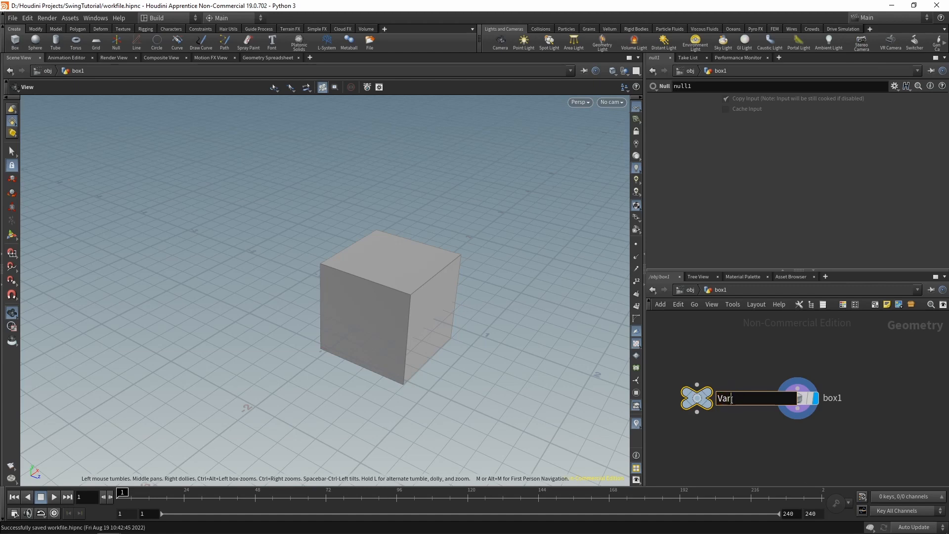
Rename the null node as Variables and move it a little farther away from the box1 node
text(iables)
key(Return)
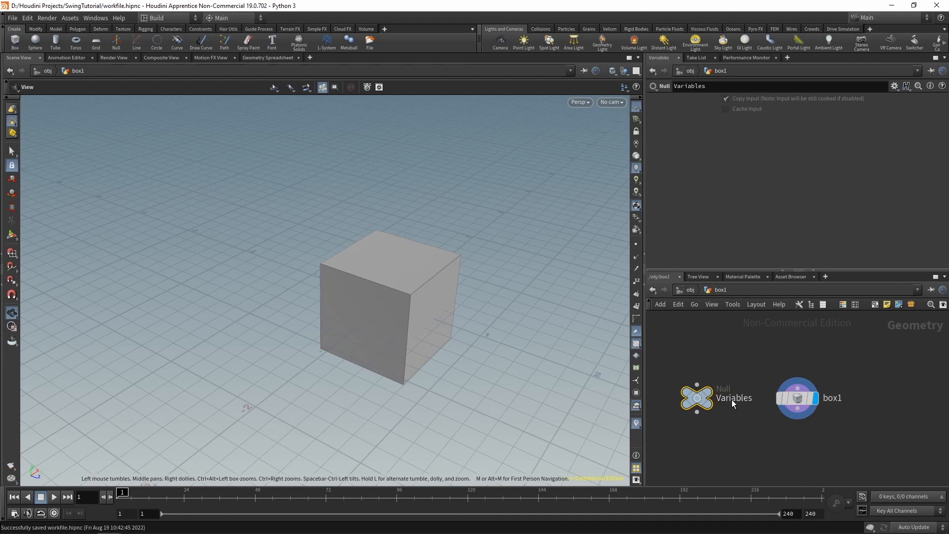
drag(699, 399, 677, 399)
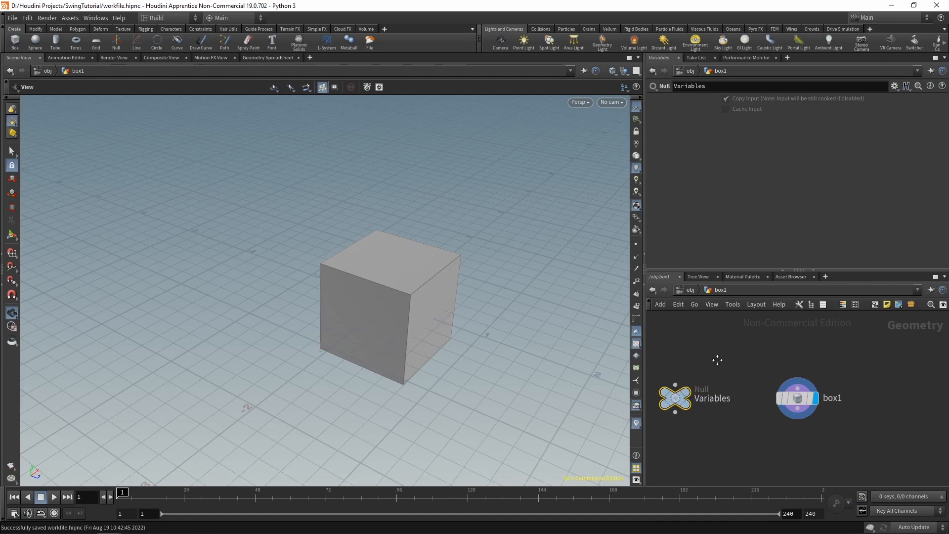
middle_drag(717, 363, 743, 343)
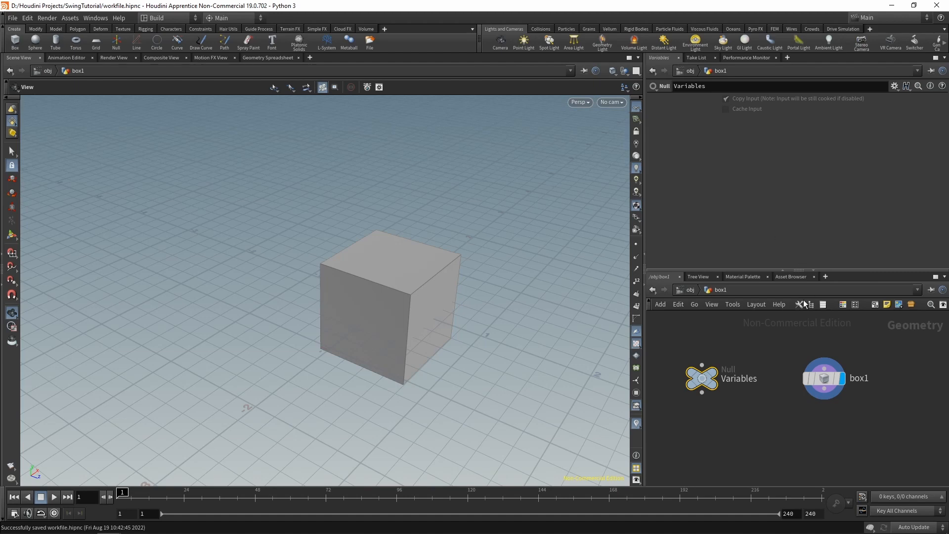
Open the Variables node's parameter interface and add a Float parameter named width with the label Width
click(895, 86)
click(855, 101)
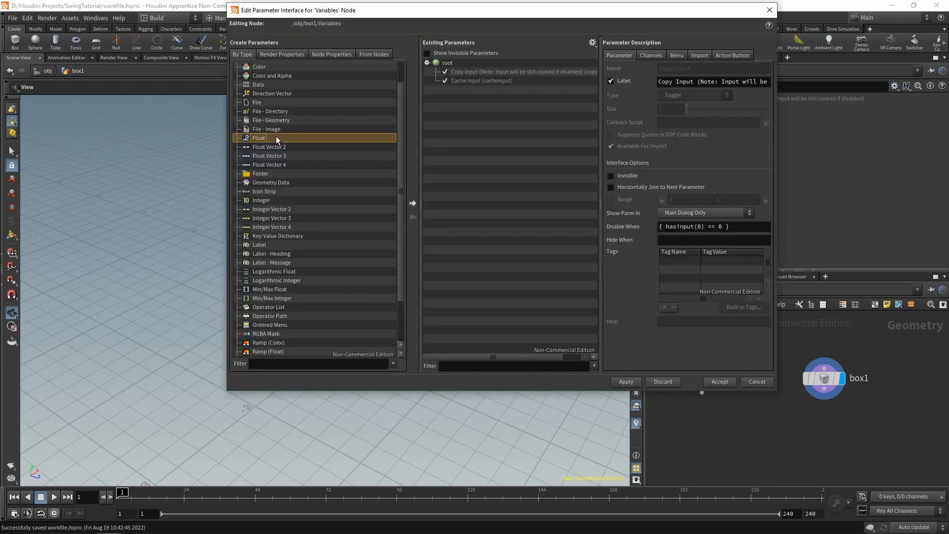
drag(276, 138, 461, 115)
double_click(721, 69)
text(w)
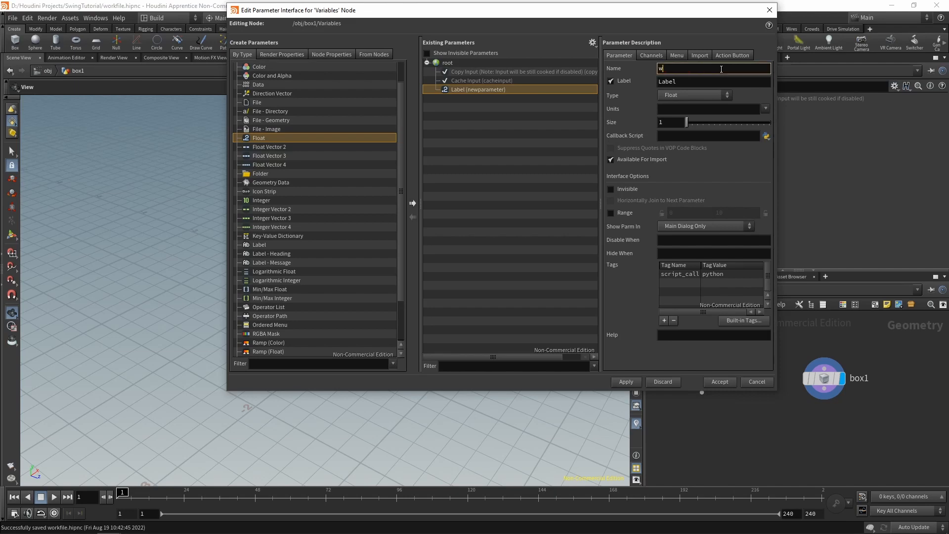
text(eight)
key(ctrl+a)
text(width)
key(Tab)
text(Width)
key(Return)
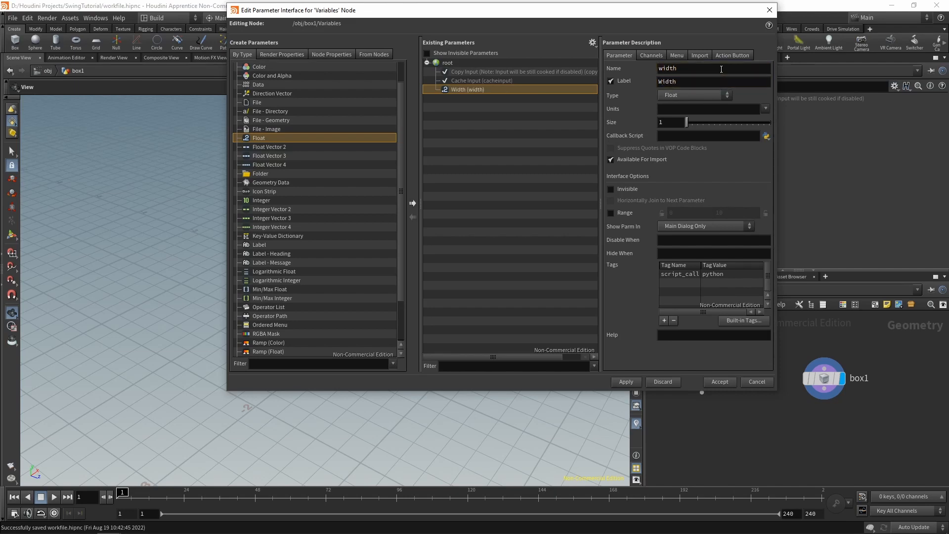
Add a second Float parameter named height with the label Height
drag(287, 138, 445, 64)
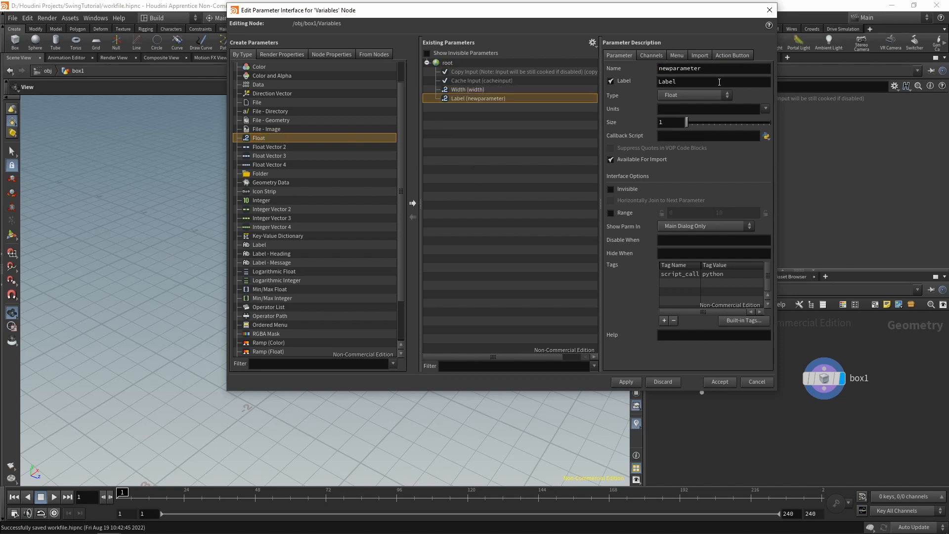
double_click(713, 69)
text(height)
key(Tab)
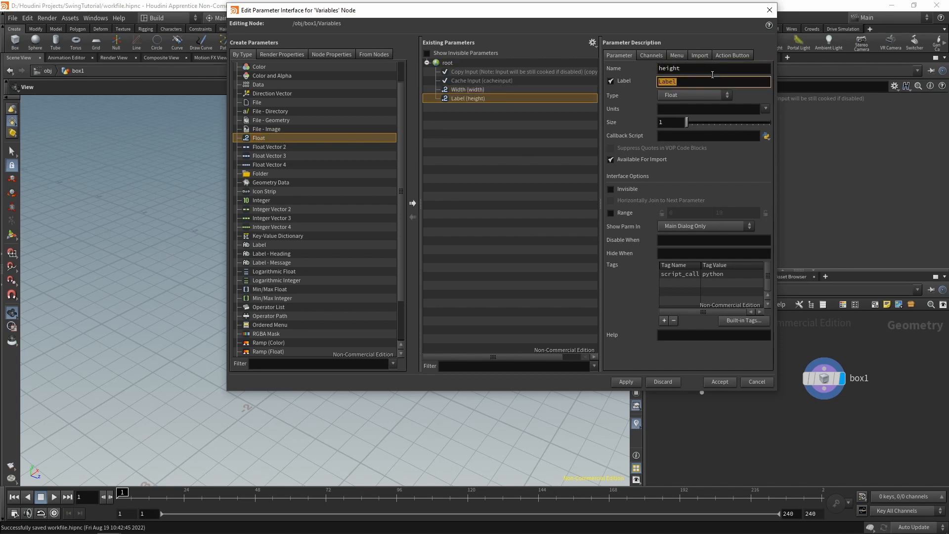
text(Height)
key(Return)
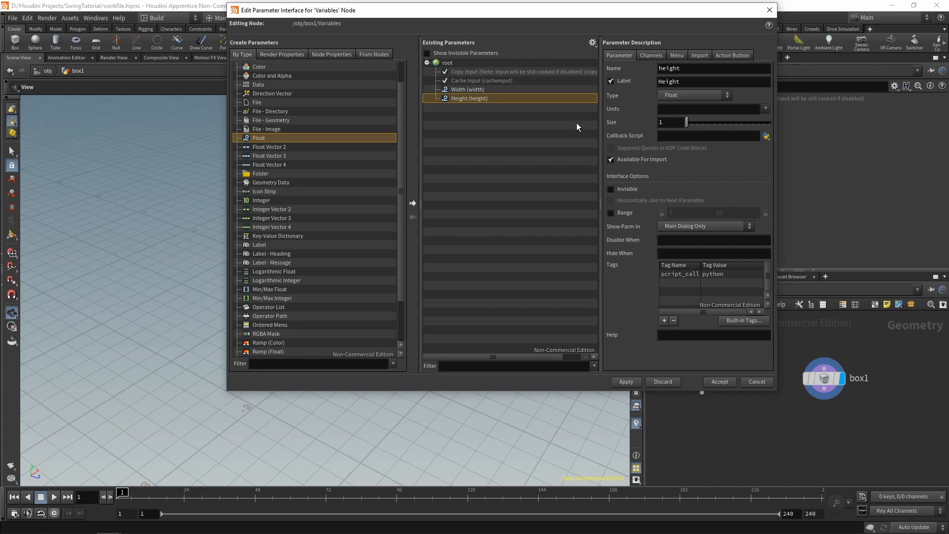
Enable the range of the Width parameter with a minimum of 1 and a maximum of 10
click(468, 89)
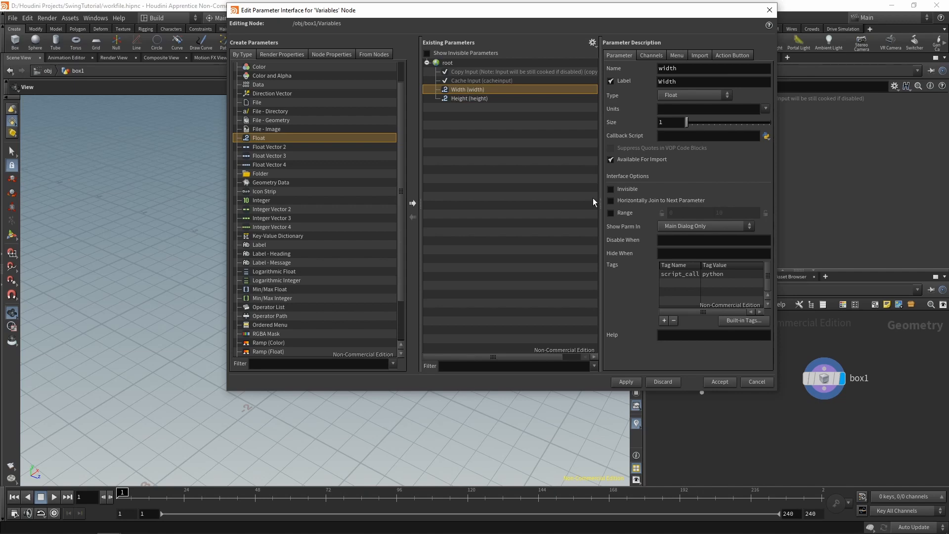
click(612, 213)
click(676, 213)
text(1)
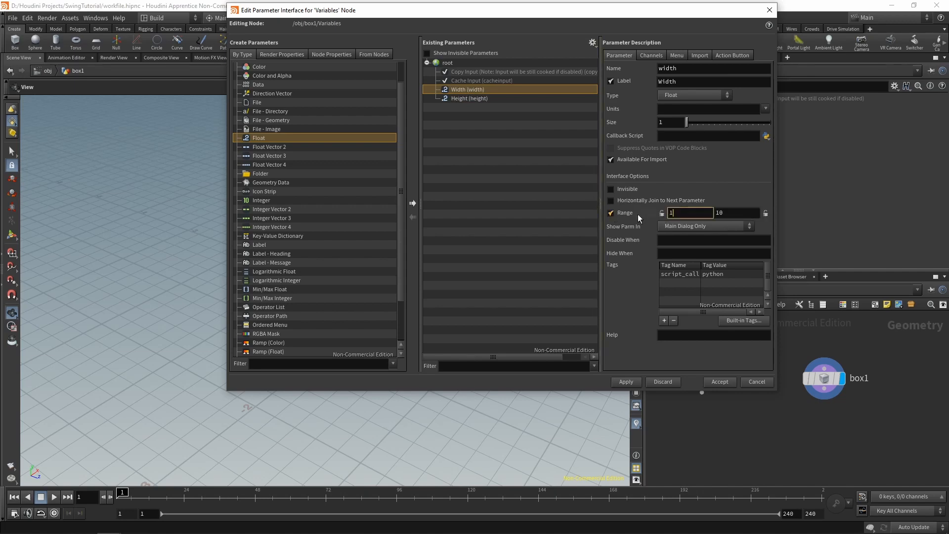
Enable a range of 1 to 10 for the Height parameter, lock its minimum, and accept the parameter interface
click(485, 98)
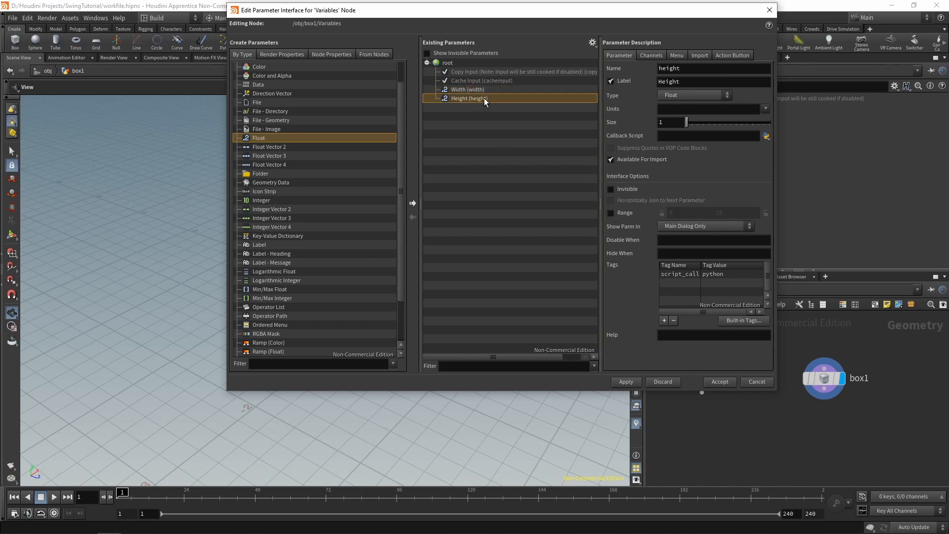
click(611, 213)
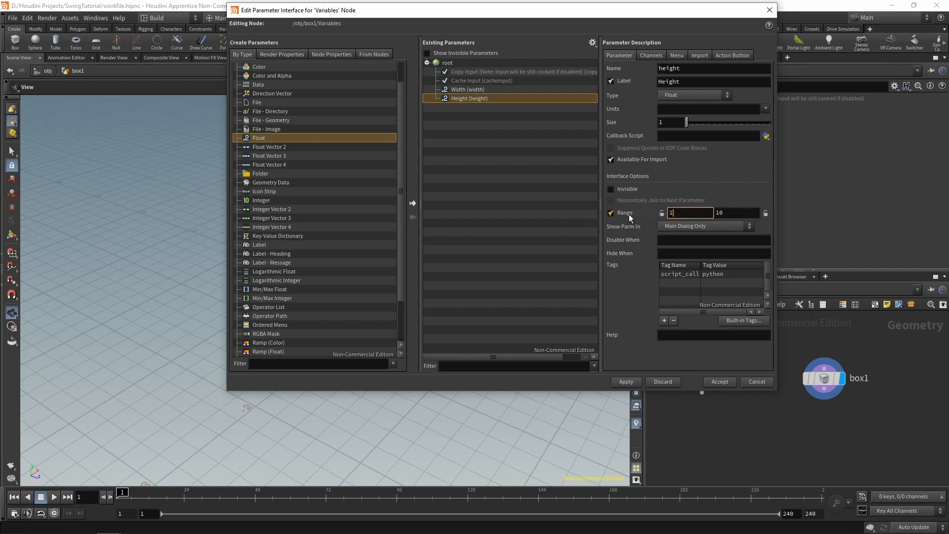
click(662, 214)
click(628, 383)
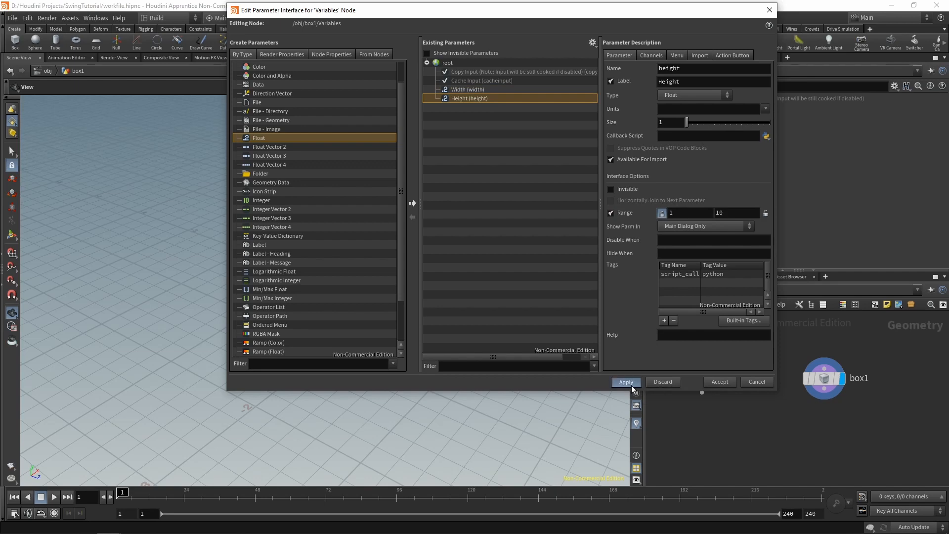
click(718, 382)
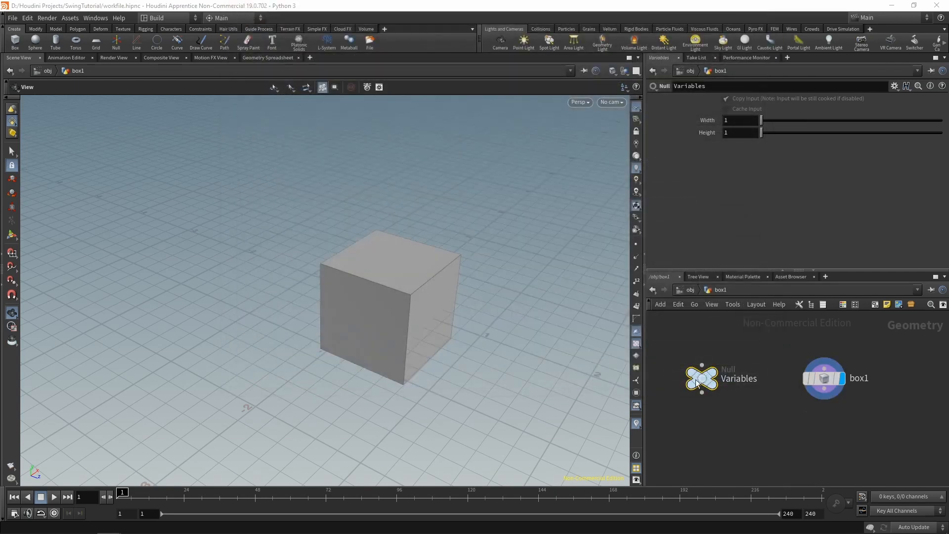
Copy the Width parameter of the Variables node and paste it as a relative reference into box1's X size
right_click(710, 123)
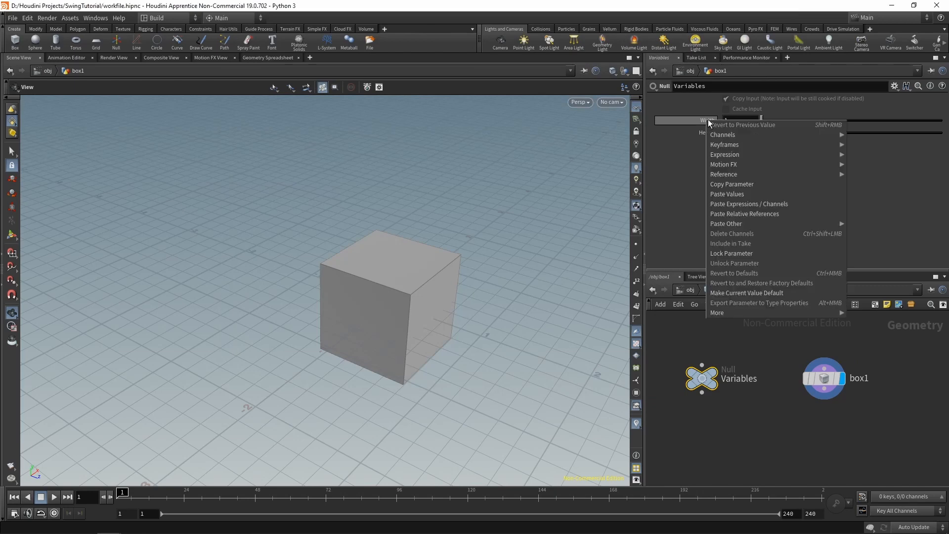
click(717, 187)
click(824, 380)
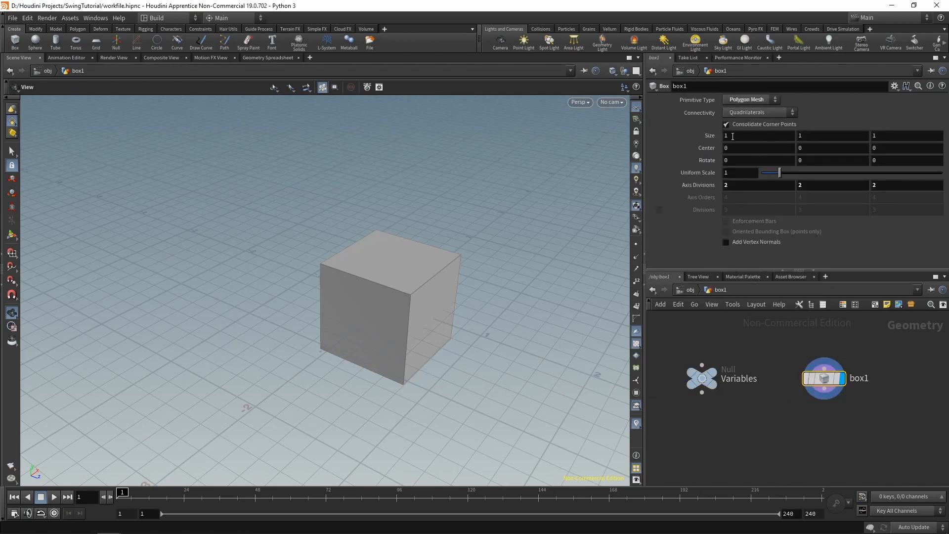
click(745, 137)
right_click(739, 135)
click(757, 227)
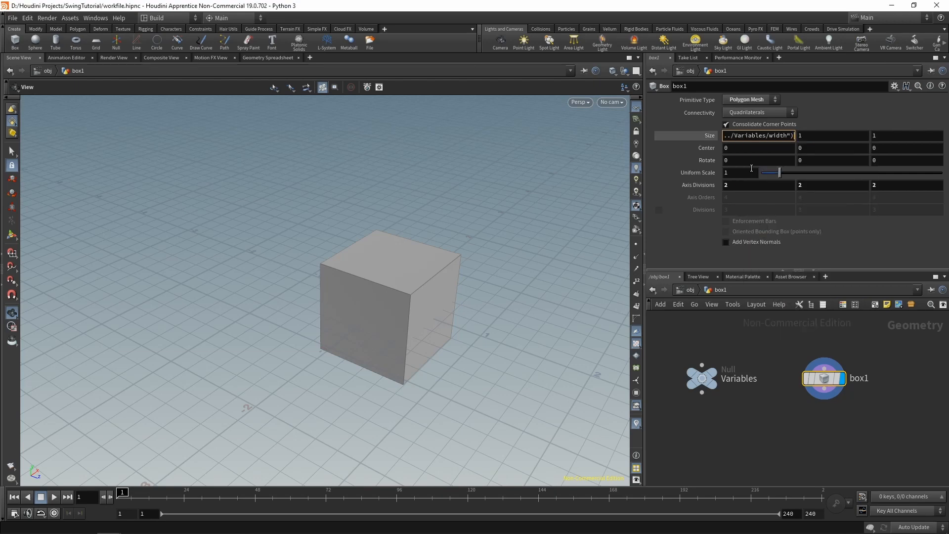
key(Return)
Set box1's Y and Z sizes to 0.1 and raise Width on the Variables node to 1.72
click(821, 137)
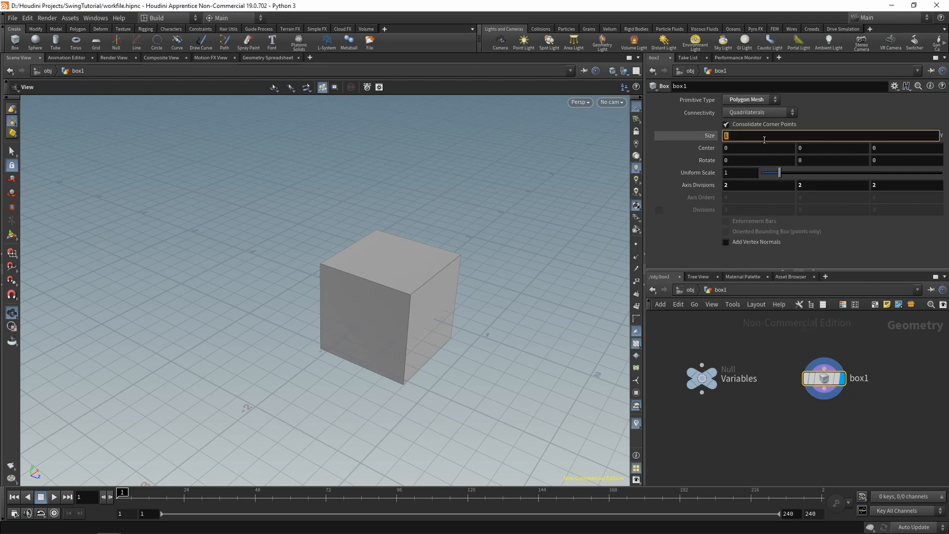
text(.1)
key(Tab)
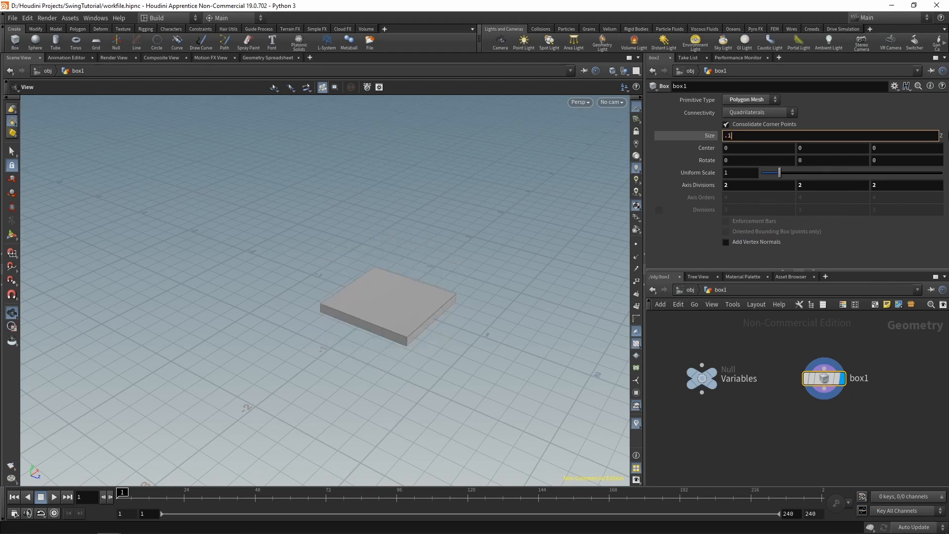
text(.1)
key(Return)
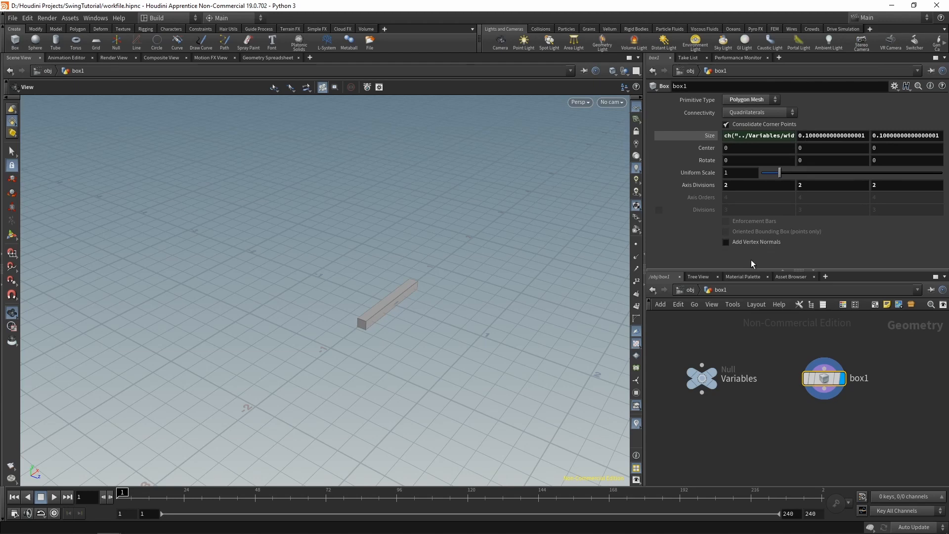
click(702, 377)
mouse_move(762, 120)
mouse_down()
mouse_move(817, 122)
mouse_move(748, 127)
mouse_move(776, 131)
mouse_up()
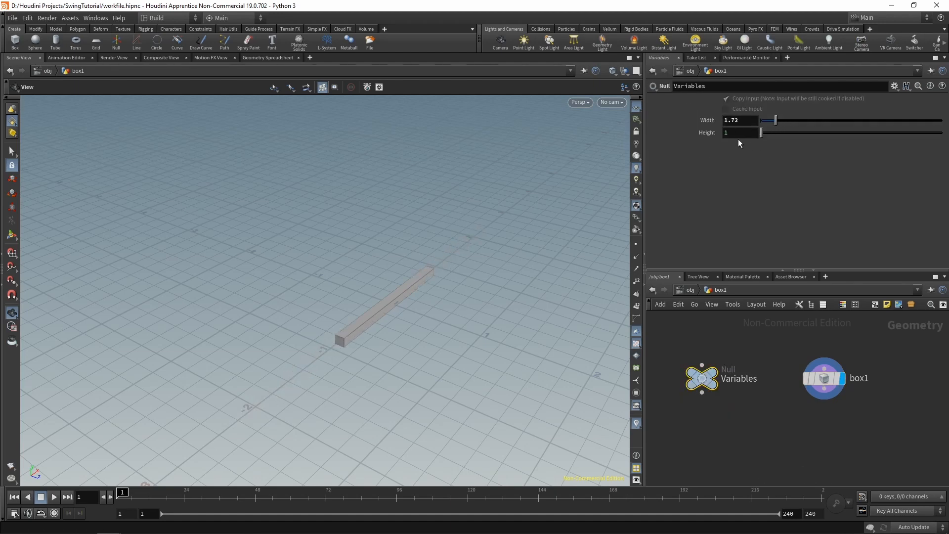
Copy the Height parameter of the Variables node and paste it as a relative reference into box1's Y center
right_click(706, 133)
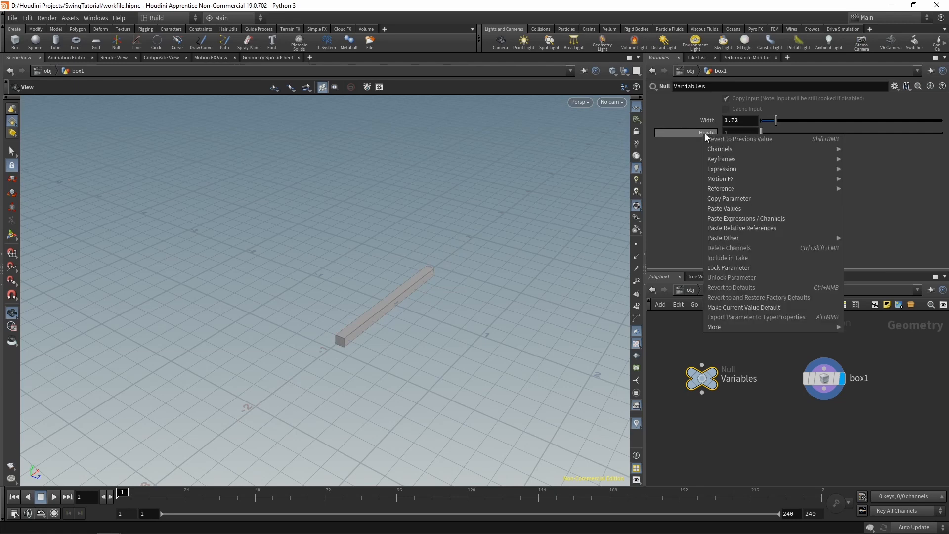
click(724, 198)
click(825, 378)
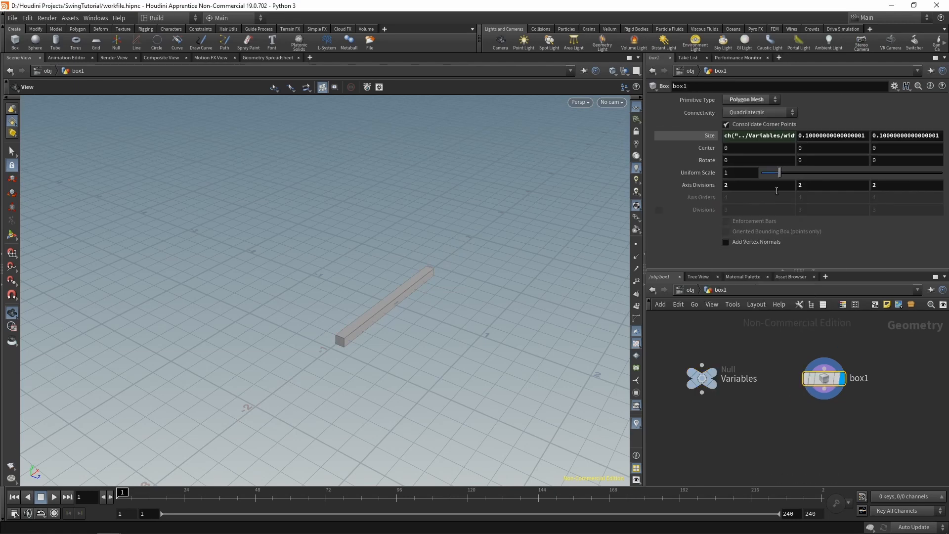
click(815, 149)
right_click(806, 149)
click(836, 244)
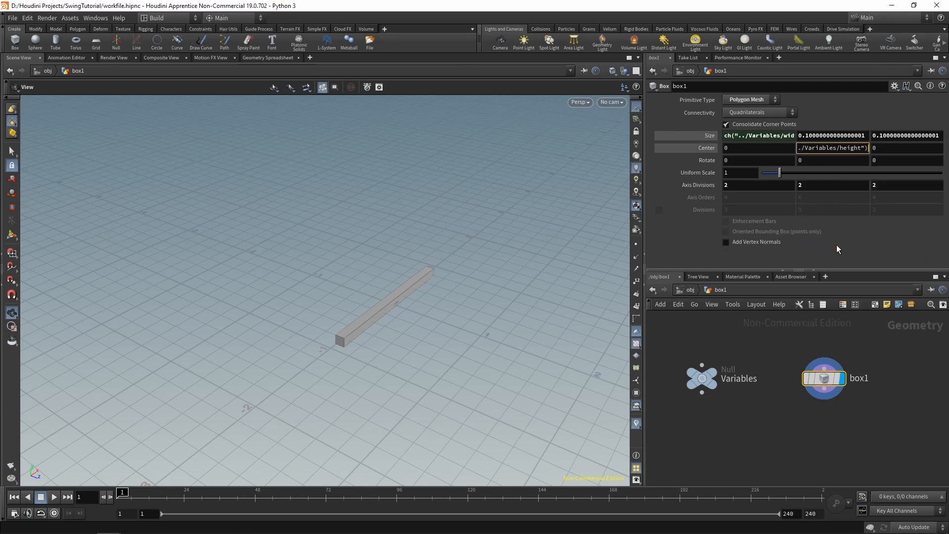
Adjust the sliders on the Variables node to a Width of 2.36 and a Height of 1
drag(443, 259, 447, 237)
click(701, 383)
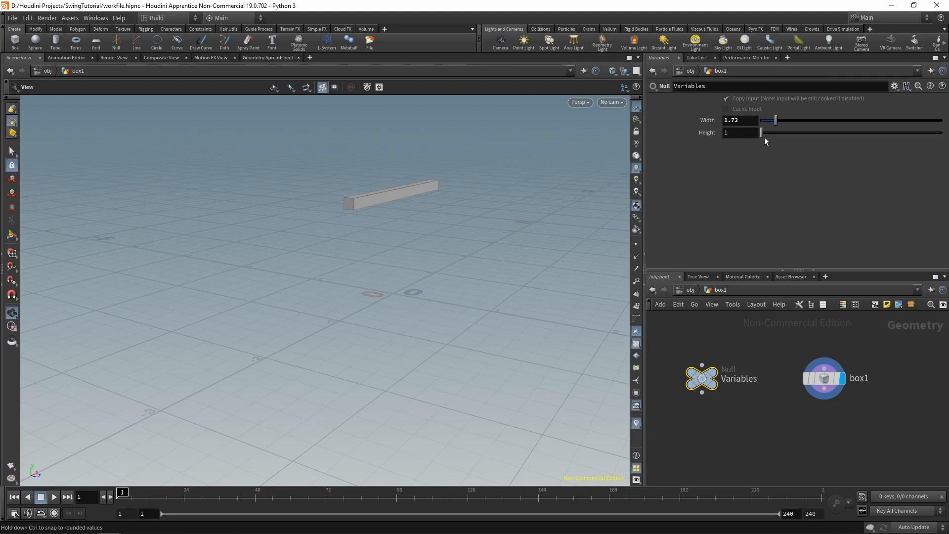
drag(764, 138, 789, 120)
drag(561, 212, 441, 252)
Move the box1 node slightly closer to Variables, rename it as main_beam, and save the file
drag(816, 379, 806, 378)
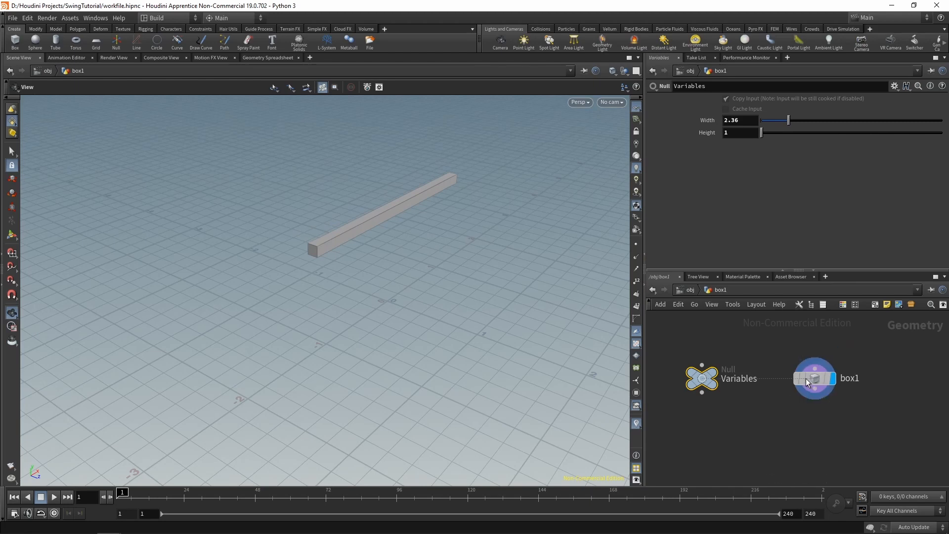
double_click(846, 378)
text(main_)
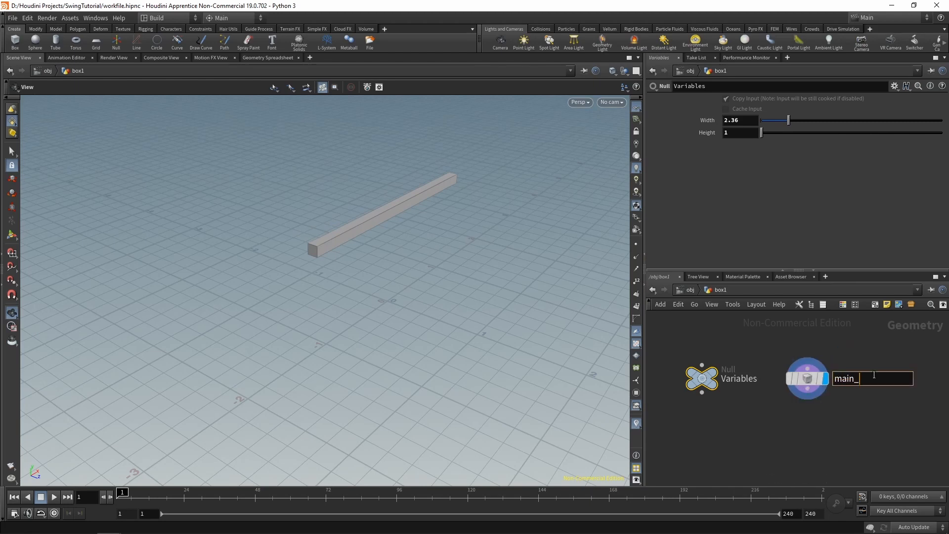
text(beam)
key(Return)
middle_drag(874, 390, 819, 393)
key(ctrl+s)
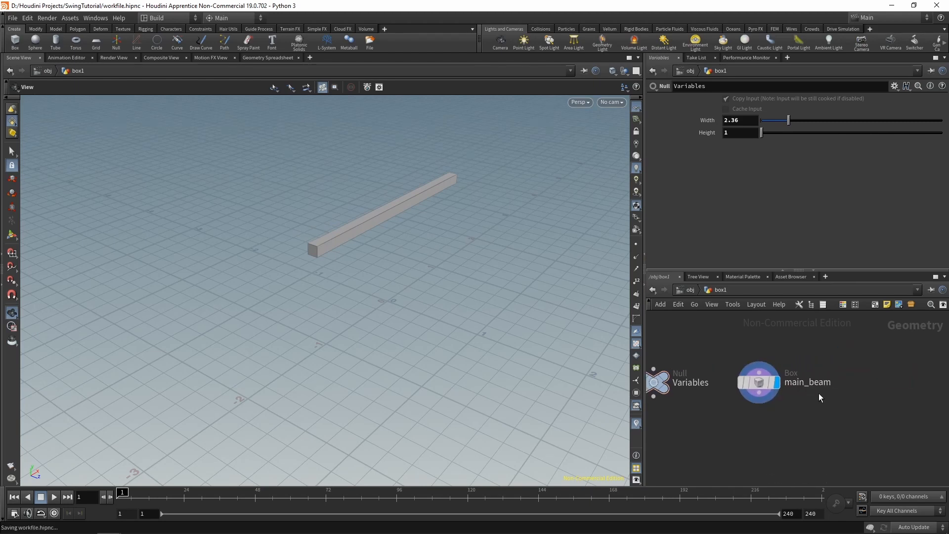
Add a Line node beside main_beam and set its direction to 1, 0, 0
key(Tab)
text(line)
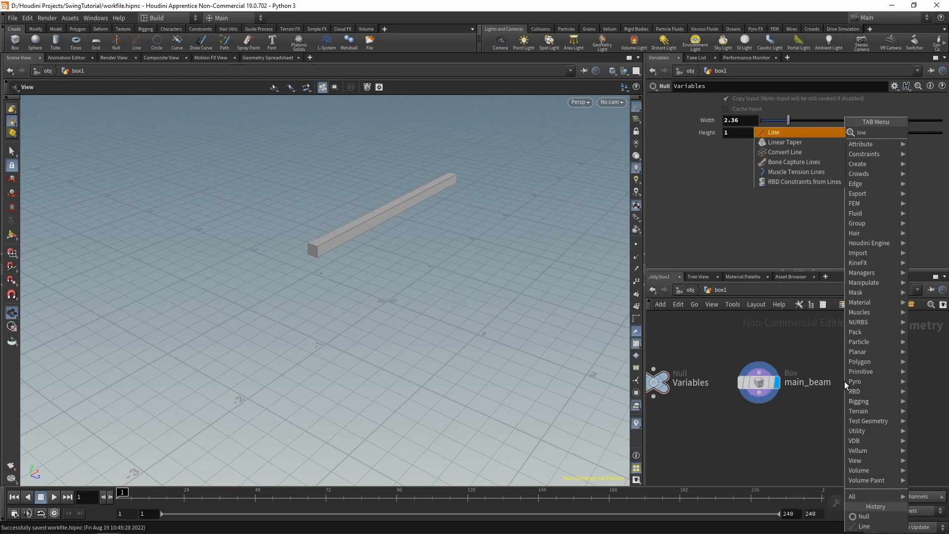
key(Return)
click(855, 383)
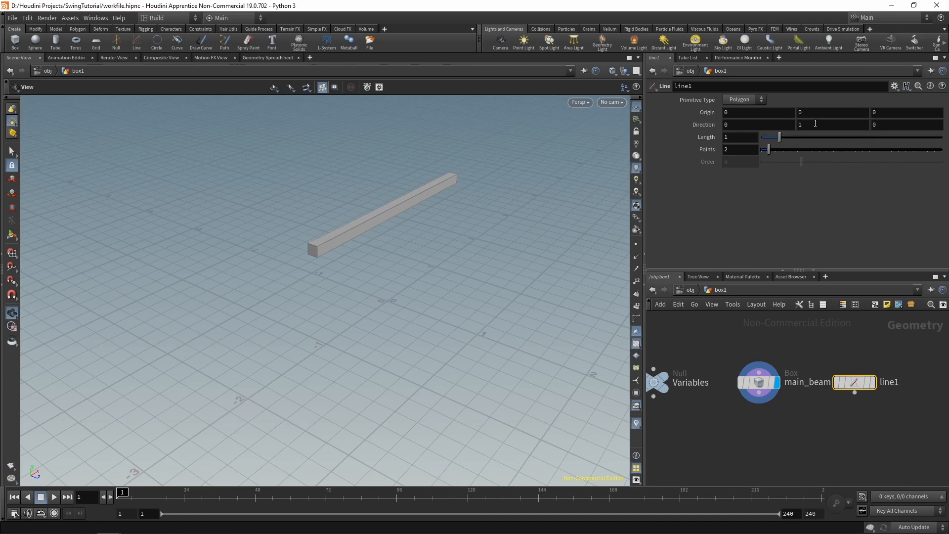
text(0)
drag(816, 124, 641, 130)
text(1)
key(Return)
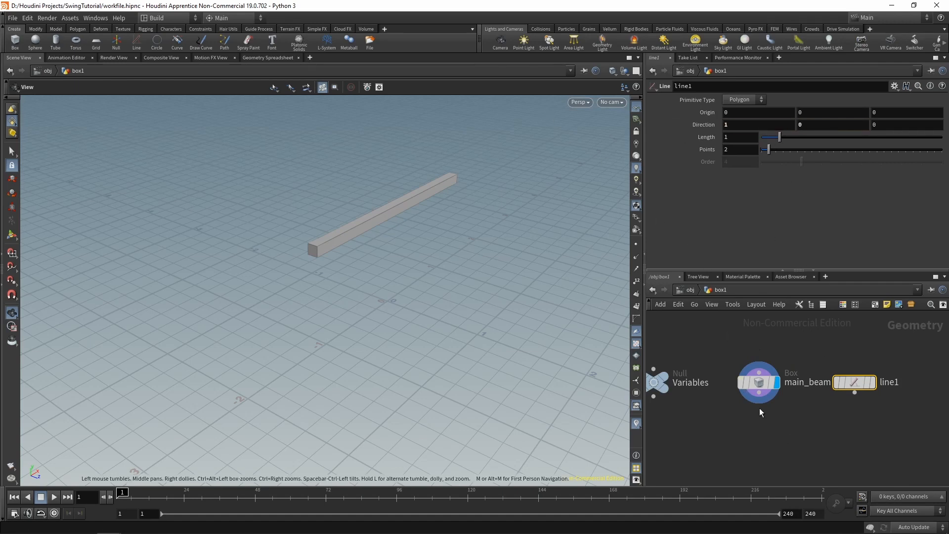
Copy the Width parameter of the Variables node and paste it as a relative reference into line1's length
click(655, 382)
right_click(706, 121)
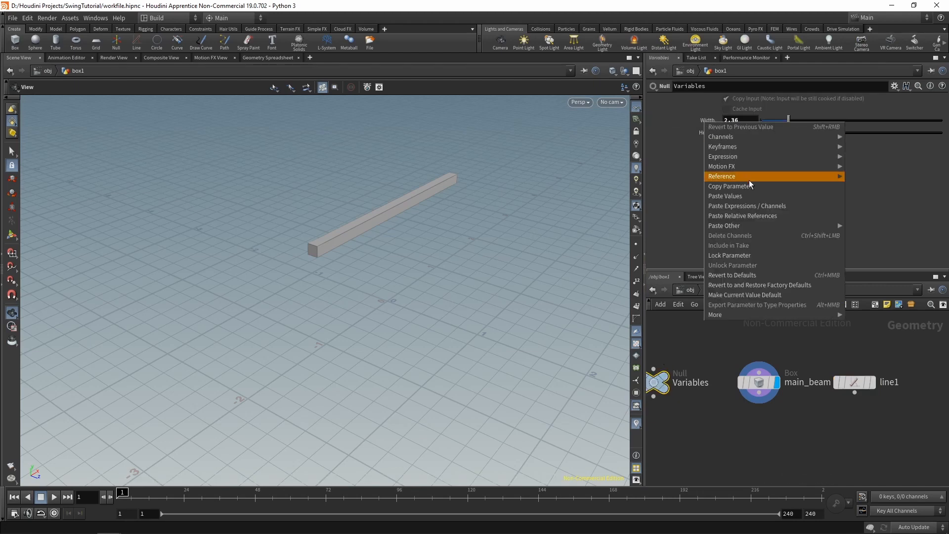
click(750, 186)
click(849, 384)
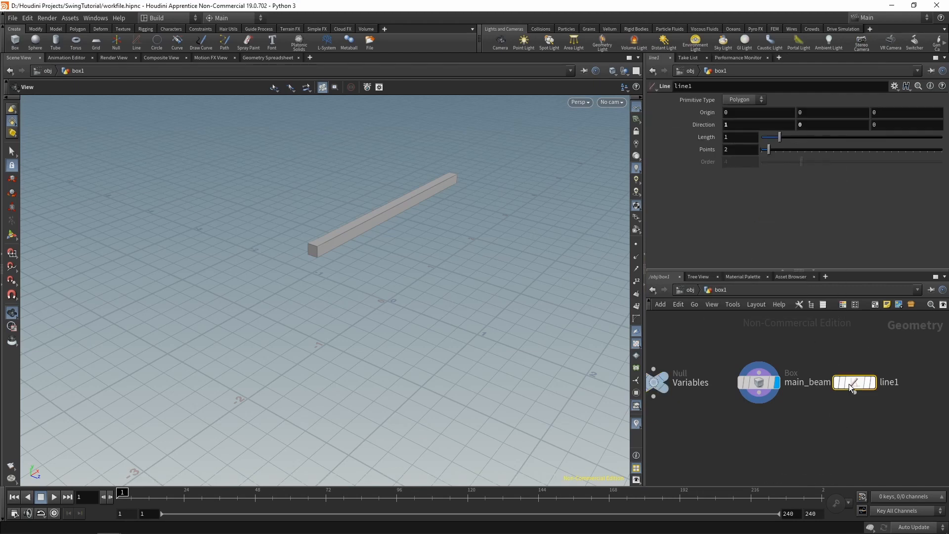
right_click(735, 137)
click(759, 233)
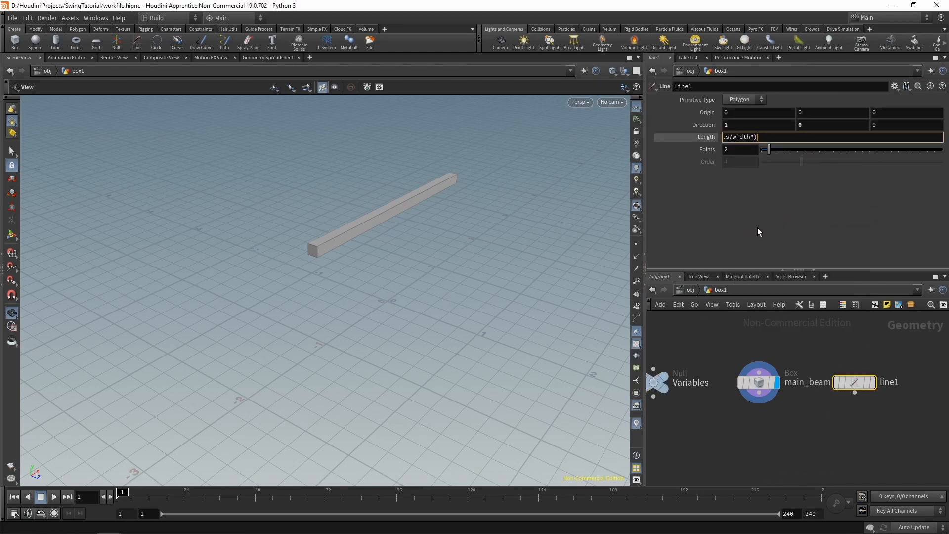
Set line1's Y origin to the expression ch("../Variables/height") and display line1 in the viewport
key(Return)
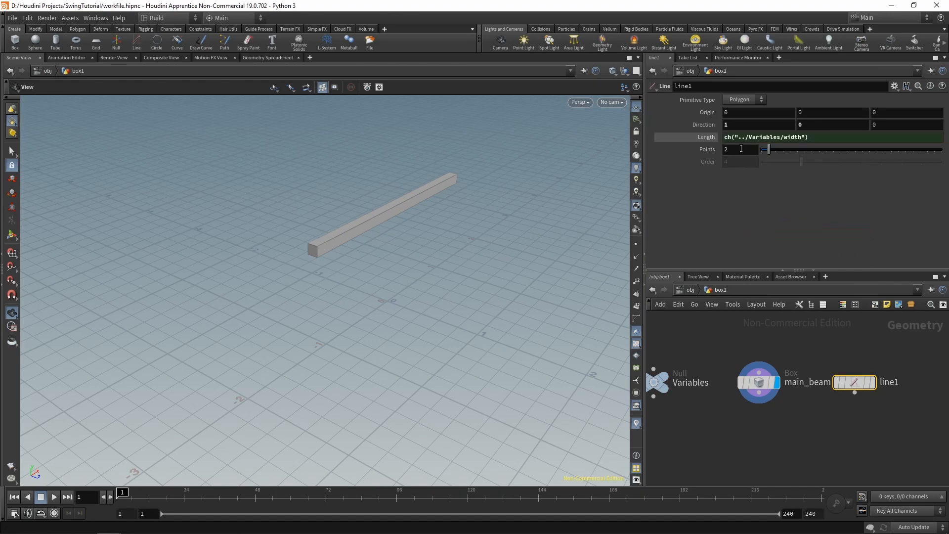
click(807, 113)
right_click(810, 113)
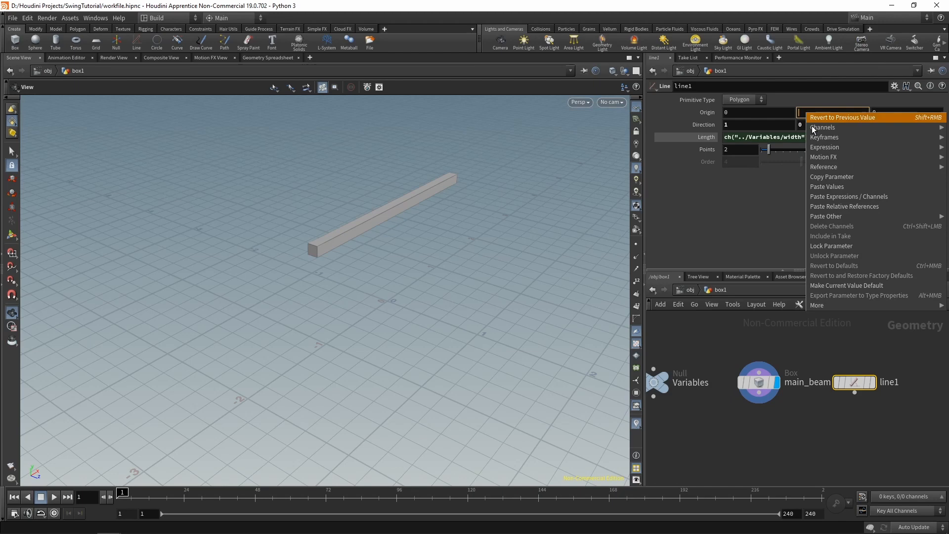
click(828, 206)
drag(844, 112, 863, 113)
text(h)
text(eight)
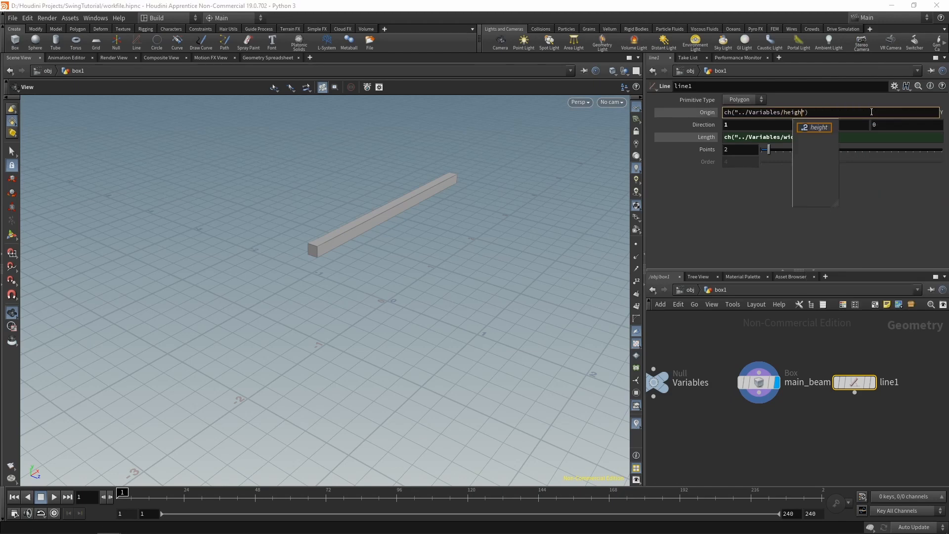
key(Return)
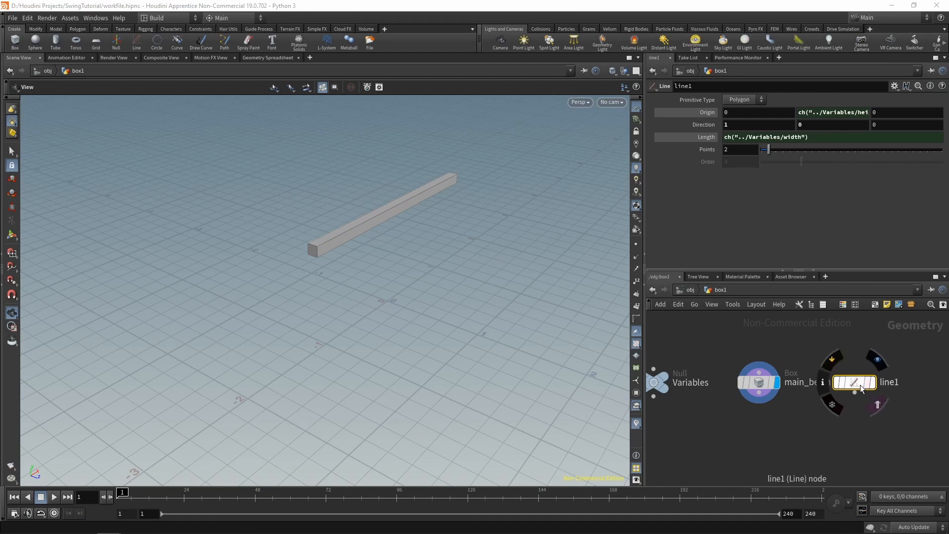
mouse_move(856, 389)
click(878, 359)
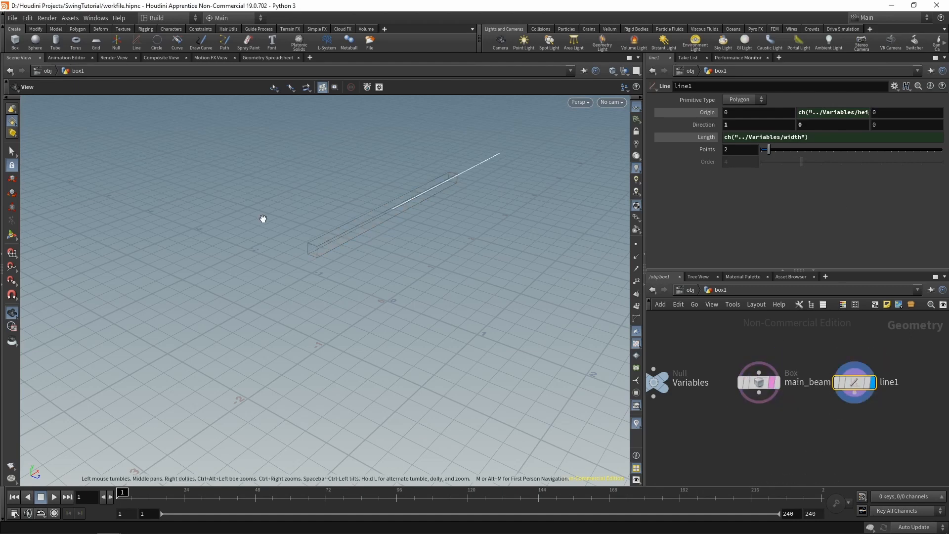
Copy line1's Length parameter and reference it in the X origin as -ch("dist")*0.5 to centre the line
right_click(707, 138)
click(720, 201)
click(751, 113)
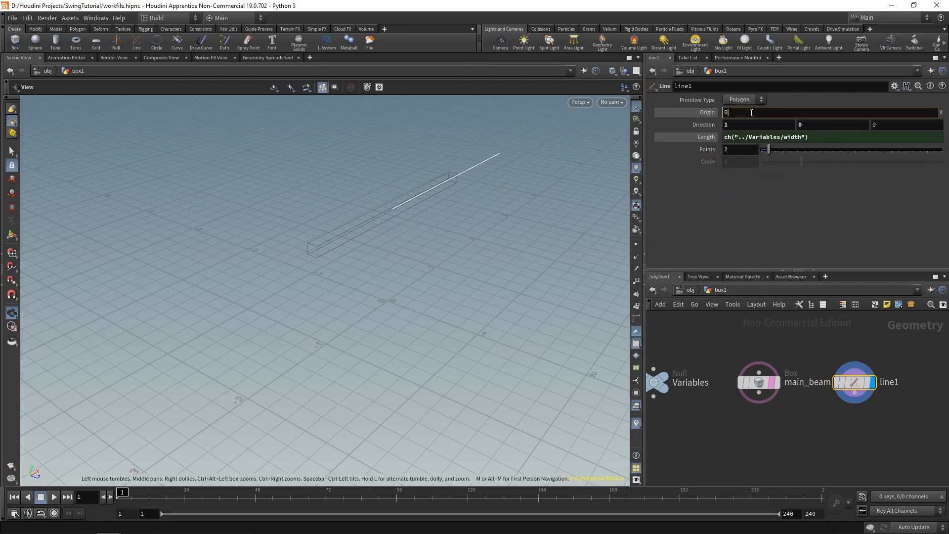
text(-)
right_click(752, 113)
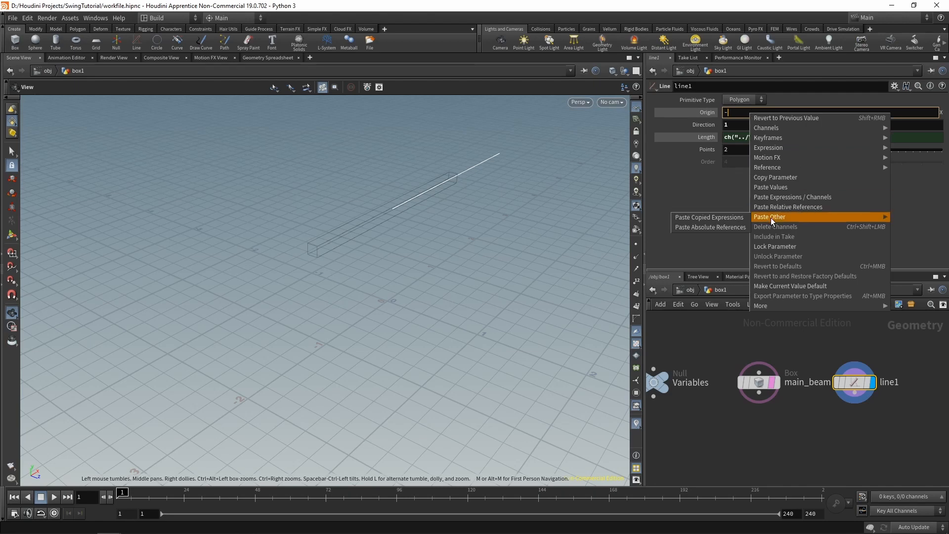
click(776, 207)
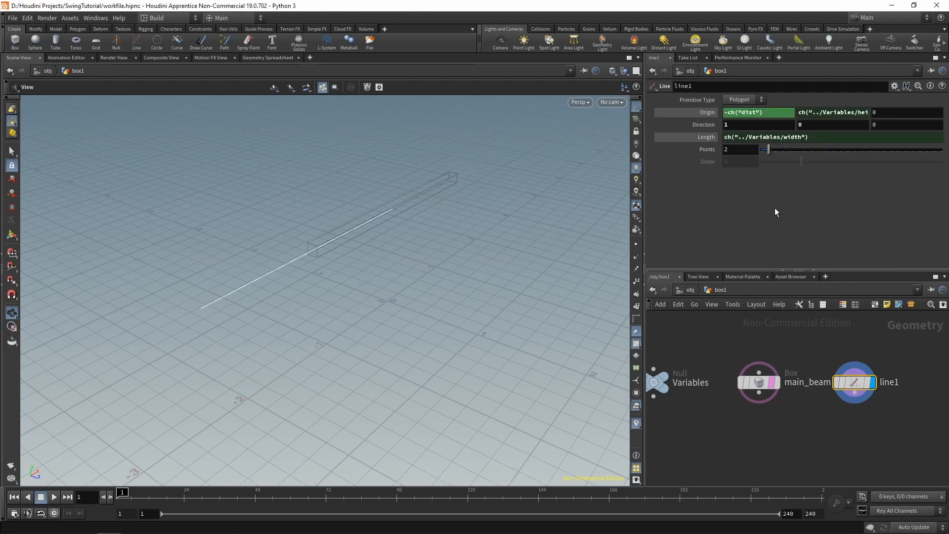
click(784, 113)
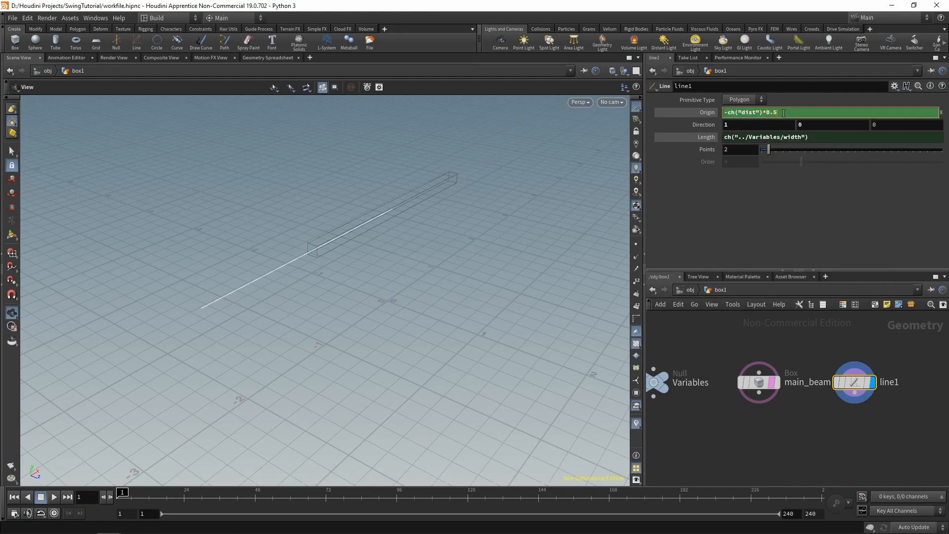
key(Return)
drag(286, 248, 379, 275)
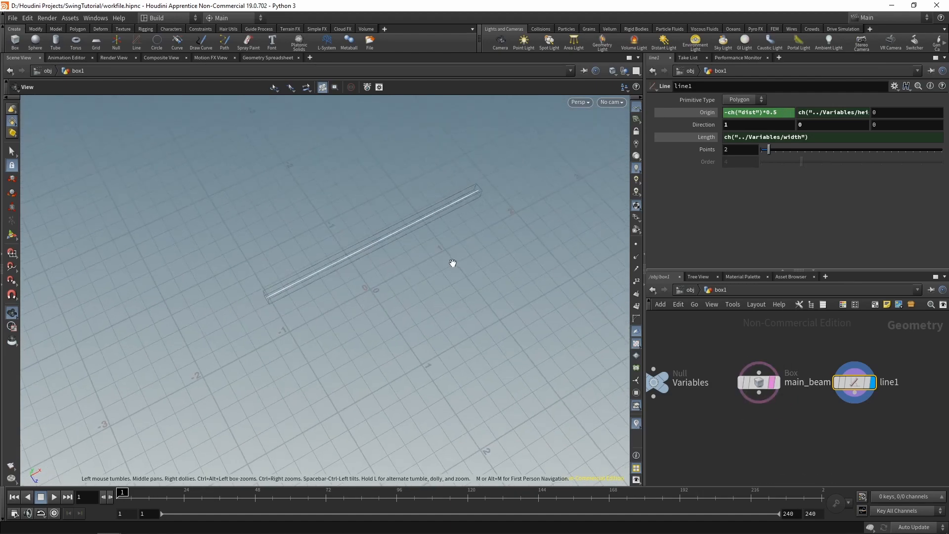
drag(452, 263, 485, 199)
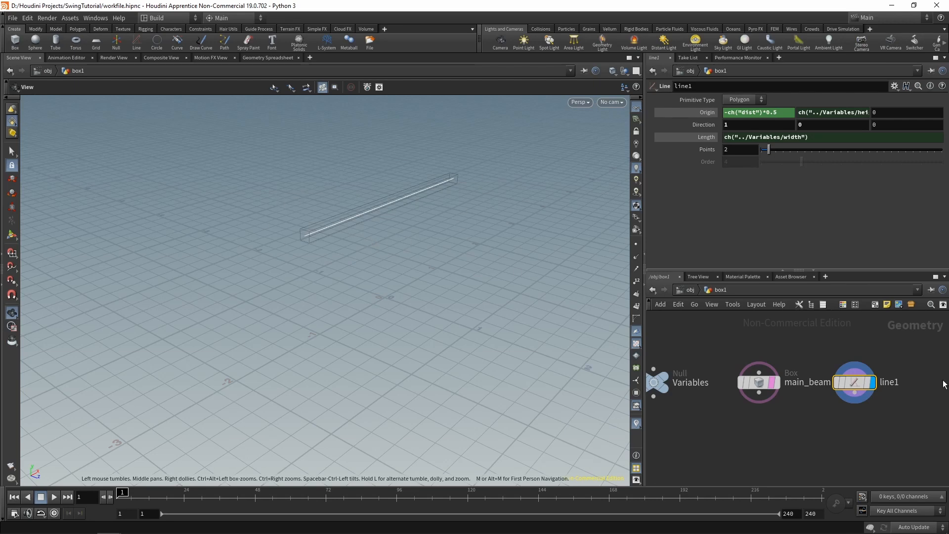
Rename the line1 node as main_beam_line
double_click(898, 382)
text(main)
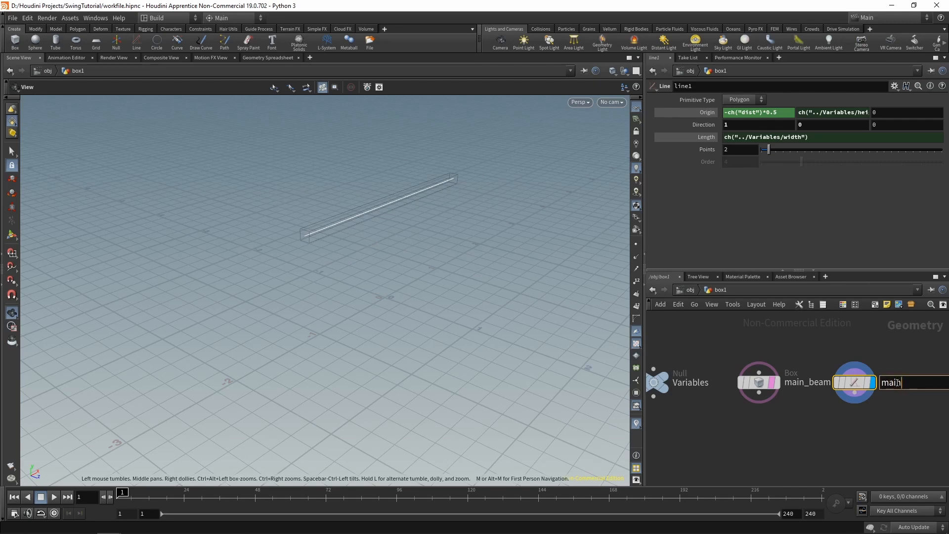
text(_beam_line)
key(Return)
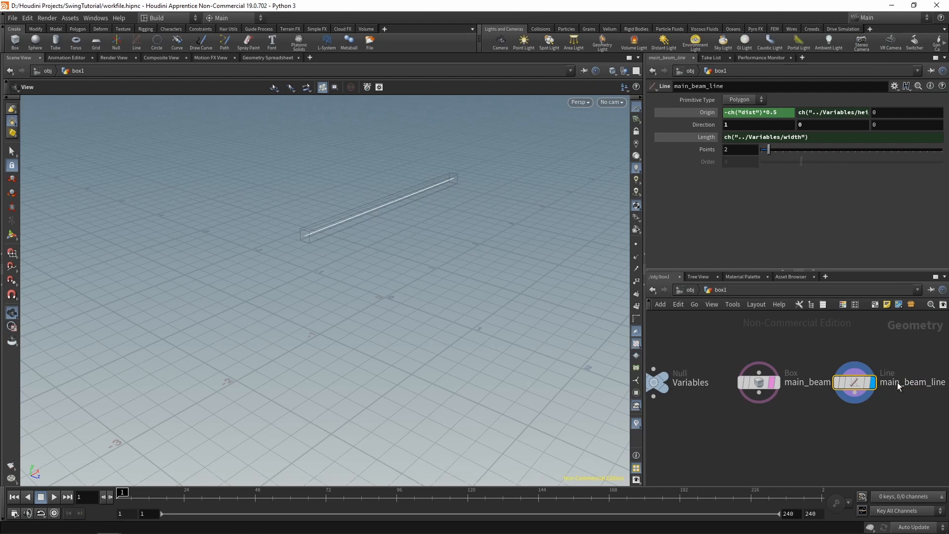
Add a second Line node below main_beam and set its direction to 0, 0, 1
click(743, 331)
key(Tab)
text(line)
key(Return)
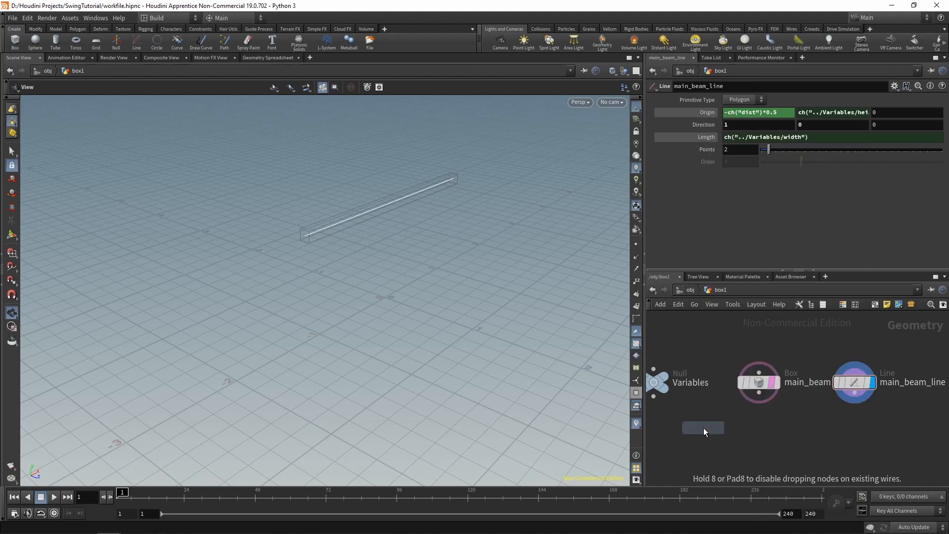
click(704, 428)
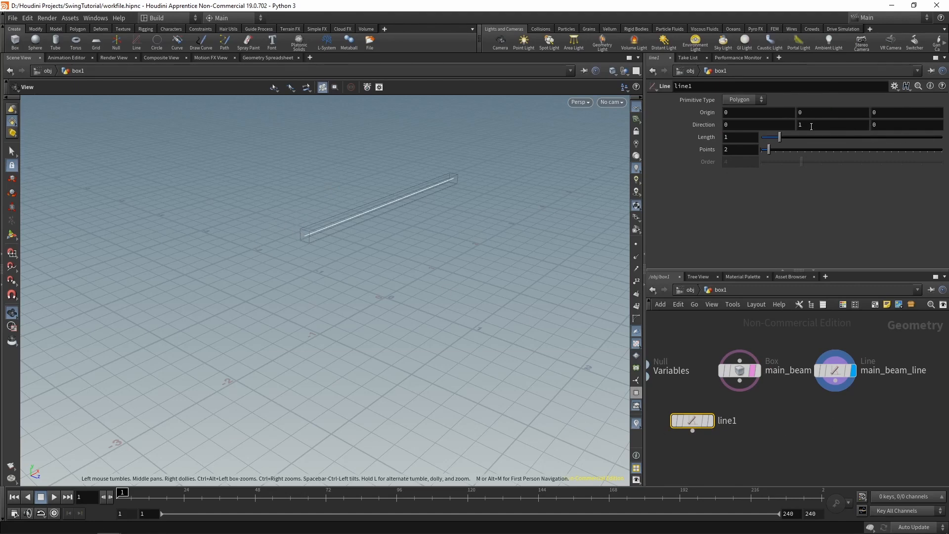
key(BackSpace)
text(00)
click(896, 127)
key(BackSpace)
text(1)
Copy main_beam's Z size and paste it as a relative reference into the new line1's length
click(742, 372)
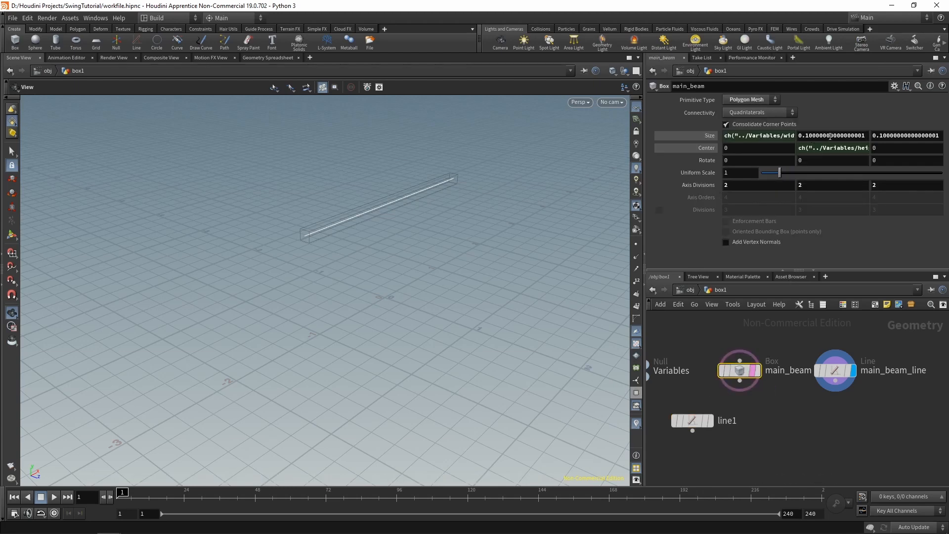
right_click(894, 135)
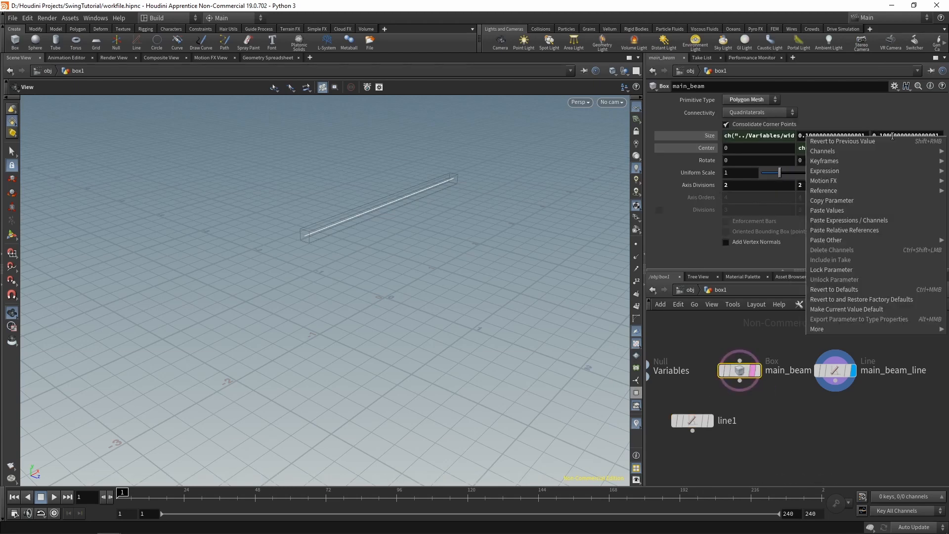
click(869, 198)
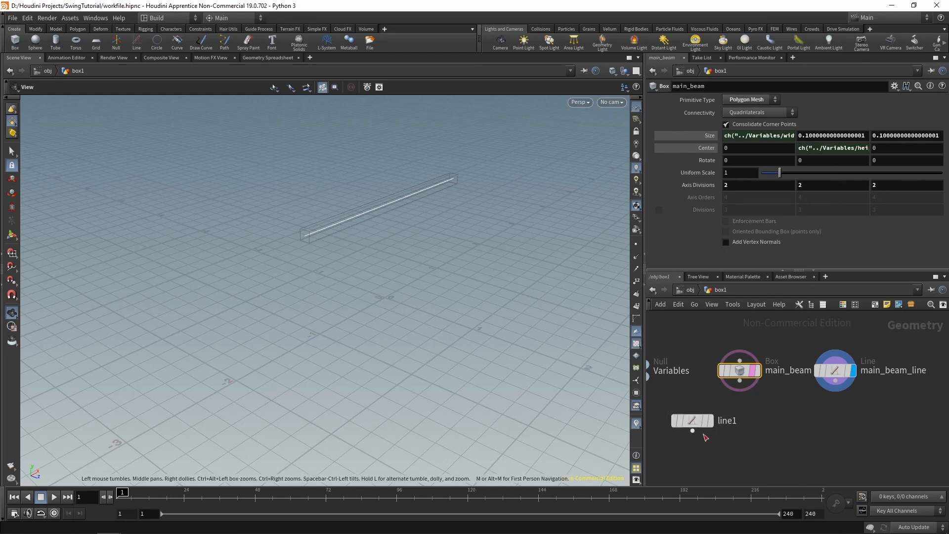
click(692, 421)
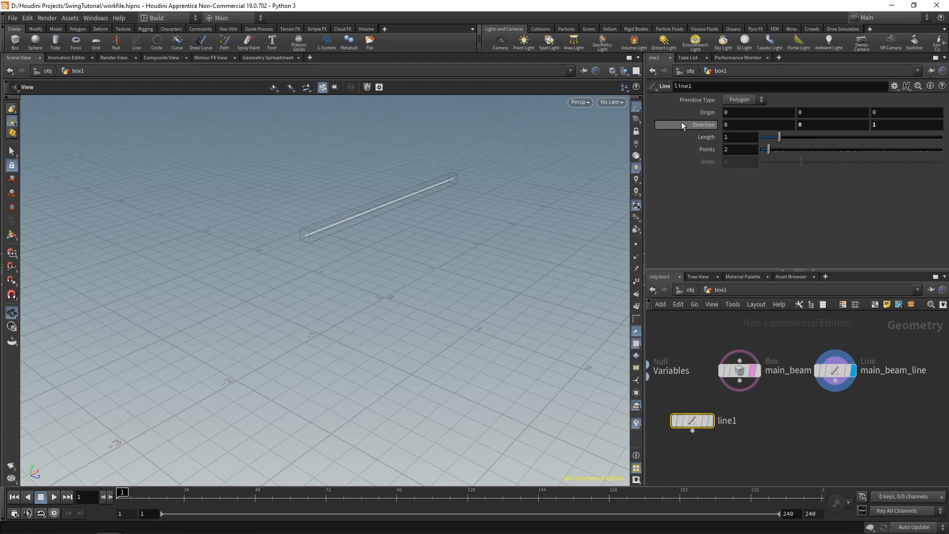
right_click(702, 140)
click(740, 232)
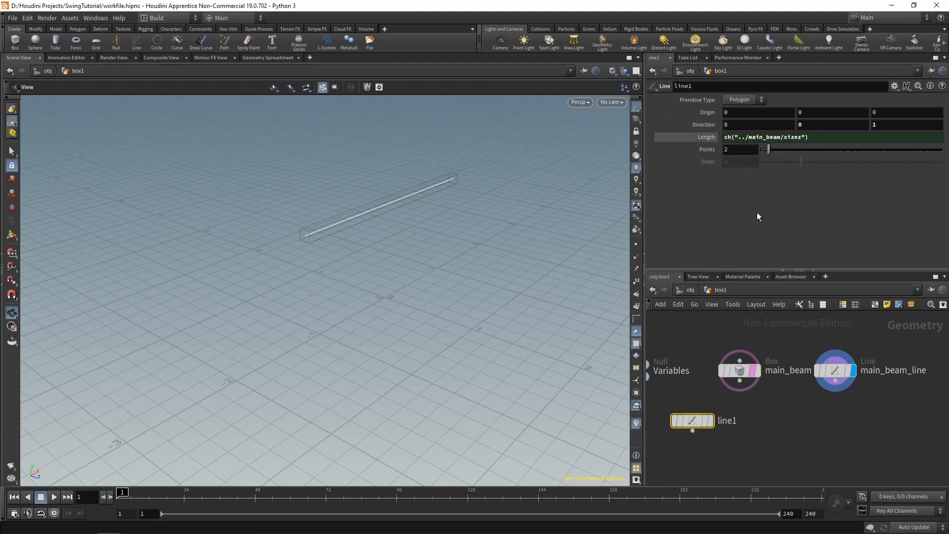
Copy line1's Length parameter, then display line1 with main_beam shown as a template
right_click(736, 141)
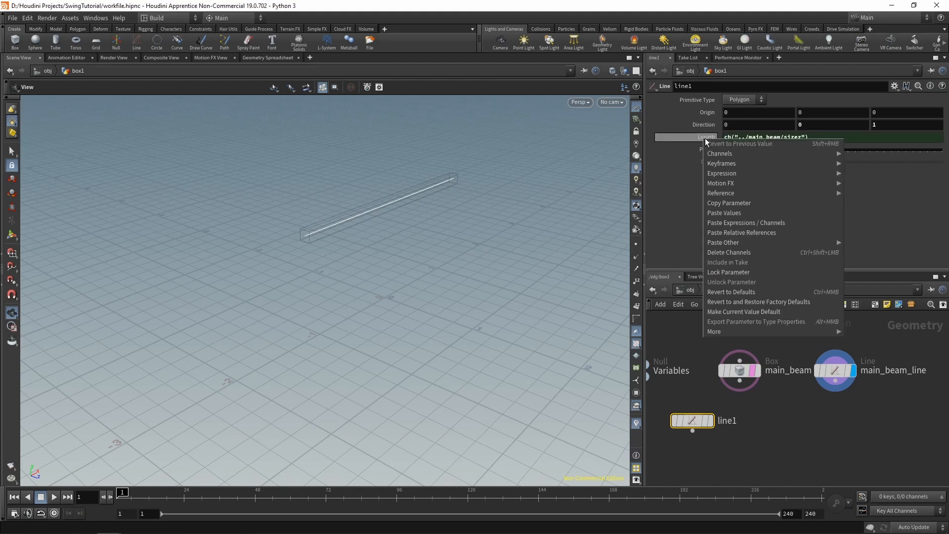
click(736, 206)
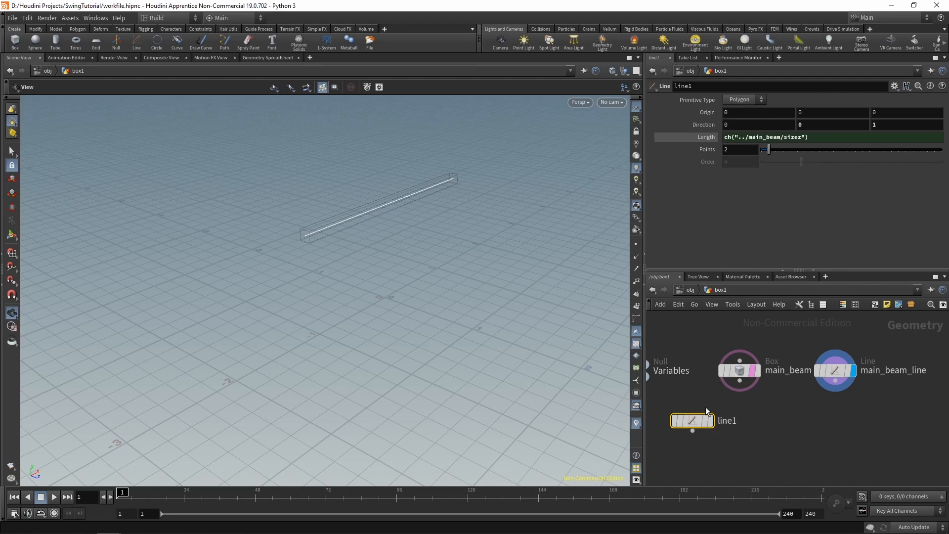
click(708, 421)
click(711, 422)
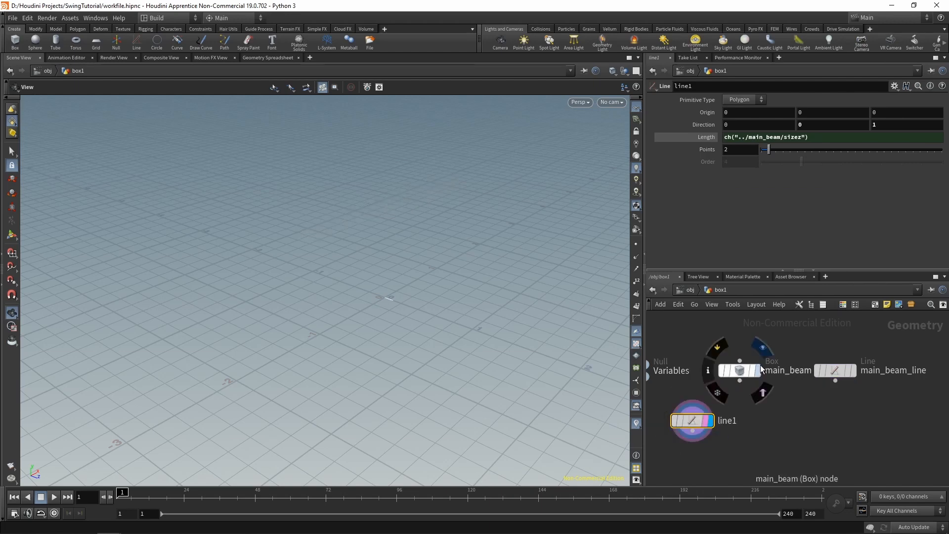
click(752, 370)
drag(374, 222, 388, 314)
Paste the copied length reference into line1's Z origin and edit it to -ch("dist")*0.5
right_click(889, 112)
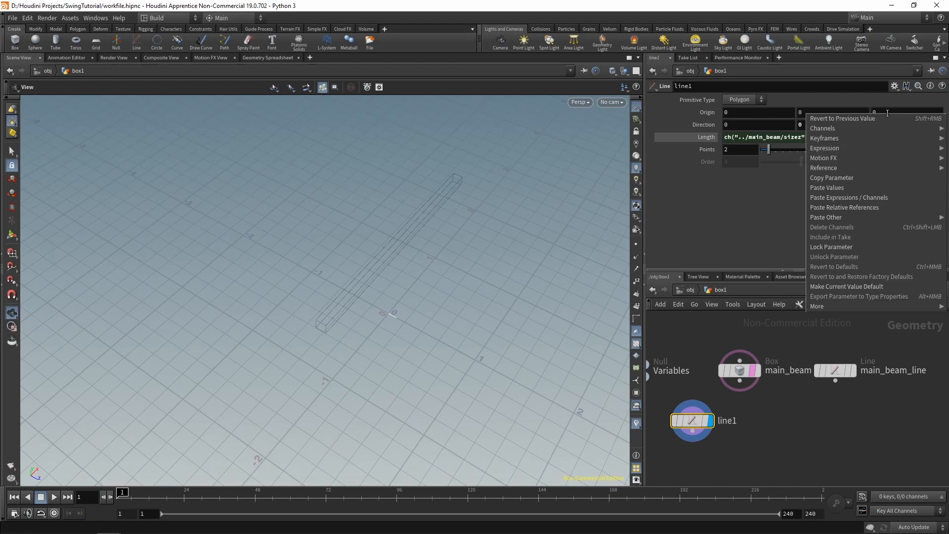
click(866, 201)
click(873, 114)
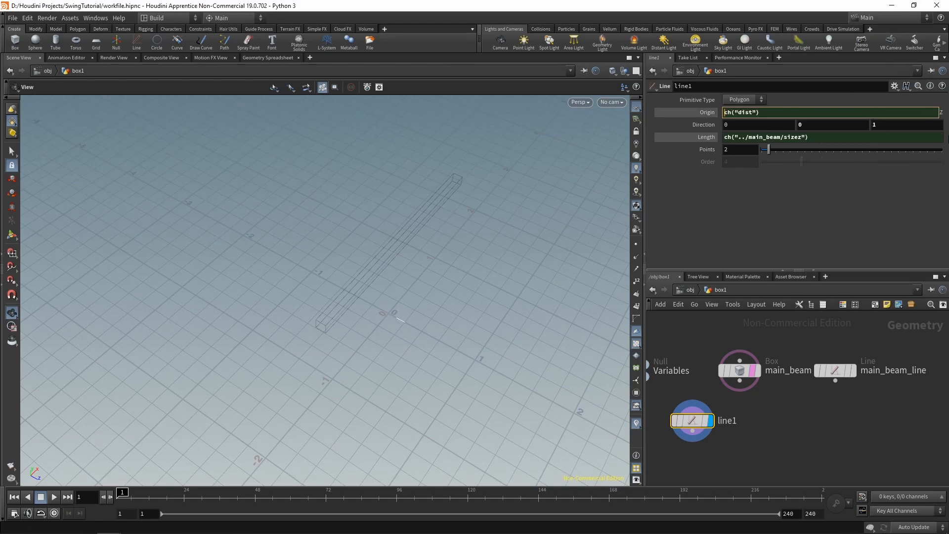
text(-)
text(*0.5)
key(Return)
drag(495, 234, 381, 318)
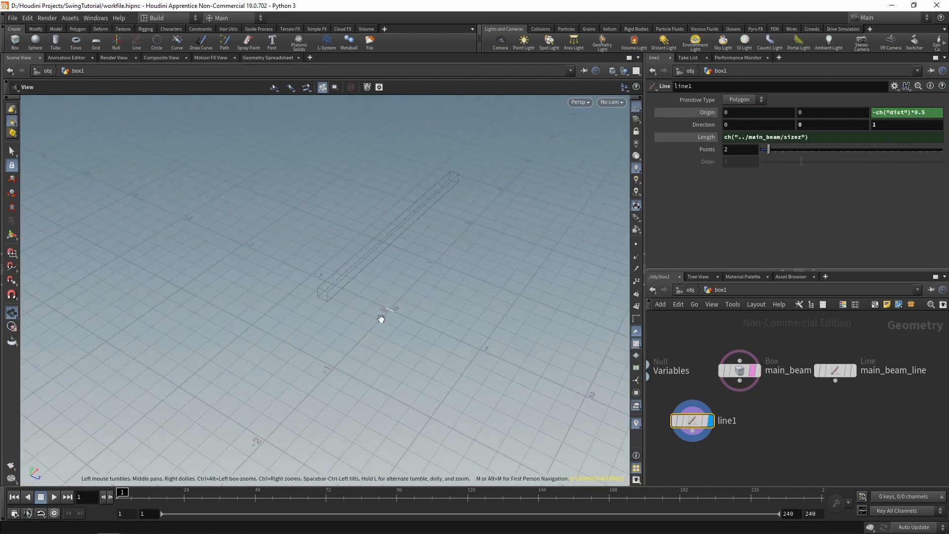
drag(388, 221, 360, 227)
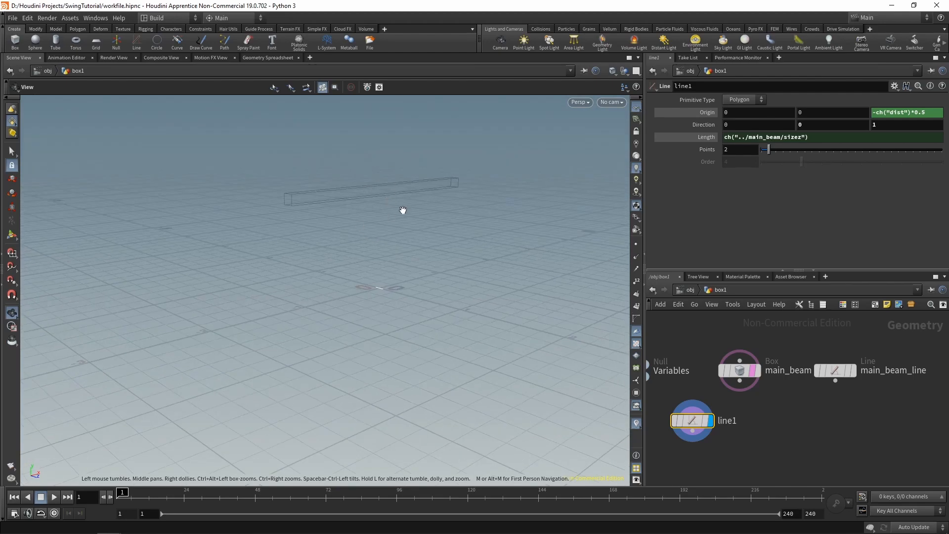
Move line1 aside and add a Copy to Points node below main_beam_line
click(793, 437)
middle_drag(772, 419, 754, 407)
drag(683, 417, 914, 403)
key(Tab)
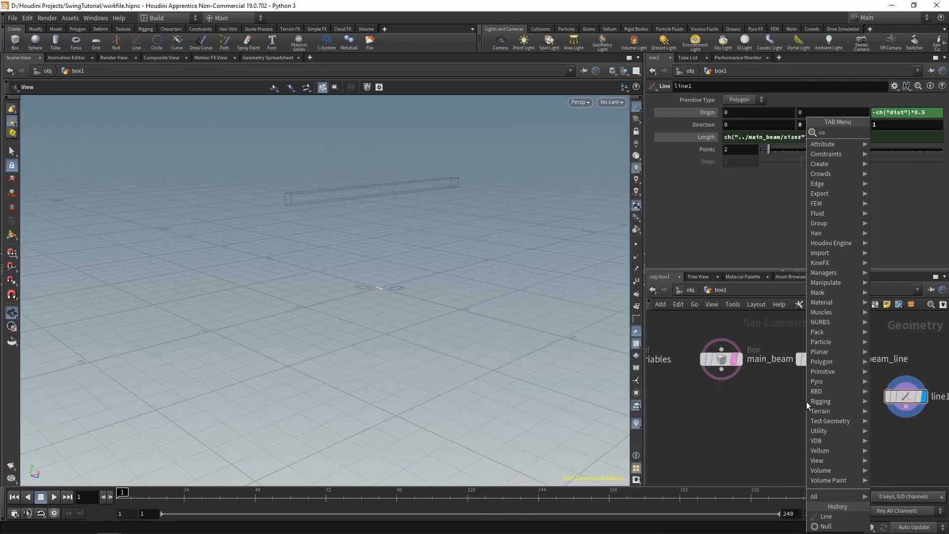
text(copy to po)
key(Return)
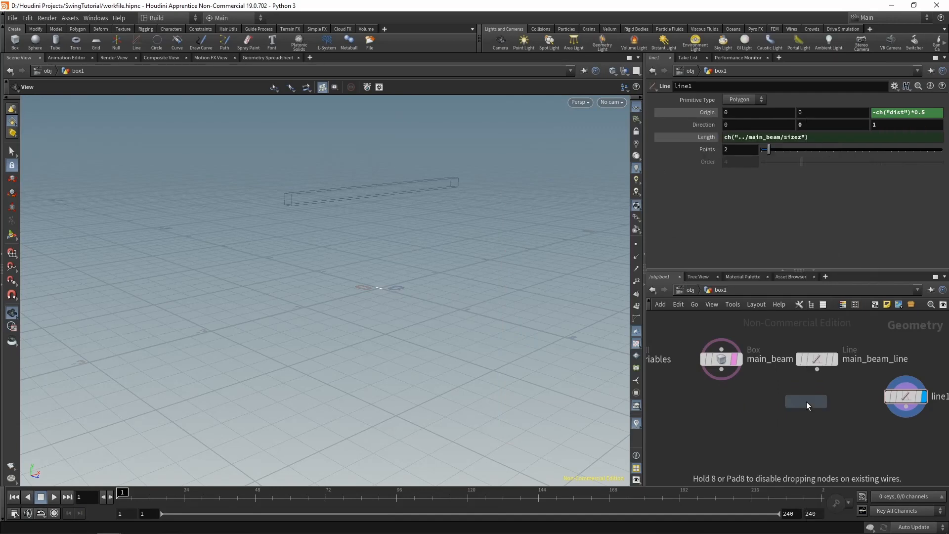
click(817, 421)
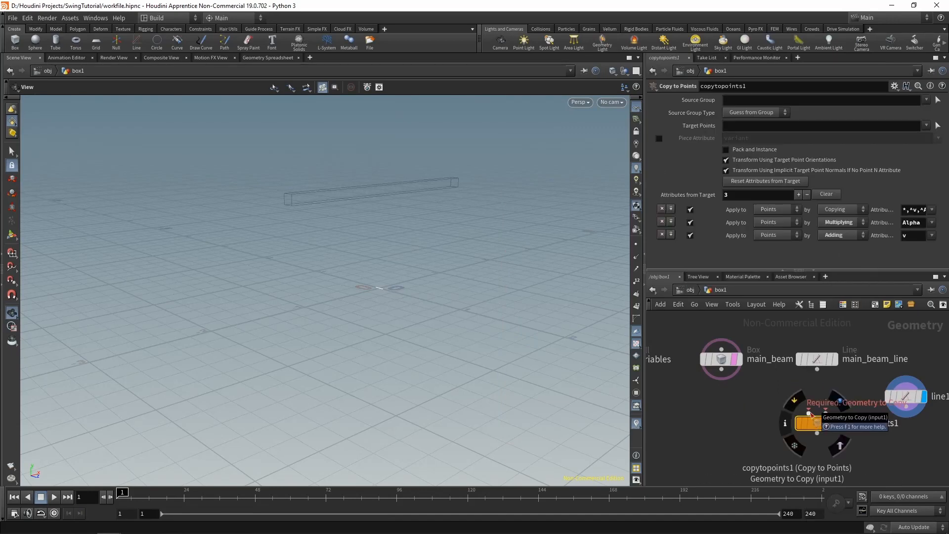
Wire line1 into copytopoints1 as the geometry to copy and main_beam_line as the target points, and display copytopoints1
click(906, 406)
click(809, 412)
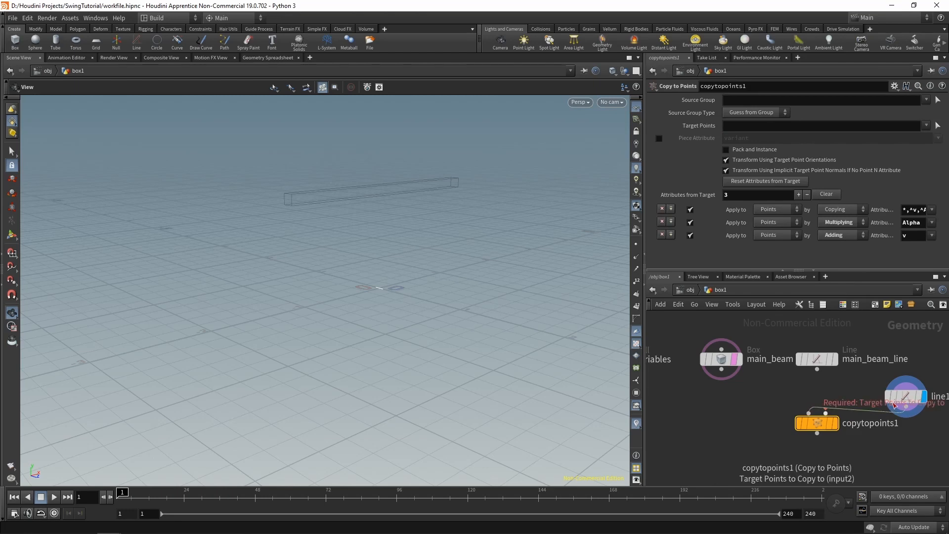
drag(908, 397, 777, 396)
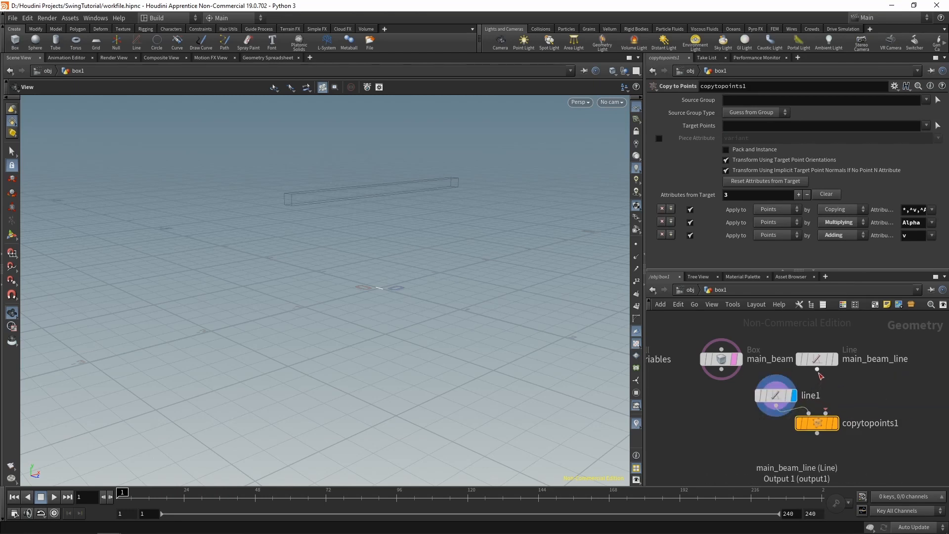
click(817, 369)
click(831, 409)
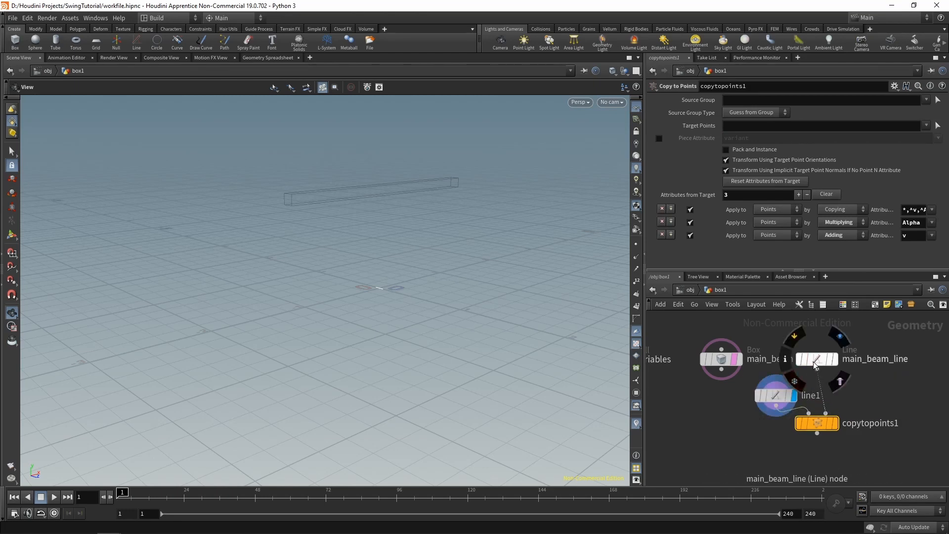
drag(818, 359, 830, 359)
mouse_move(838, 429)
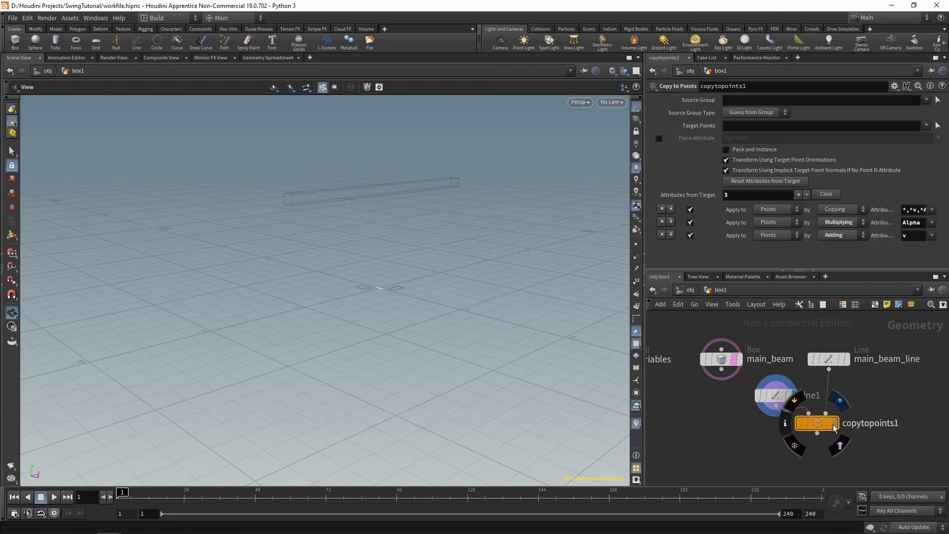
drag(415, 230, 425, 257)
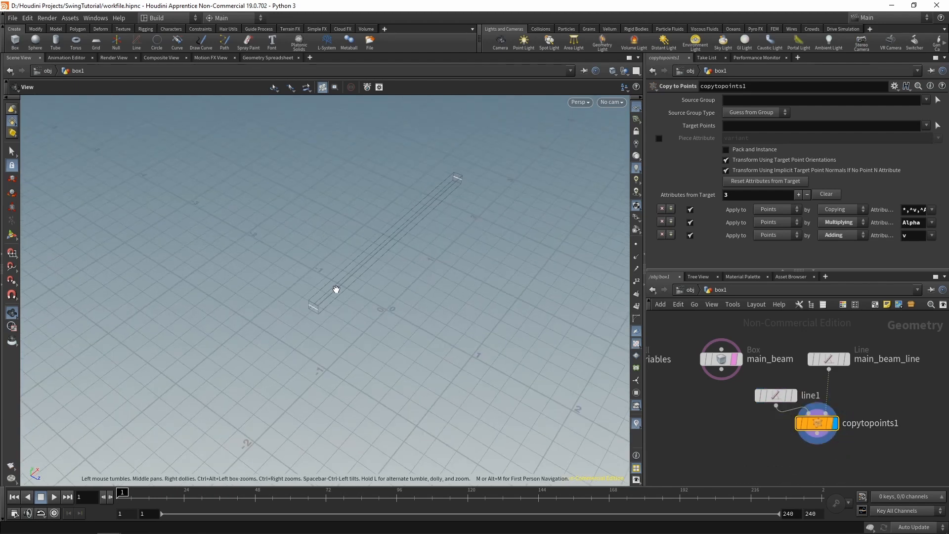
Add a Box node below line1 and set its X and Z size to .1
middle_drag(298, 309, 369, 331)
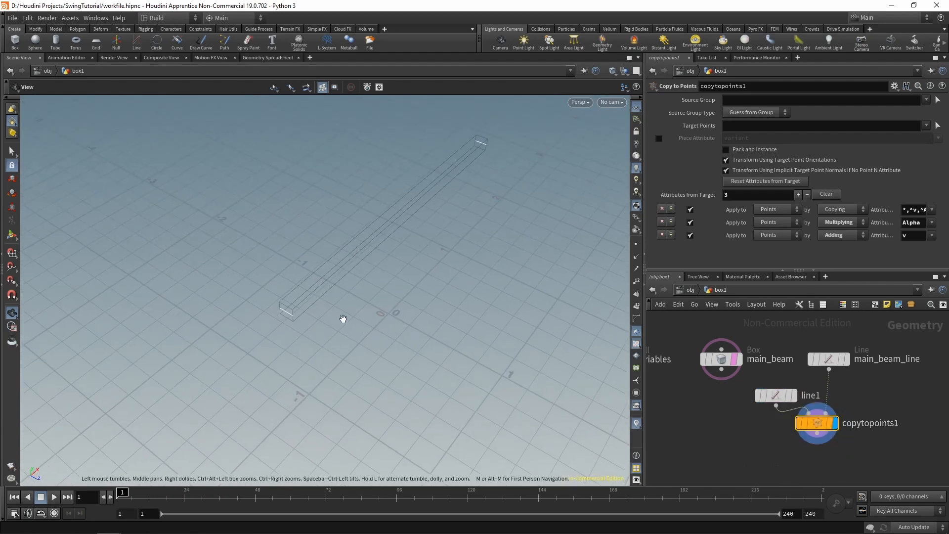
middle_drag(742, 446, 716, 419)
key(Tab)
text(box)
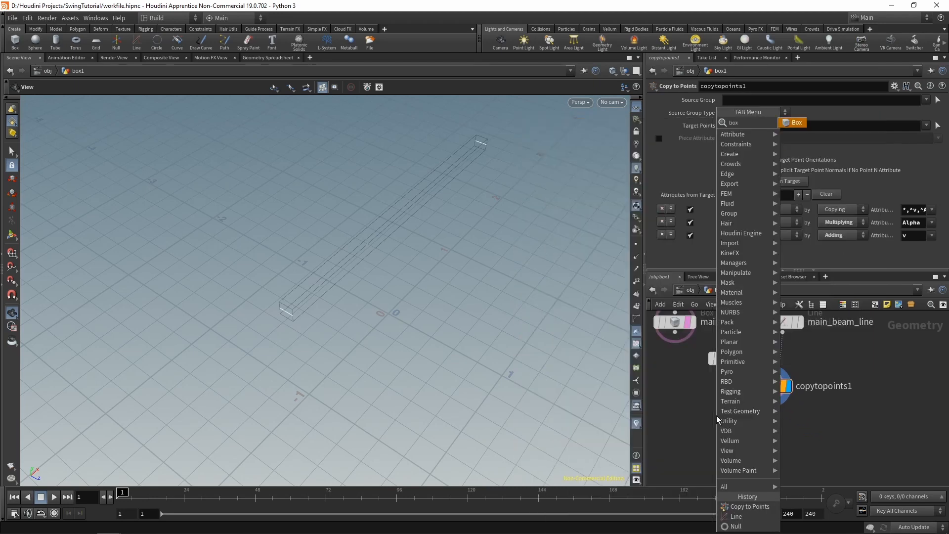
key(Return)
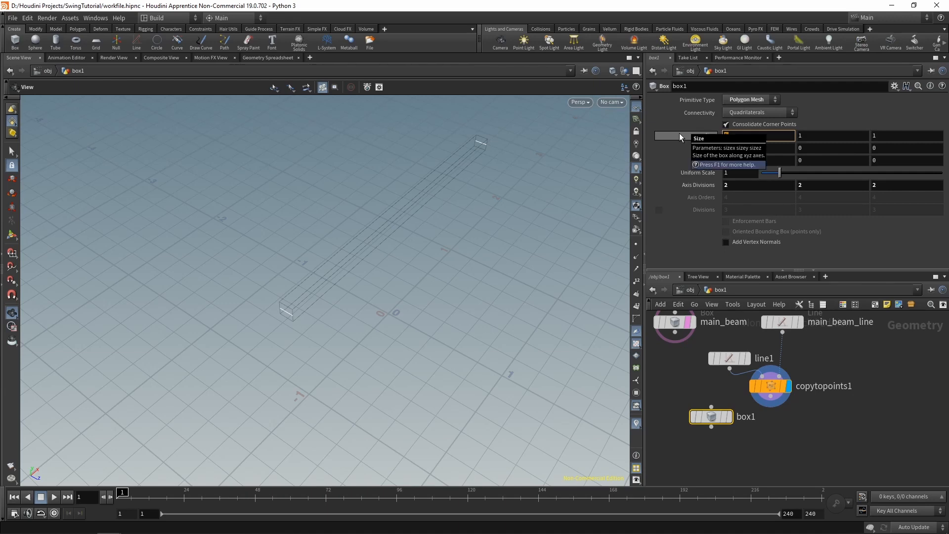
key(Tab)
key(Tab)
text(.1)
click(784, 447)
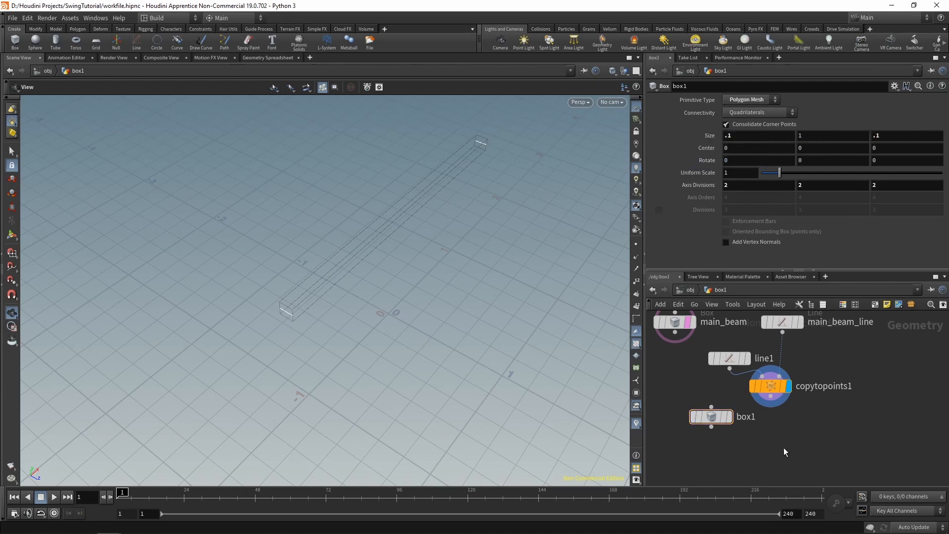
Add a second Copy to Points node below box1
key(Tab)
text(copy)
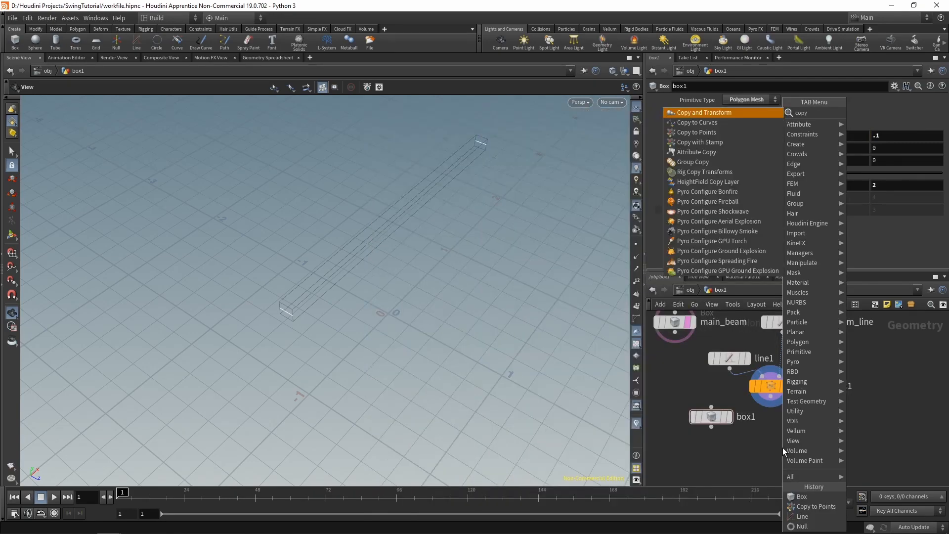
text( to p)
key(Return)
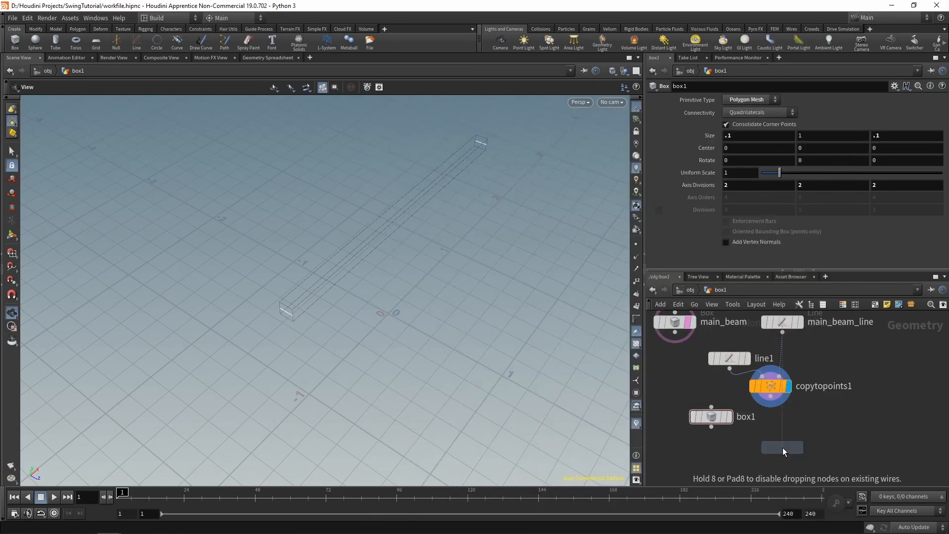
click(782, 447)
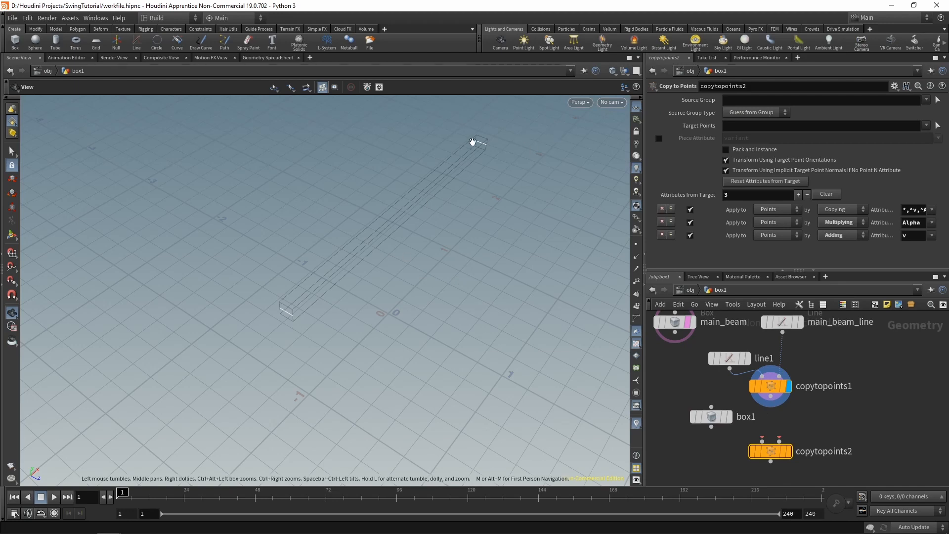
Wire box1 into copytopoints2 as the geometry and copytopoints1 as the target points, and display copytopoints2
drag(770, 408, 779, 440)
drag(711, 427, 762, 441)
click(789, 451)
drag(530, 303, 451, 290)
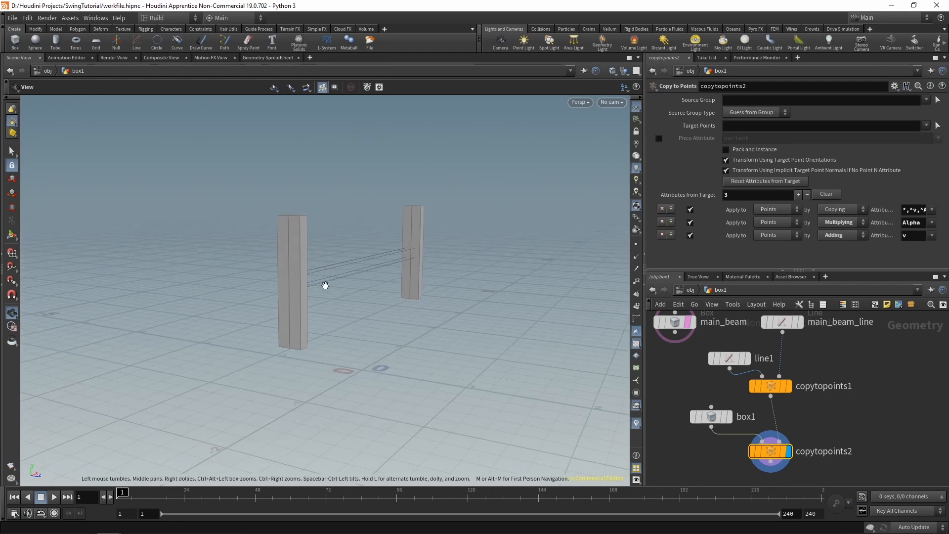
Display box1 on its own and copy its Y size parameter
scroll(841, 410, down, 3)
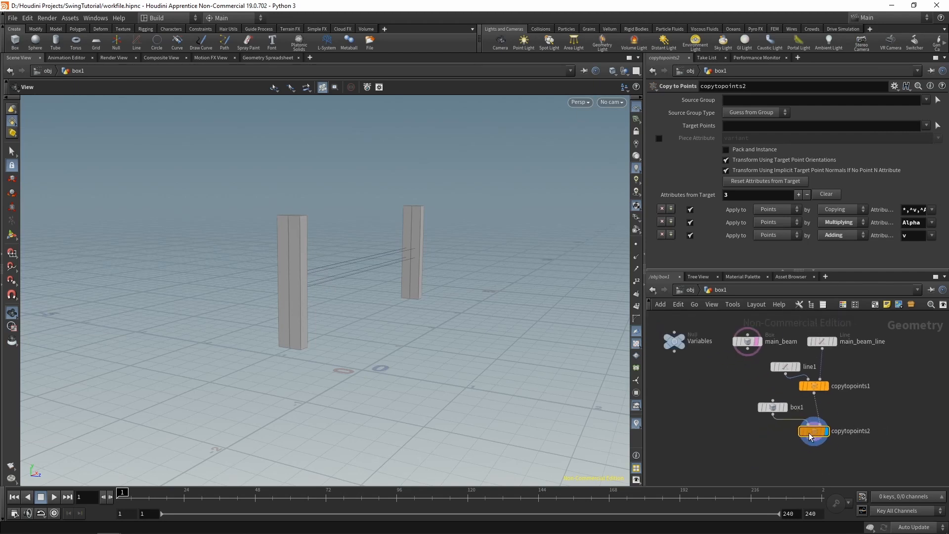
scroll(810, 435, up, 2)
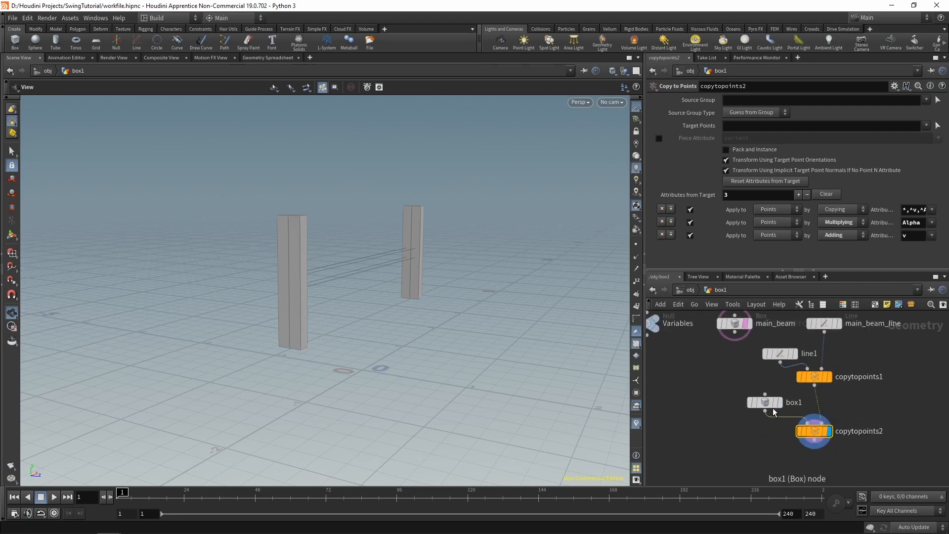
click(771, 403)
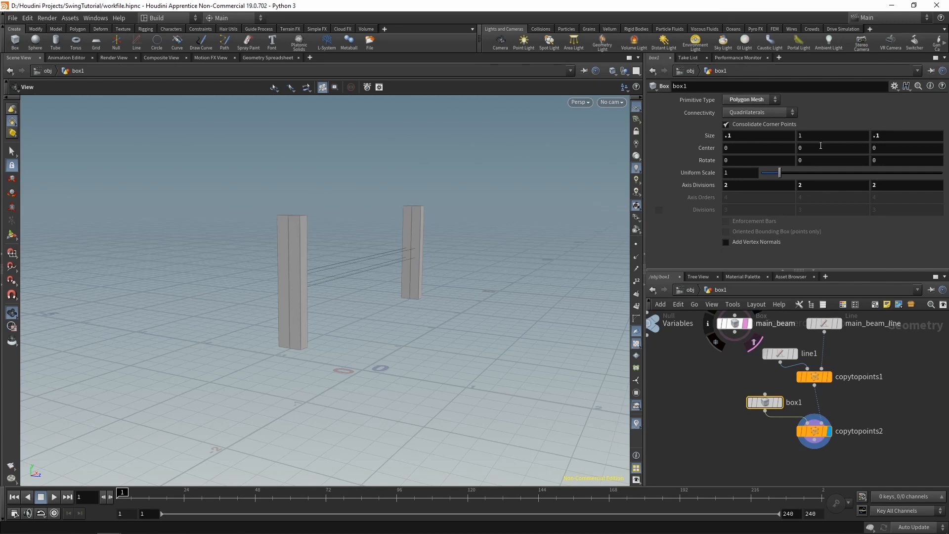
click(780, 402)
mouse_move(358, 343)
mouse_down()
mouse_move(388, 324)
mouse_move(363, 343)
mouse_up()
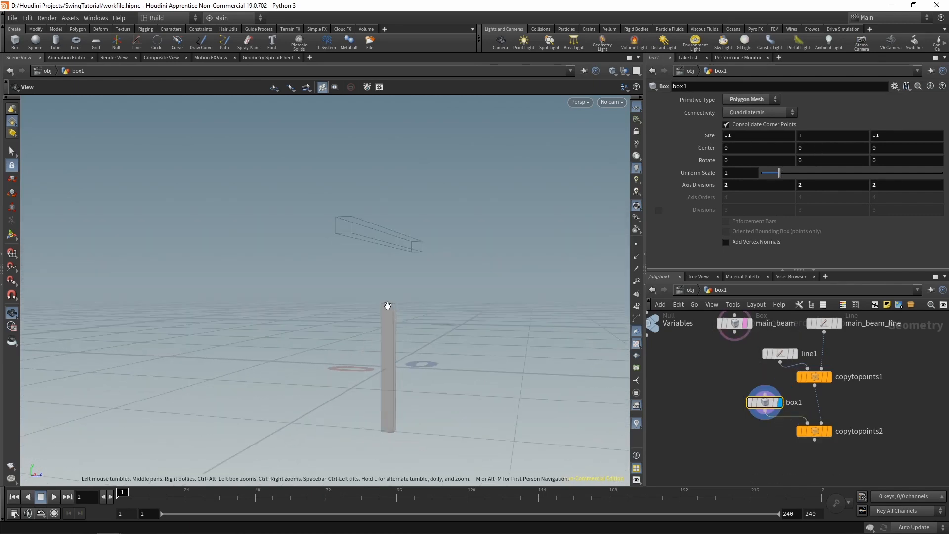
right_click(812, 135)
click(835, 200)
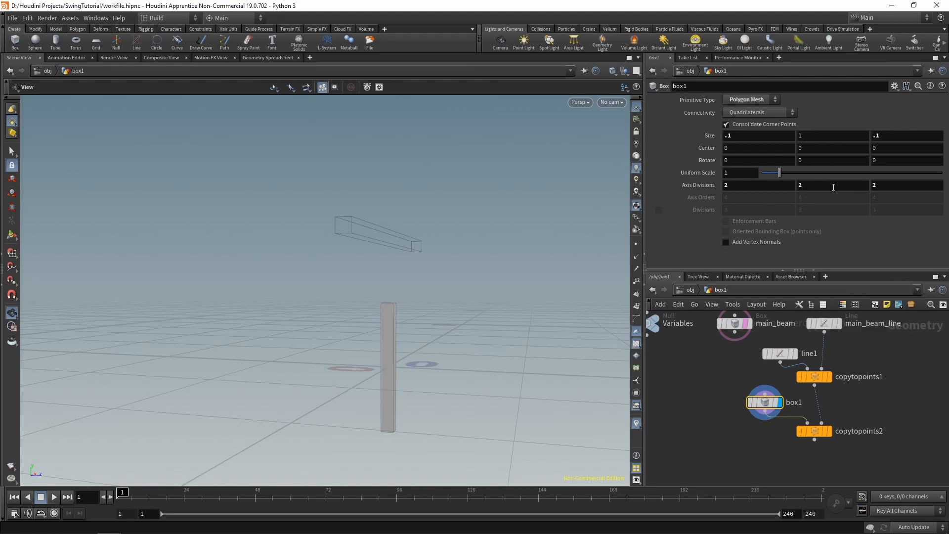
Paste the copied size as a relative reference into box1's Y center and edit it to -ch("sizey")*0.5
right_click(815, 148)
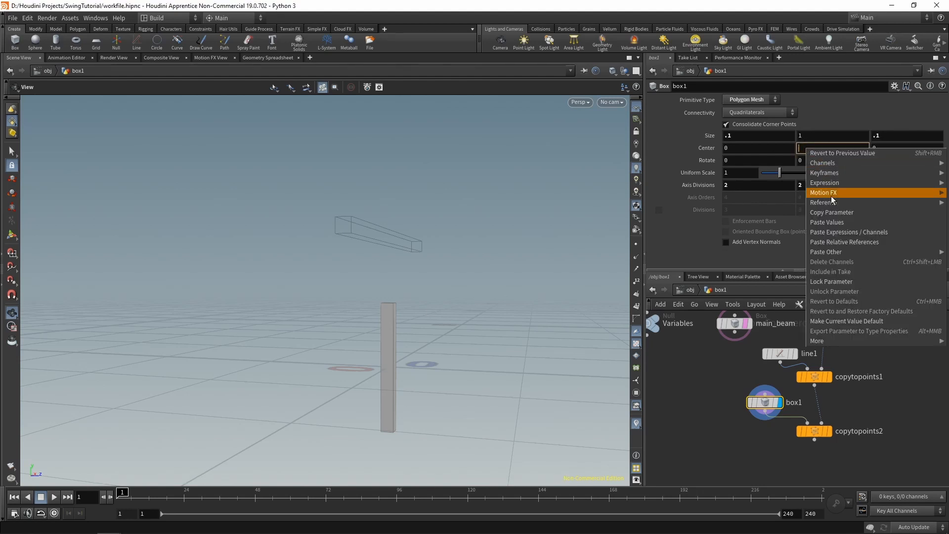
click(839, 242)
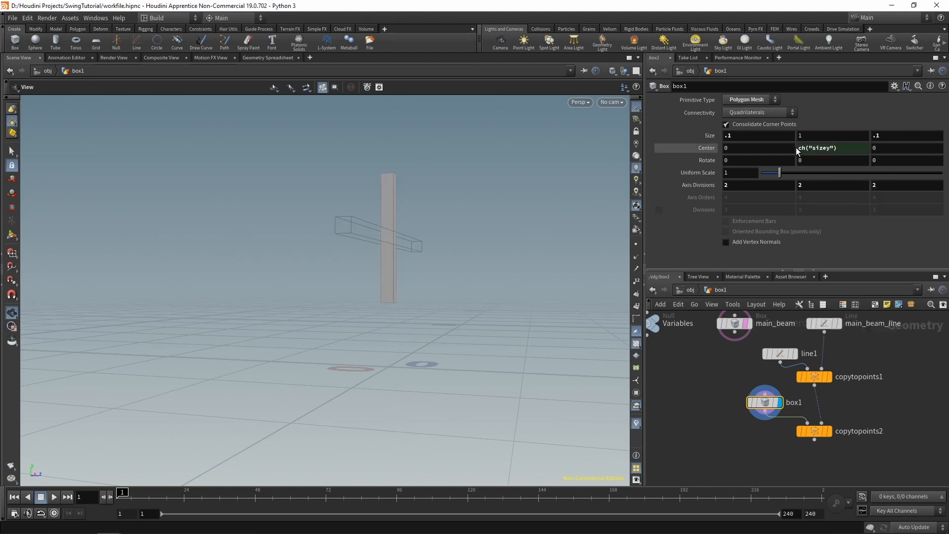
click(797, 148)
text(-)
click(830, 151)
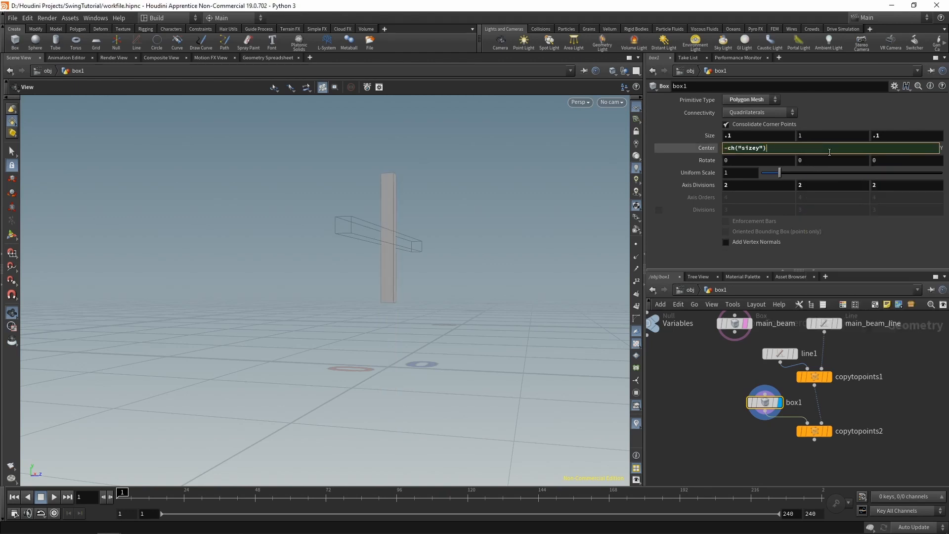
text(*0.5)
key(Return)
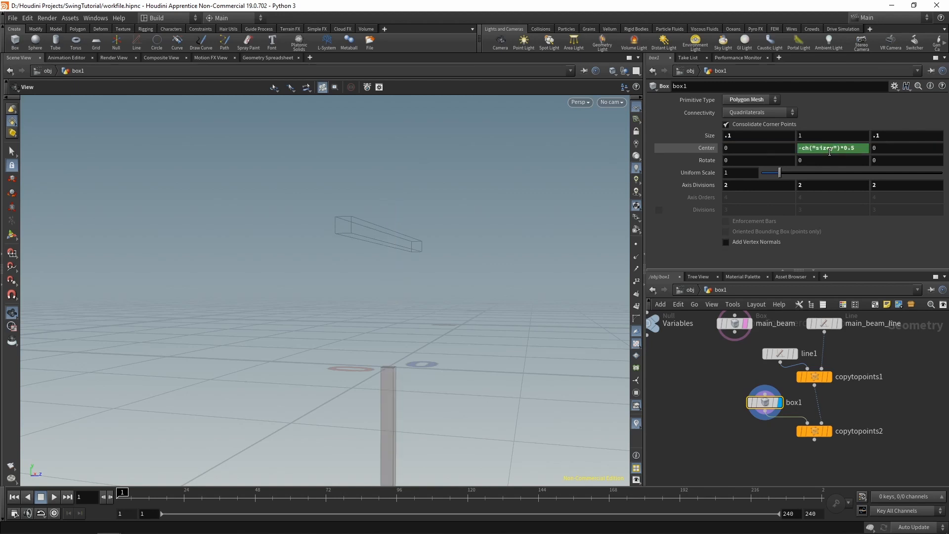
Display copytopoints2 again and examine the posts at the beam ends
click(830, 431)
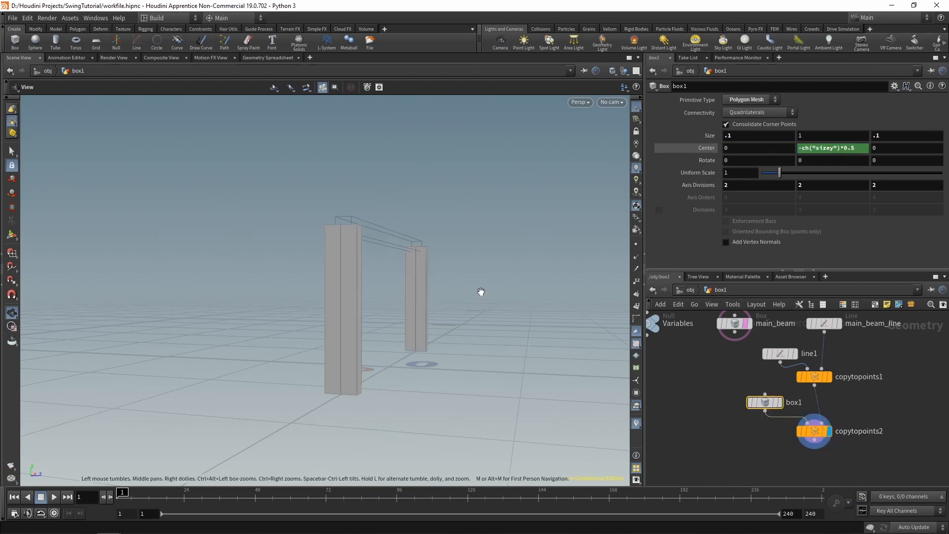
drag(459, 313, 425, 322)
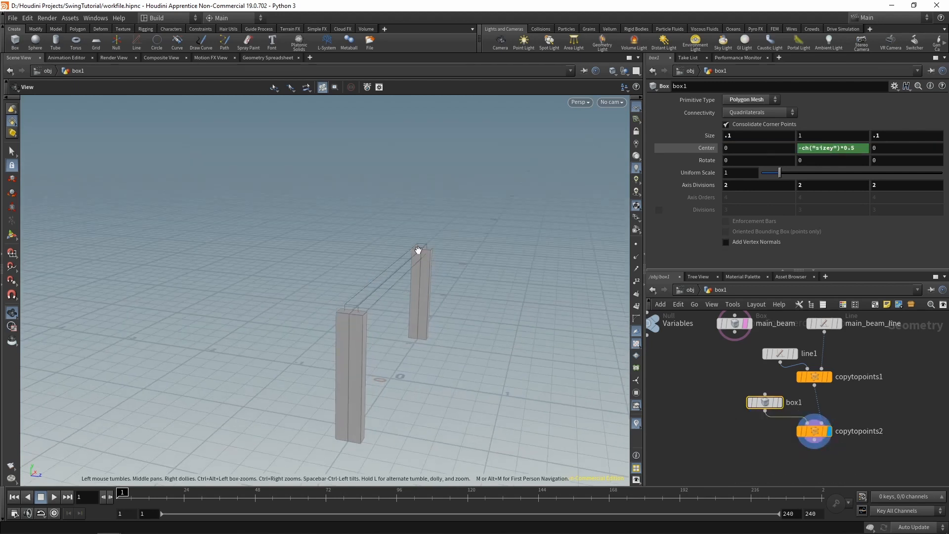
drag(425, 265, 445, 297)
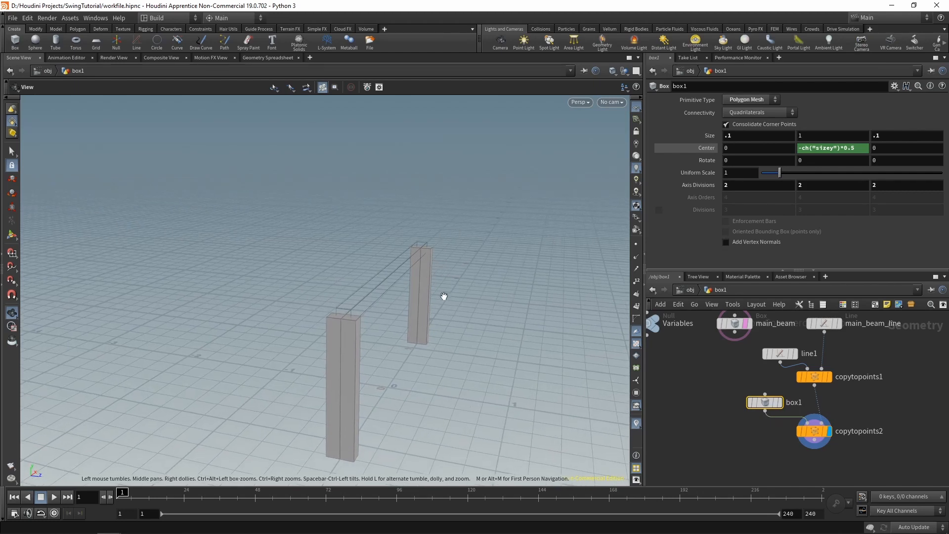
Copy the Height parameter of the Variables null and paste it as a relative reference into box1's Y size
middle_drag(703, 349, 742, 356)
click(685, 330)
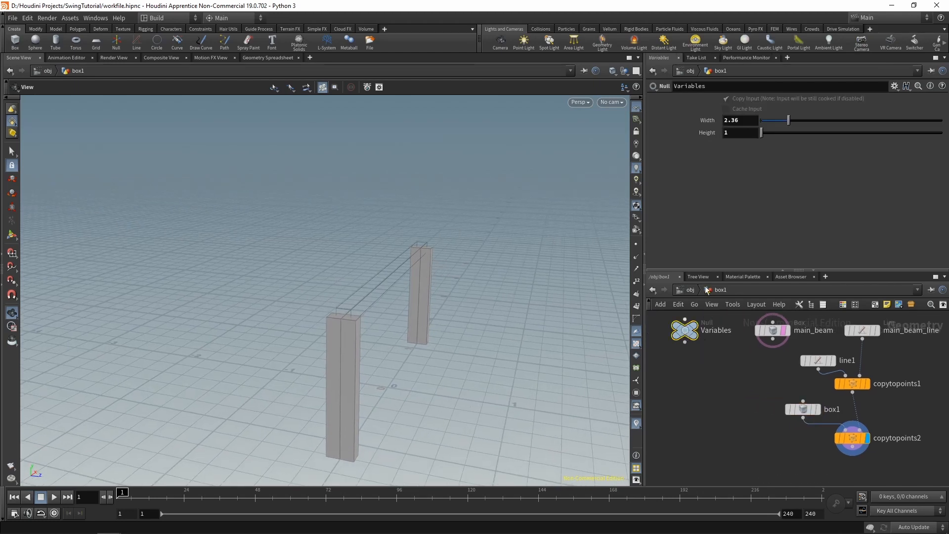
right_click(701, 132)
click(740, 207)
click(806, 410)
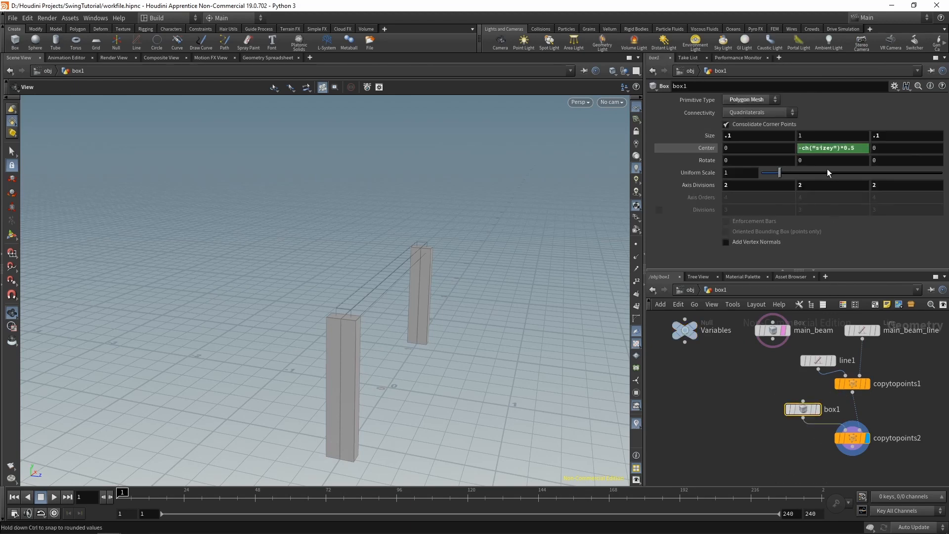
right_click(821, 138)
click(847, 218)
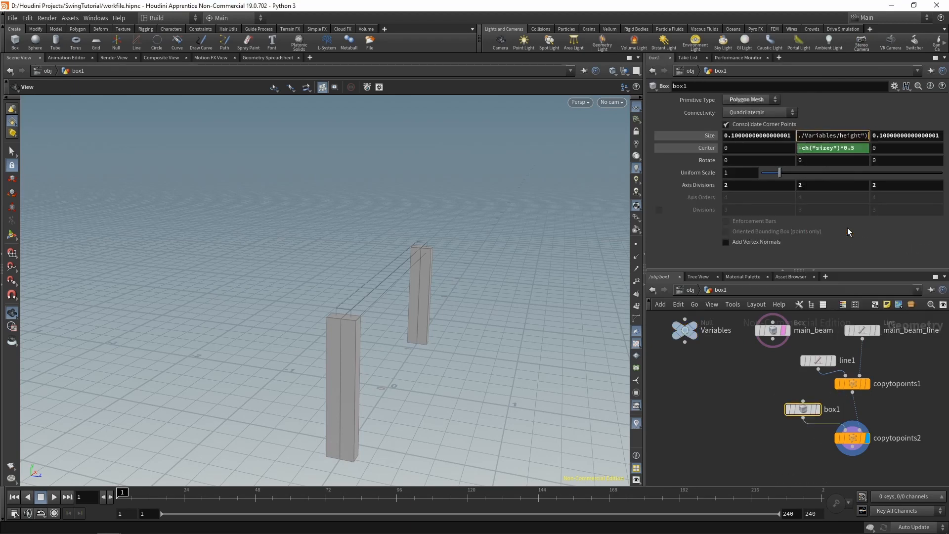
drag(477, 279, 454, 287)
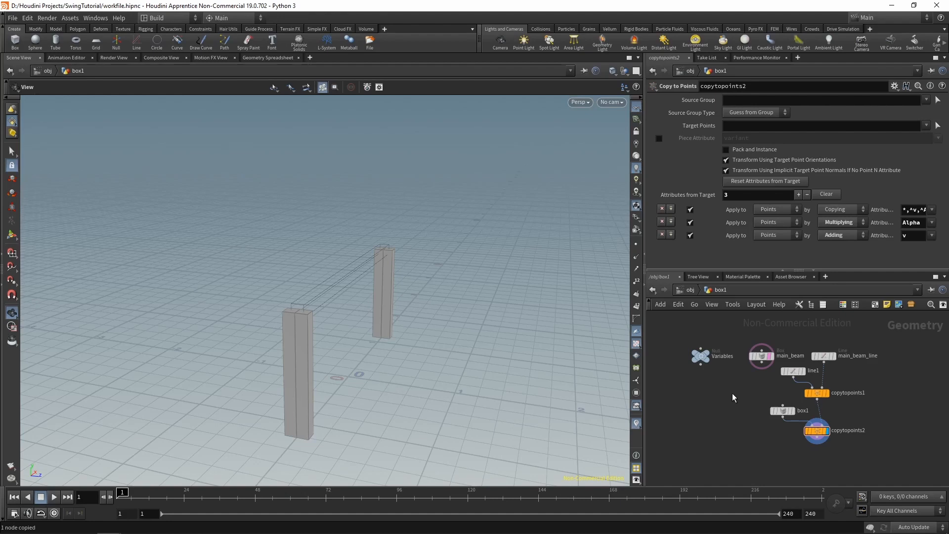
Add a Point Wrangle node and wire it between line1 and the geometry input of copytopoints1
key(Tab)
text(pointwr)
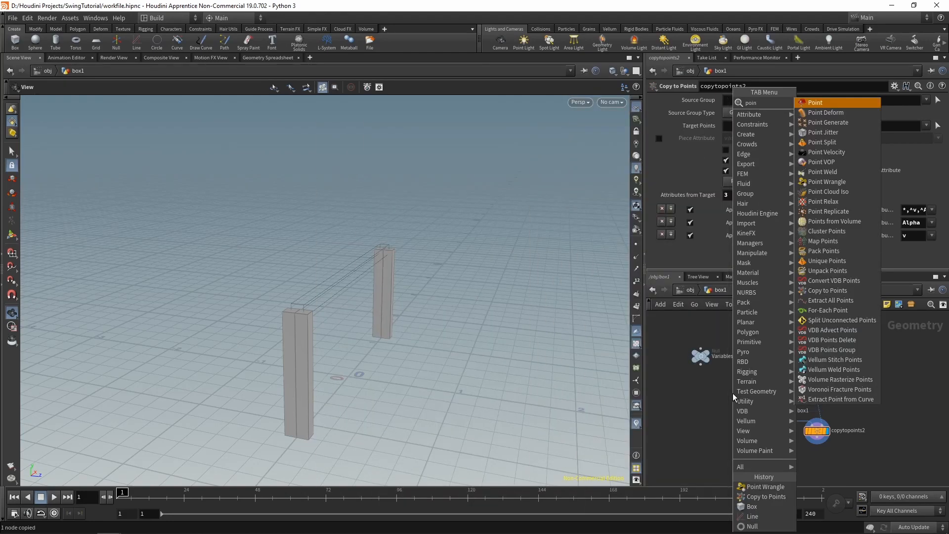
key(Return)
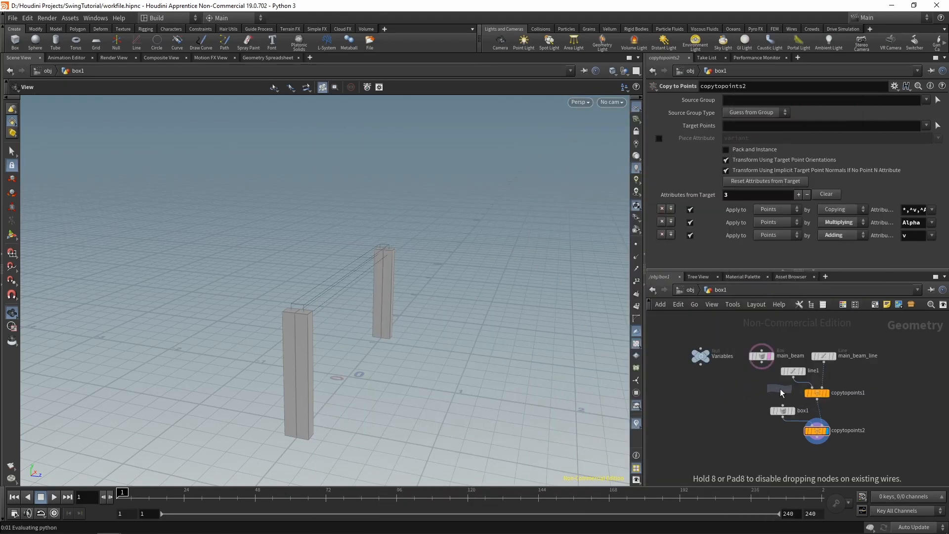
click(783, 394)
scroll(790, 373, up, 3)
mouse_move(798, 376)
mouse_down()
mouse_move(762, 396)
mouse_move(793, 349)
mouse_up()
drag(778, 410, 841, 409)
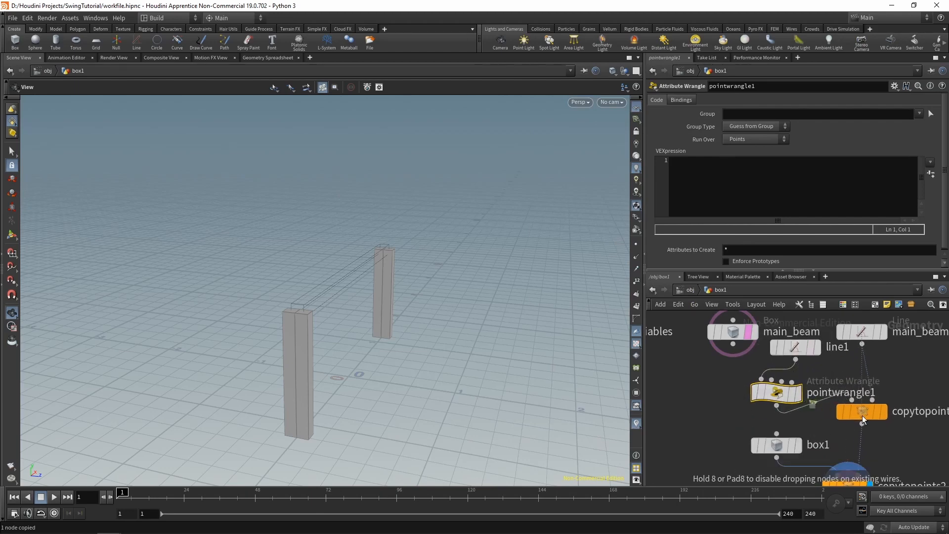
In pointwrangle1's VEXpression, declare float depth = chf("depth"); and float height = chf("height"); on separate lines
scroll(859, 417, down, 3)
scroll(847, 414, up, 1)
click(709, 182)
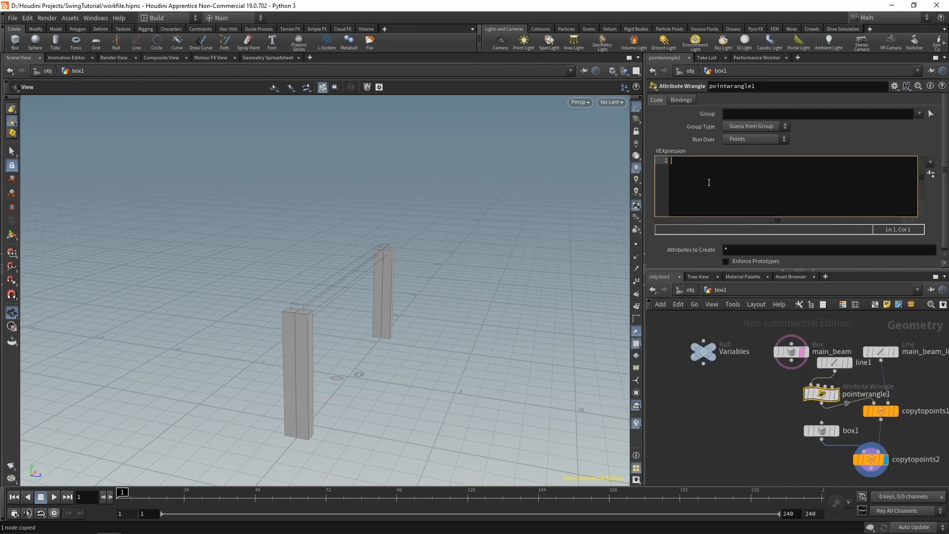
text(float dept)
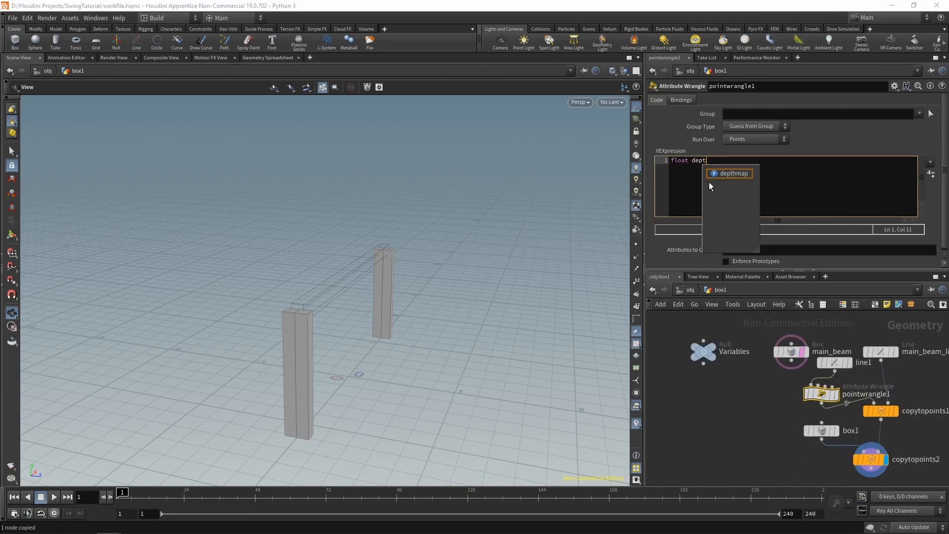
text(h = chf("dep)
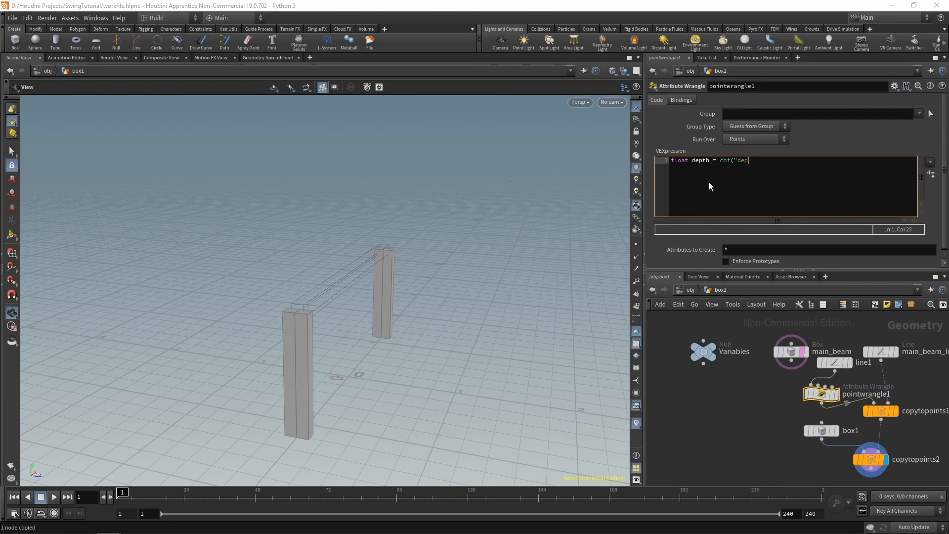
text(th");)
key(Return)
text(float height = chf("height"))
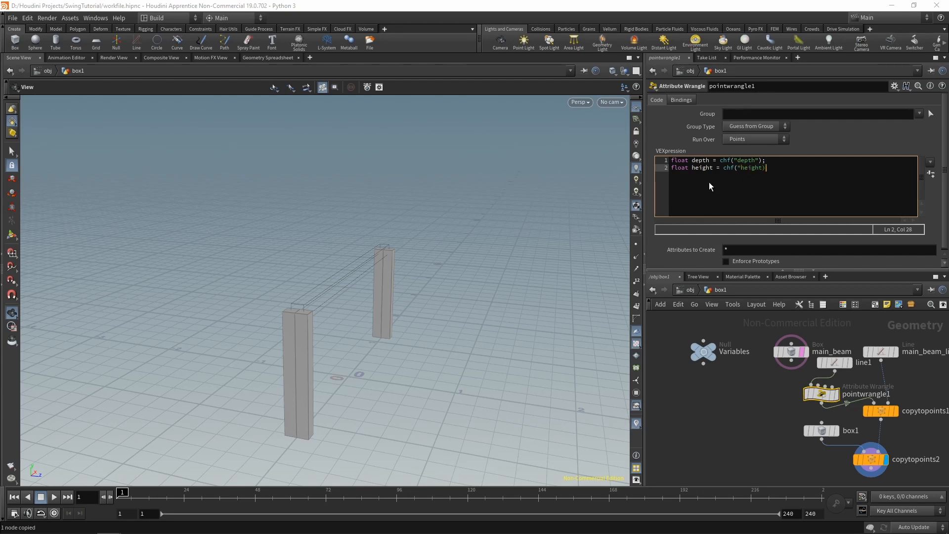
text();)
key(Return)
Below the height declaration in pointwrangle1, leave a blank line and add float s = sign(@P.z);
key(Return)
text(float si)
key(BackSpace)
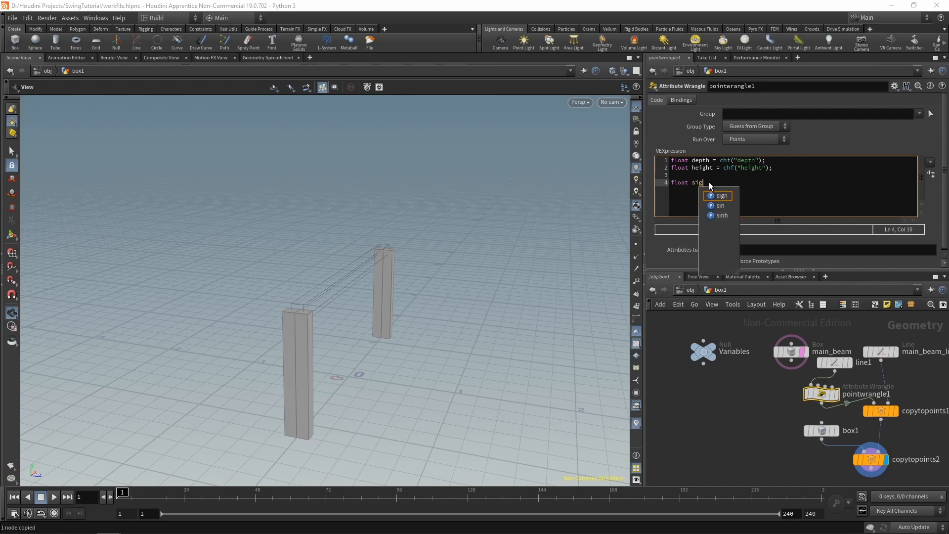
text(= )
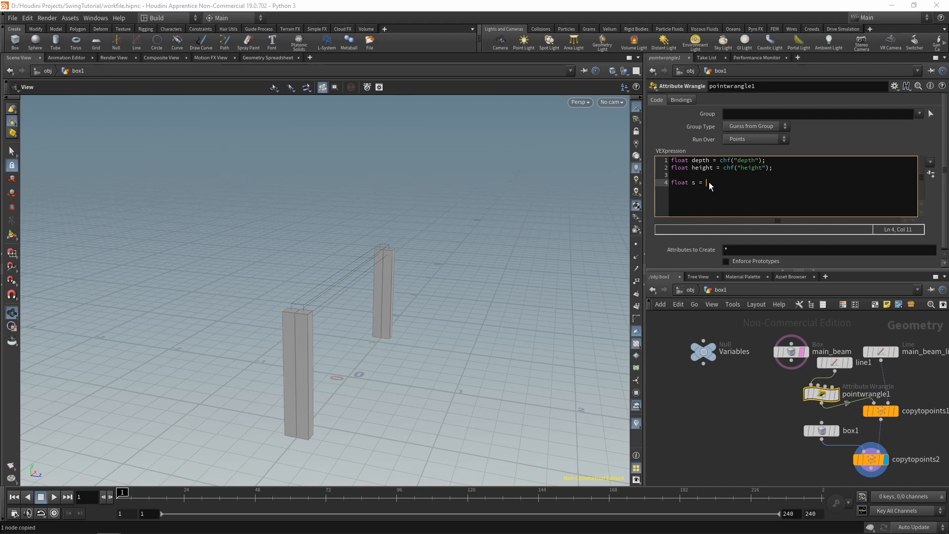
text(sign)
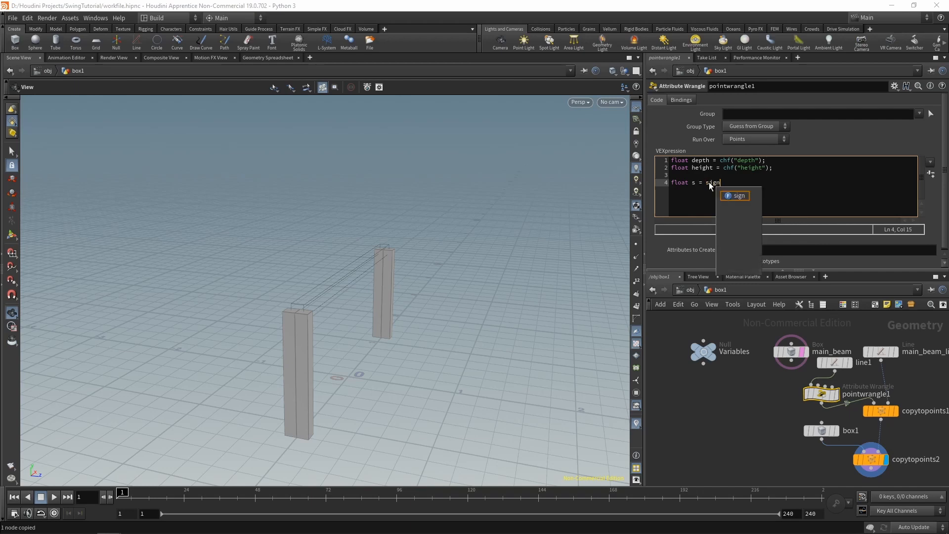
text((@P.z)
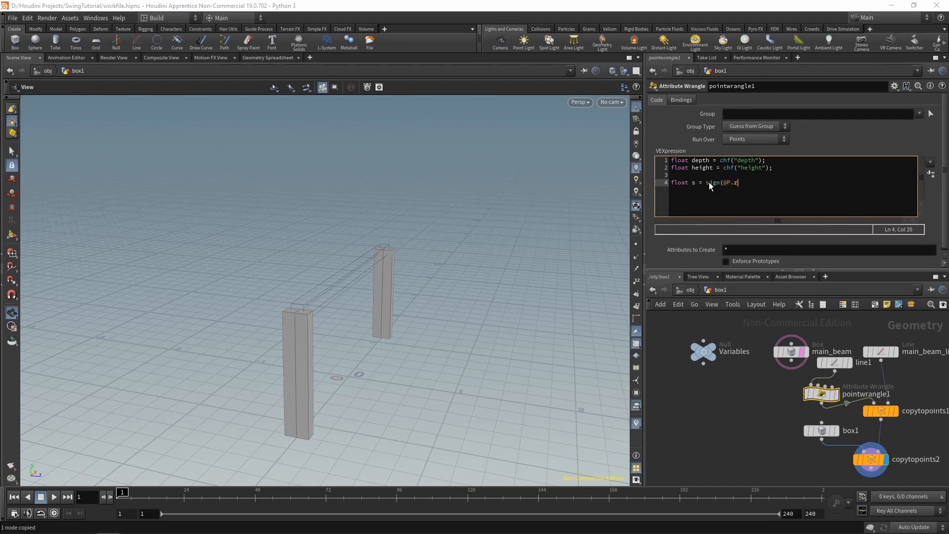
text();)
After another blank line in the wrangle code, declare vector ground = set(0, -height, depth*0.5*s);
key(Return)
key(Return)
text(vector ground = set()
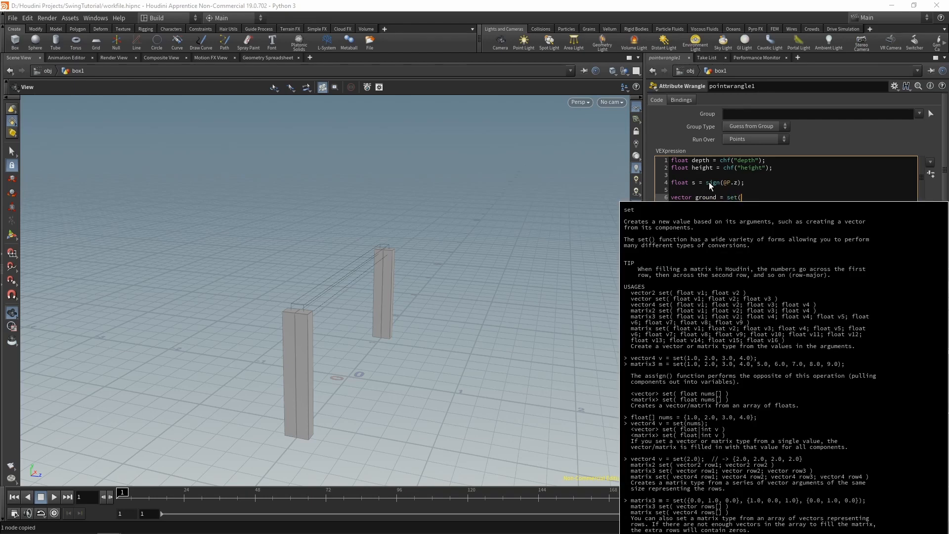
text(0, -heig)
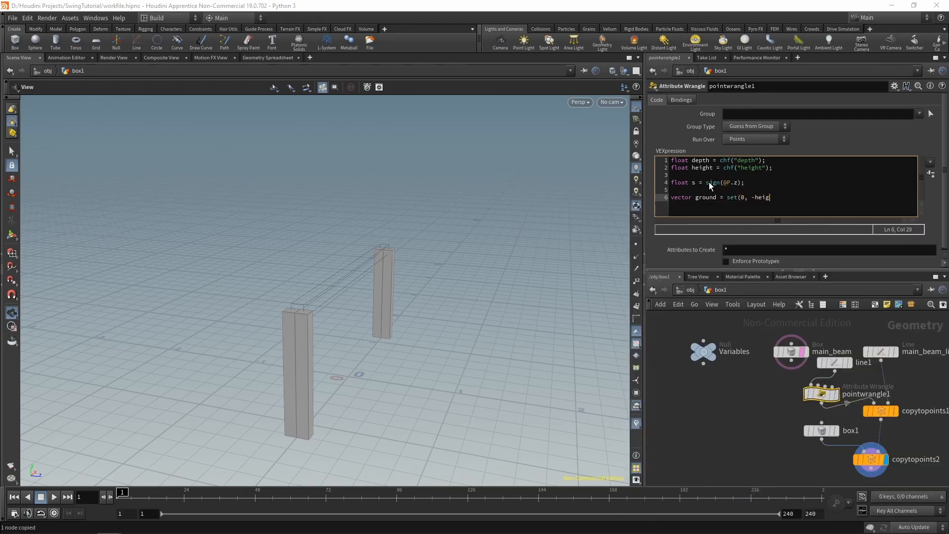
text(ht, depth*0.5)
text(*s))
text(;)
key(Return)
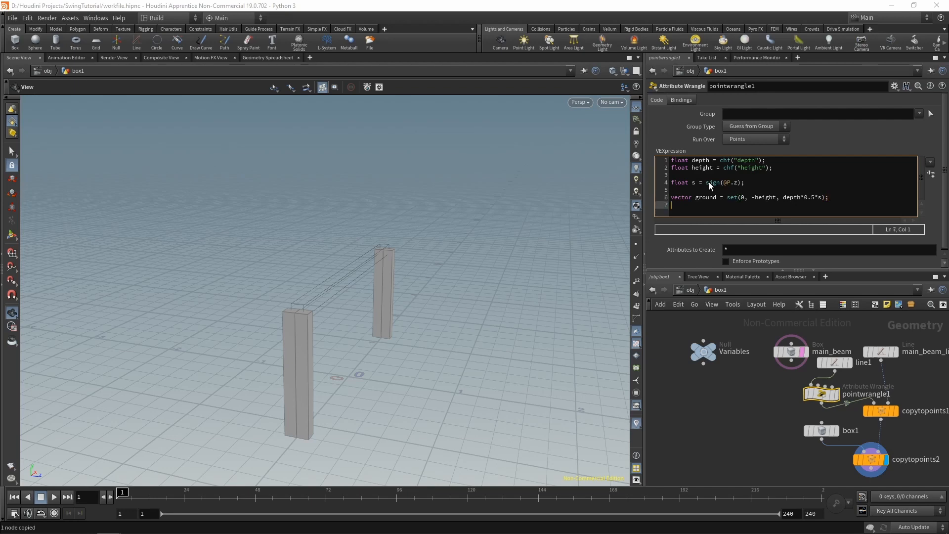
Under the ground vector, declare vector dir = normalize(ground); and leave a blank line after it
text(vector dir = normali)
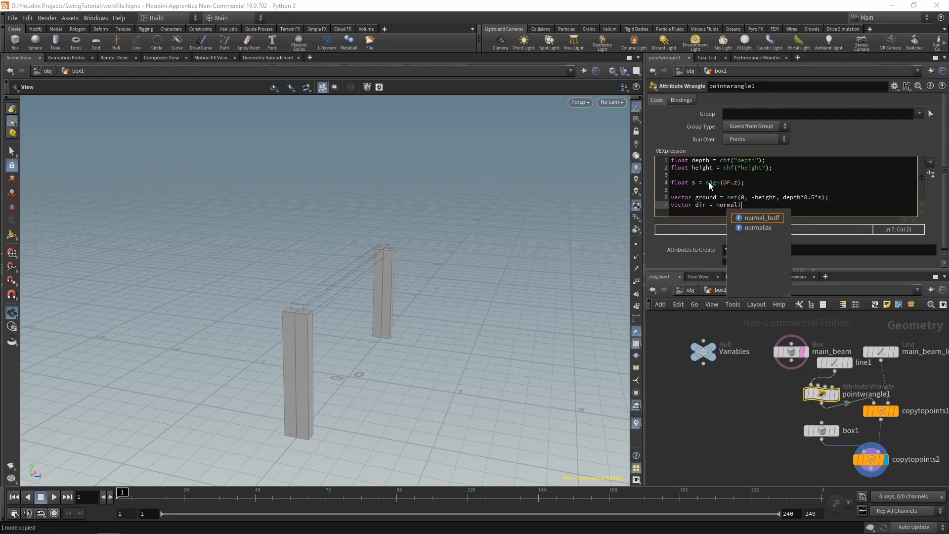
text(ze(g)
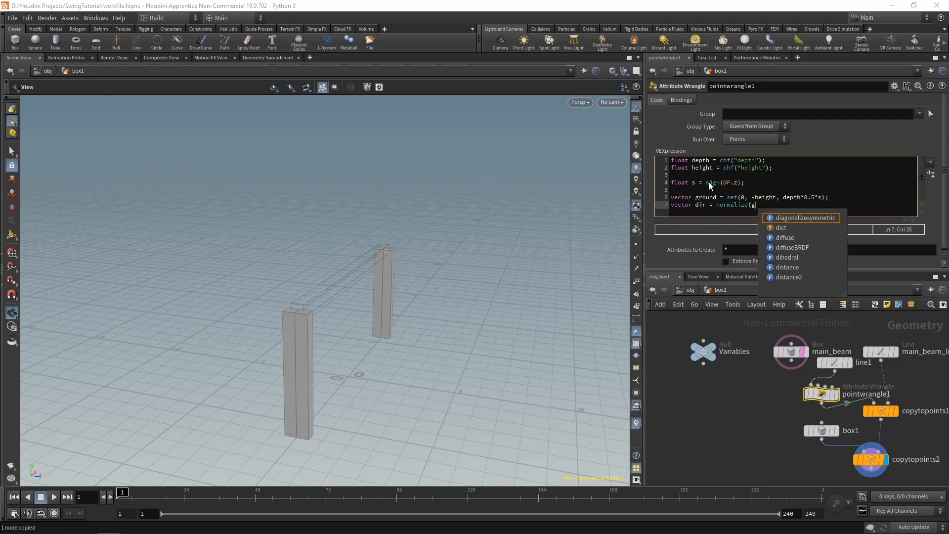
text(round);)
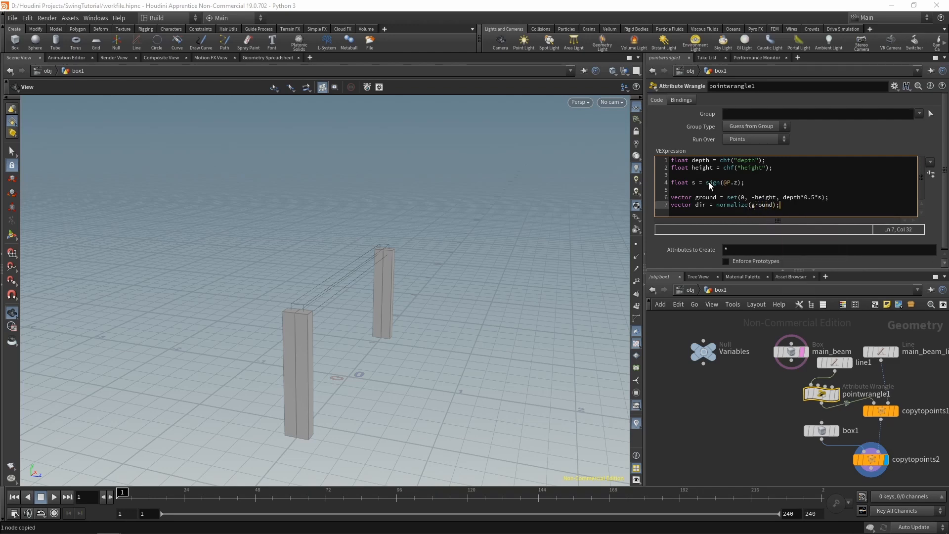
key(Return)
key(Return)
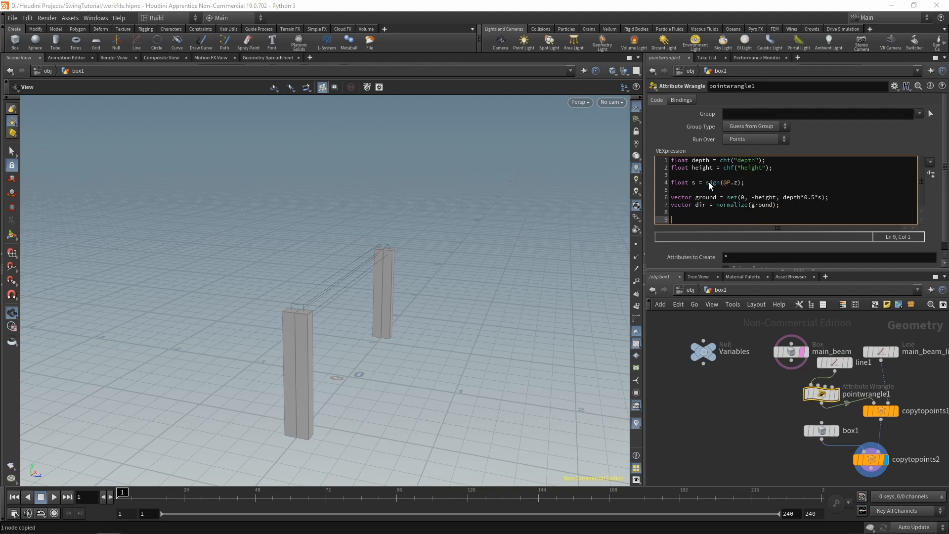
Set the point normals with v@N = cross(dir, {1,0,0}); and commit the wrangle code
text(v@N)
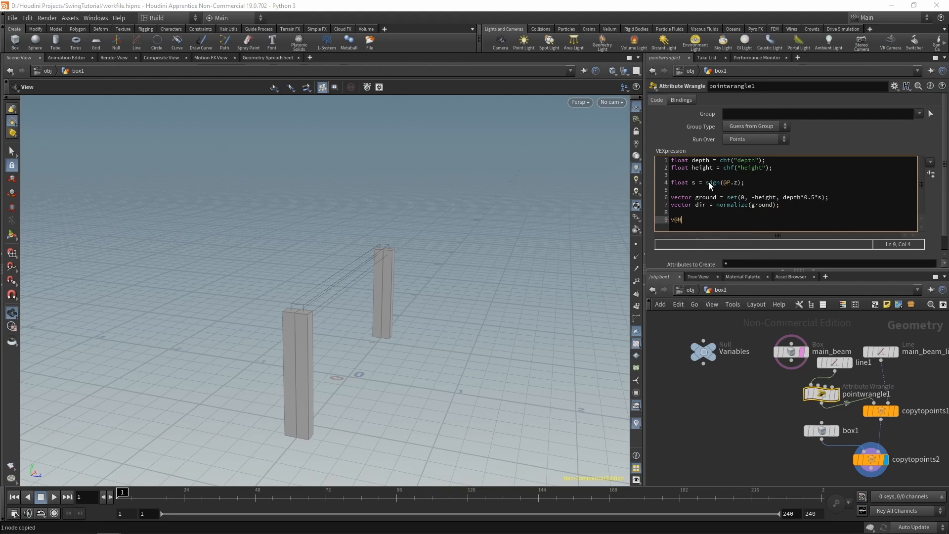
text( = cros)
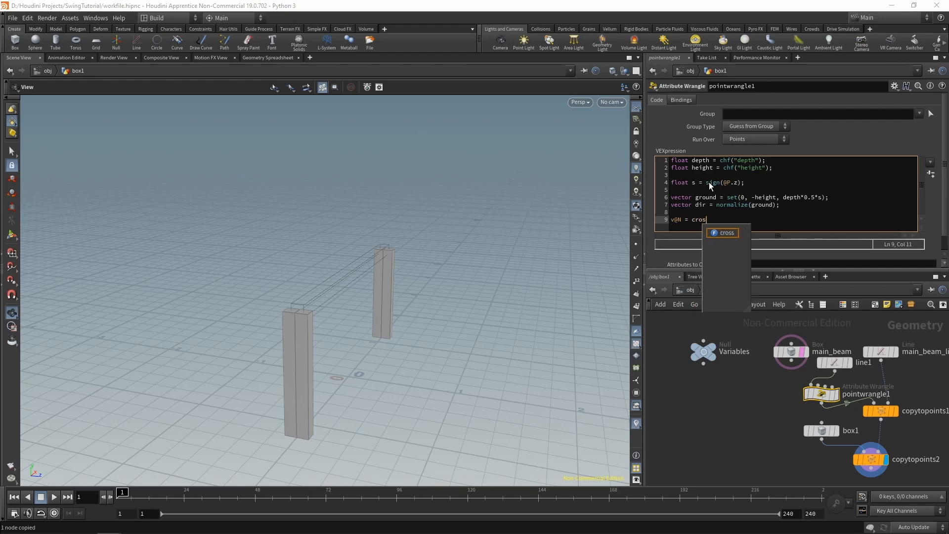
text(s(dir, {)
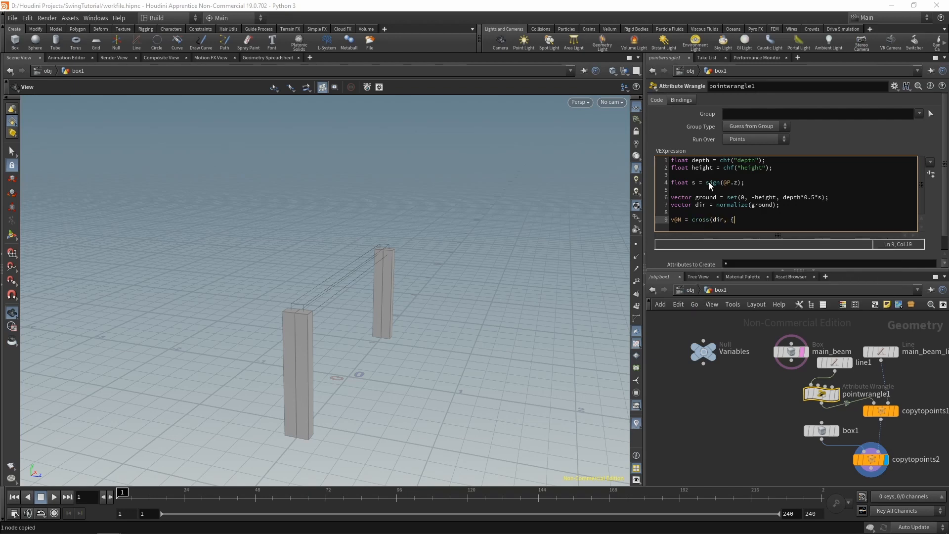
text(1,0,0});)
click(767, 419)
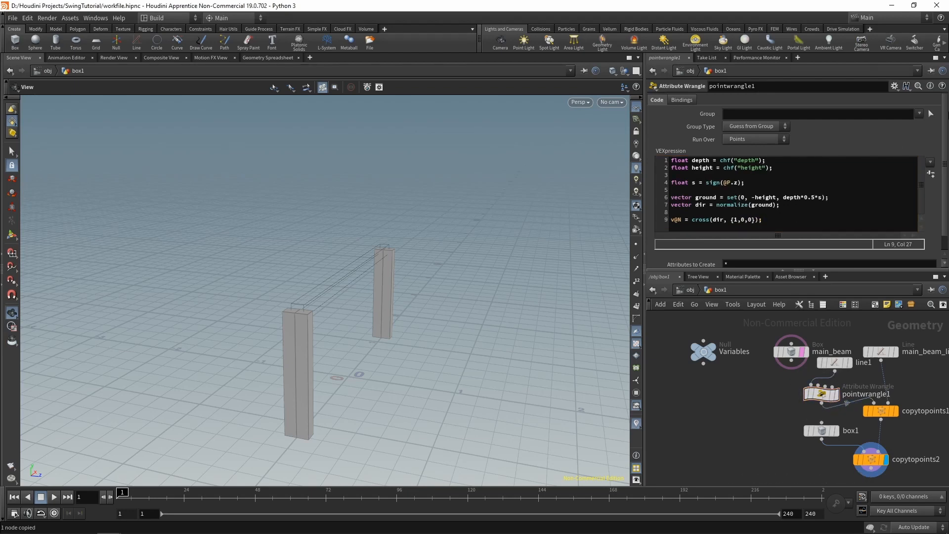
Create the wrangle's Depth and Height parameters from the code and link Height to the Variables null's Height by relative reference
click(931, 174)
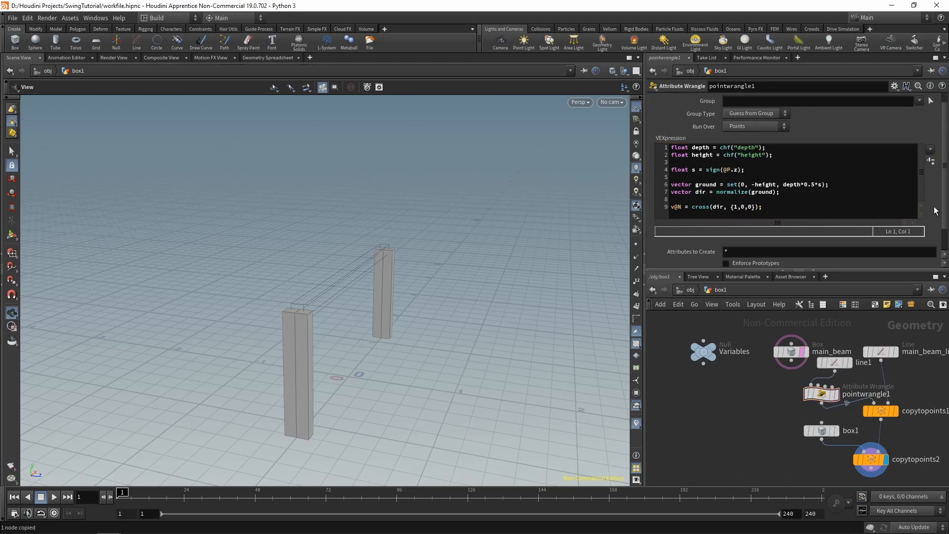
click(706, 354)
right_click(714, 132)
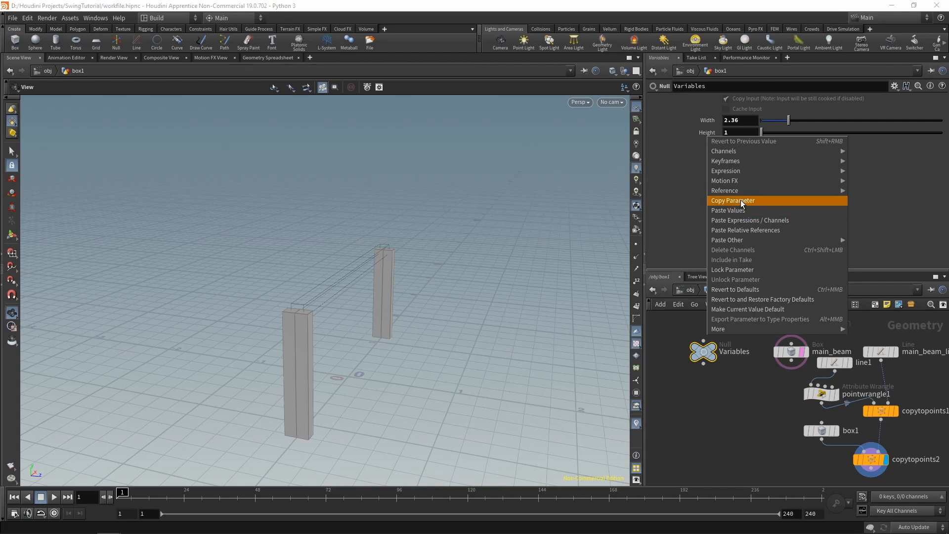
click(742, 202)
click(822, 395)
right_click(706, 262)
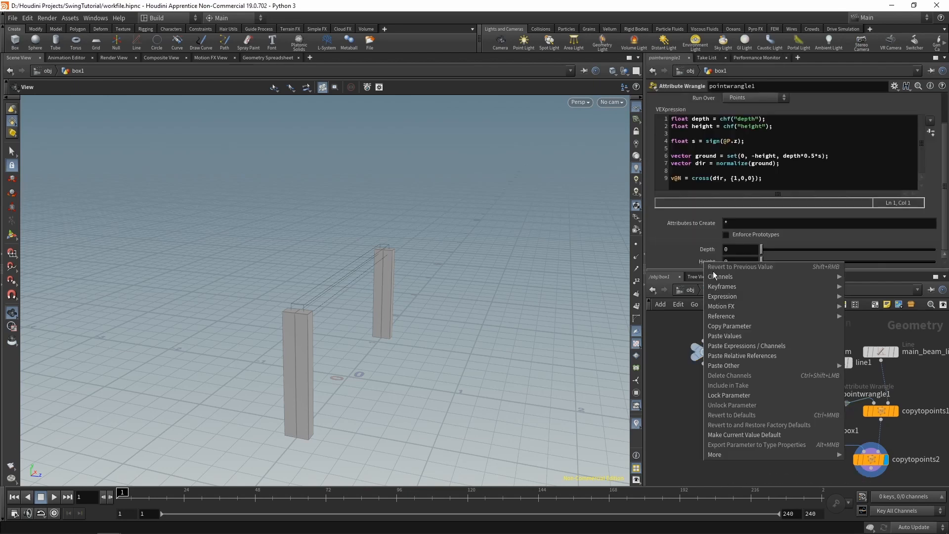
click(737, 356)
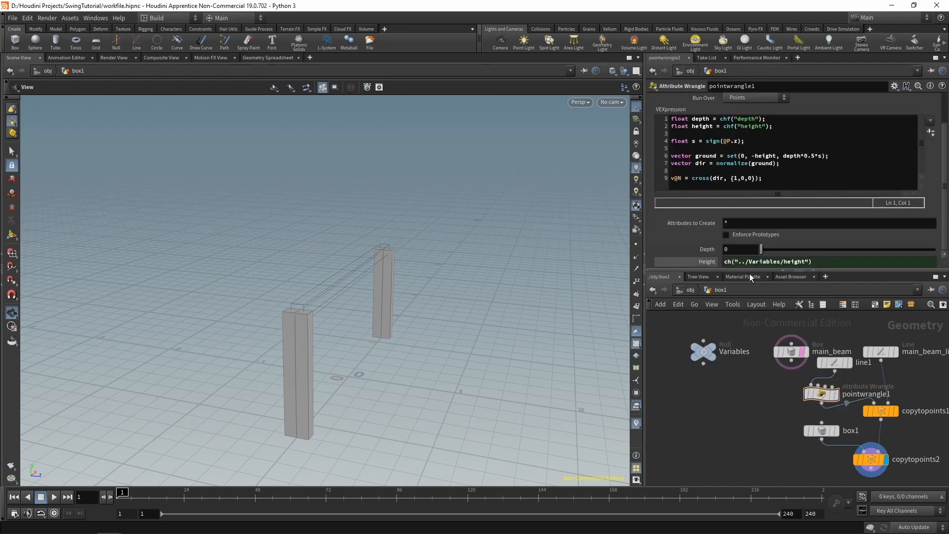
Set pointwrangle1's Depth to 1.8 and check the splay of the legs from the front and the side
drag(762, 249, 918, 236)
middle_click(735, 246)
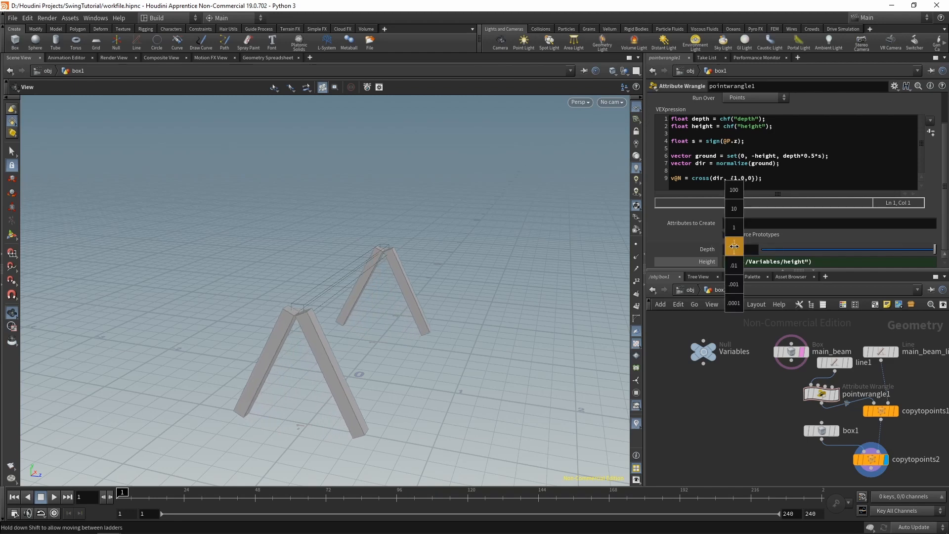
middle_drag(734, 246, 794, 245)
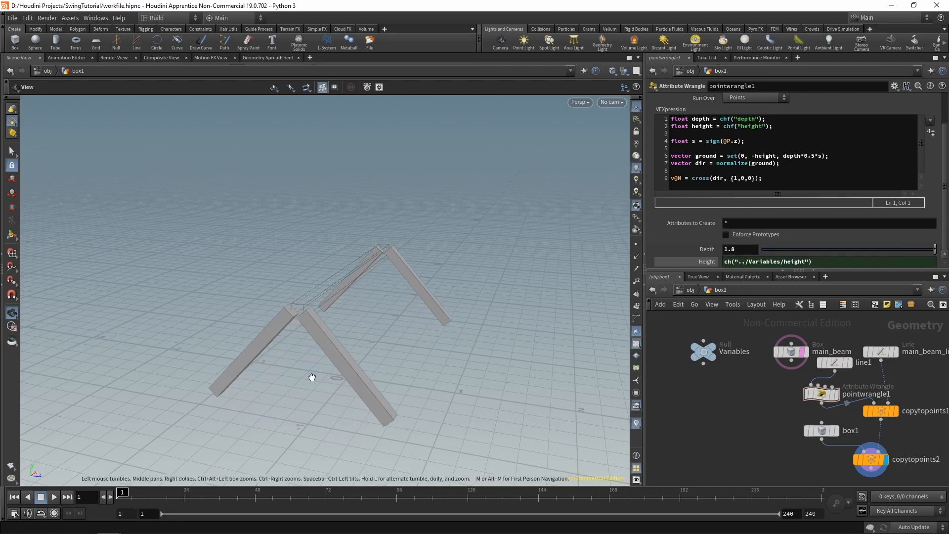
drag(312, 377, 336, 318)
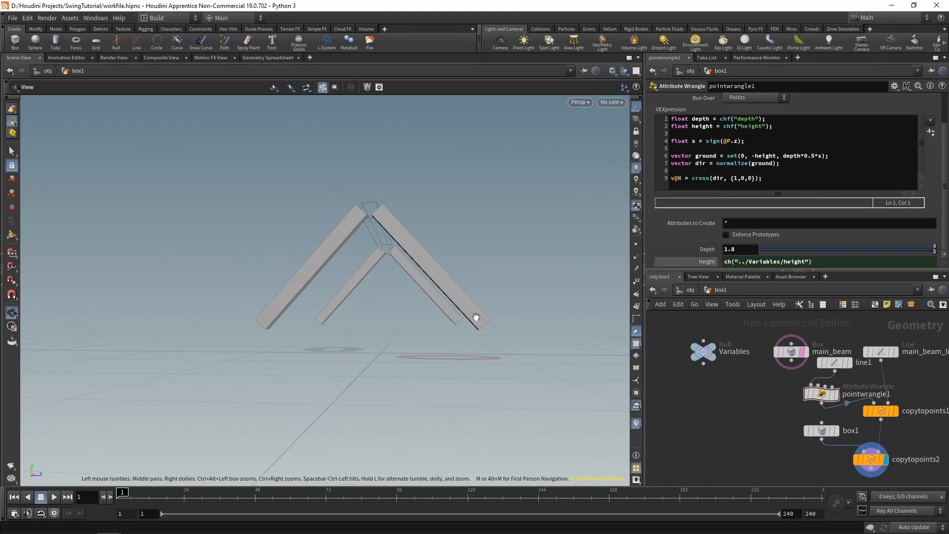
drag(475, 313, 415, 324)
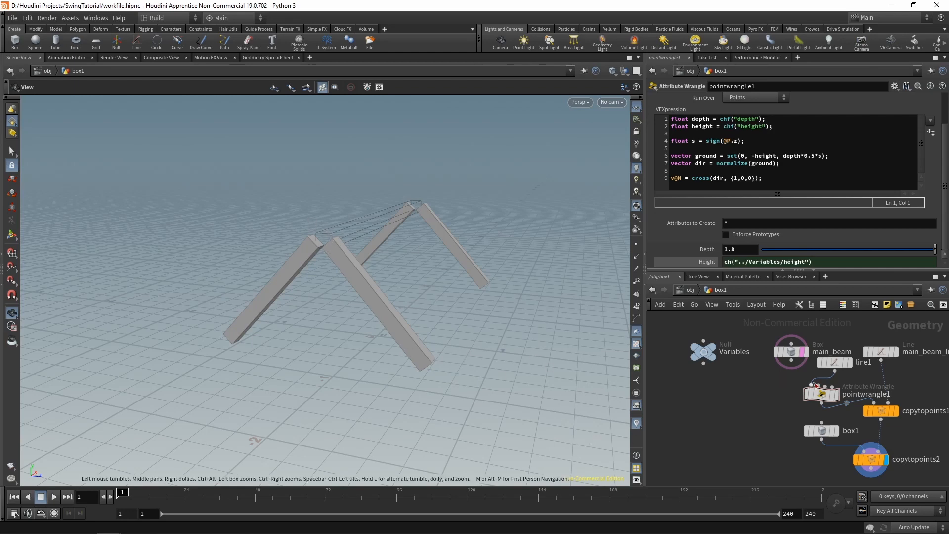
Delete the channel reference to the Variables height from box1's Y size
click(822, 431)
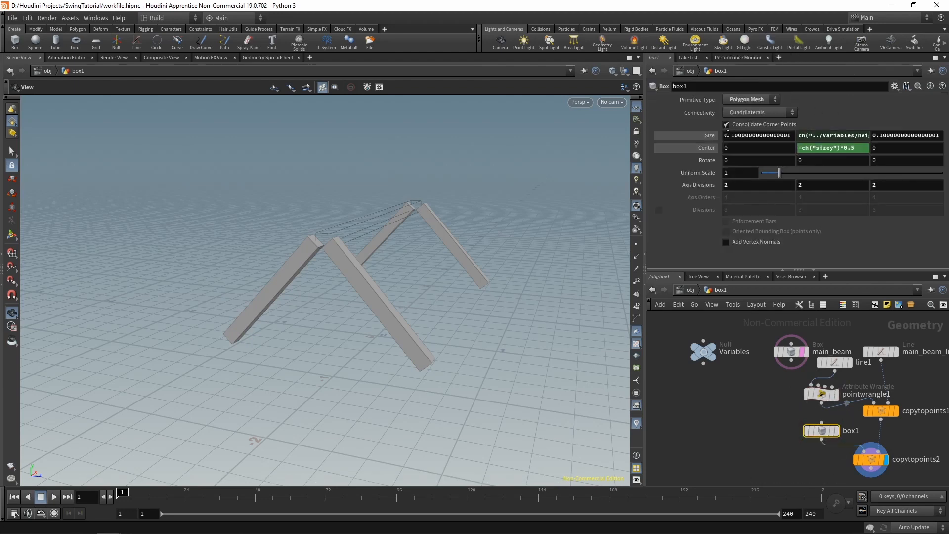
right_click(813, 135)
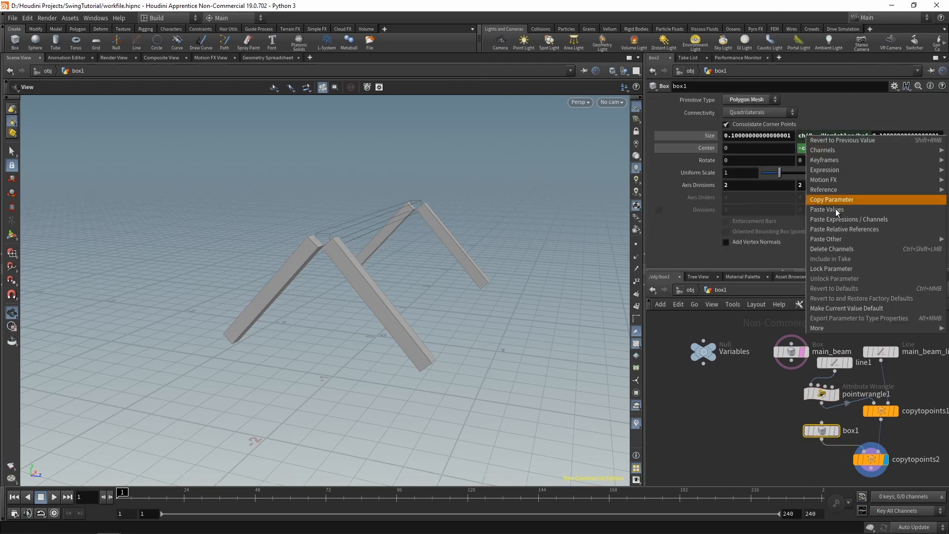
click(834, 249)
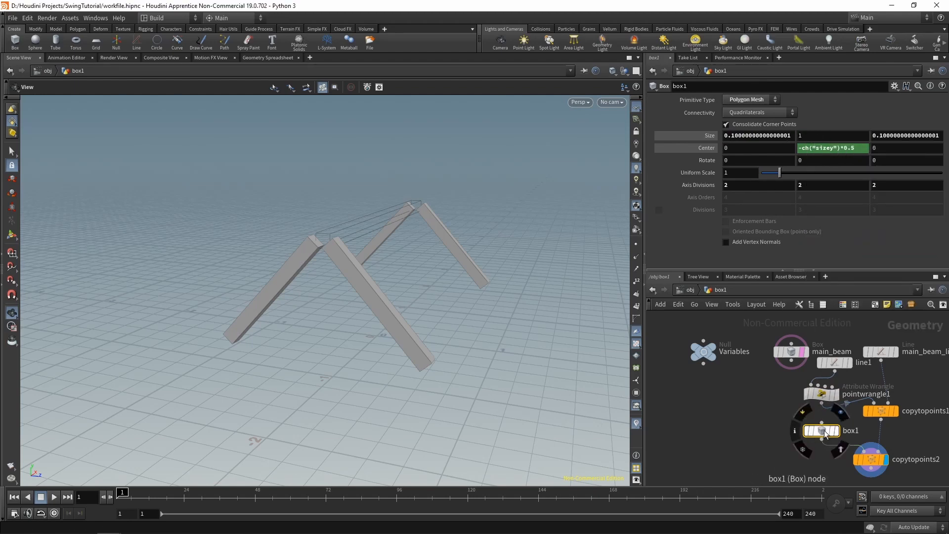
In pointwrangle1, add float scale = sqrt(depth*depth + height*height); between the dir and v@N lines
click(822, 393)
click(800, 163)
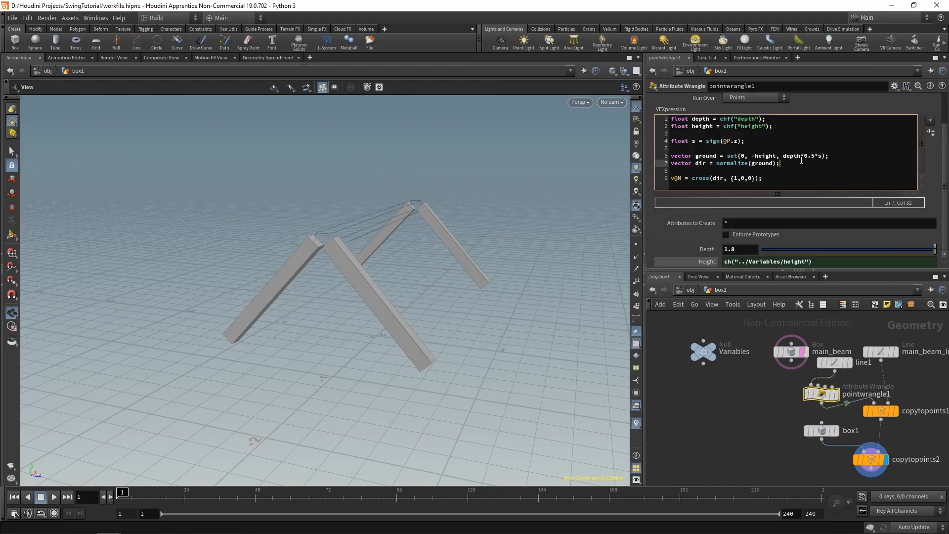
key(Return)
key(Return)
text(float scale =)
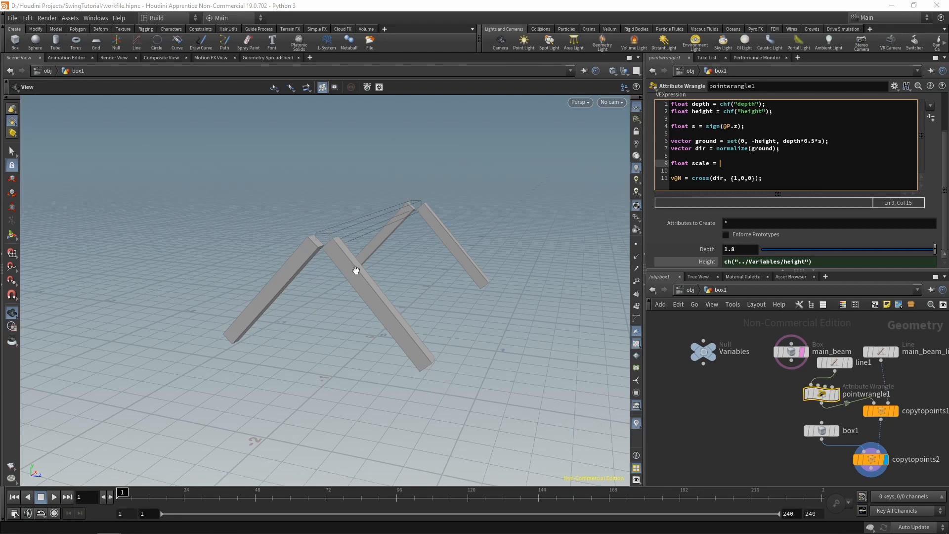
text(sqr)
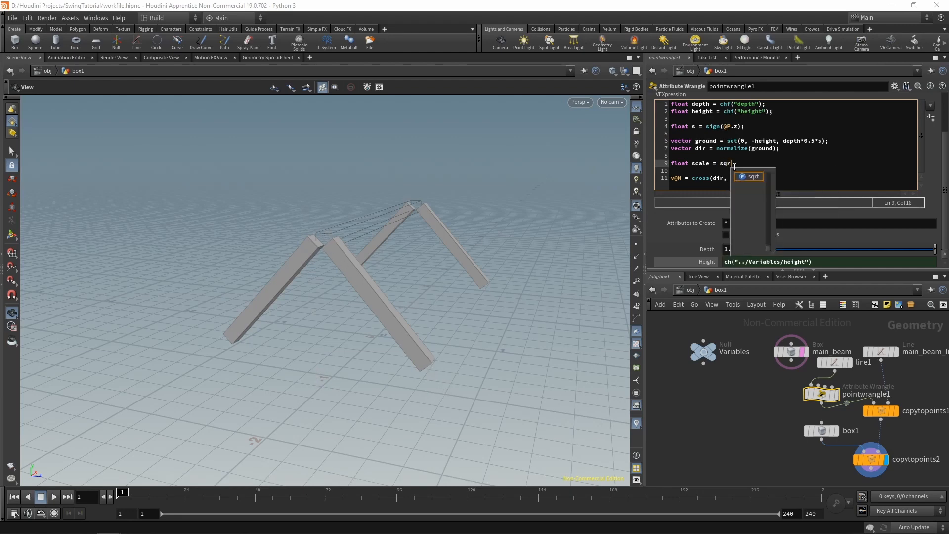
text(t(depth*de)
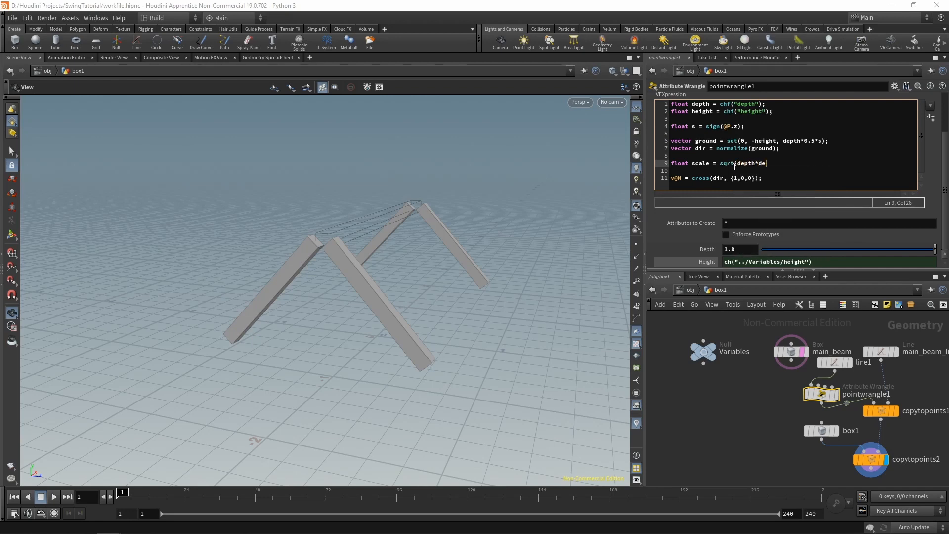
text(pth + height*heig)
Add v@scale = set(1, scale, 1); below the v@N line, commit the code and check the stretched legs
key(Down)
key(Down)
key(Return)
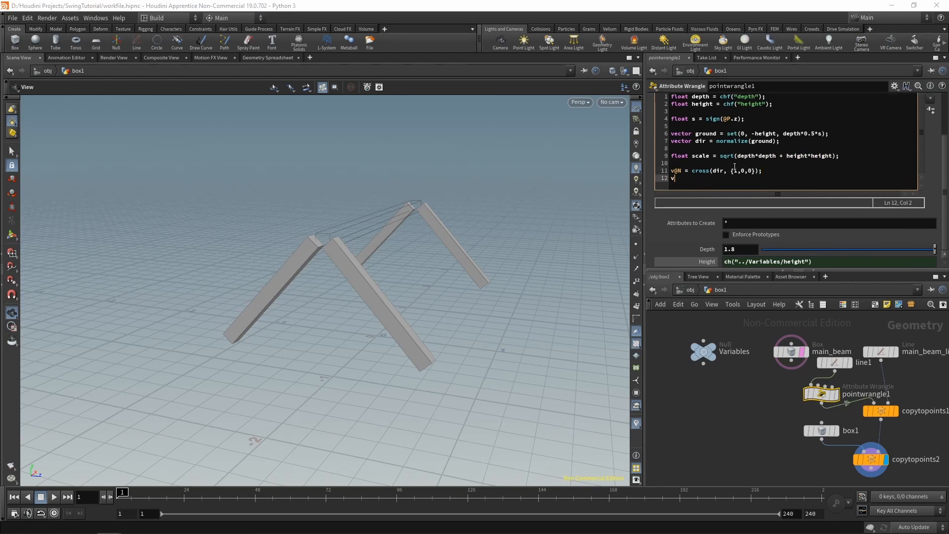
text(v@scale = set(1, scale, 1);)
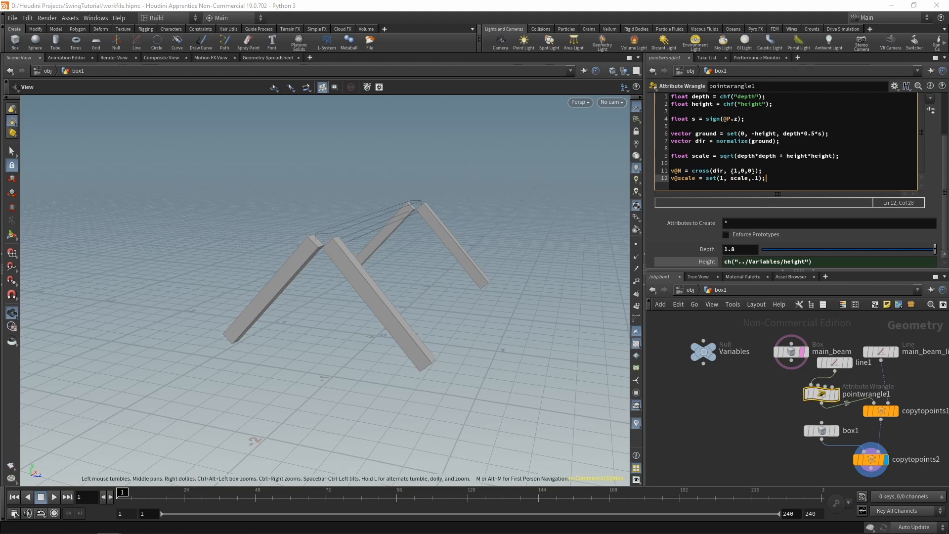
scroll(556, 205, up, 2)
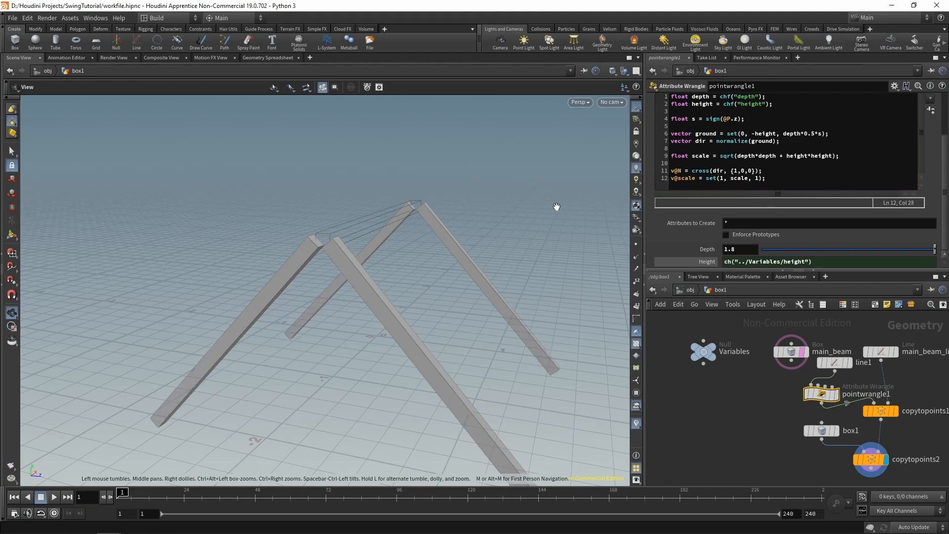
scroll(424, 258, up, 3)
drag(411, 256, 445, 226)
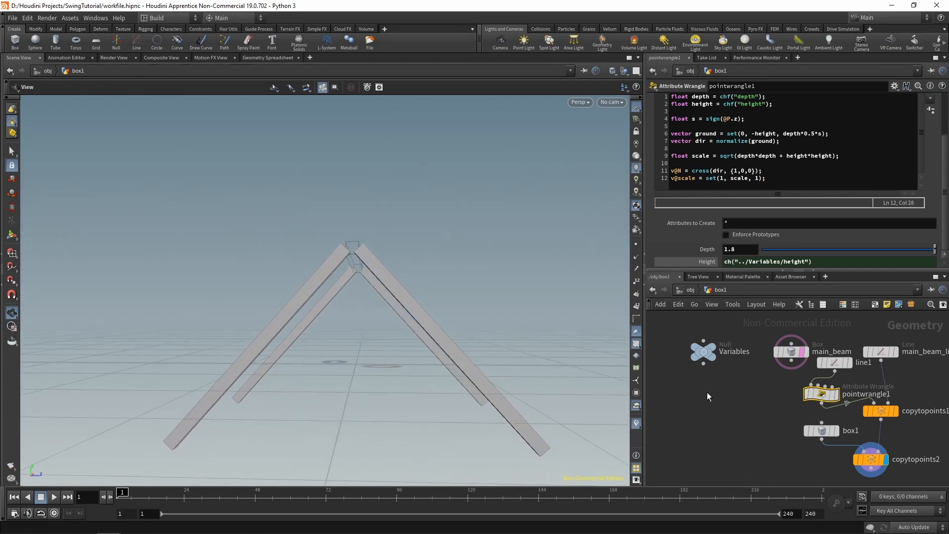
drag(551, 370, 537, 378)
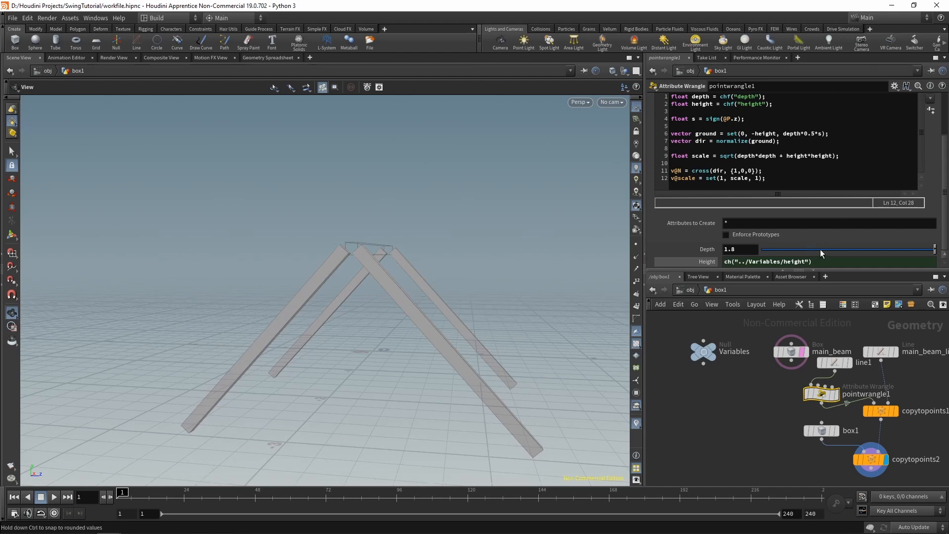
Reduce pointwrangle1's Depth to 0.726 and examine the box1 settings and the outputs of pointwrangle1, copytopoints1 and copytopoints2
drag(821, 250, 888, 249)
click(822, 436)
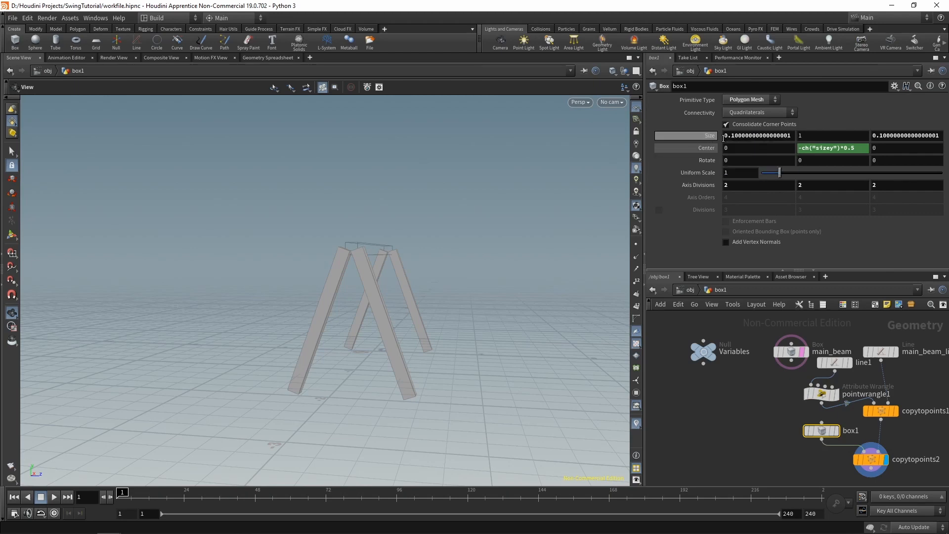
mouse_move(877, 408)
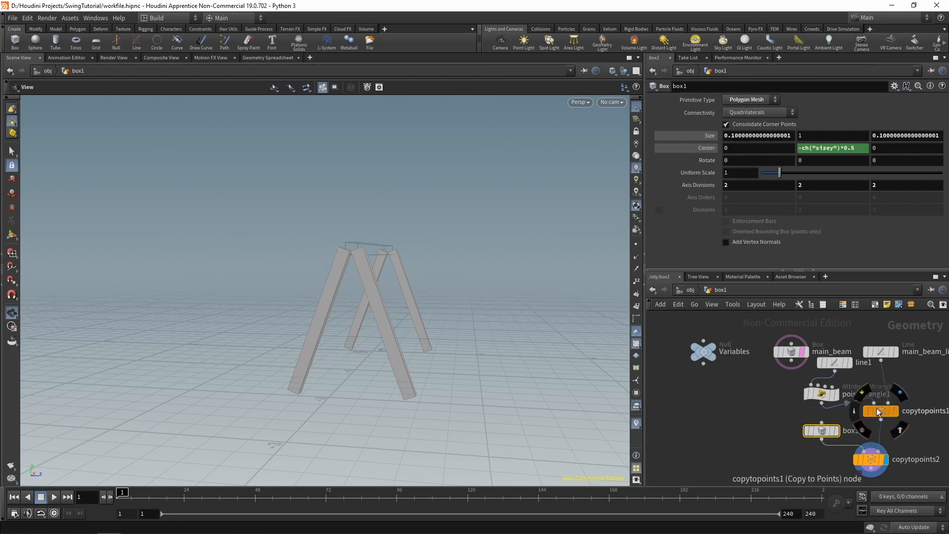
click(839, 395)
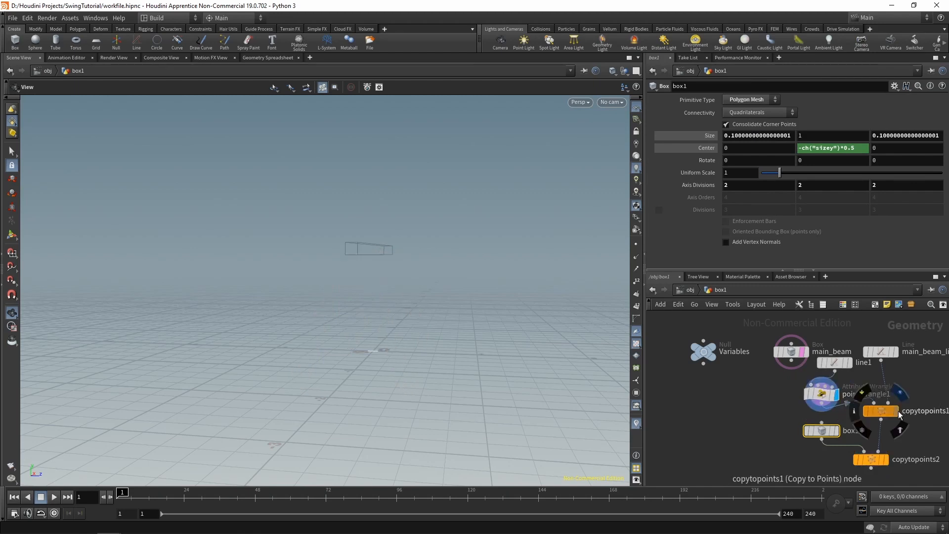
click(895, 410)
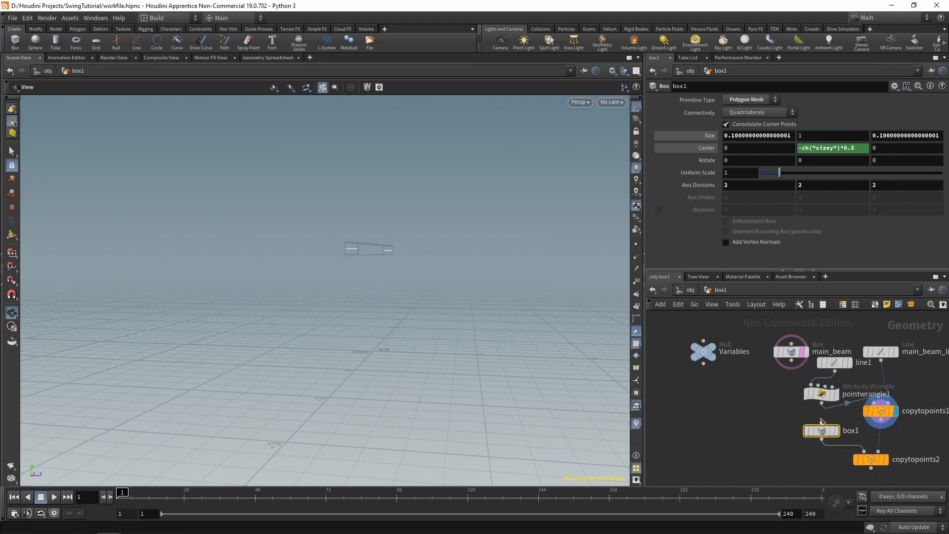
click(885, 460)
In pointwrangle1, change the scale line to float scale = sqrt((depth*0.5)*(depth*0.5) + height*height); to use half the depth
click(821, 394)
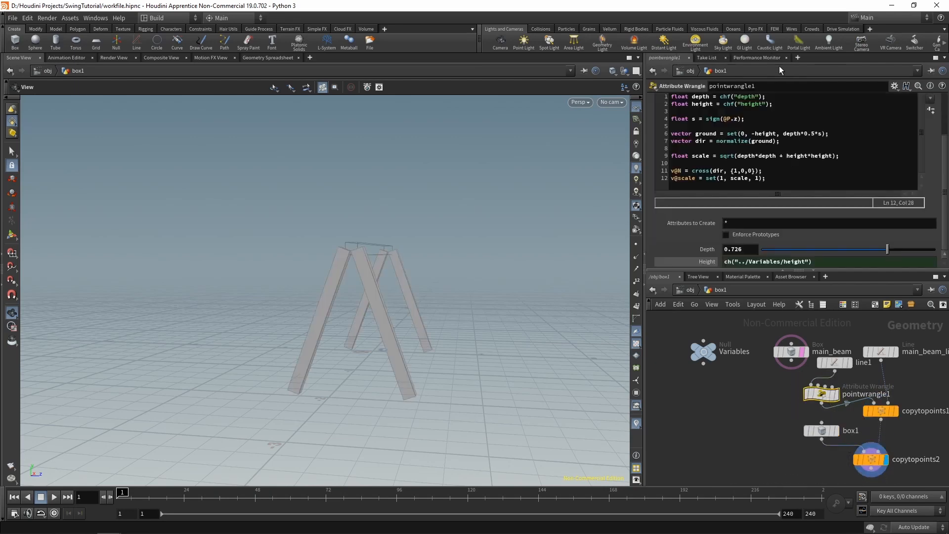
click(738, 155)
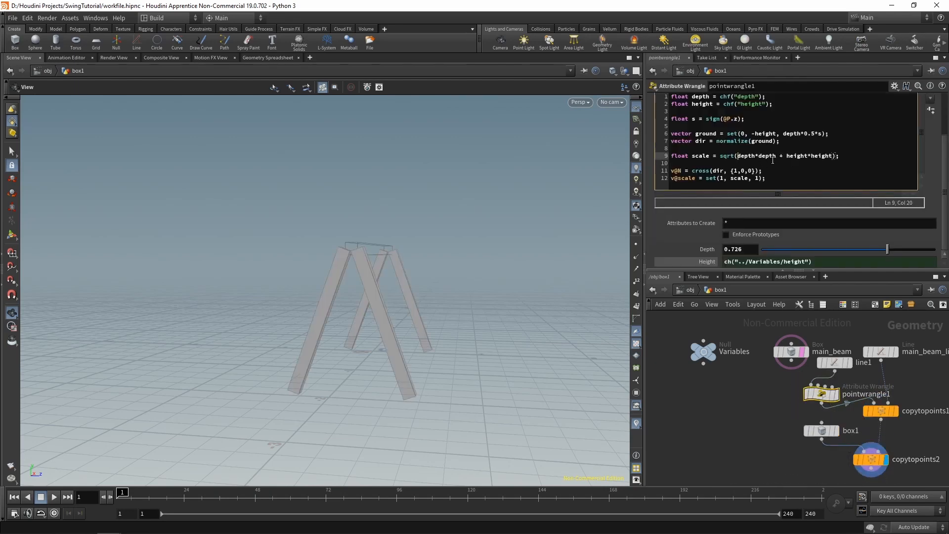
text((depth)
text(*0.5)*)
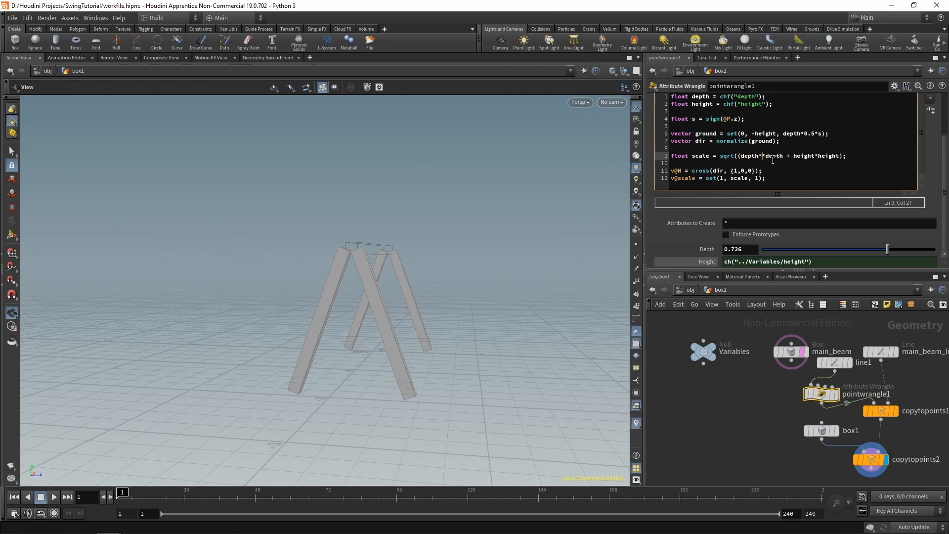
text((depth)
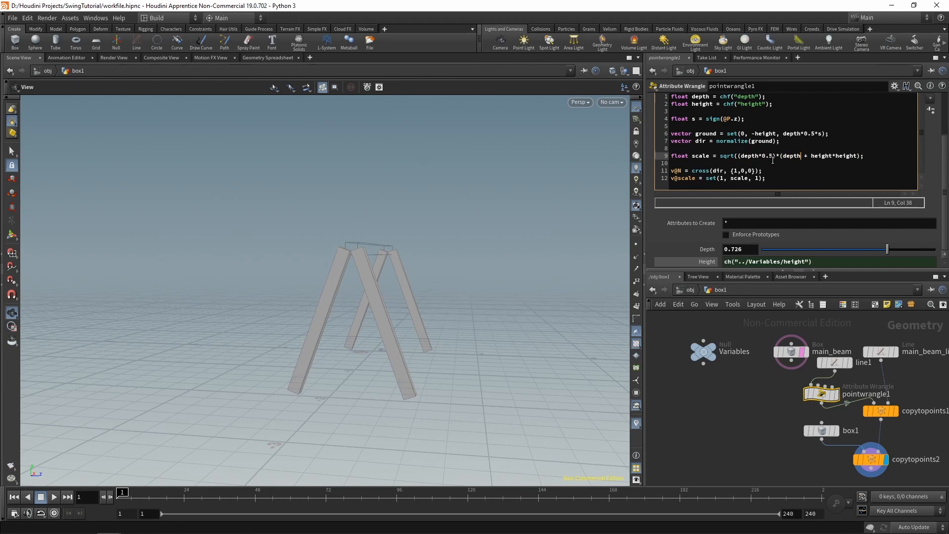
text(*0.5))
Commit the edited code and set pointwrangle1's Depth to 1
drag(888, 250, 934, 250)
middle_click(748, 250)
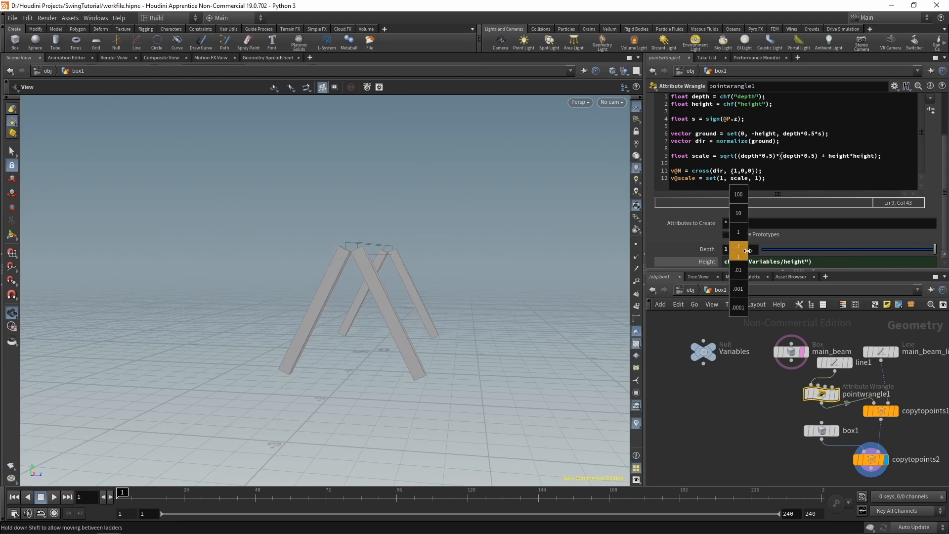
mouse_move(748, 249)
middle_down()
mouse_move(777, 249)
mouse_move(722, 249)
mouse_move(742, 251)
middle_up()
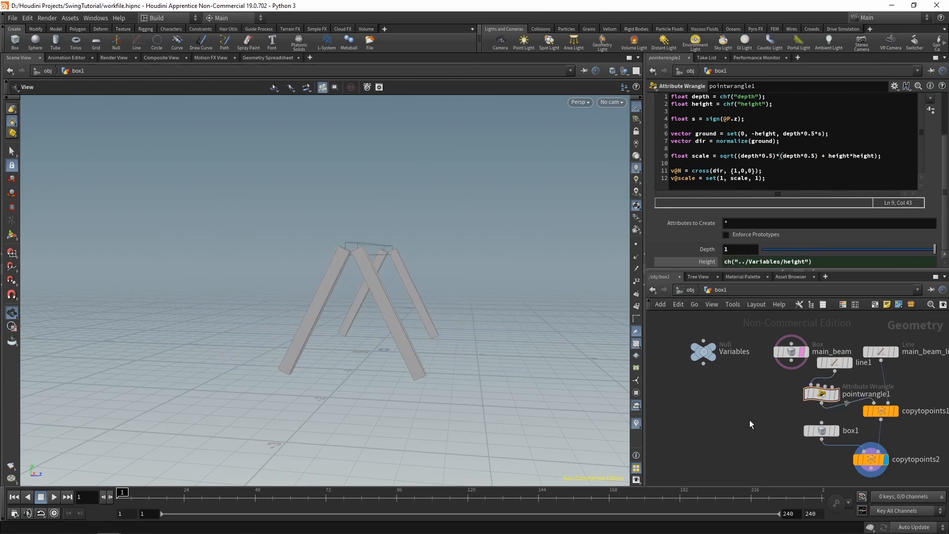
Test the Height parameter of the Variables null and inspect the legs from an angled view
click(704, 354)
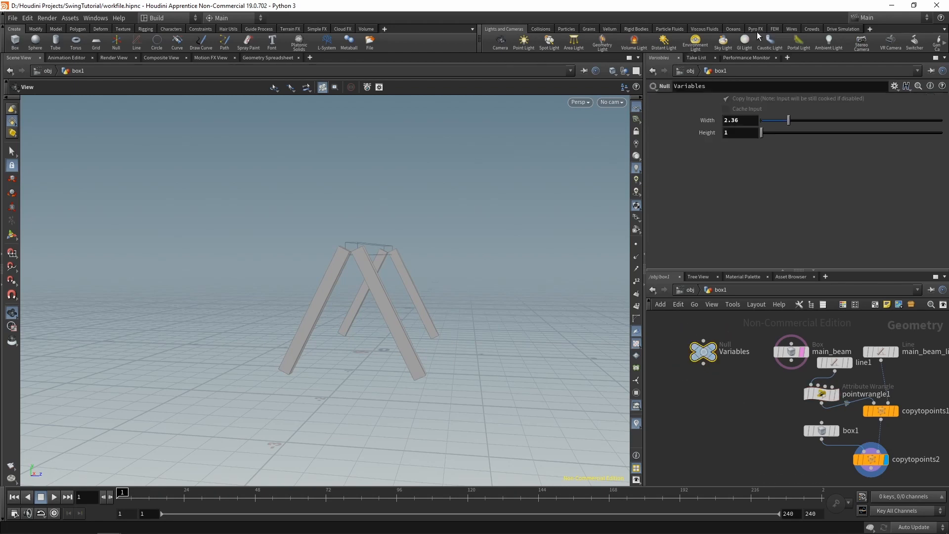
mouse_move(765, 131)
mouse_down()
mouse_move(803, 127)
mouse_move(761, 135)
mouse_up()
drag(402, 237, 425, 284)
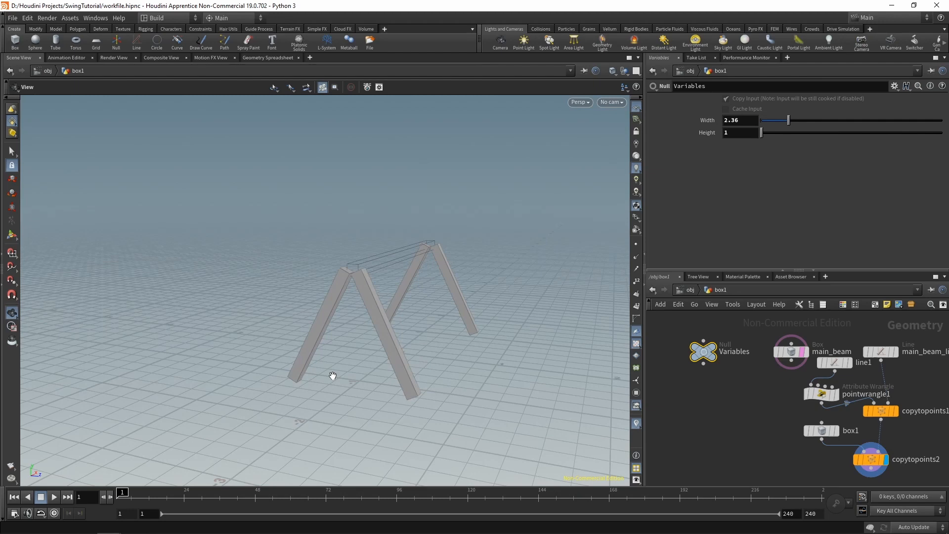
key(Escape)
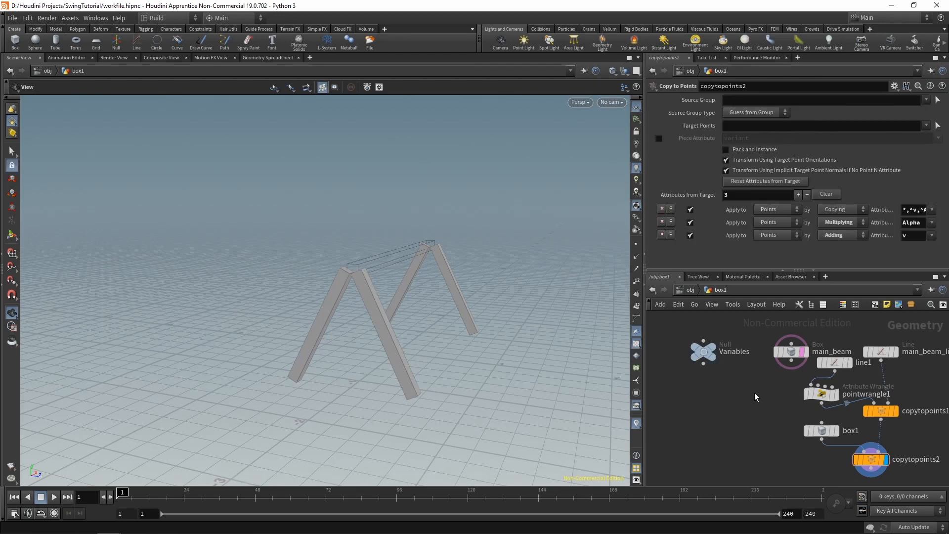
Add a second Point Wrangle node beside pointwrangle1
key(Tab)
text(poi)
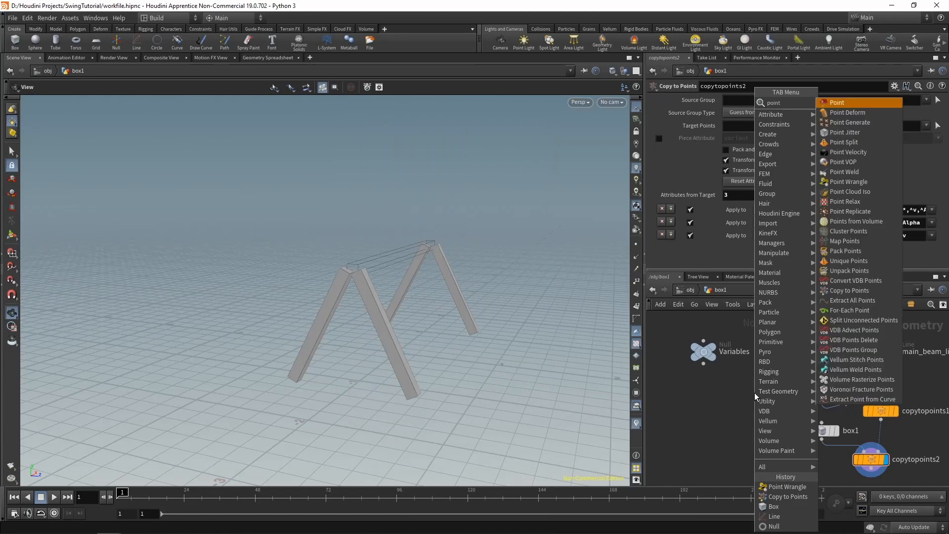
key(Return)
click(749, 393)
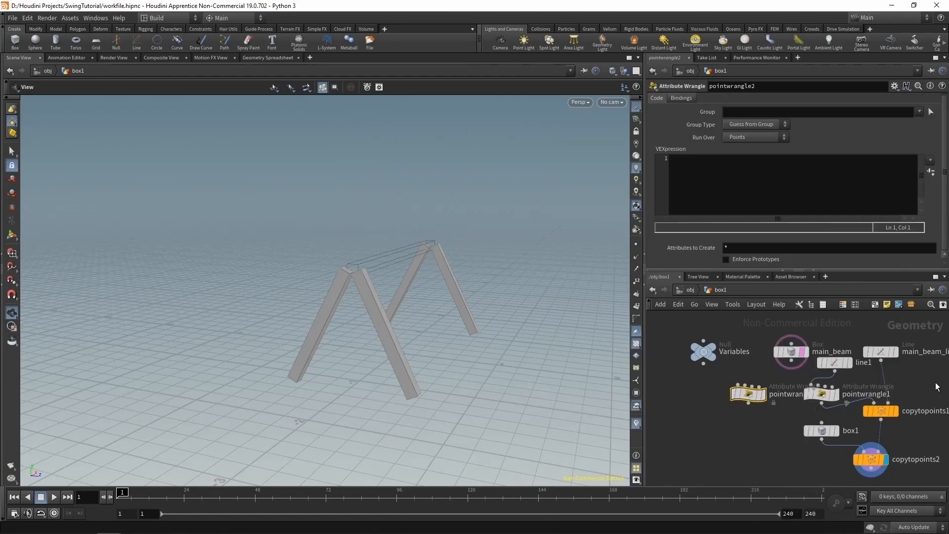
Shift pointwrangle1 slightly clear of the new wrangle and rename it set_depth
scroll(850, 379, down, 2)
scroll(865, 381, up, 2)
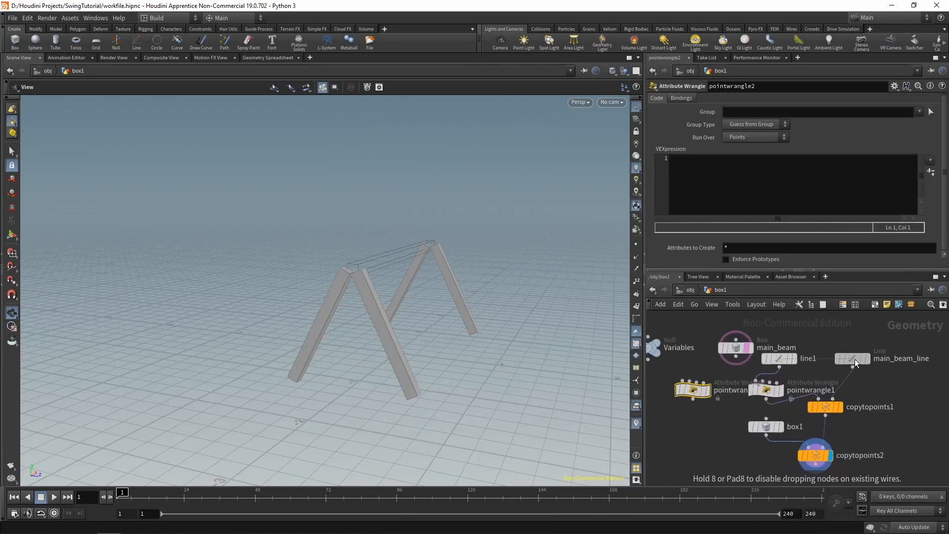
drag(767, 390, 779, 386)
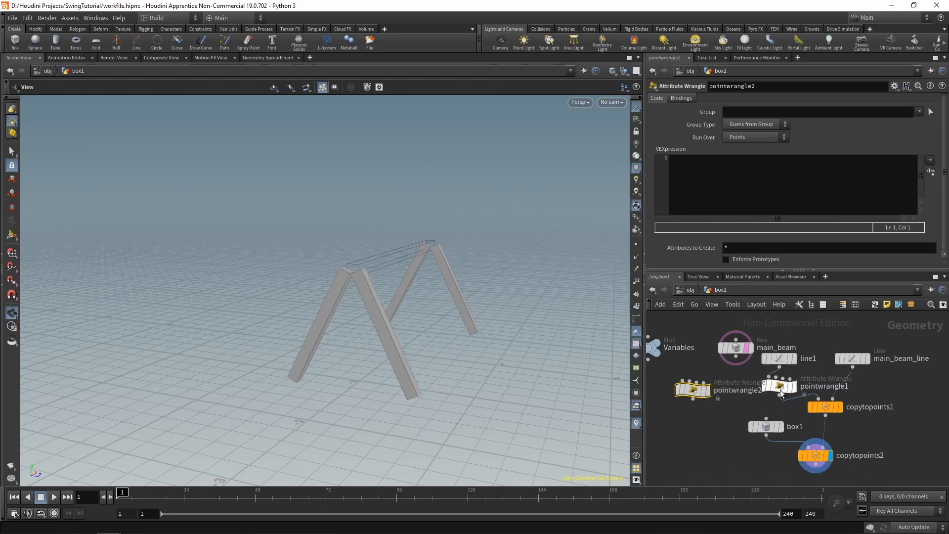
double_click(823, 387)
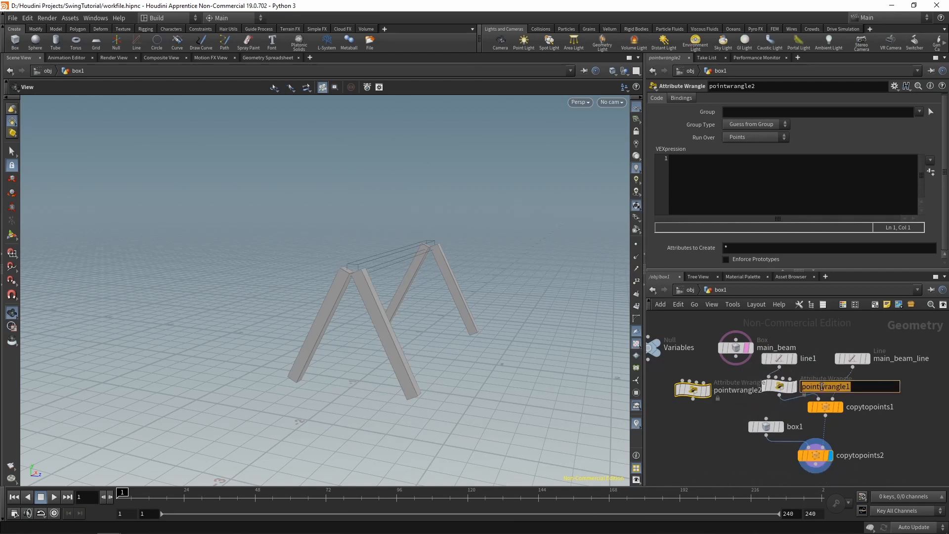
text(set_depth)
key(Return)
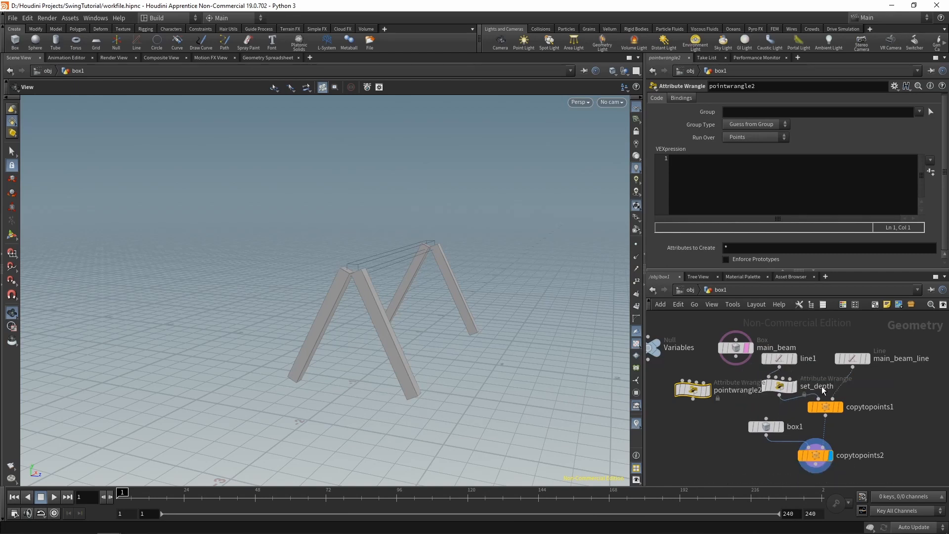
Rename the box1 node as leg_beams
middle_drag(769, 466, 766, 433)
double_click(792, 394)
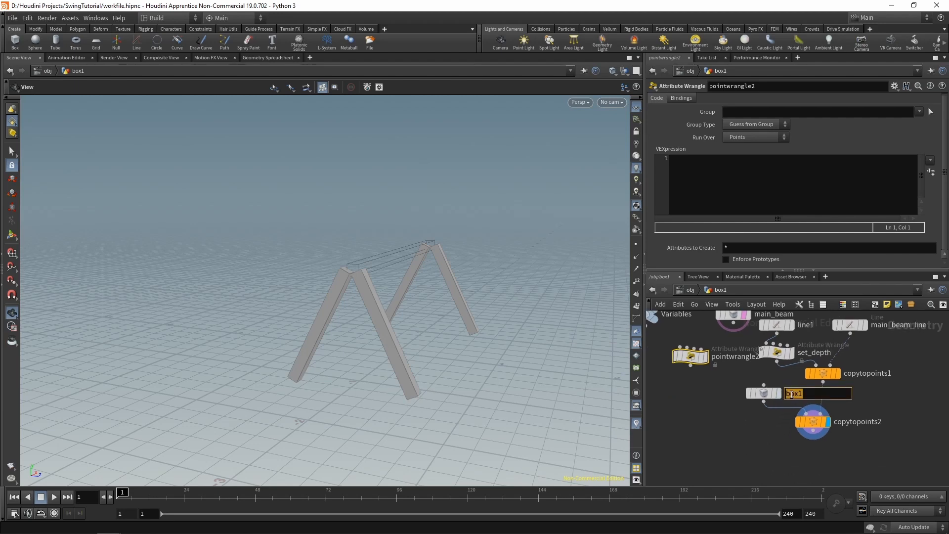
text(leg_)
key(BackSpace)
text(_beams)
key(Return)
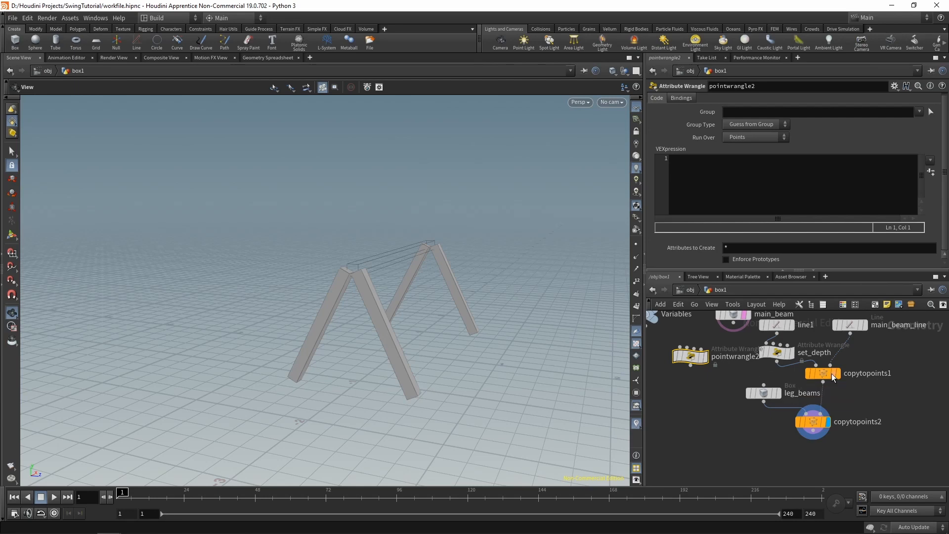
Rename pointwrangle2 as set_angle and connect line1's output to its first input
double_click(724, 357)
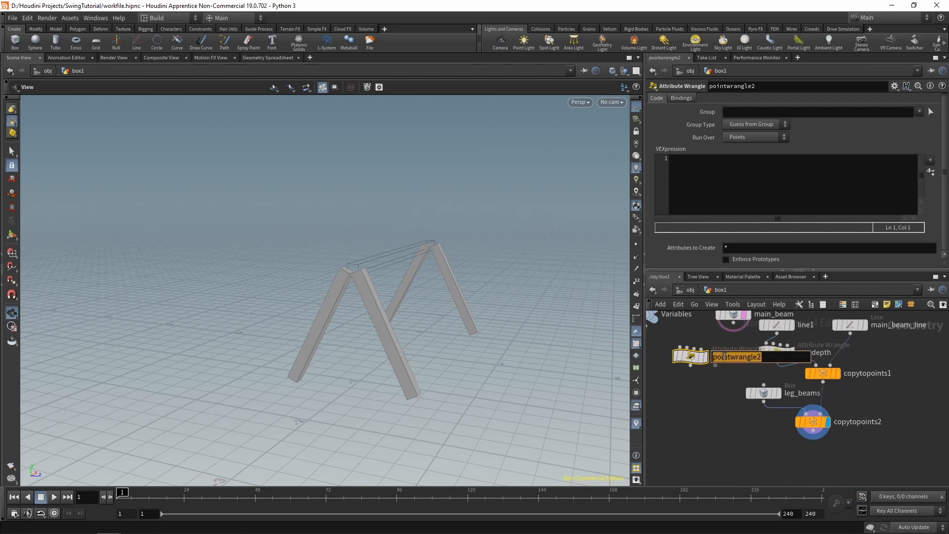
text(set_angle)
key(Return)
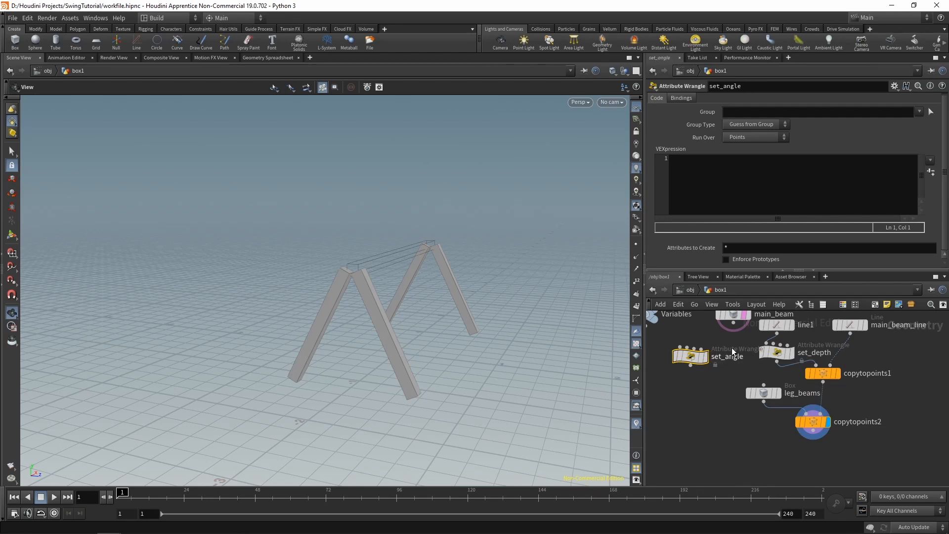
drag(777, 335, 717, 366)
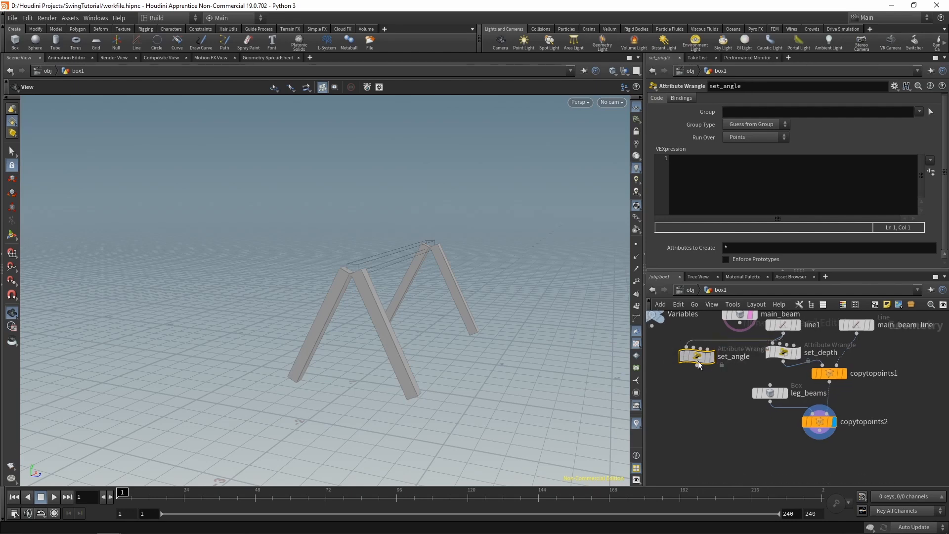
In set_angle's VEXpression, declare float height = chf("height"); and float angle = chf("angle"); on the first two lines
click(707, 178)
text(float )
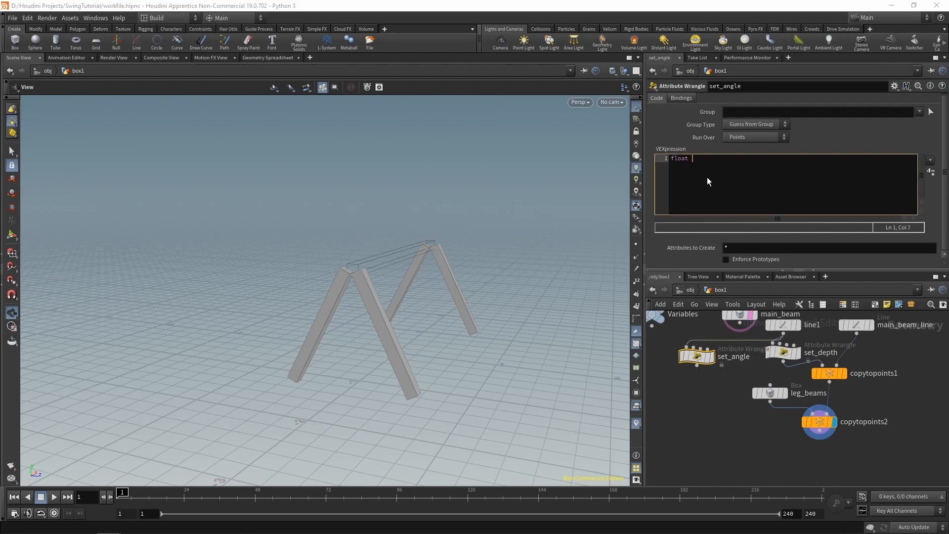
text(height = chf("height");)
key(Return)
text(float an)
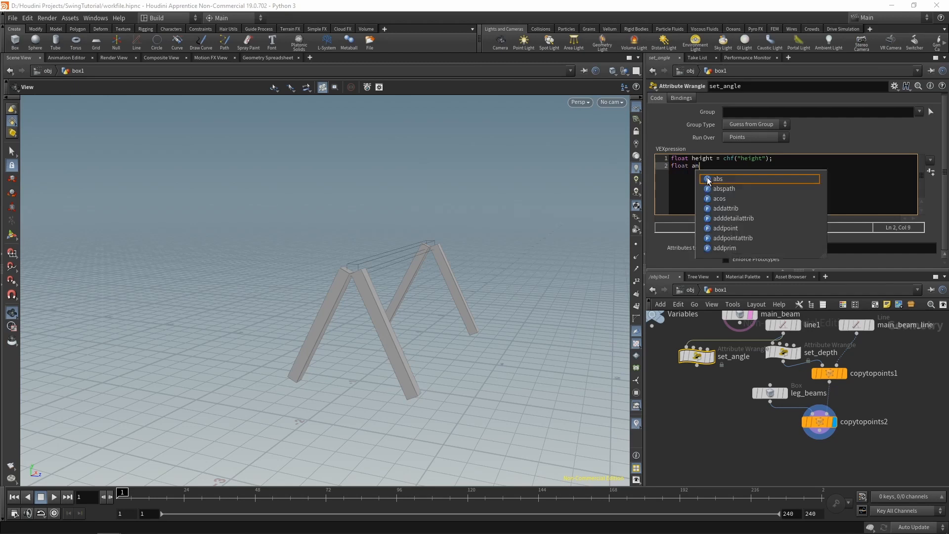
text(gle = chf)
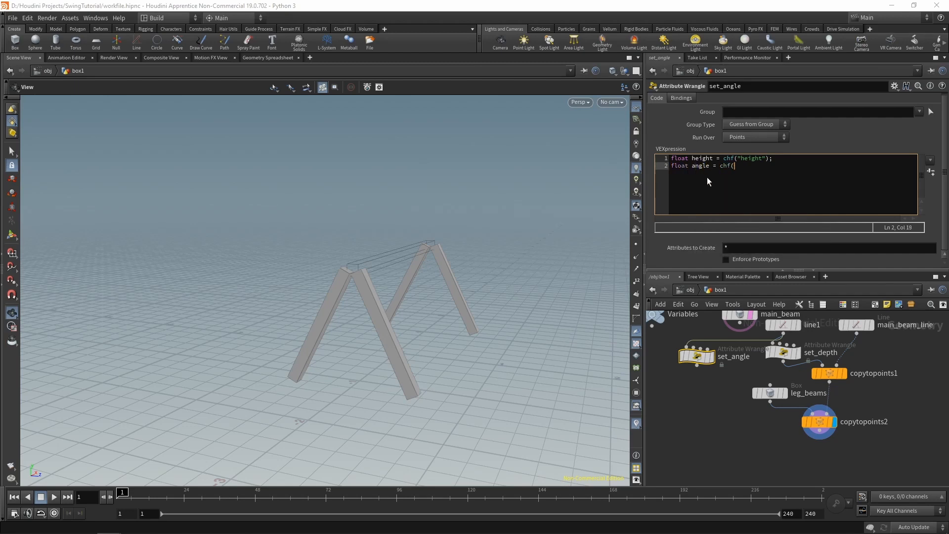
text(("angle");)
key(Return)
Add float rads = radians(angle); and, after a blank line, float s = sign(@P.z); to the set_angle code
text(float rads = radian)
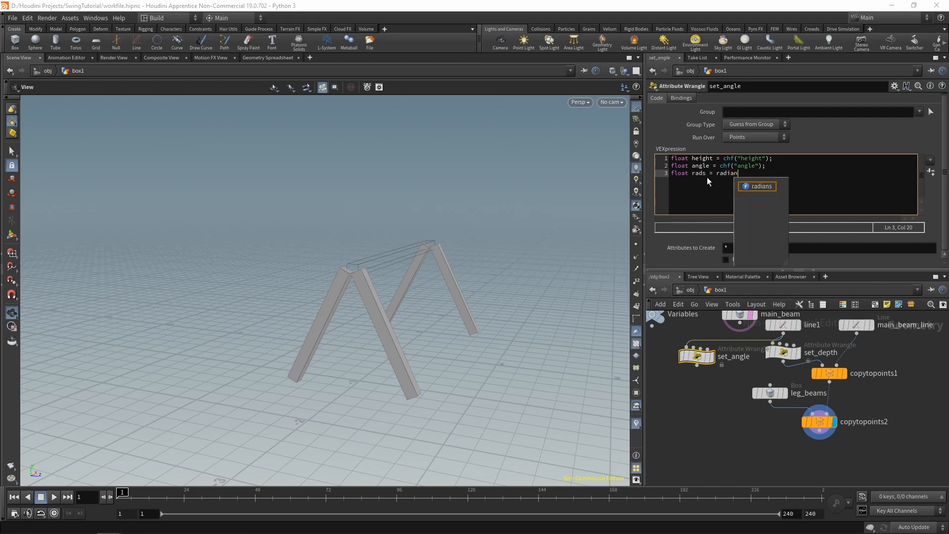
text(s(angle);)
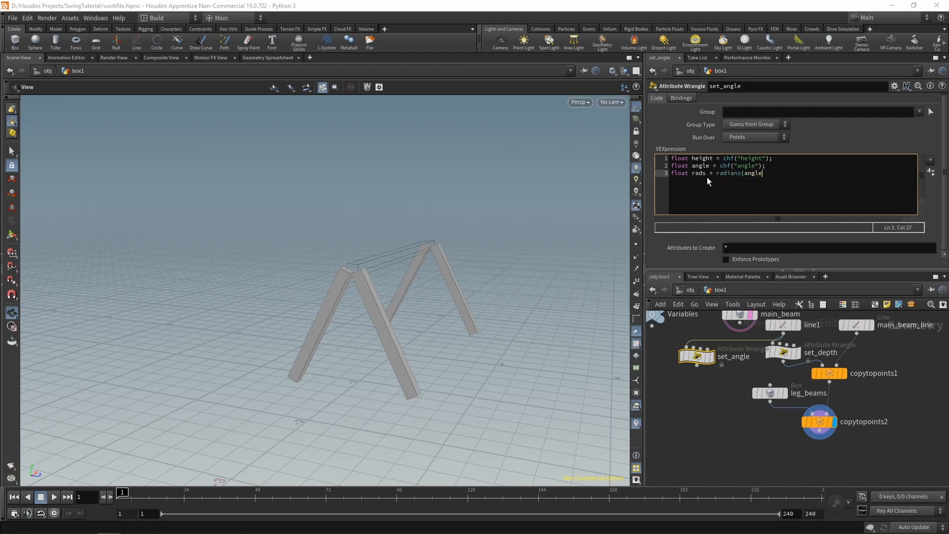
key(Return)
key(Return)
text(float)
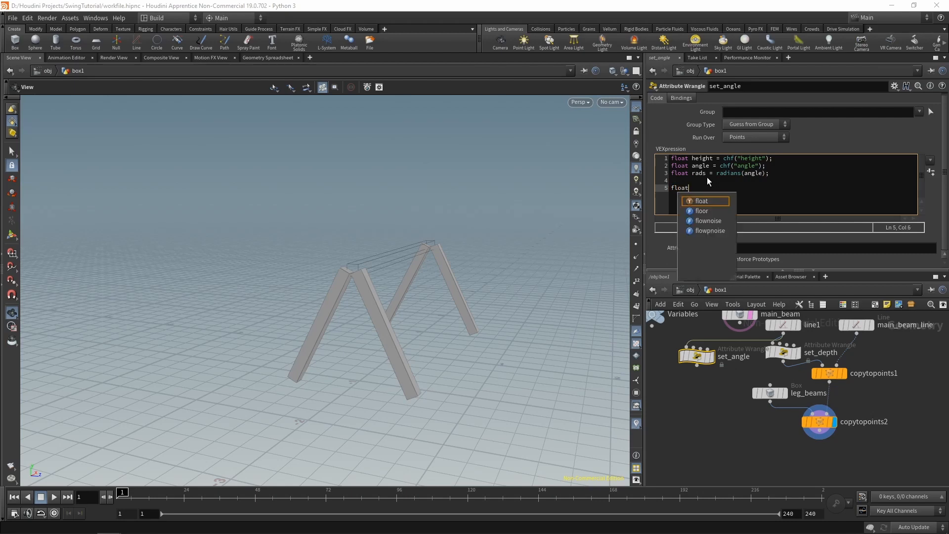
text( s = sign)
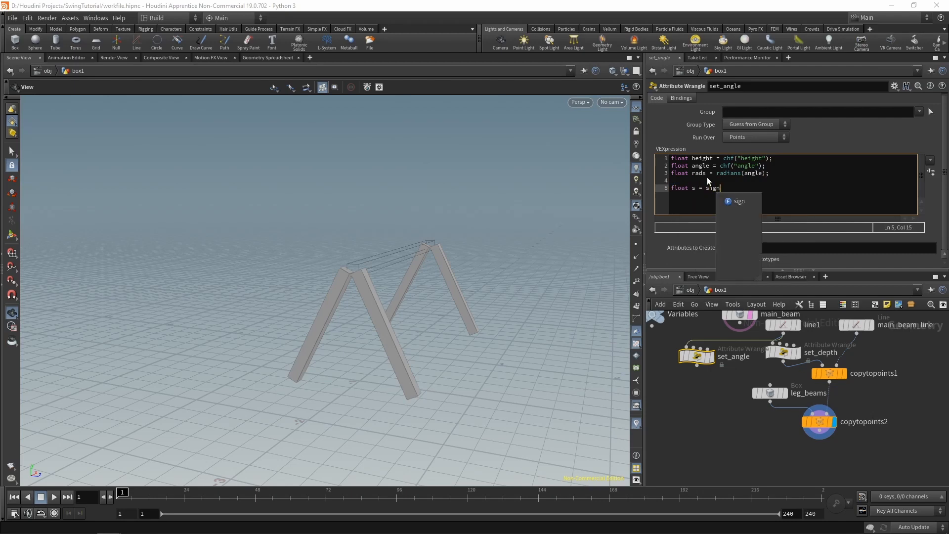
text((@P.z);)
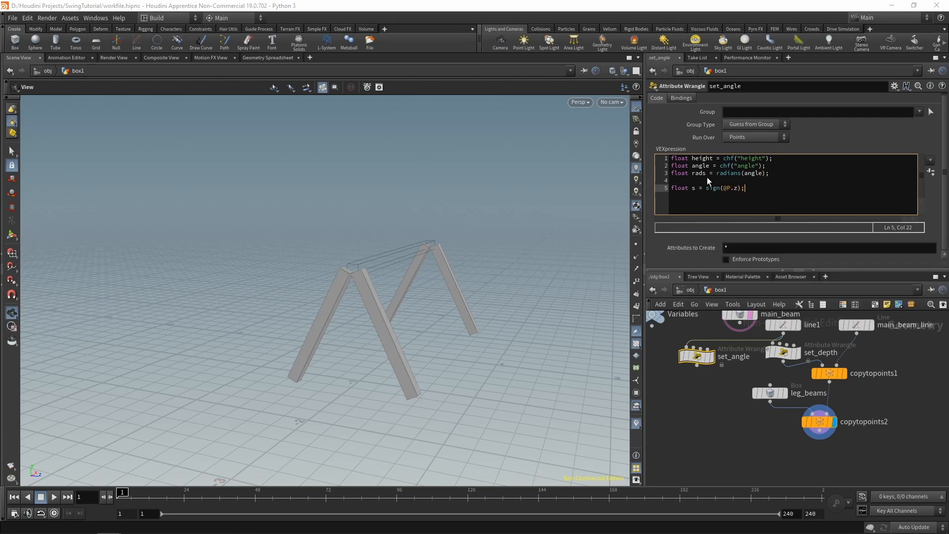
Add rads = rads*s; below the sign line of set_angle, followed by blank lines
key(Return)
key(Return)
text(rads = rads*s;)
key(Return)
key(Return)
key(Return)
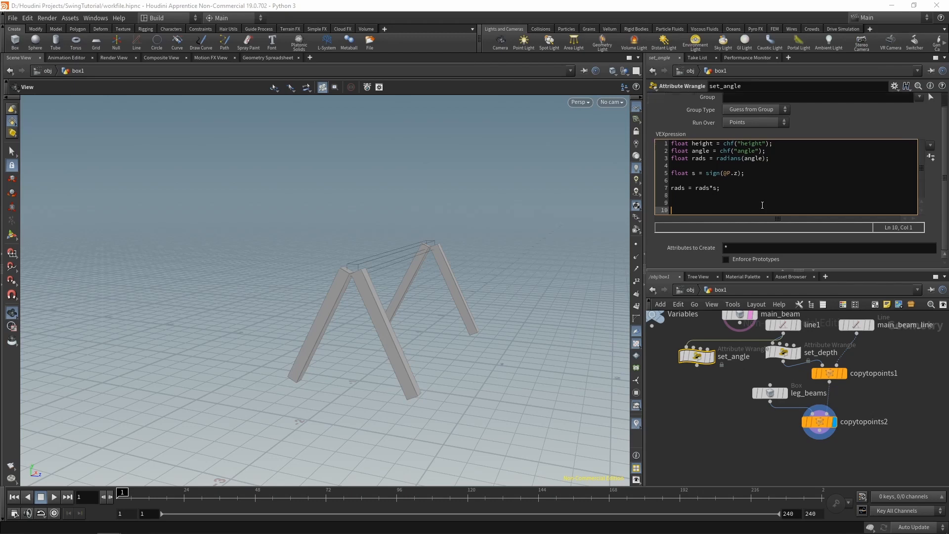
Add vector dir = set(0, sin(rads), cos(rads)); and, after a blank line, v@N = dir; to the set_angle code
key(Up)
text(vector dir = set(0, sin)
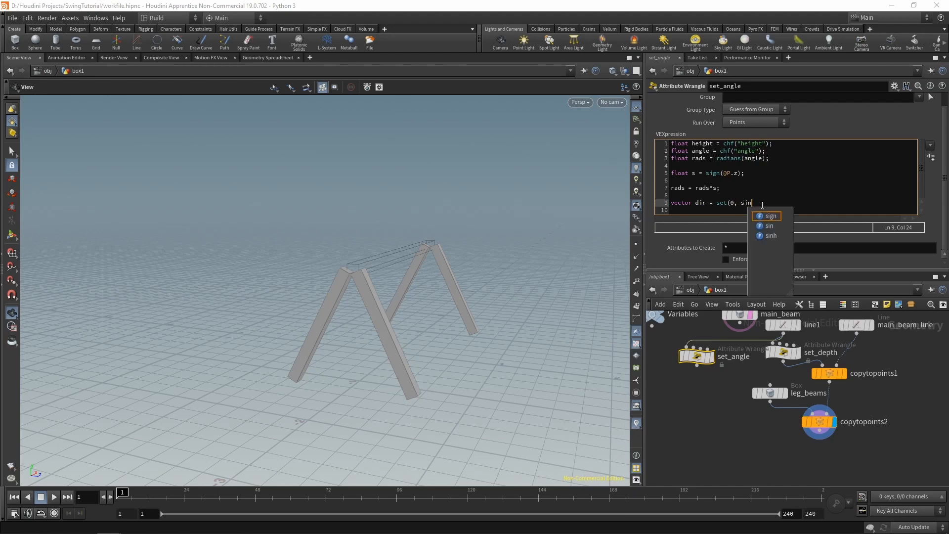
text((rads), )
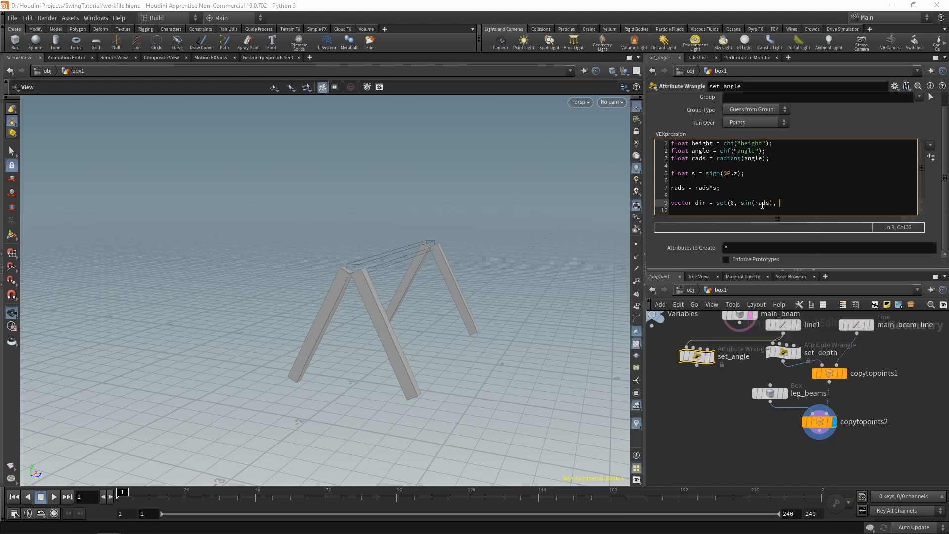
text(cos(radi)
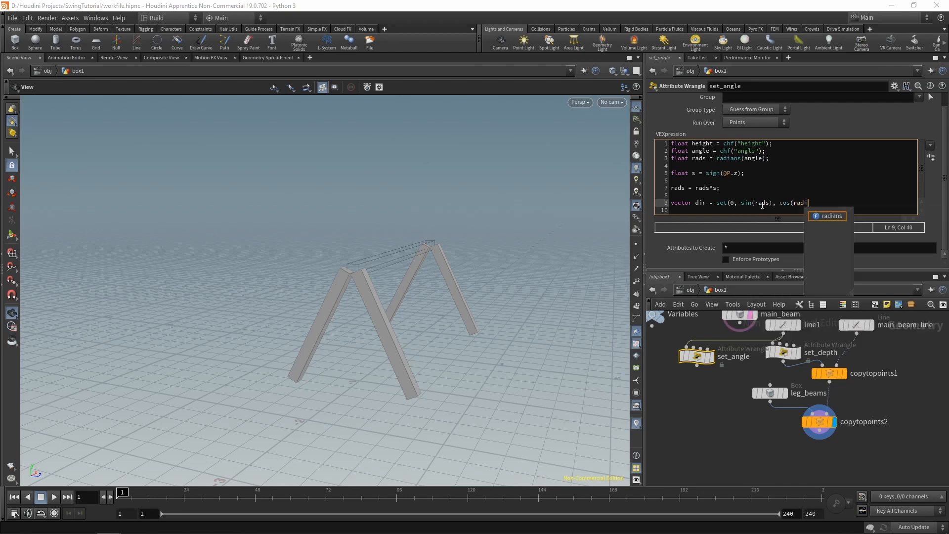
key(BackSpace)
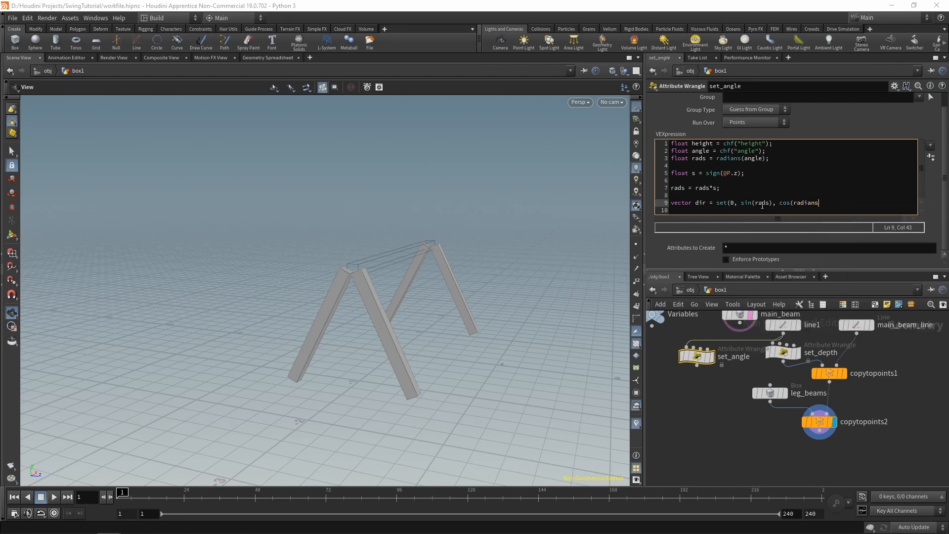
text(s));)
key(Return)
key(Return)
text(v@N)
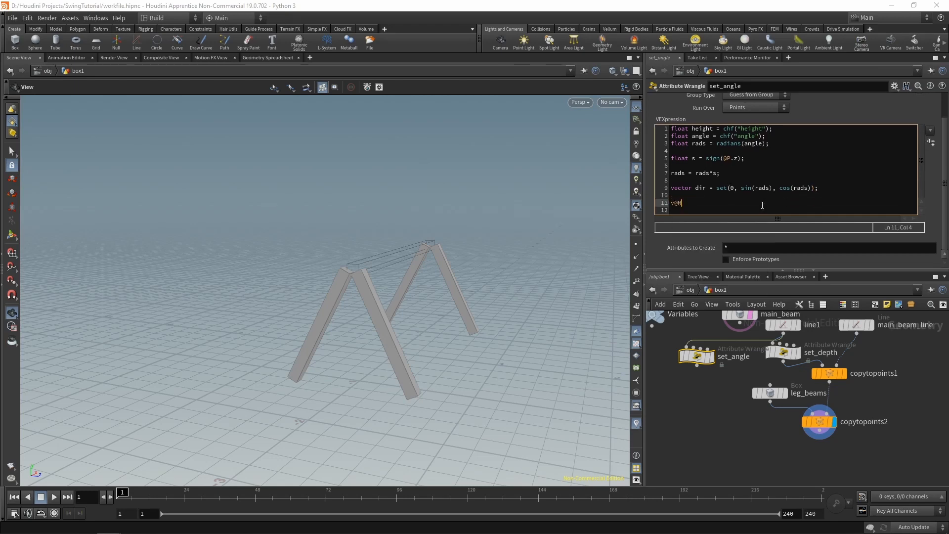
text( = dir;)
Connect set_angle's output to copytopoints1 in place of set_depth and create the Height and Angle parameters from its code
click(714, 401)
drag(697, 365, 822, 365)
click(931, 142)
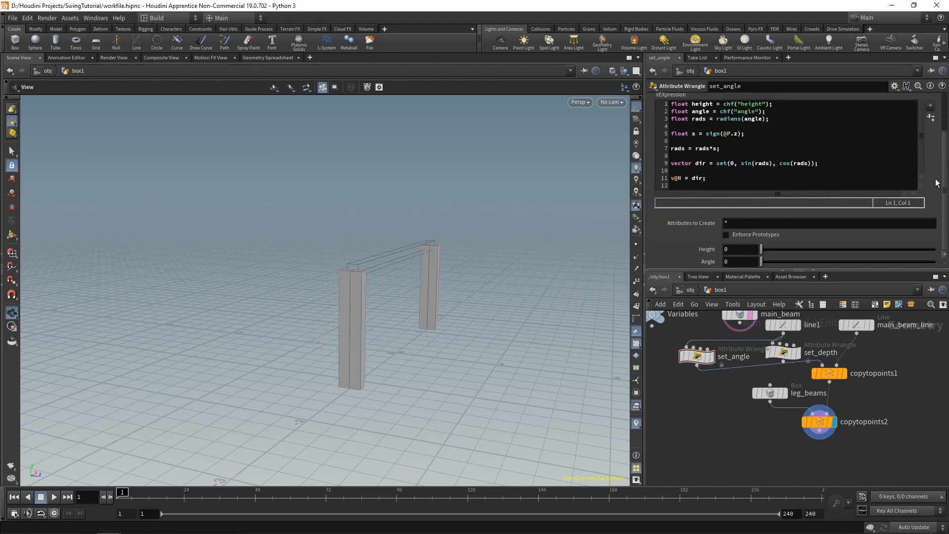
Copy set_depth's Height expression ch("../Variables/height") into the Height parameter of set_angle
middle_drag(660, 343, 696, 368)
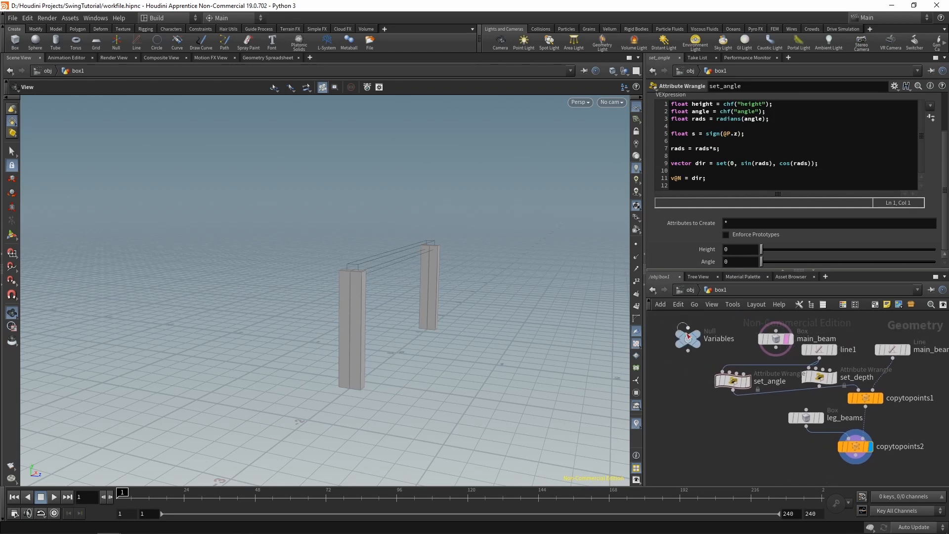
click(820, 385)
click(820, 379)
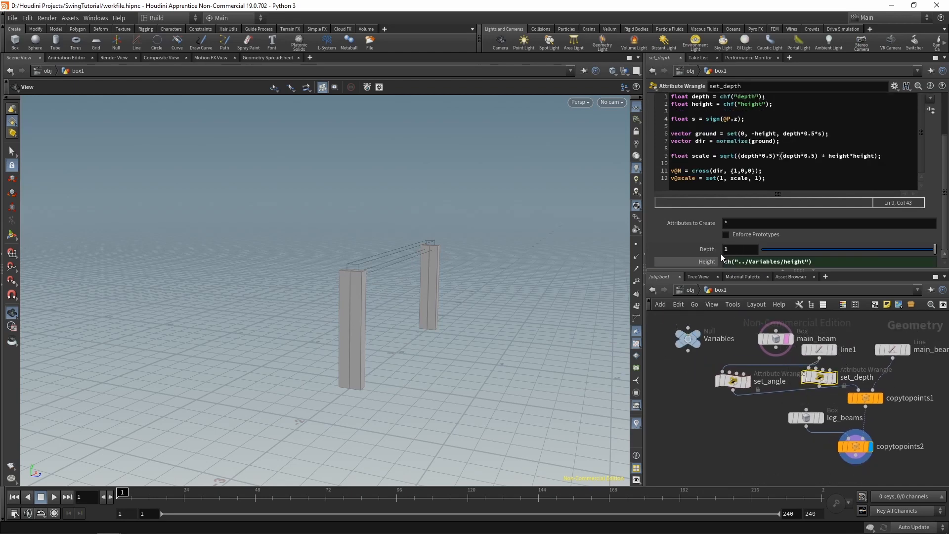
double_click(763, 260)
key(ctrl+c)
click(742, 377)
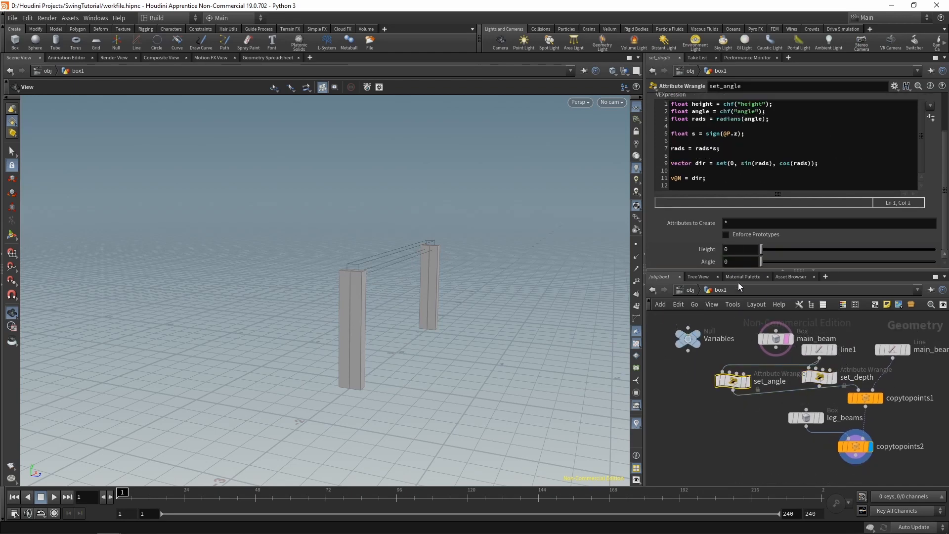
click(742, 250)
key(ctrl+v)
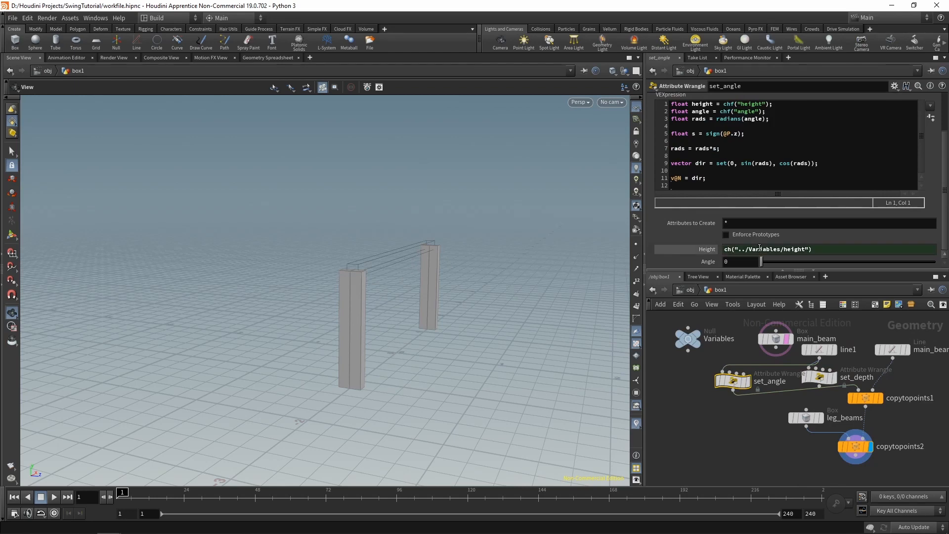
Set the upper range limit of set_angle's Angle parameter to 90 and adjust Angle to 26.2
drag(762, 262, 779, 274)
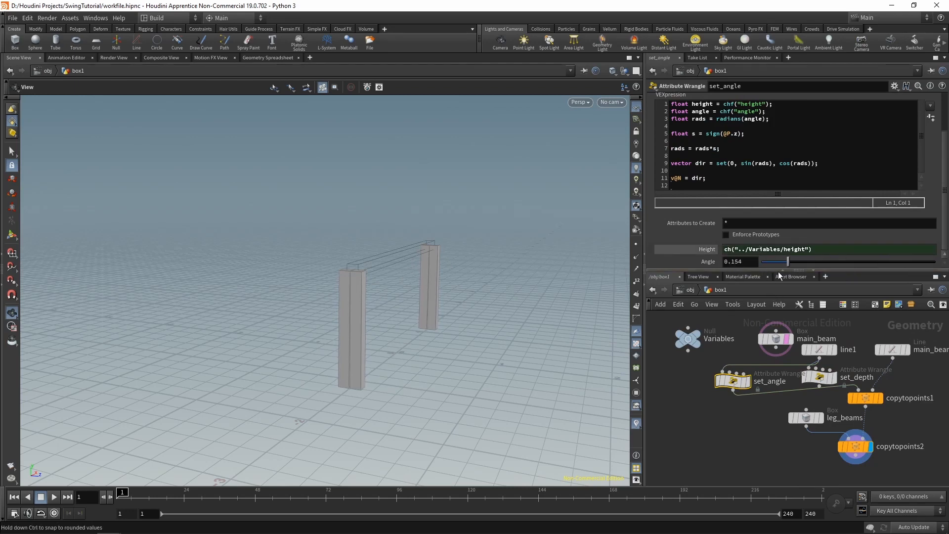
click(895, 86)
click(873, 97)
click(465, 304)
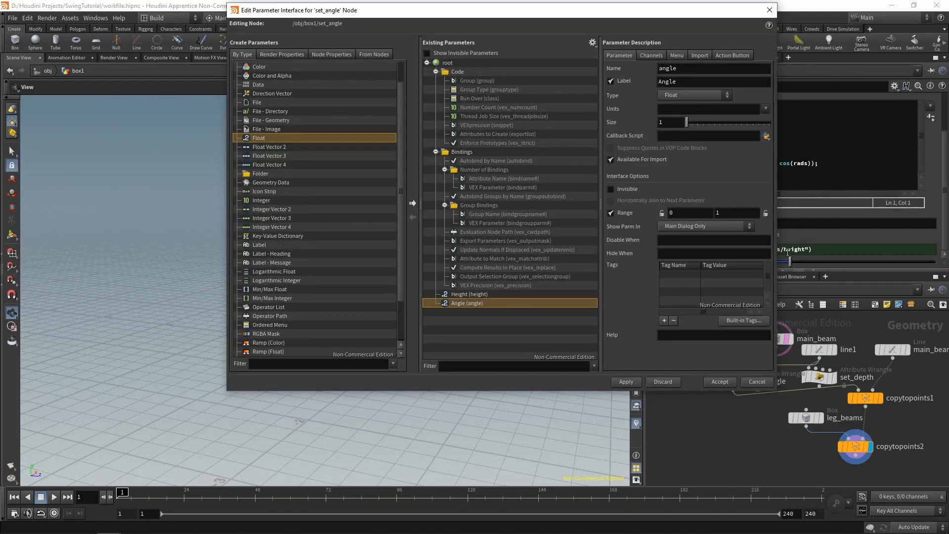
drag(744, 213, 381, 185)
text(90)
click(632, 380)
click(720, 382)
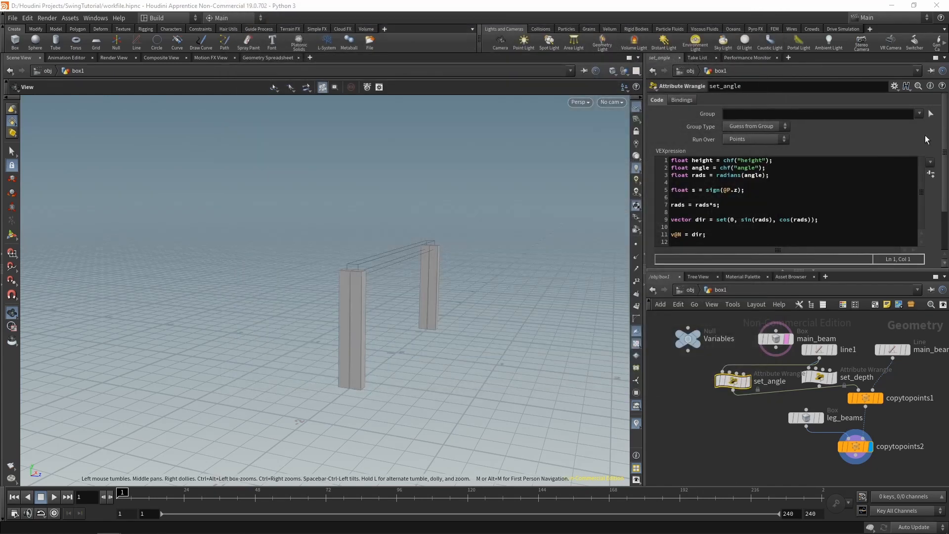
drag(770, 257, 812, 263)
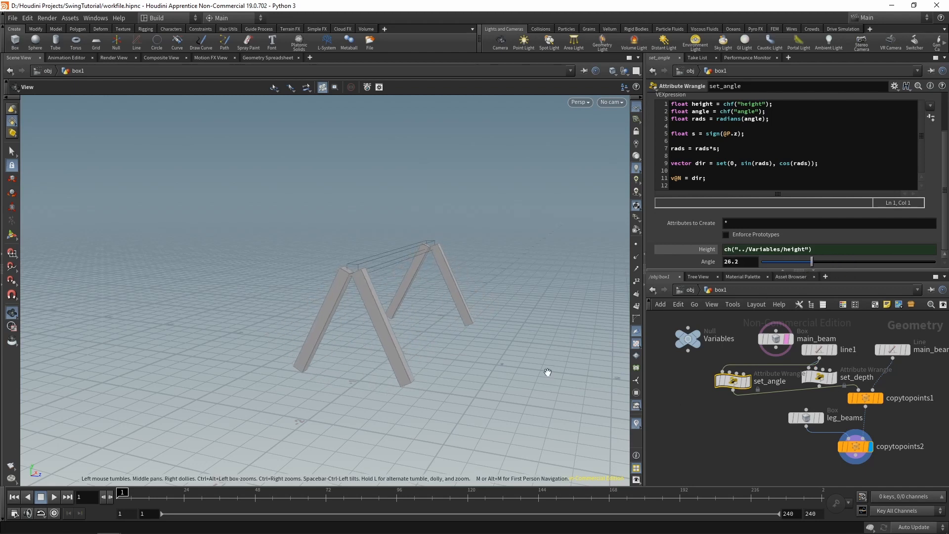
Copy the line v@scale = set(1, scale, 1); from set_depth and paste it below v@N = dir; in set_angle
click(835, 375)
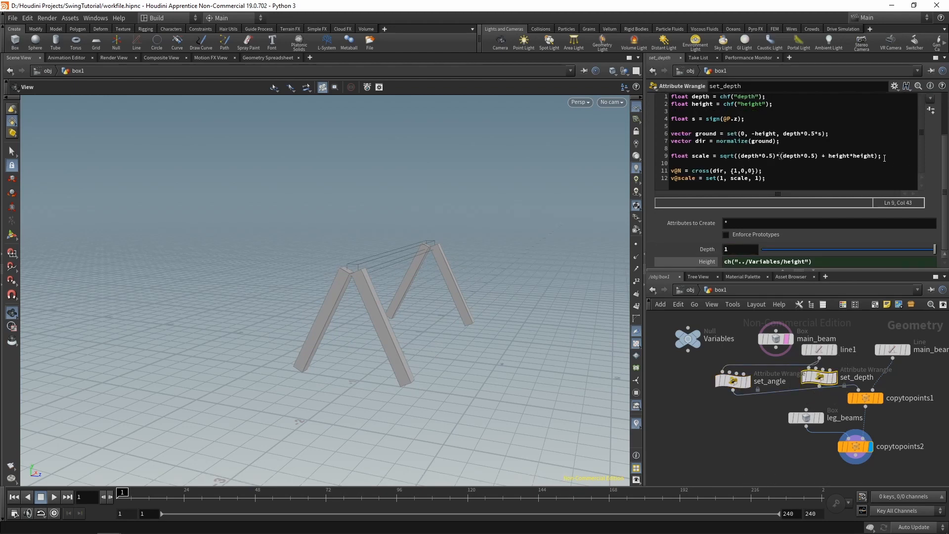
drag(885, 158, 671, 156)
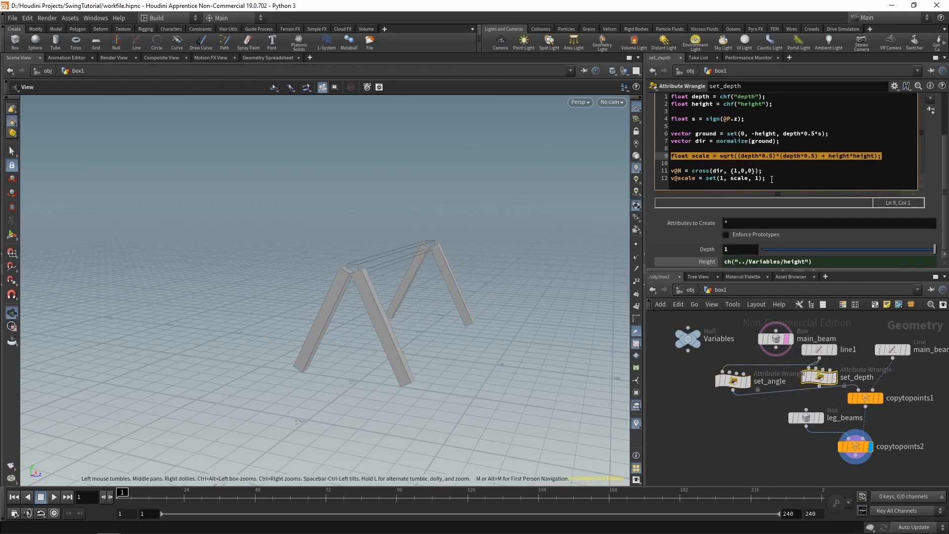
drag(772, 180, 556, 178)
key(ctrl+c)
click(740, 383)
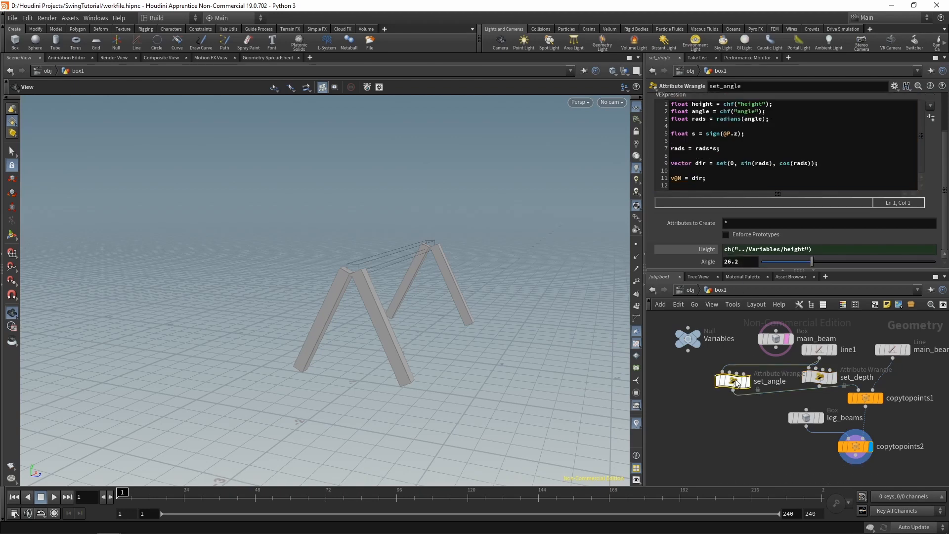
click(715, 185)
key(ctrl+v)
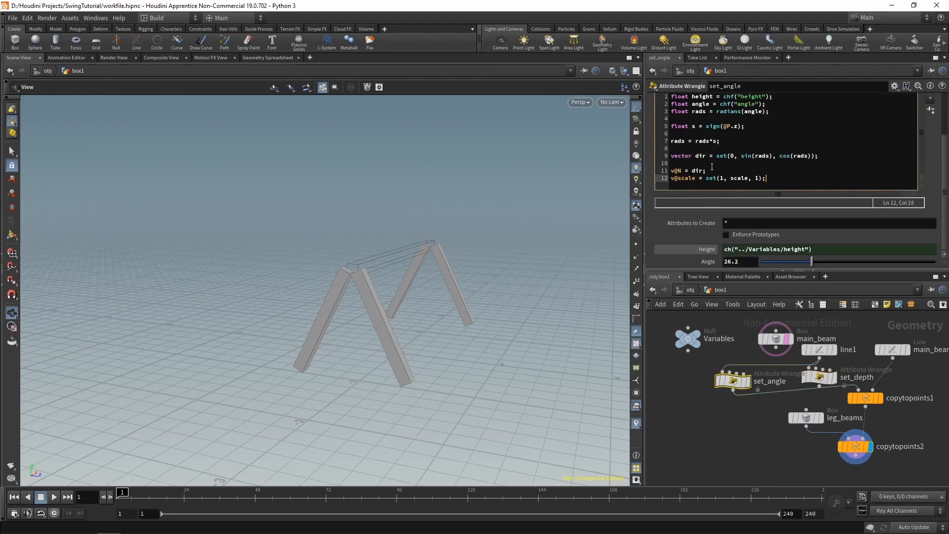
Insert float scale = height / cos(rads); below the dir line of set_angle and try different Angle values, ending at 26.2
click(709, 163)
key(Return)
key(Up)
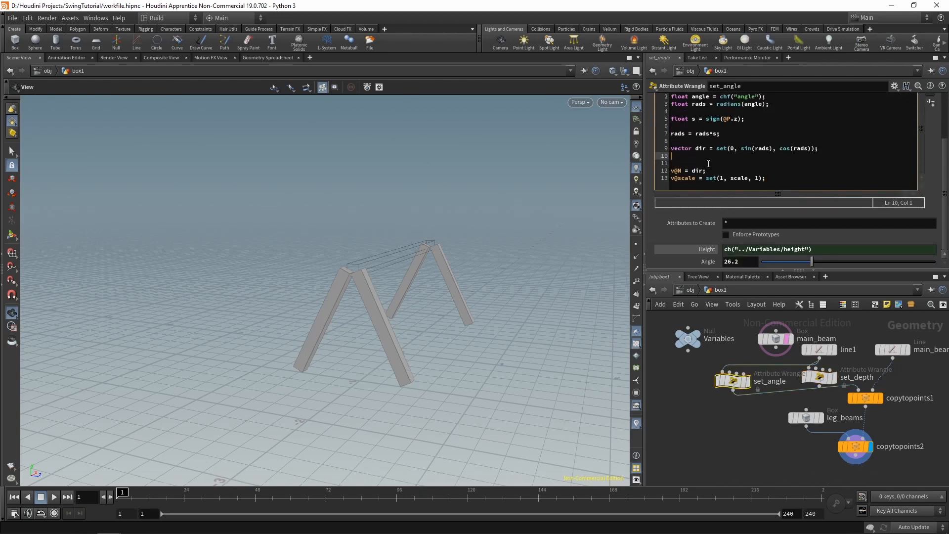
text(float scale =)
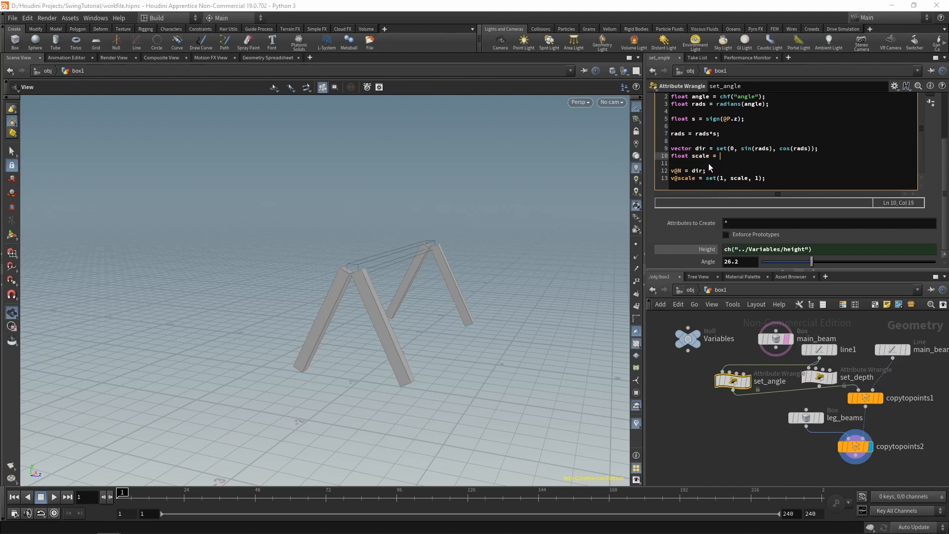
text( height / cos()
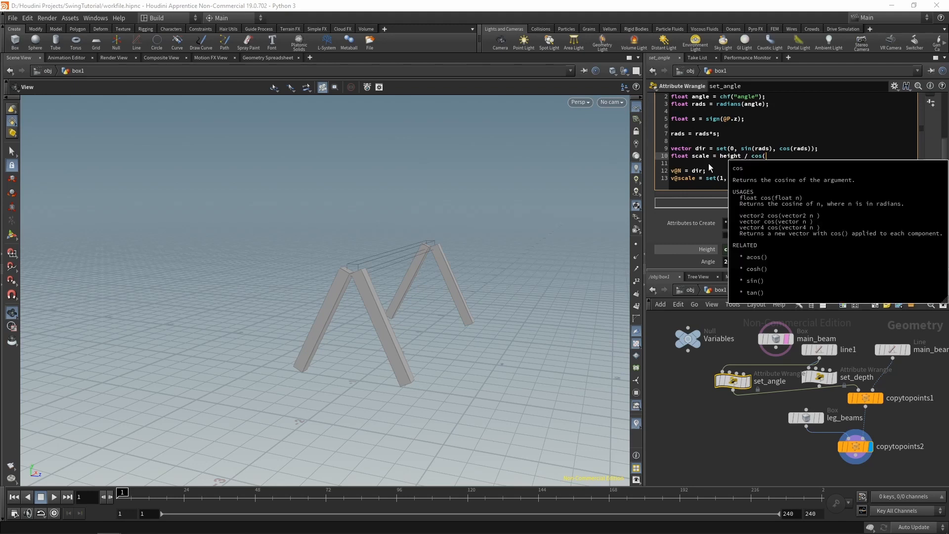
text(rads);)
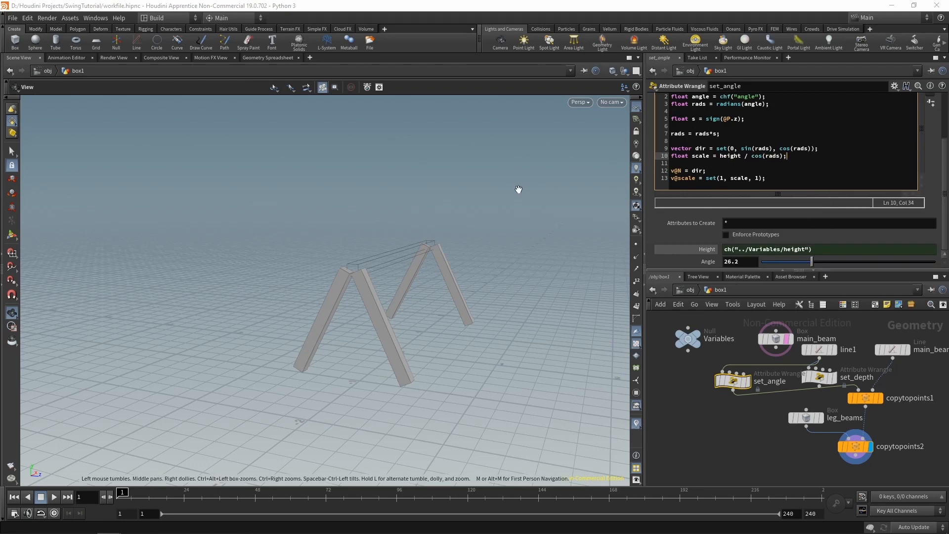
mouse_move(829, 259)
mouse_down()
mouse_move(821, 260)
mouse_move(886, 248)
mouse_move(937, 253)
mouse_move(812, 260)
mouse_up()
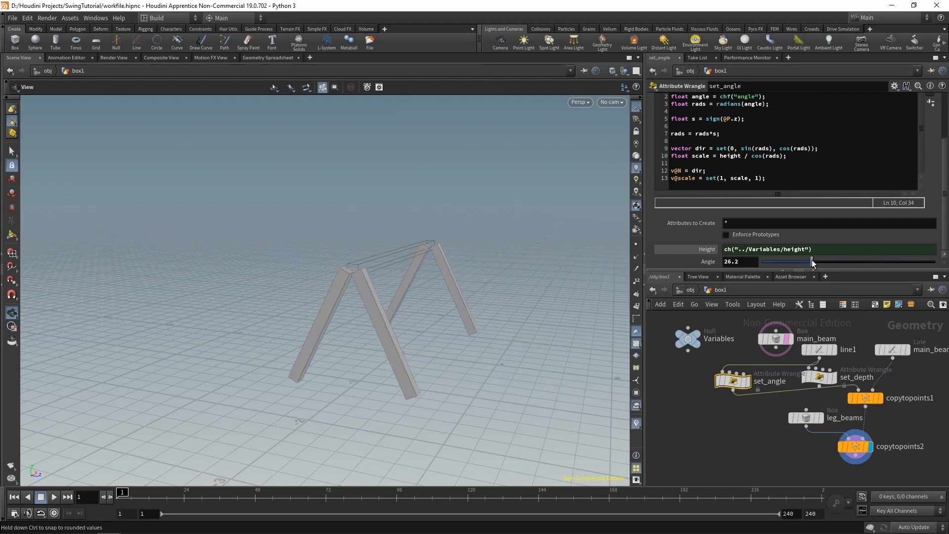
Limit set_angle's Angle parameter to a locked range of 10 to 80 and reduce the Angle to narrow the leg spread
click(894, 85)
click(865, 95)
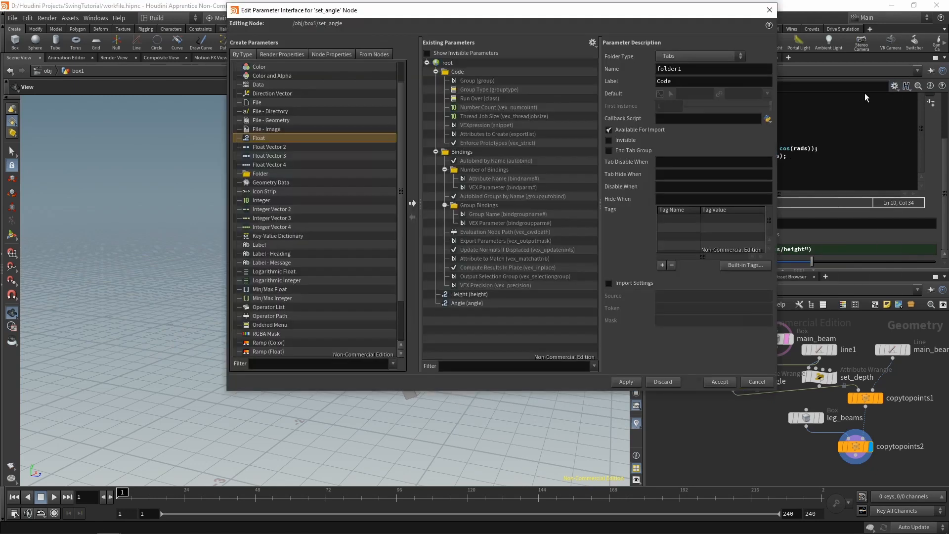
click(473, 300)
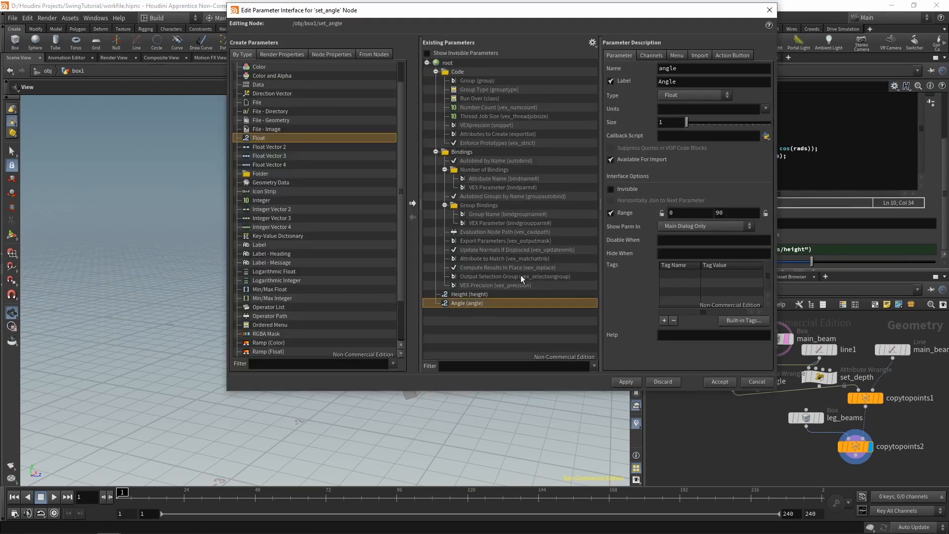
double_click(741, 213)
text(80)
key(Return)
double_click(672, 214)
text(10)
key(Return)
click(661, 213)
click(766, 213)
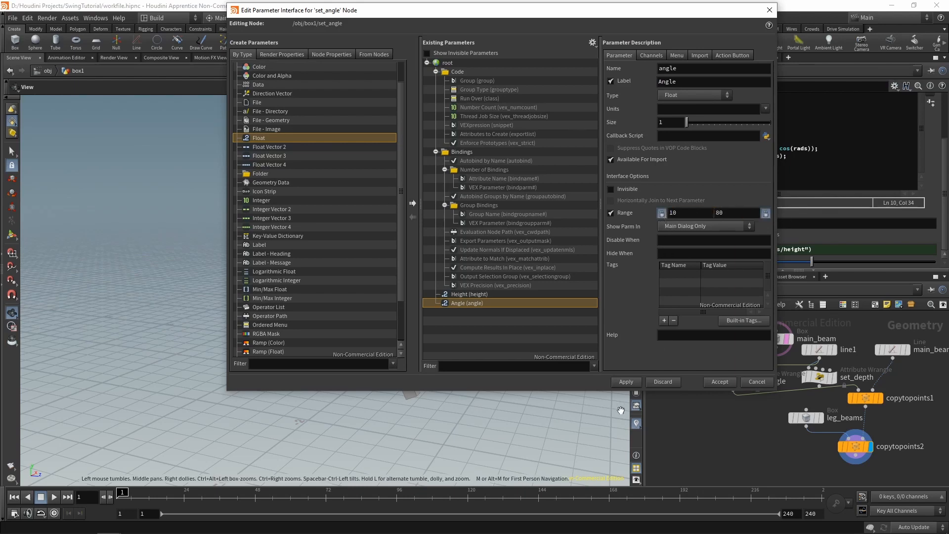
click(626, 382)
click(720, 382)
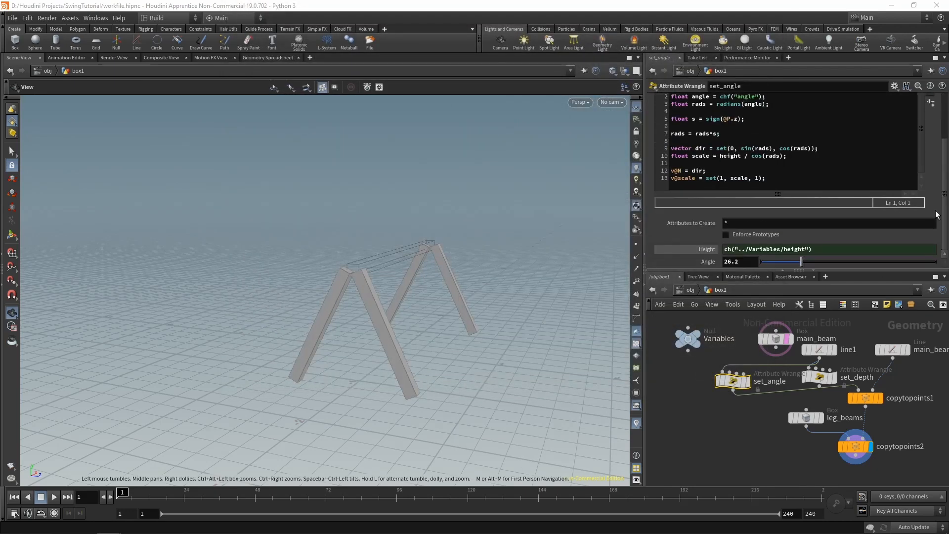
mouse_move(801, 270)
mouse_down()
mouse_move(719, 262)
mouse_move(934, 262)
mouse_move(779, 271)
mouse_move(788, 272)
mouse_up()
Compare set_depth and set_angle as copytopoints1's input while varying the Variables Height, finishing with set_angle connected and Height 1
click(692, 336)
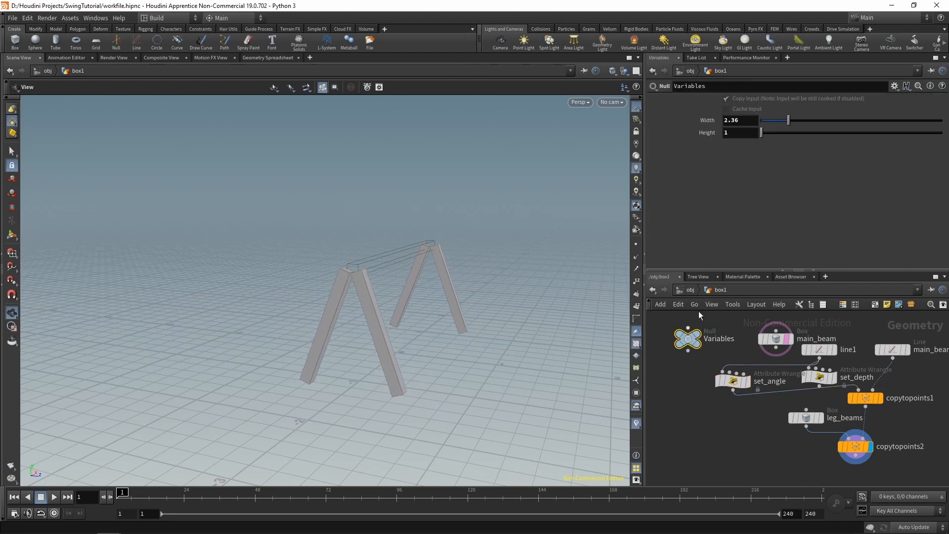
mouse_move(763, 137)
mouse_down()
mouse_move(792, 132)
mouse_move(754, 135)
mouse_move(793, 133)
mouse_move(767, 141)
mouse_up()
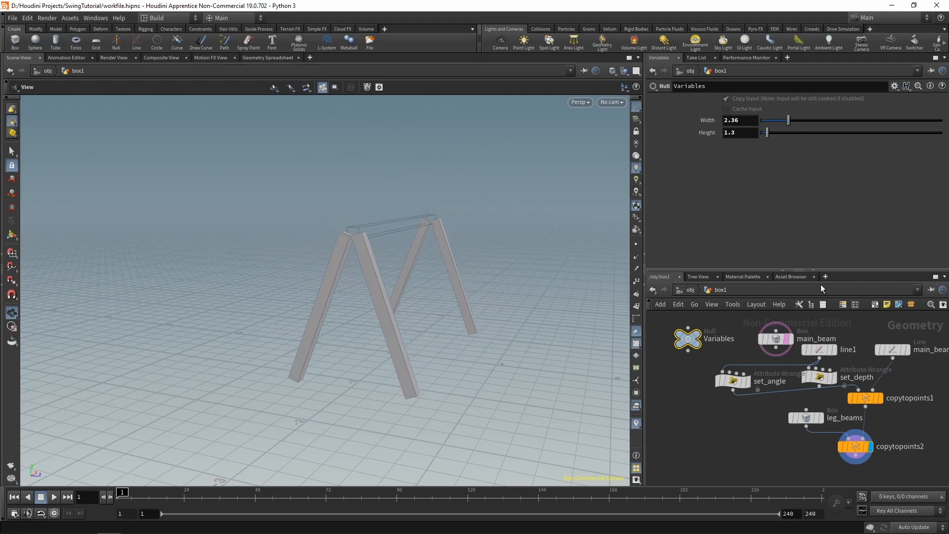
drag(819, 386, 863, 394)
drag(796, 137, 772, 141)
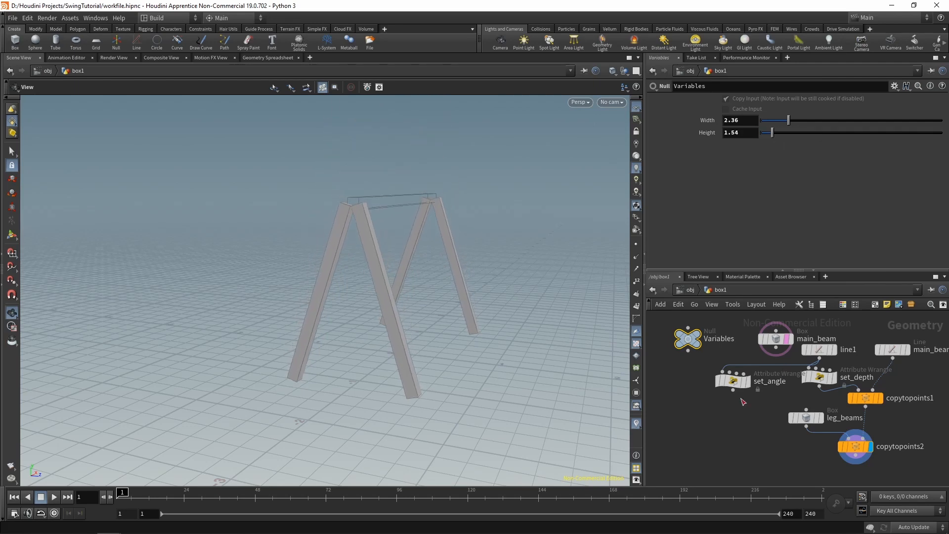
drag(734, 390, 859, 390)
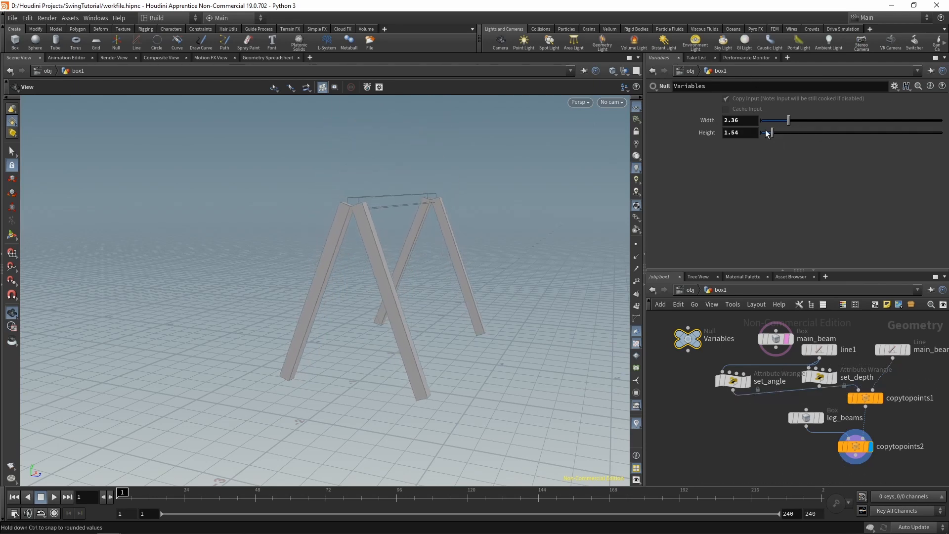
mouse_move(767, 133)
mouse_down()
mouse_move(799, 133)
mouse_move(755, 141)
mouse_up()
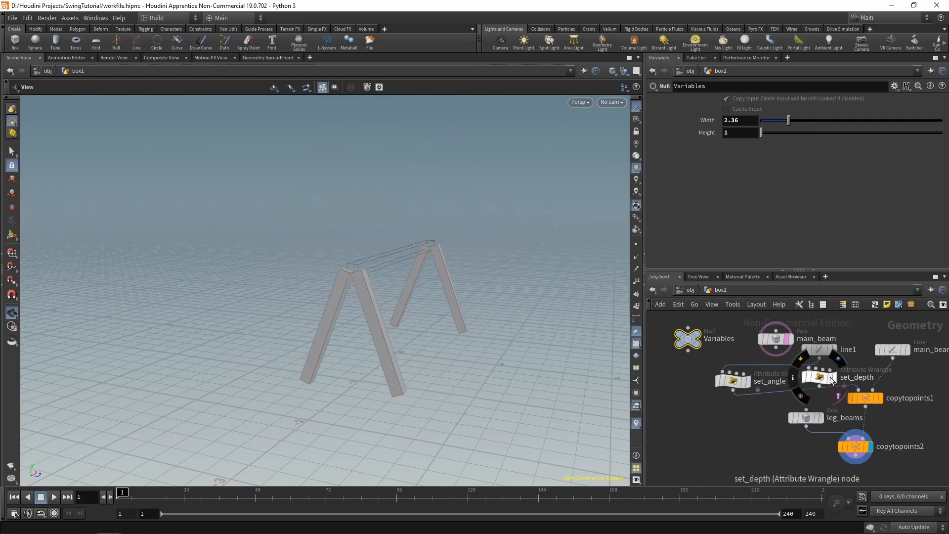
Swap the positions of set_angle and set_depth in the network and bypass set_depth
drag(732, 384, 744, 381)
mouse_move(818, 381)
mouse_down()
mouse_move(705, 395)
mouse_move(824, 377)
mouse_up()
drag(704, 391, 753, 375)
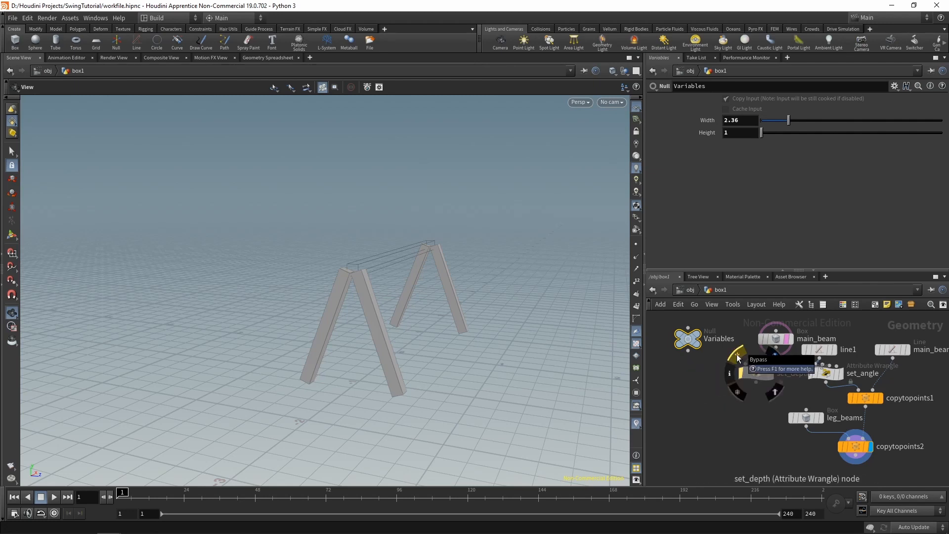
click(739, 356)
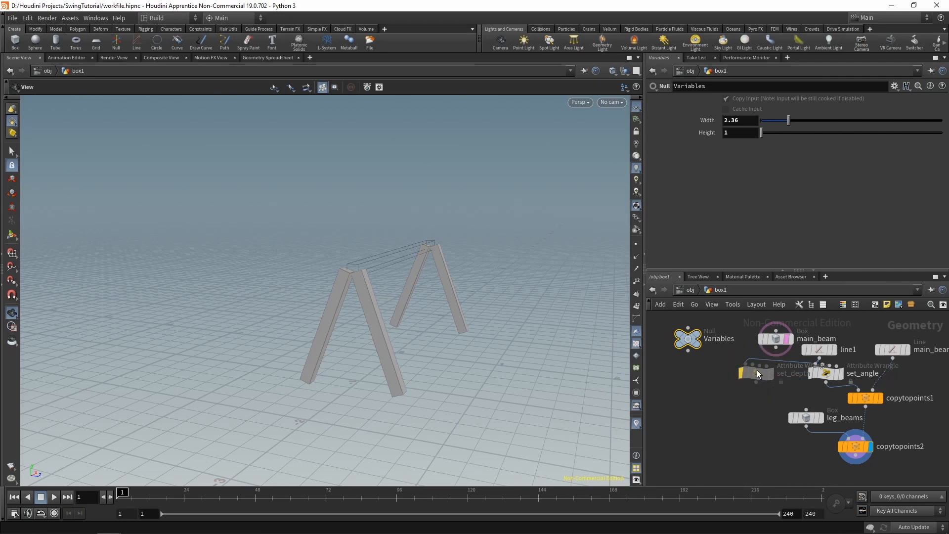
Add a Merge node below the network, connect main_beam and copytopoints2 to it, and display its result
middle_drag(916, 416, 879, 418)
scroll(911, 416, down, 1)
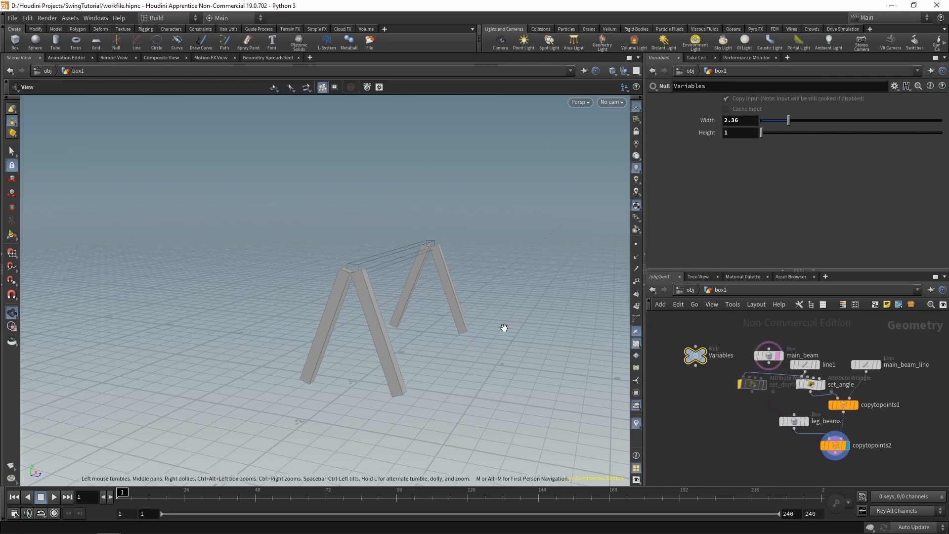
middle_drag(900, 460, 886, 438)
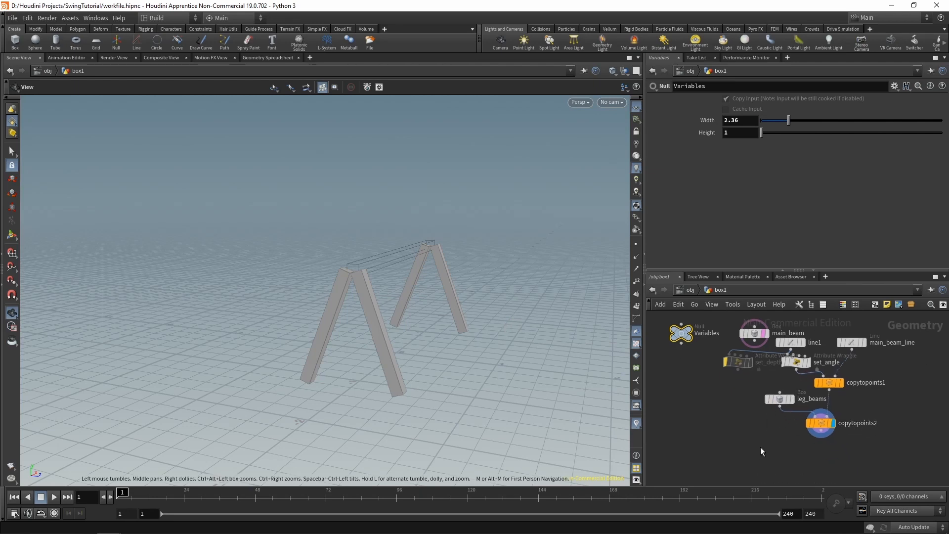
click(741, 448)
key(Tab)
text(merge)
key(Return)
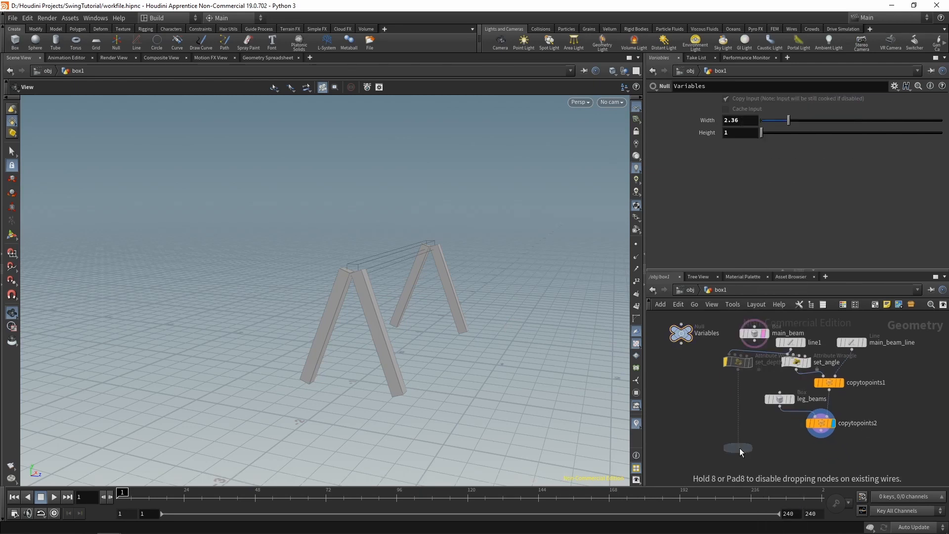
click(740, 448)
drag(754, 341, 738, 441)
drag(821, 432, 739, 440)
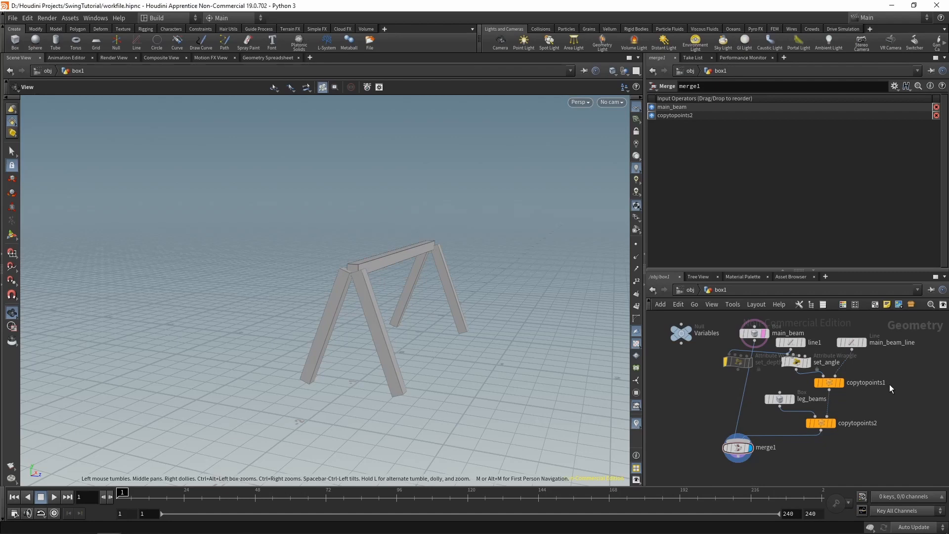
middle_drag(890, 378, 869, 385)
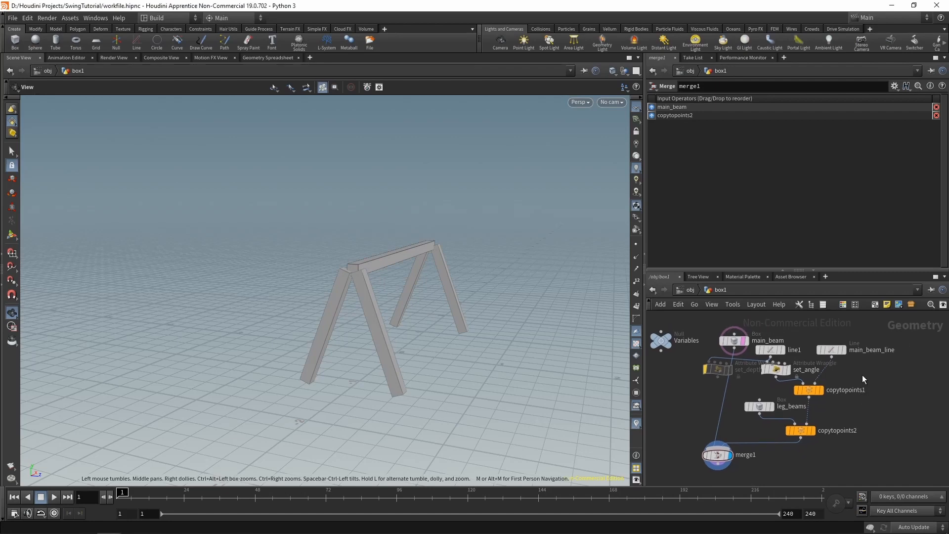
Add a new Copy to Points node beside copytopoints1 in the network
key(Tab)
text(po)
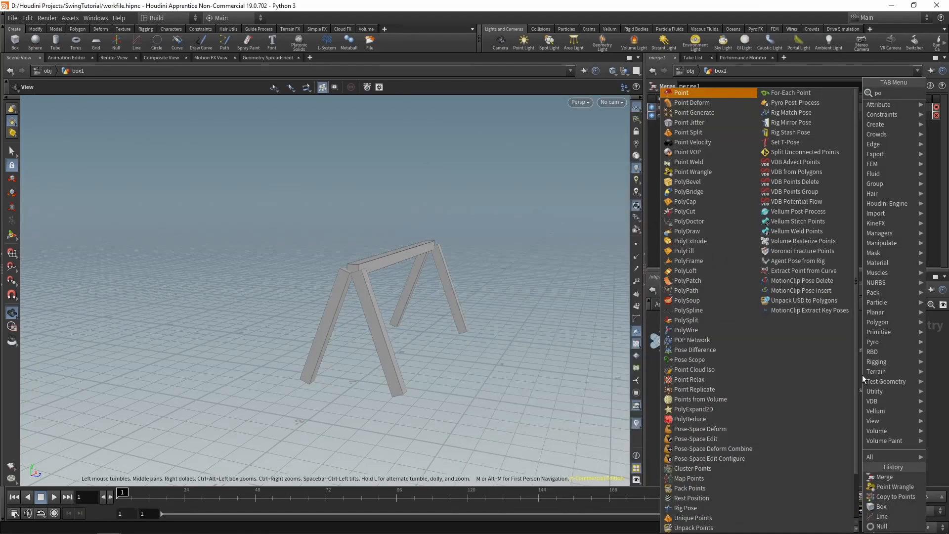
text(int)
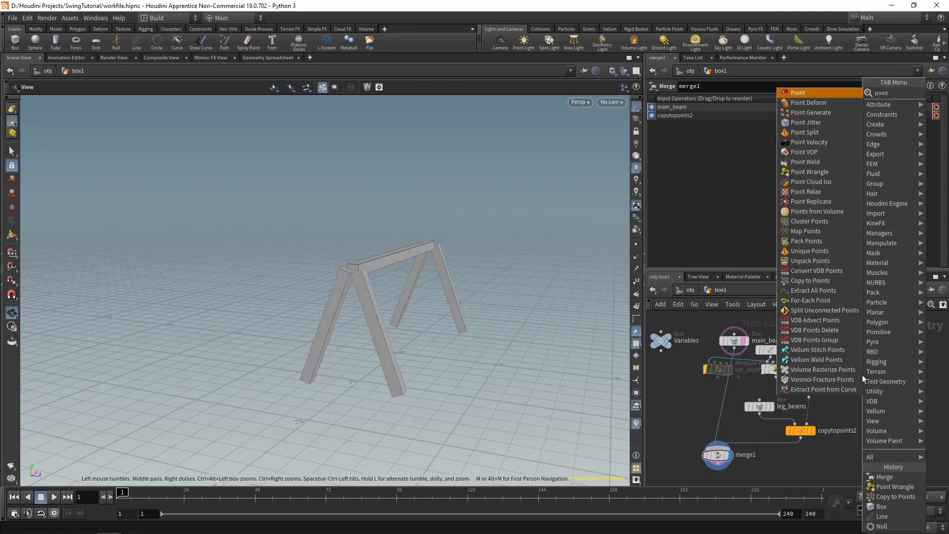
text( copy)
key(Return)
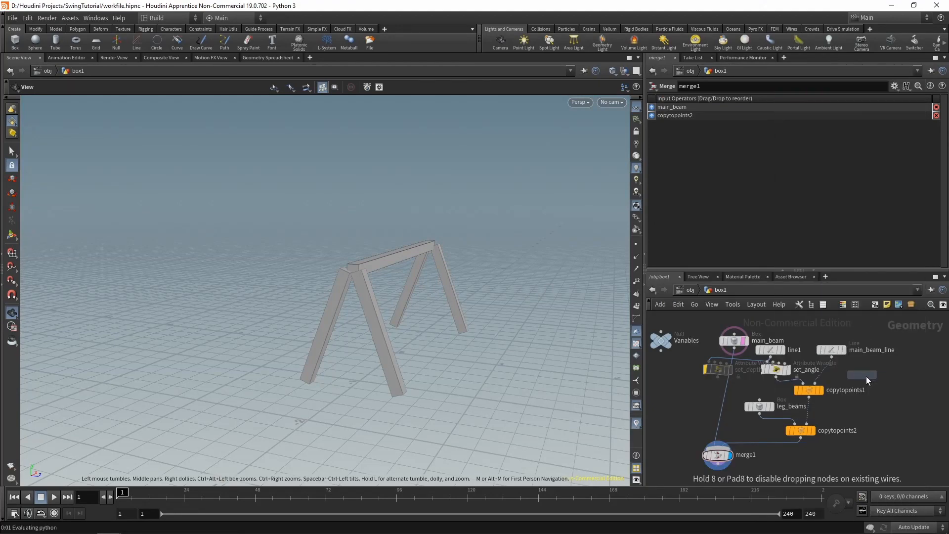
click(867, 376)
Tidy the network by moving main_beam and line1 away from the other nodes and routing main_beam's wire around them
drag(734, 344, 695, 332)
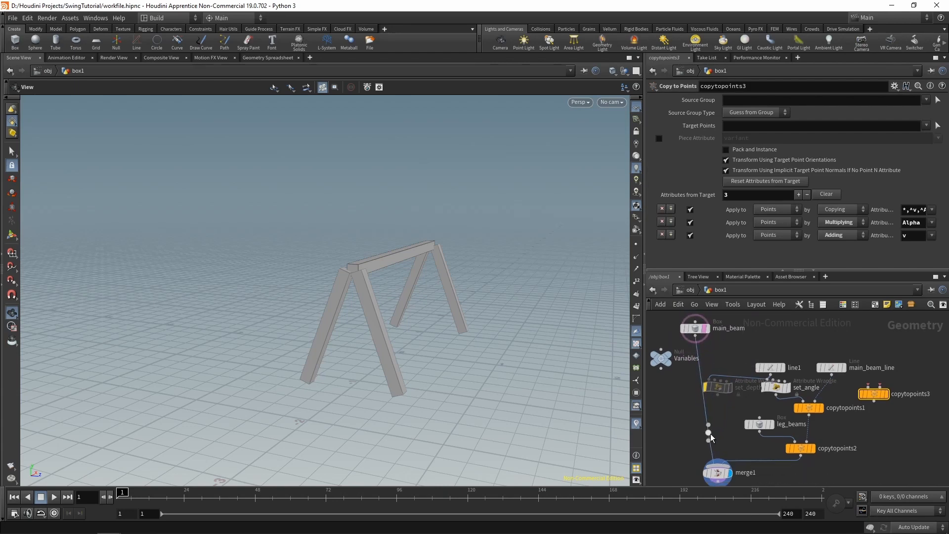
drag(711, 434, 693, 436)
drag(696, 337, 811, 340)
key(Escape)
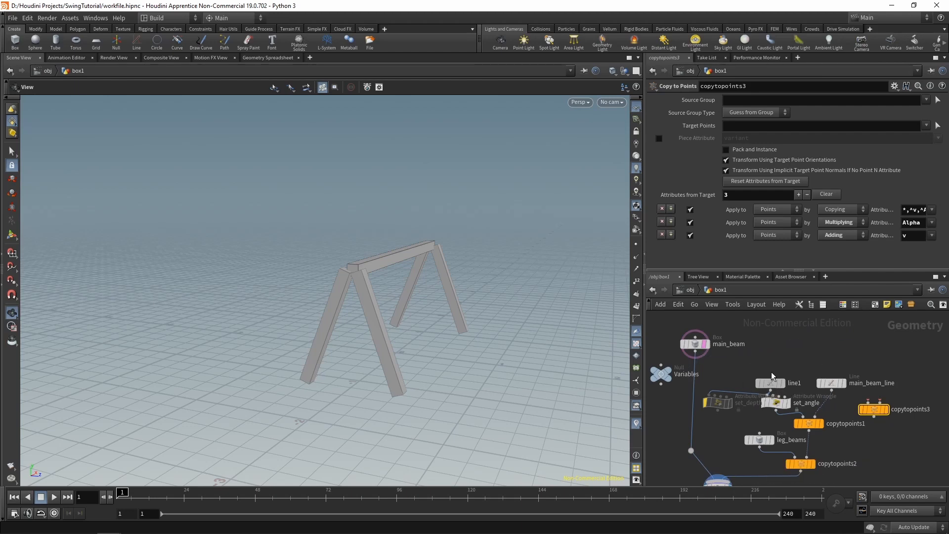
drag(774, 377, 776, 352)
Feed copytopoints3 with a new Box node as source and main_beam_line as target points, and display its output
click(847, 384)
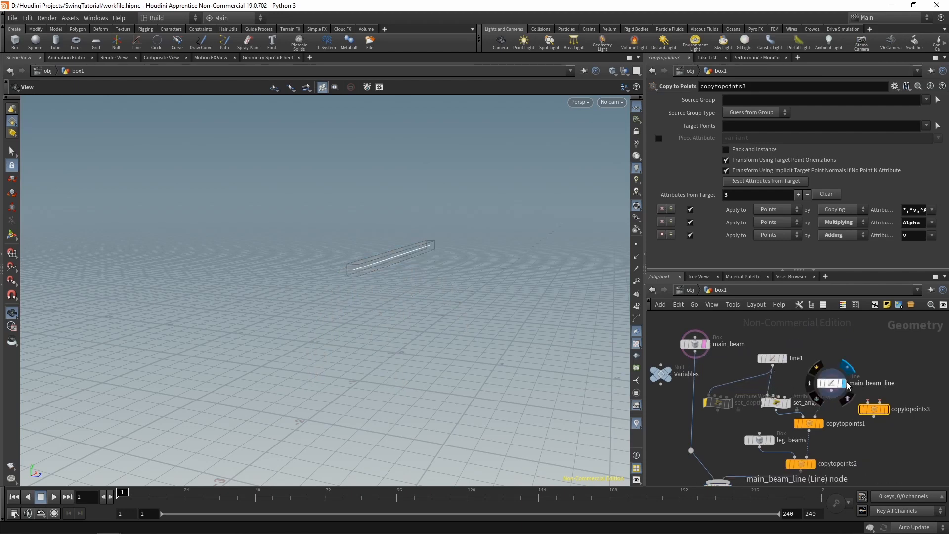
drag(848, 385, 900, 399)
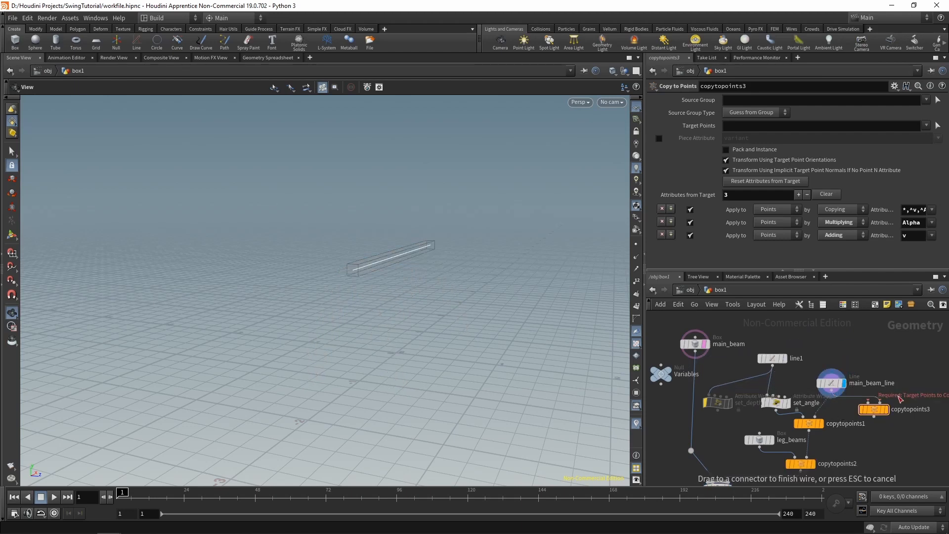
key(Tab)
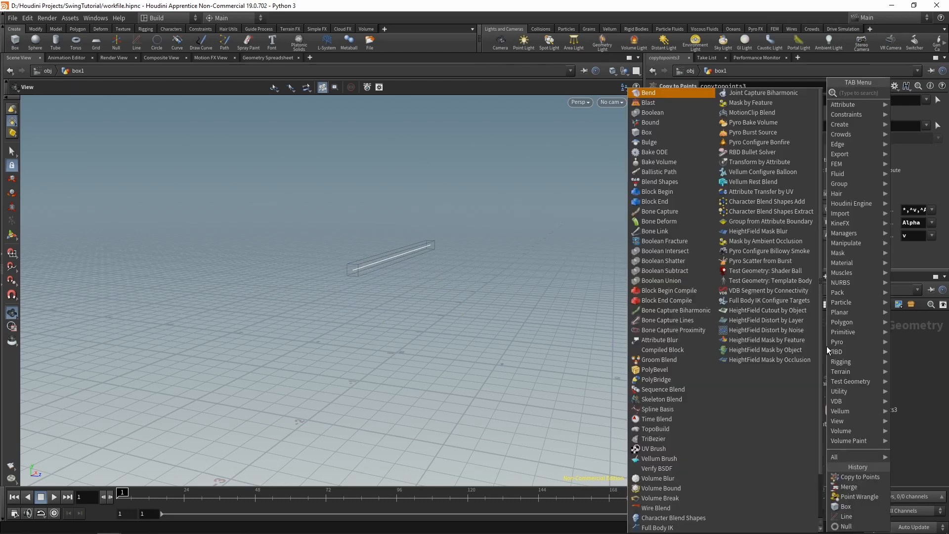
text(box)
key(Return)
click(827, 347)
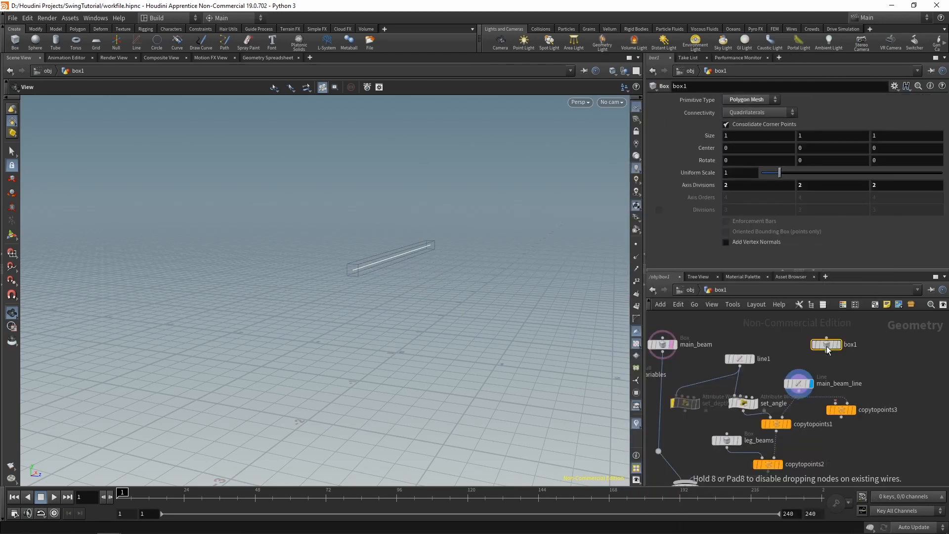
drag(827, 346, 836, 402)
click(855, 410)
Connect the output of copytopoints3 to merge1, routing the wire clear of the leg nodes
middle_drag(834, 448, 828, 442)
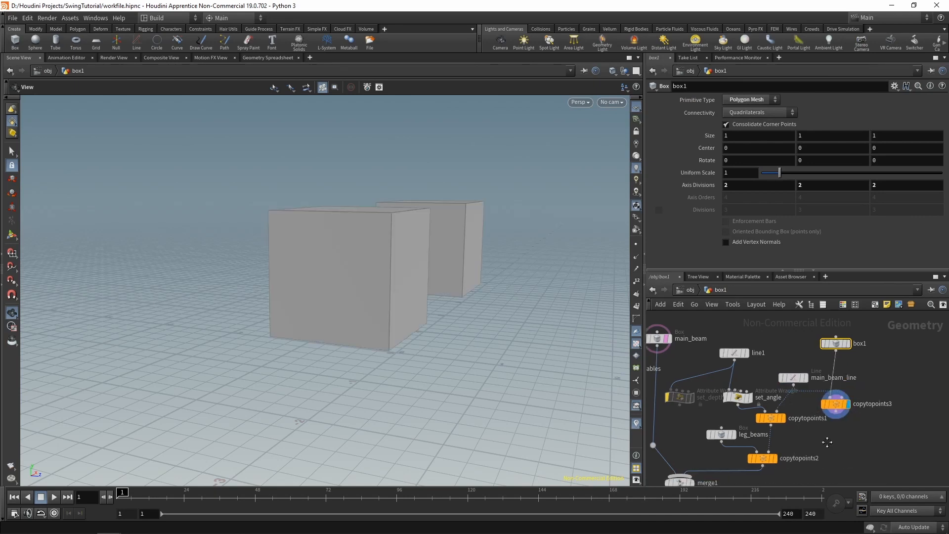
scroll(827, 430, down, 2)
drag(704, 443, 834, 454)
scroll(836, 383, up, 2)
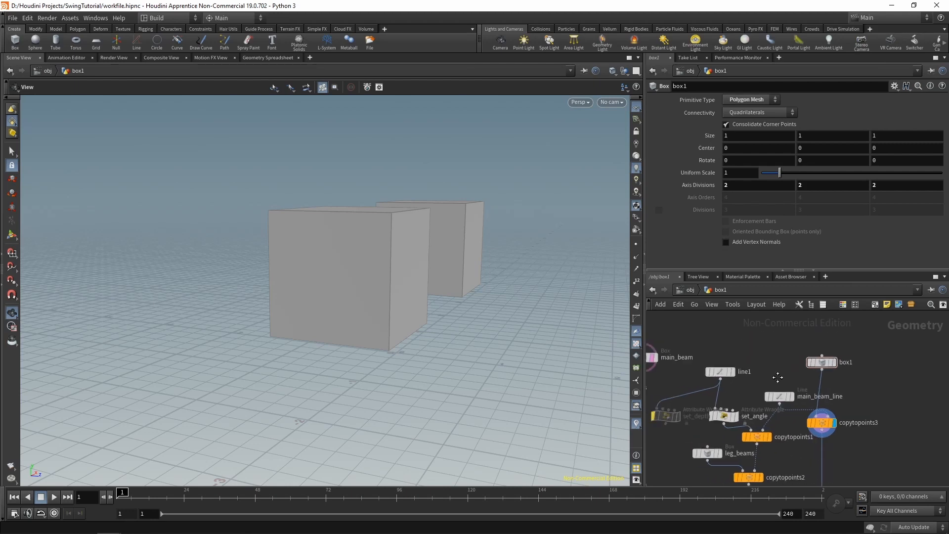
Copy the Size parameter of leg_beams and paste it as relative references into the Size of box1
click(716, 453)
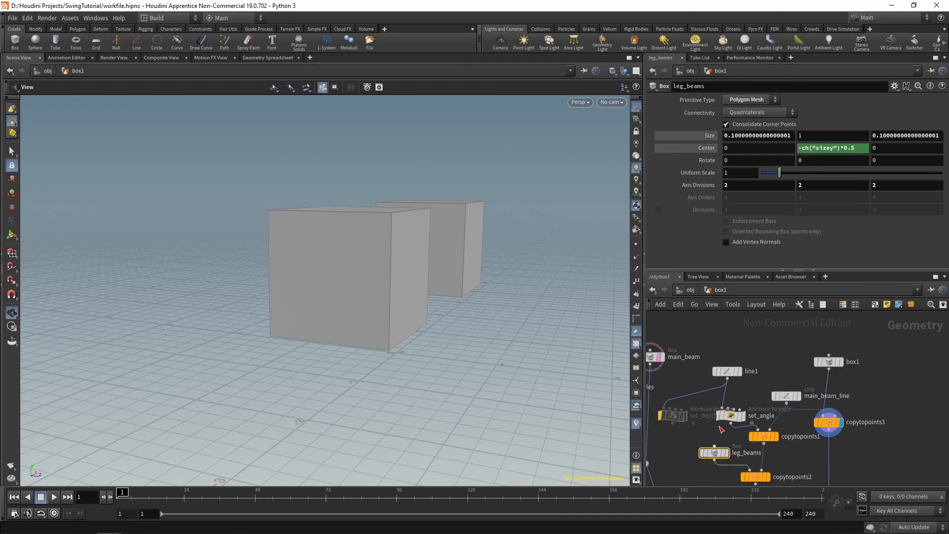
right_click(715, 138)
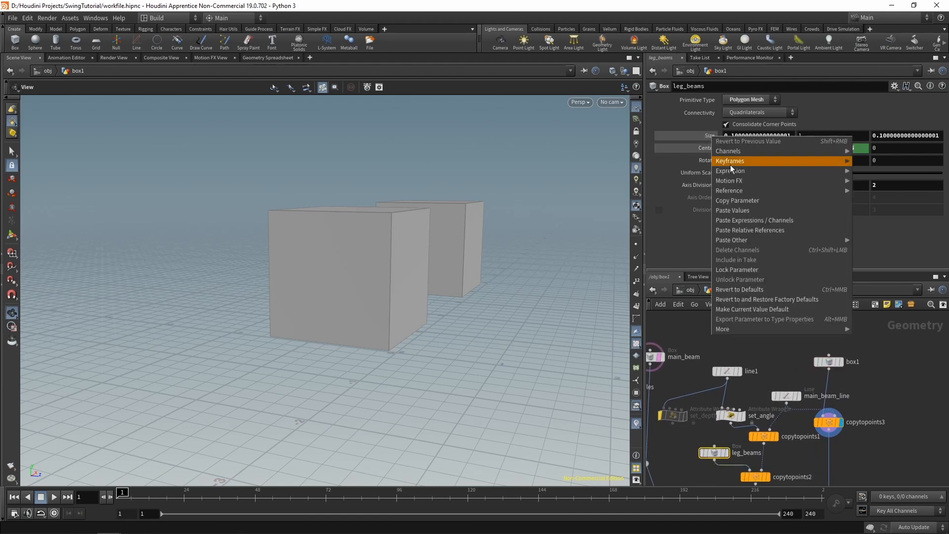
click(749, 202)
click(823, 363)
right_click(705, 134)
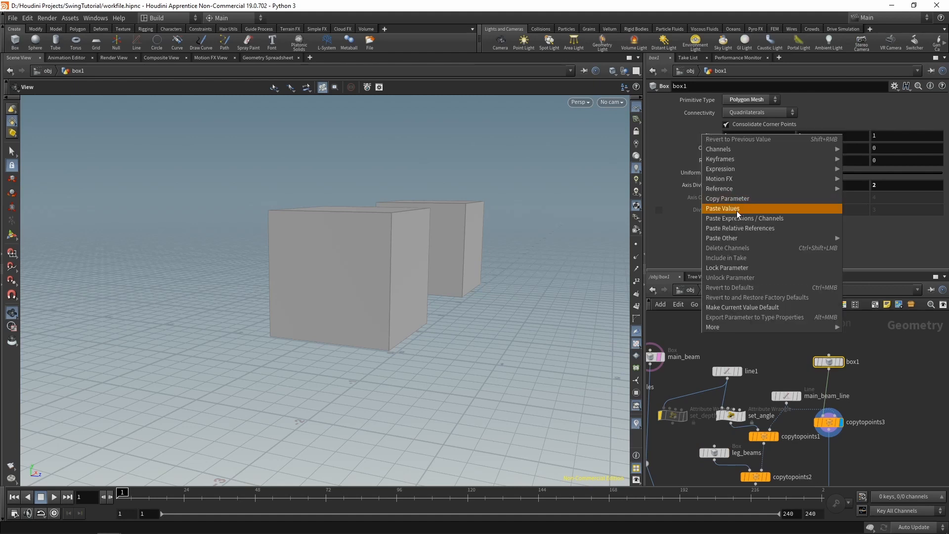
click(738, 228)
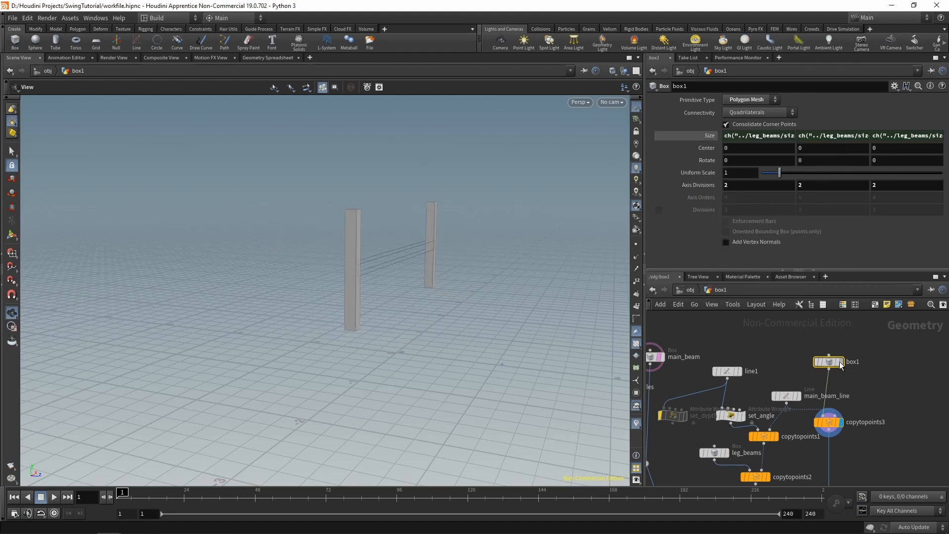
Display the combined geometry of merge1 in the viewport
click(681, 133)
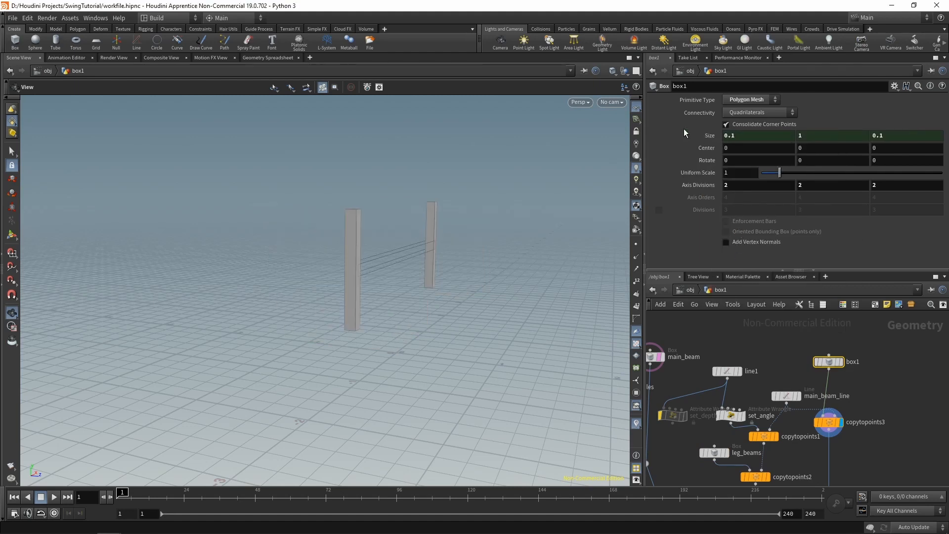
scroll(771, 396, down, 5)
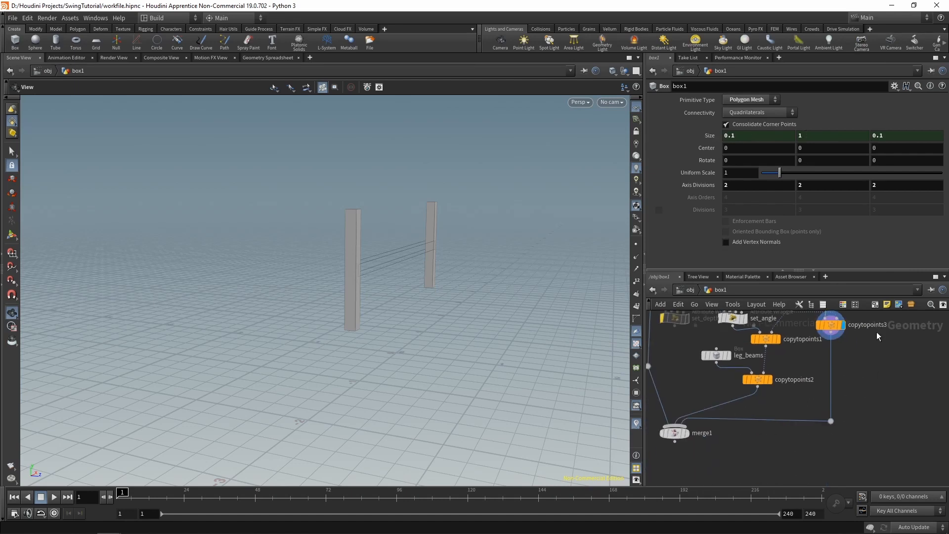
click(685, 427)
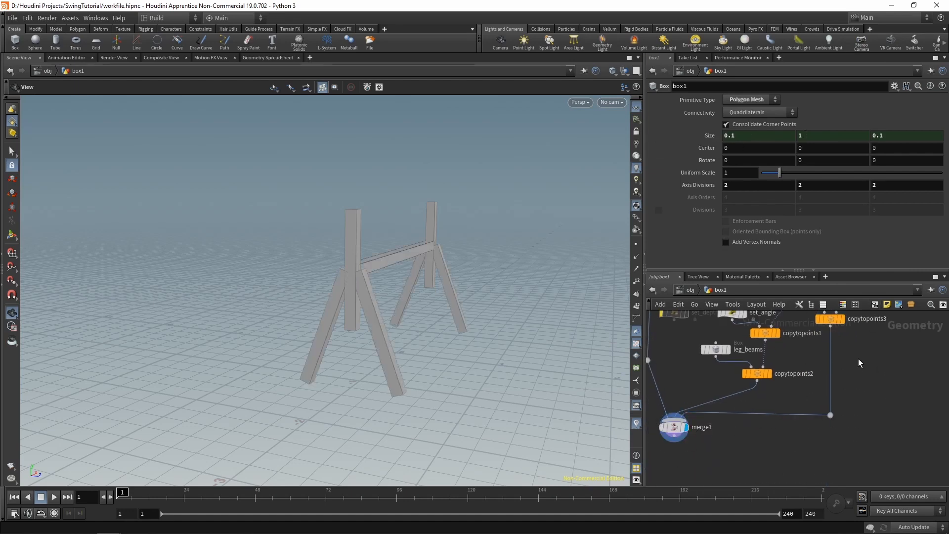
Try to clear box1's Y size reference by deleting the channels of the whole Size parameter, and undo the deletion
scroll(855, 376, up, 3)
click(707, 135)
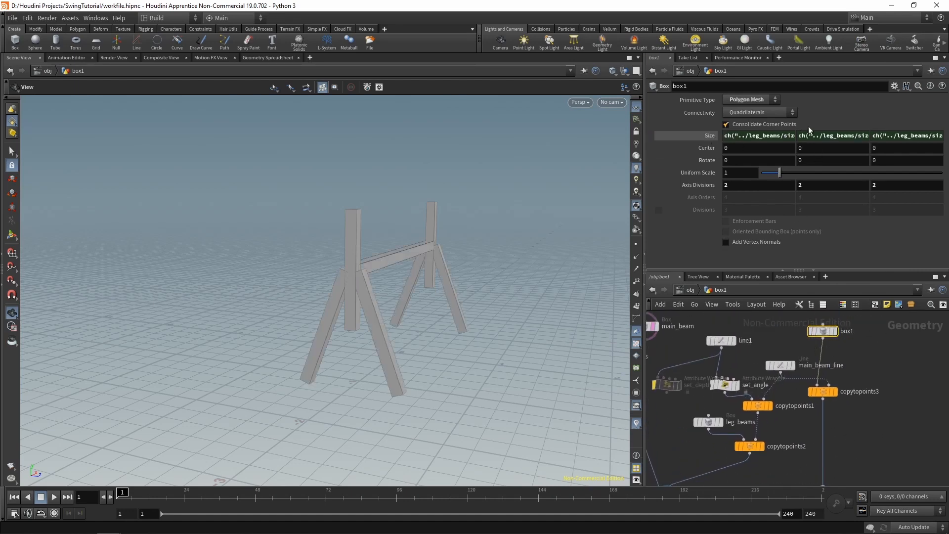
click(816, 137)
key(ctrl+a)
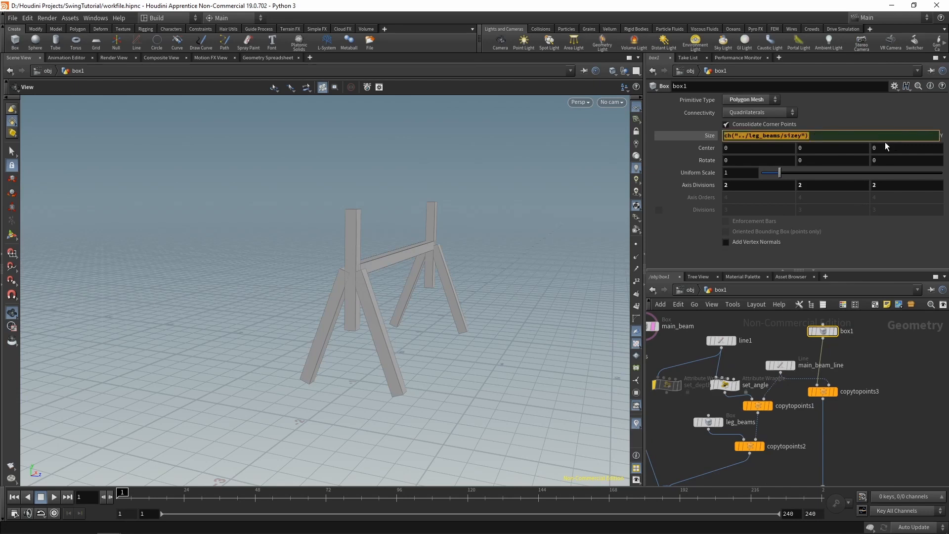
key(BackSpace)
right_click(704, 136)
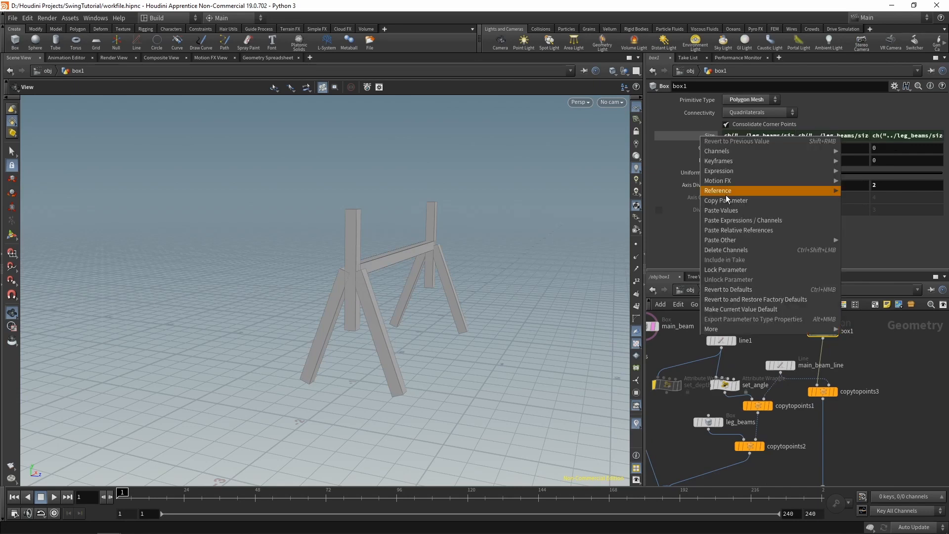
click(726, 250)
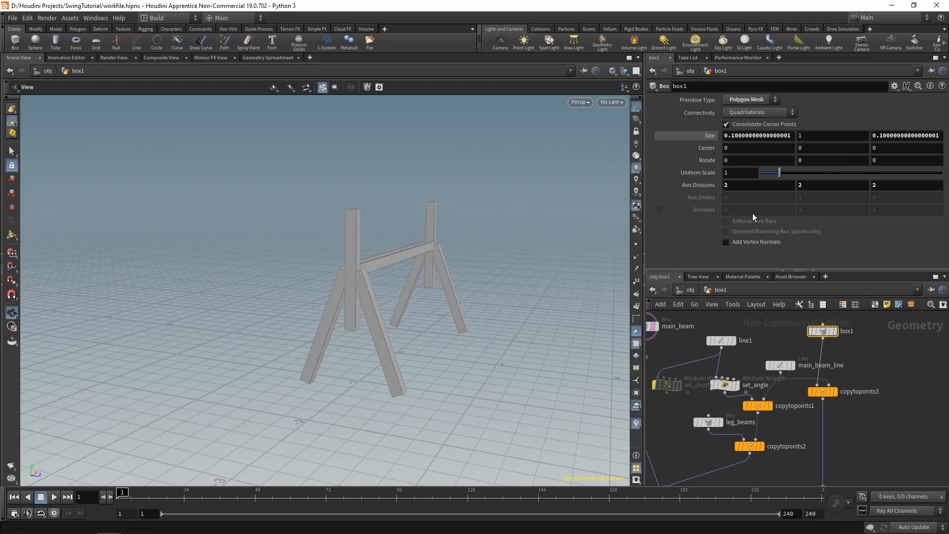
key(ctrl+z)
Delete only the Y size channel of box1 and set the Y size to the expression ch("../leg_beams/sizex")
right_click(815, 136)
click(832, 251)
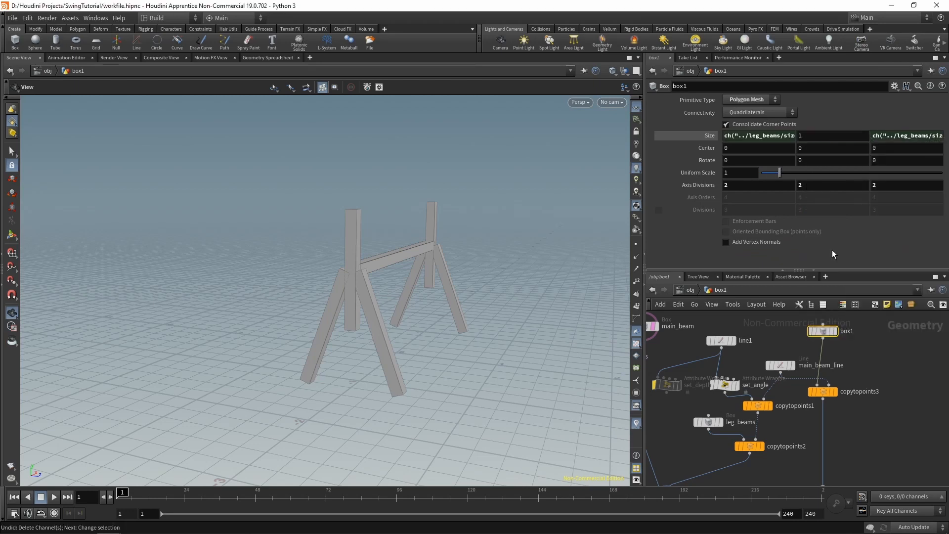
click(899, 138)
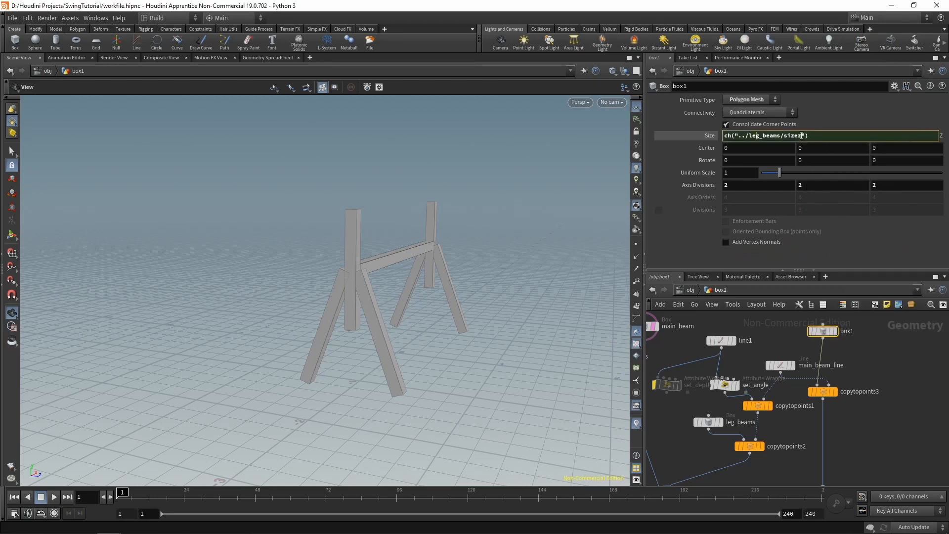
click(696, 249)
double_click(761, 136)
key(ctrl+c)
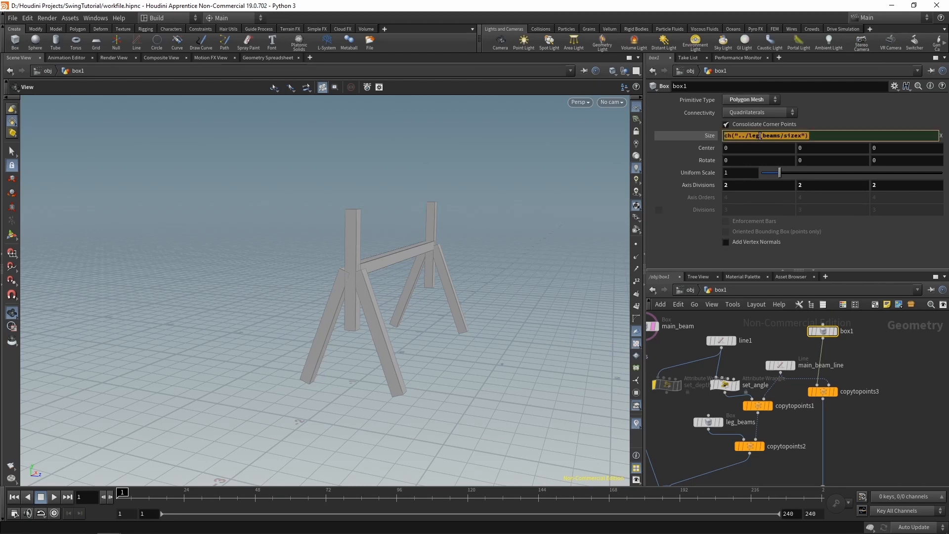
click(647, 244)
key(ctrl+v)
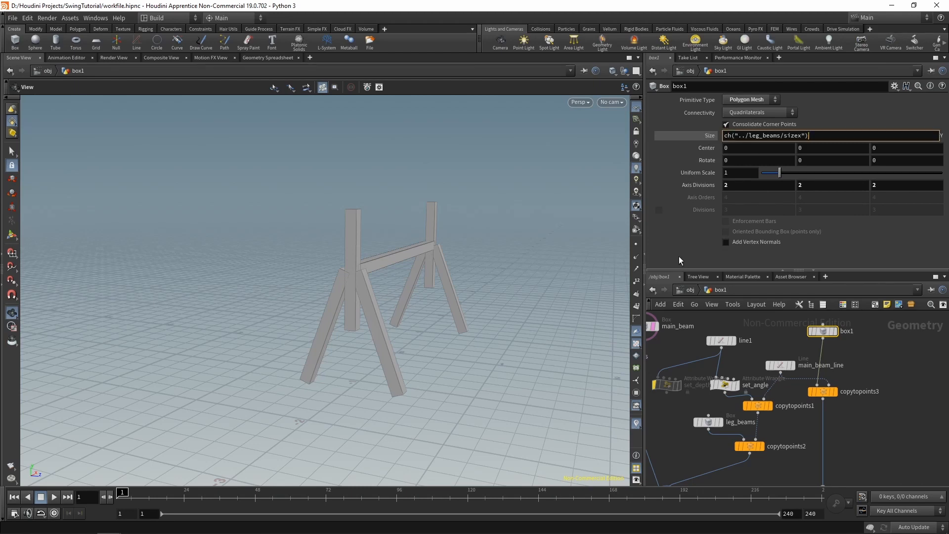
click(679, 256)
double_click(898, 134)
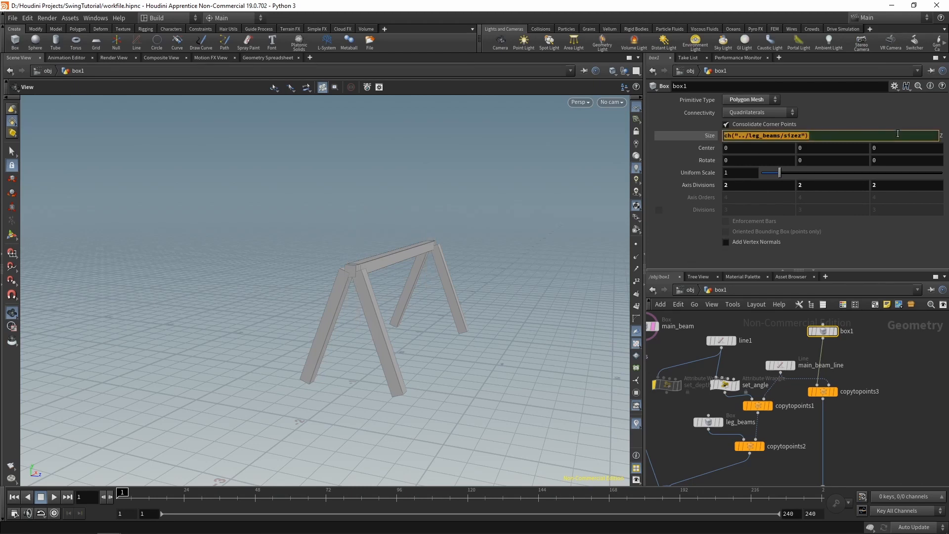
click(893, 137)
key(Return)
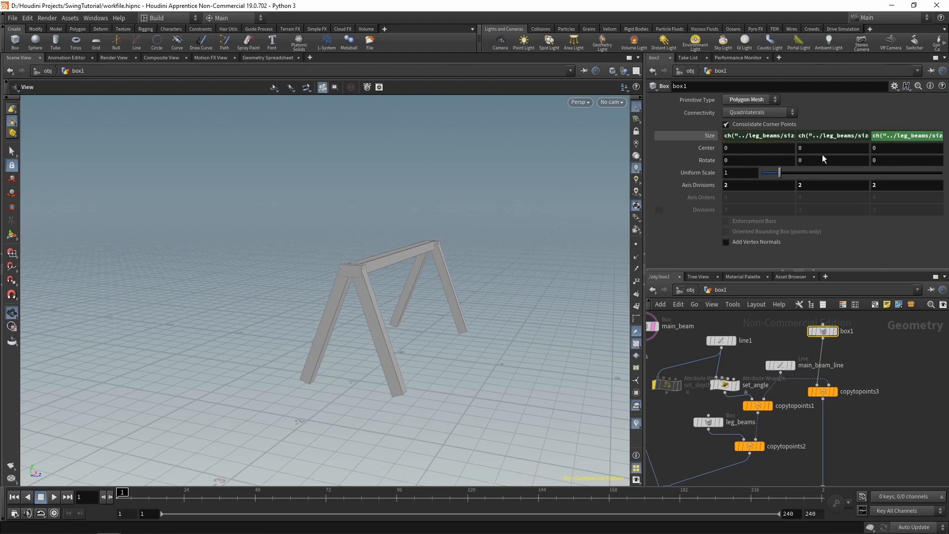
Set the uniform scale of box1 to 1.01 and inspect the beam joint in the viewport
click(741, 172)
text(.01)
key(Return)
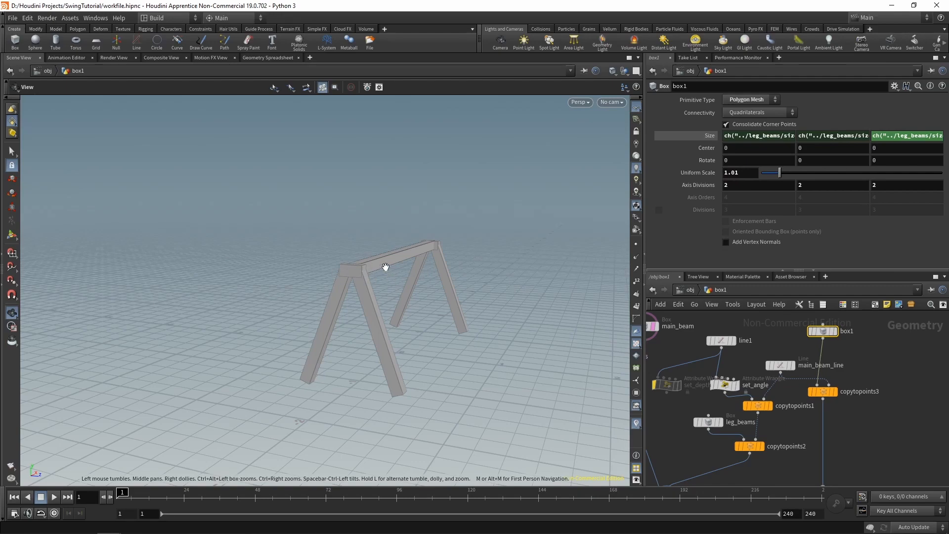
drag(385, 267, 387, 339)
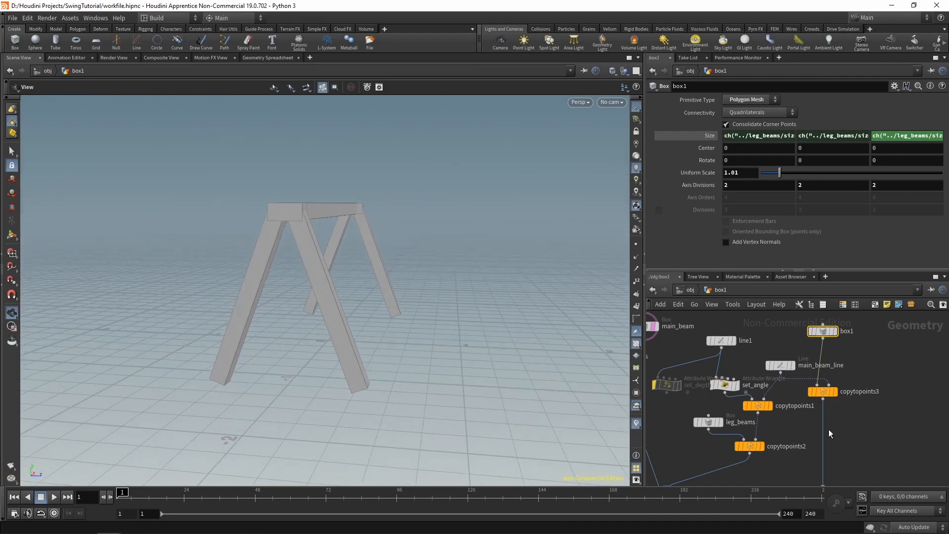
Set the X and Z sizes of leg_beams to 0.08
middle_drag(806, 436, 864, 461)
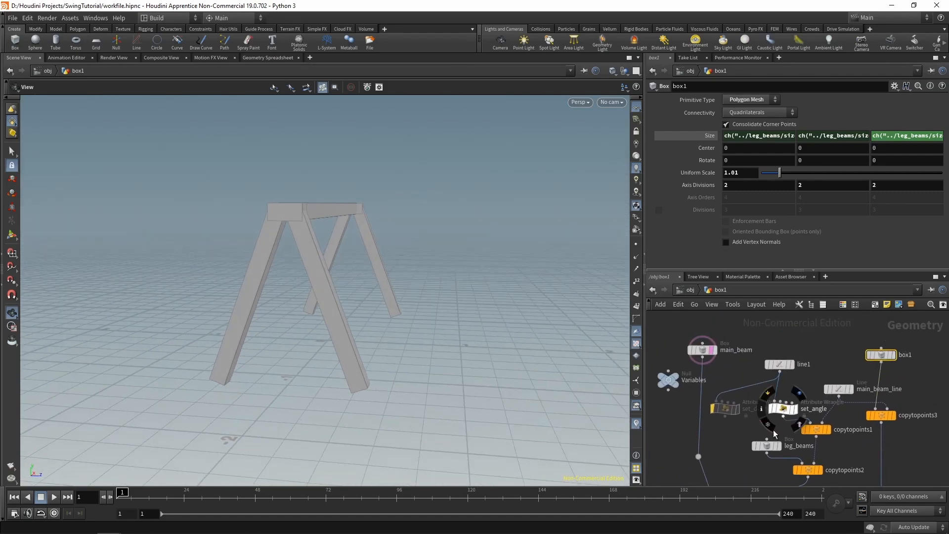
click(766, 448)
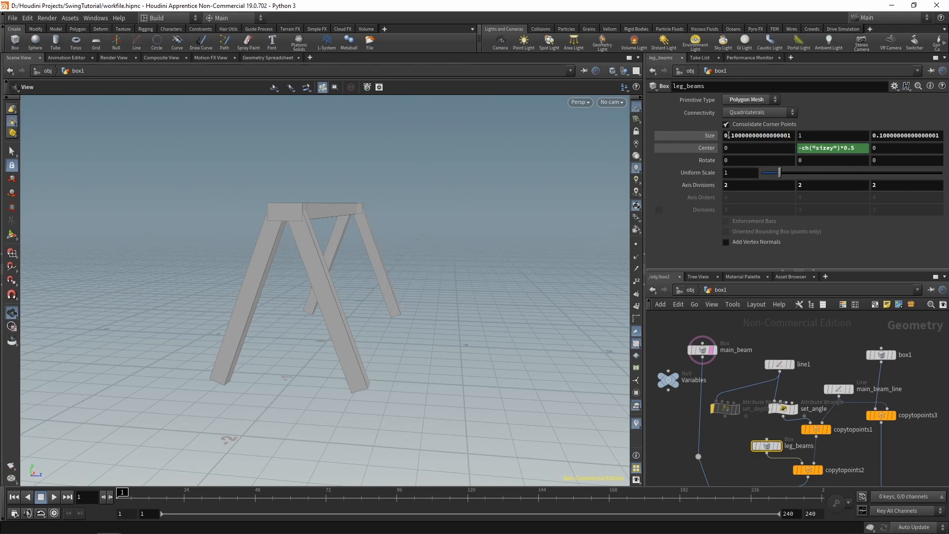
drag(732, 136, 785, 142)
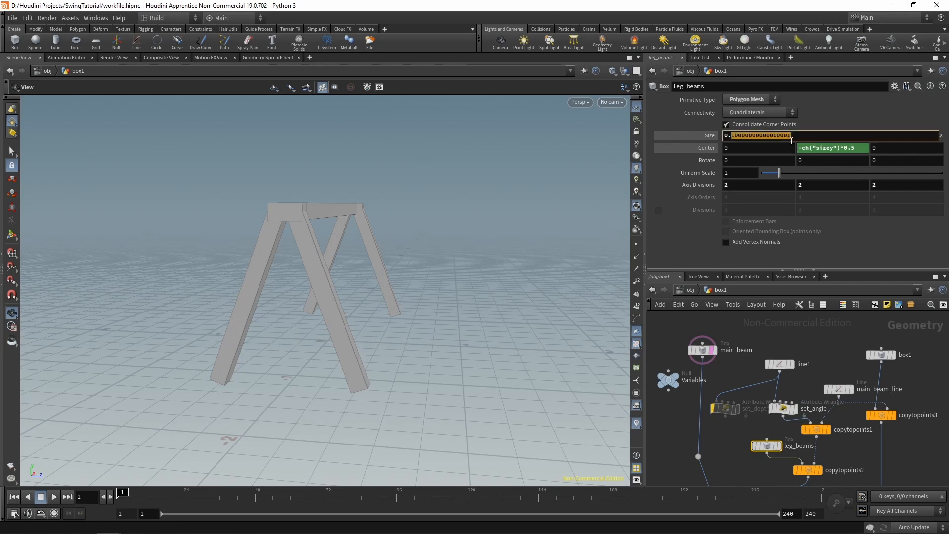
text(08)
key(Return)
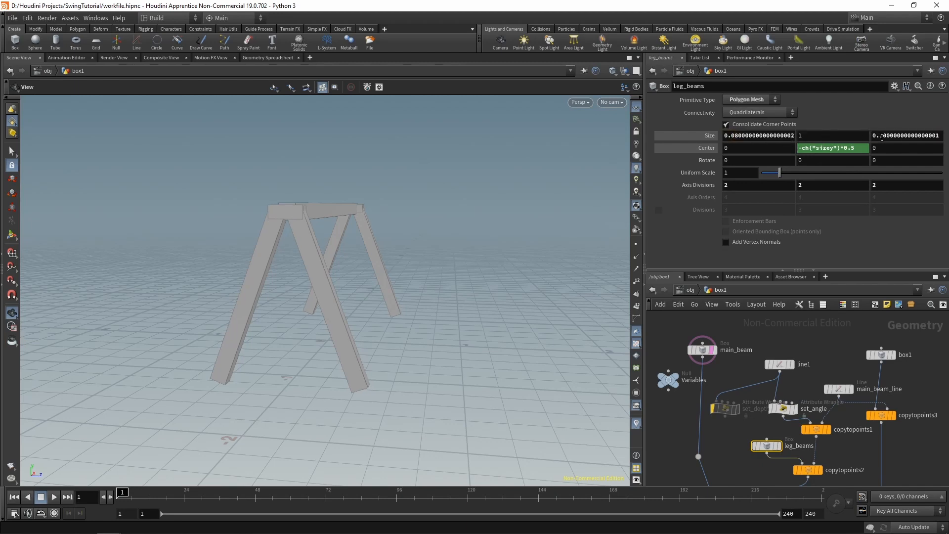
drag(883, 137, 941, 137)
text(08)
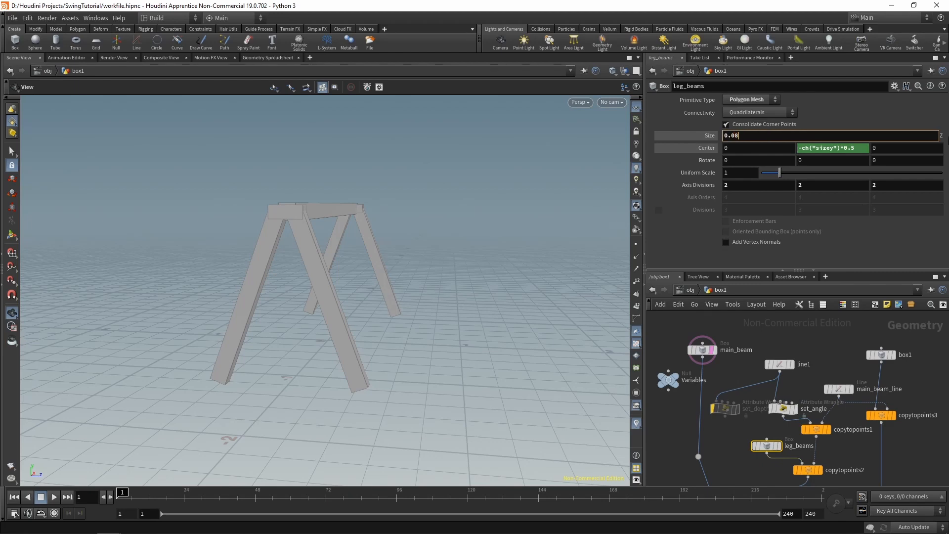
key(Return)
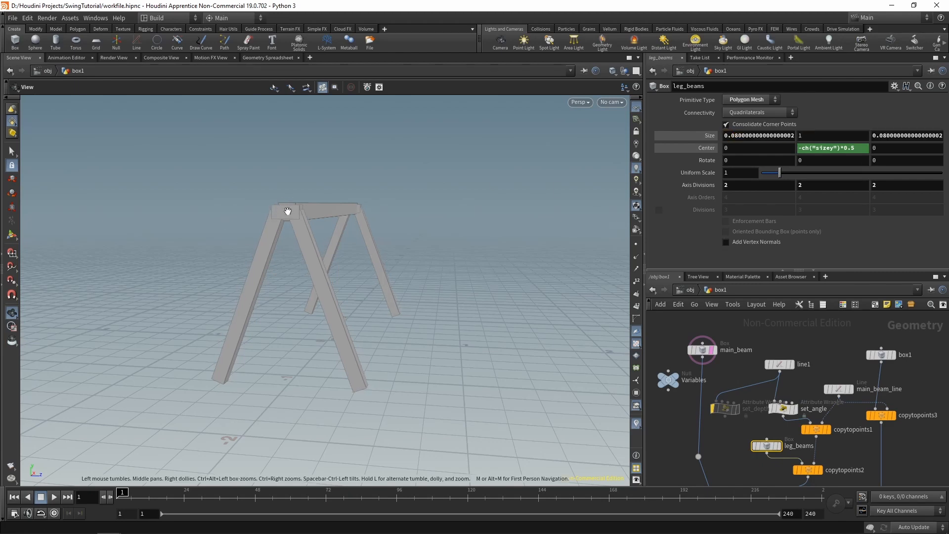
Copy the Z size parameter of main_beam and paste it as a relative reference into the X size of box1
click(882, 355)
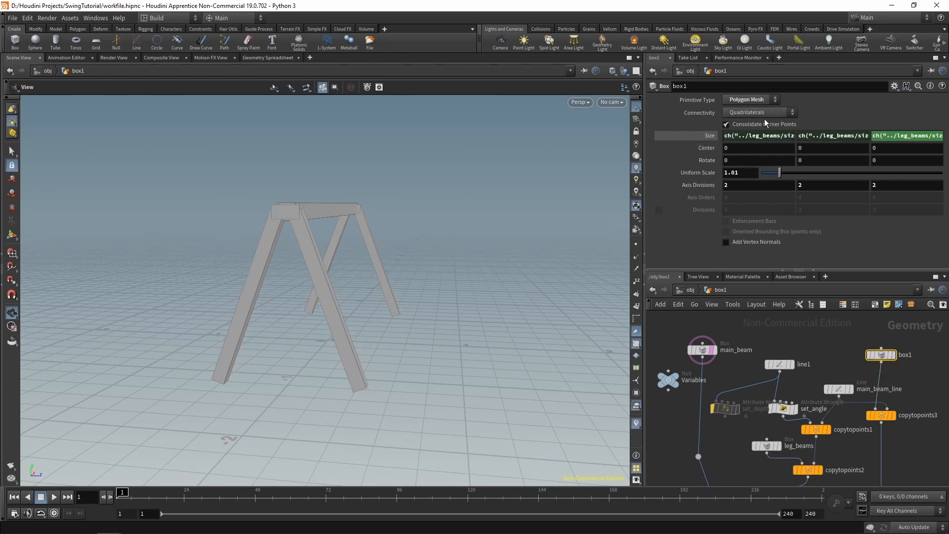
click(697, 136)
click(699, 136)
click(704, 349)
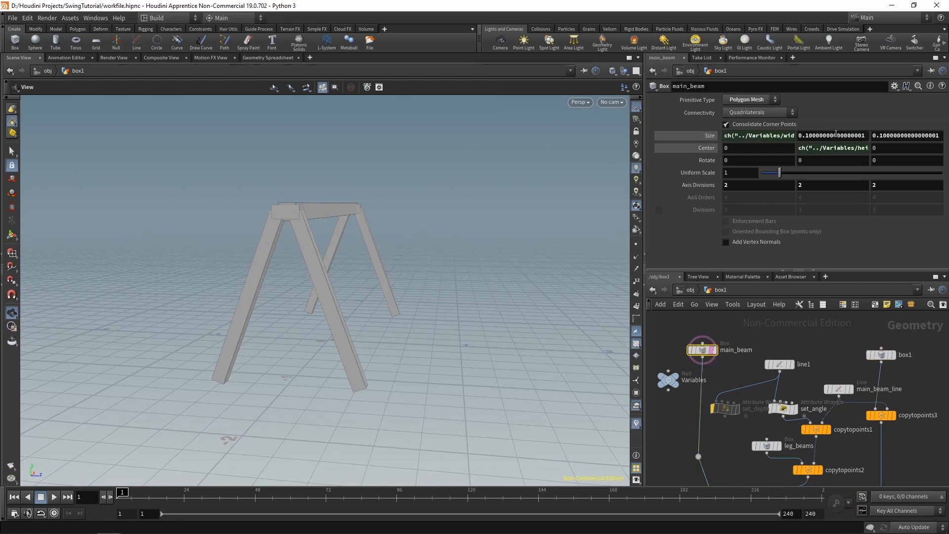
right_click(896, 135)
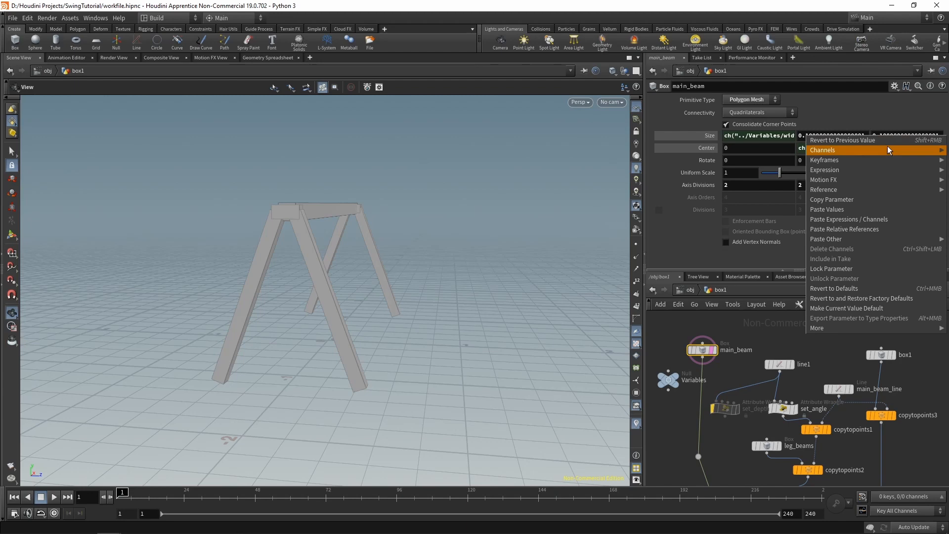
click(846, 203)
click(881, 354)
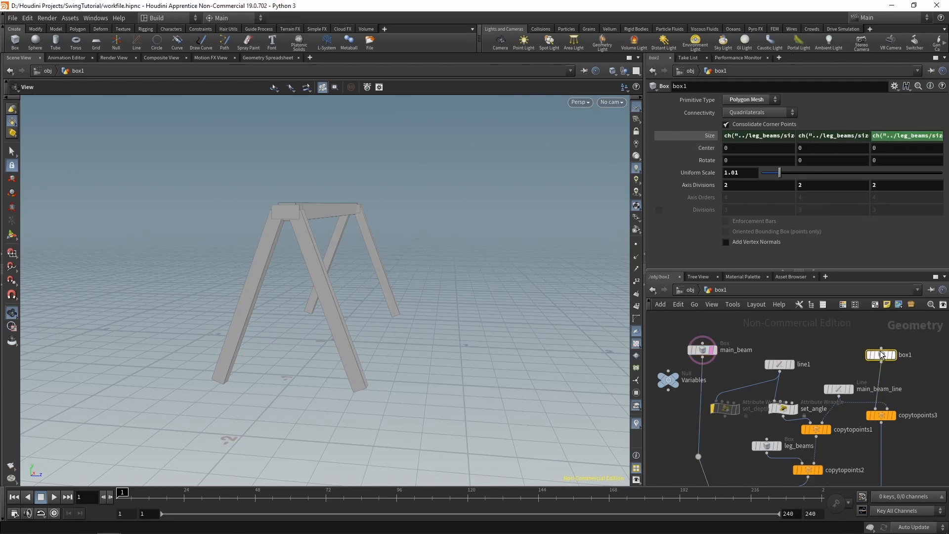
right_click(743, 138)
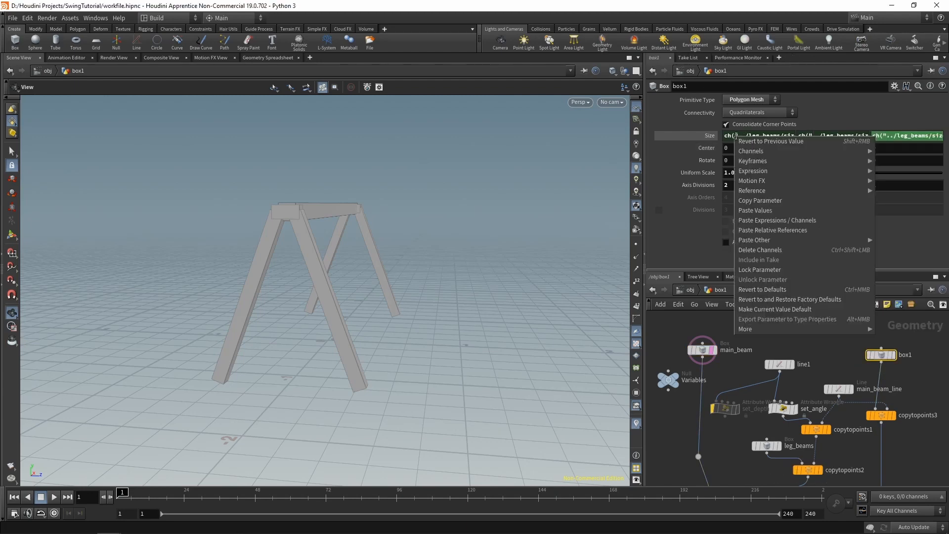
click(776, 228)
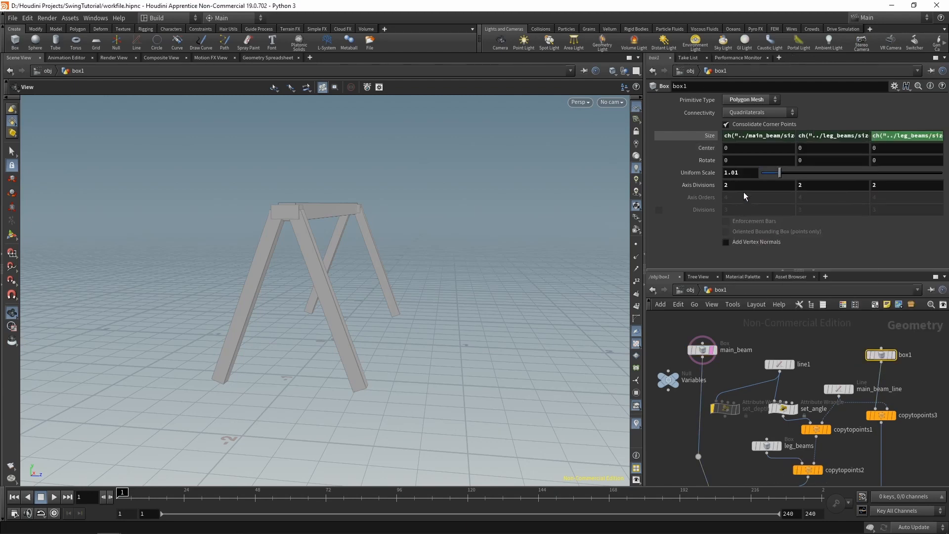
Paste the copied main_beam size as a relative reference into the Y size of box1 and inspect the beam joint
click(716, 135)
click(717, 135)
right_click(817, 136)
click(851, 221)
drag(386, 213, 420, 214)
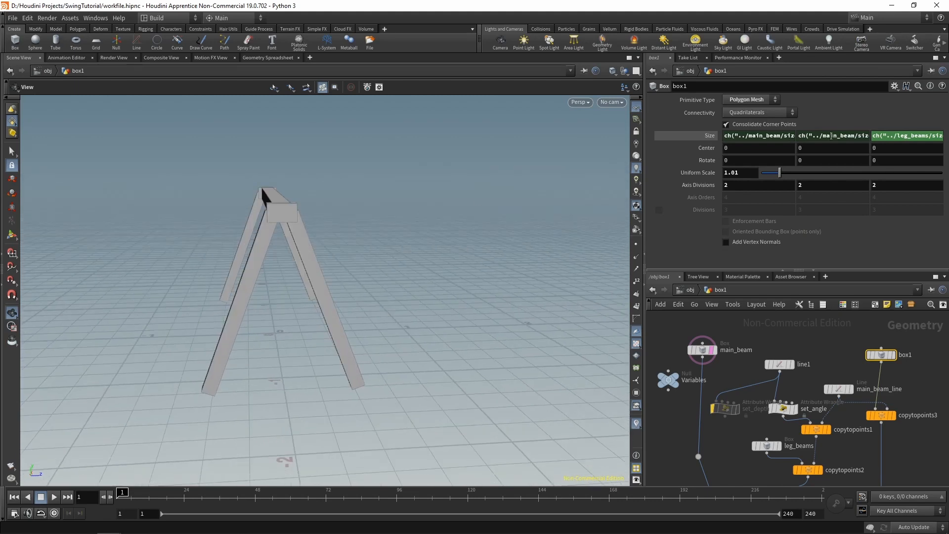
Replace the Z size expression of box1 with the relative reference ch("../main_beam/sizez") and inspect the whole frame
click(686, 137)
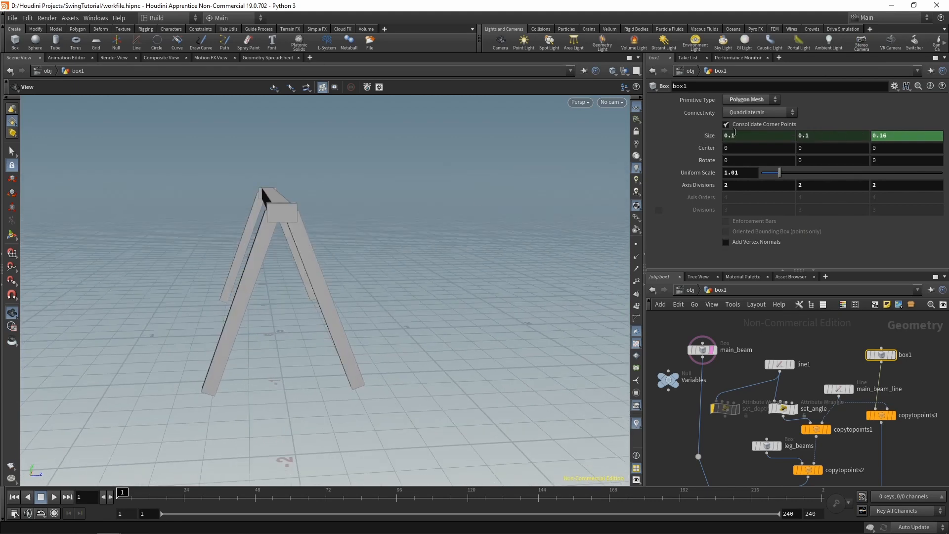
click(713, 137)
click(924, 138)
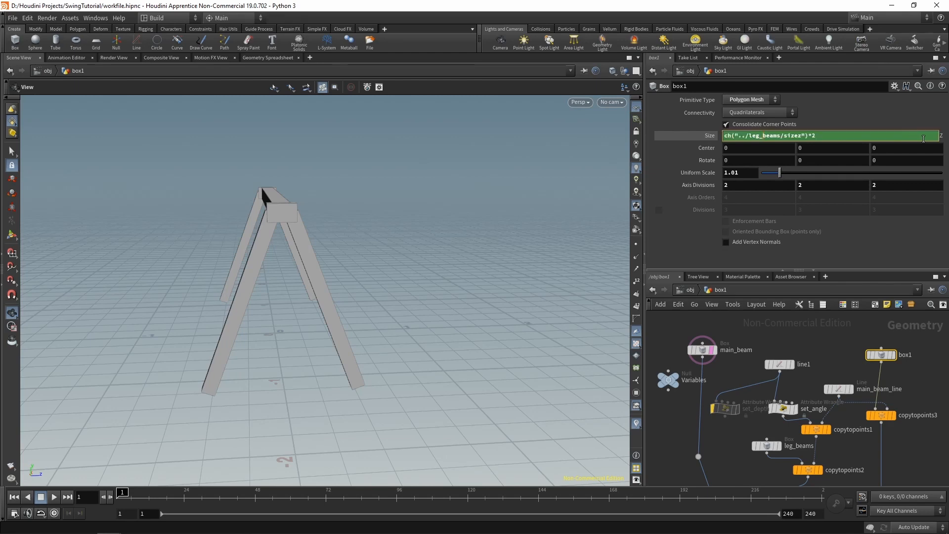
key(ctrl+a)
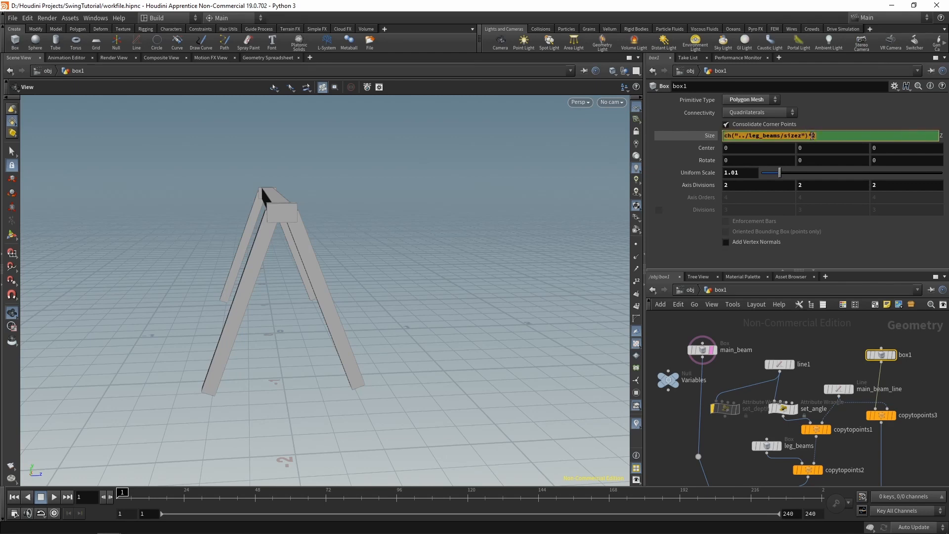
key(BackSpace)
right_click(807, 136)
click(853, 227)
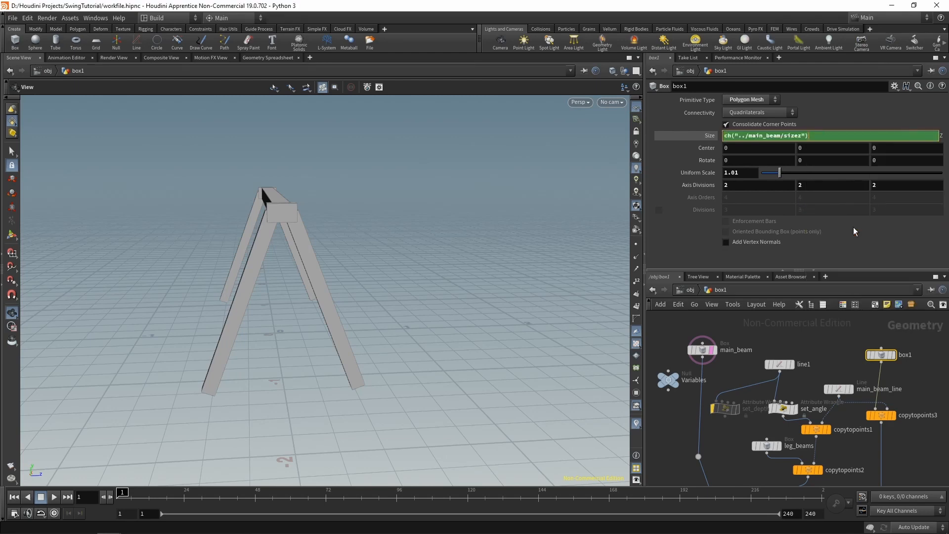
key(Return)
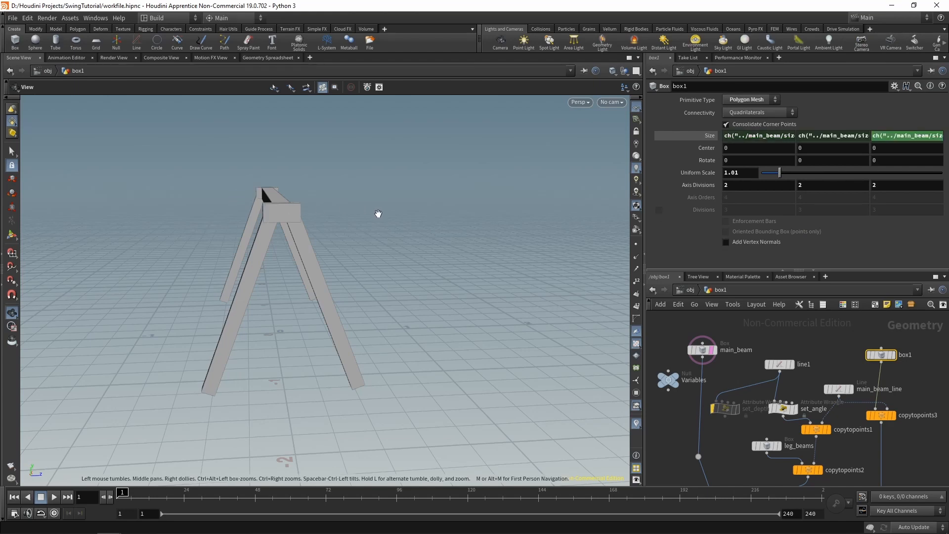
drag(379, 214, 316, 226)
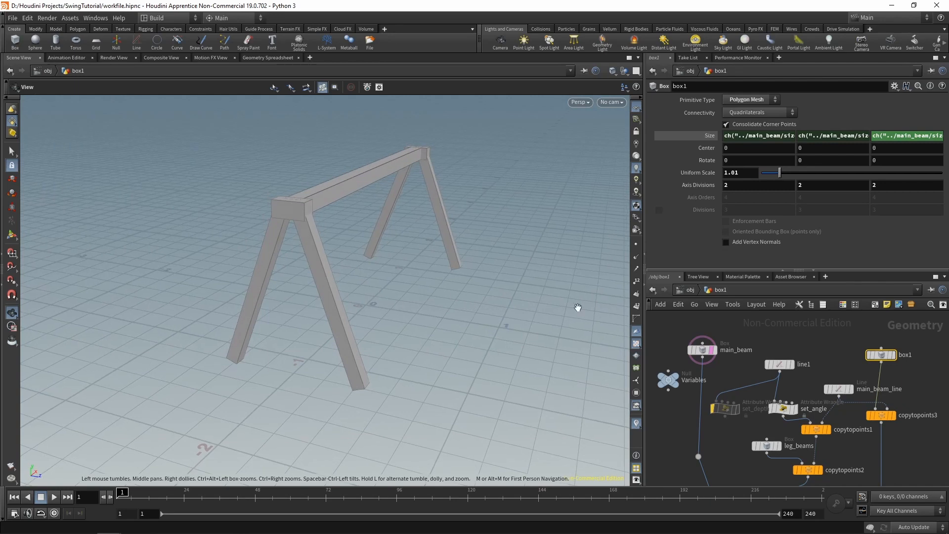
Rename the box1 node as beam_intersections
middle_drag(921, 383, 869, 374)
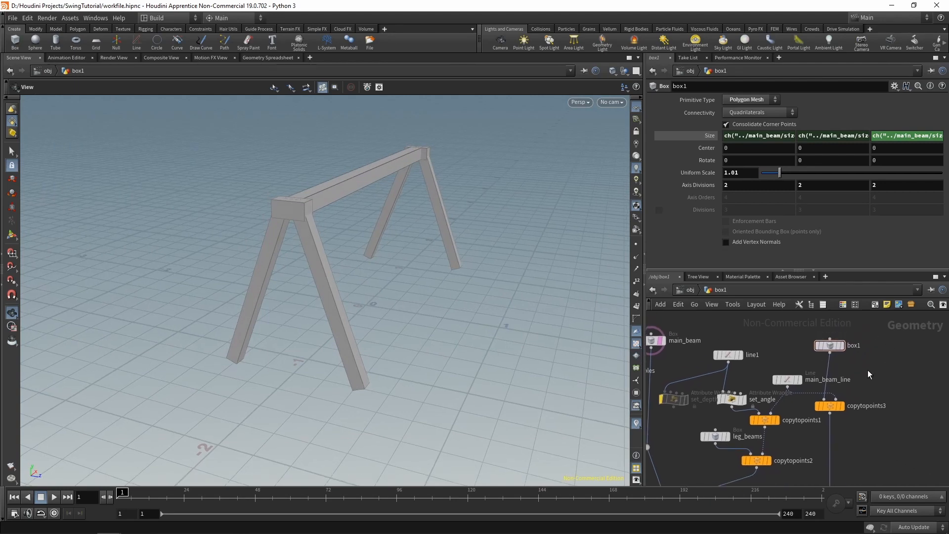
double_click(855, 346)
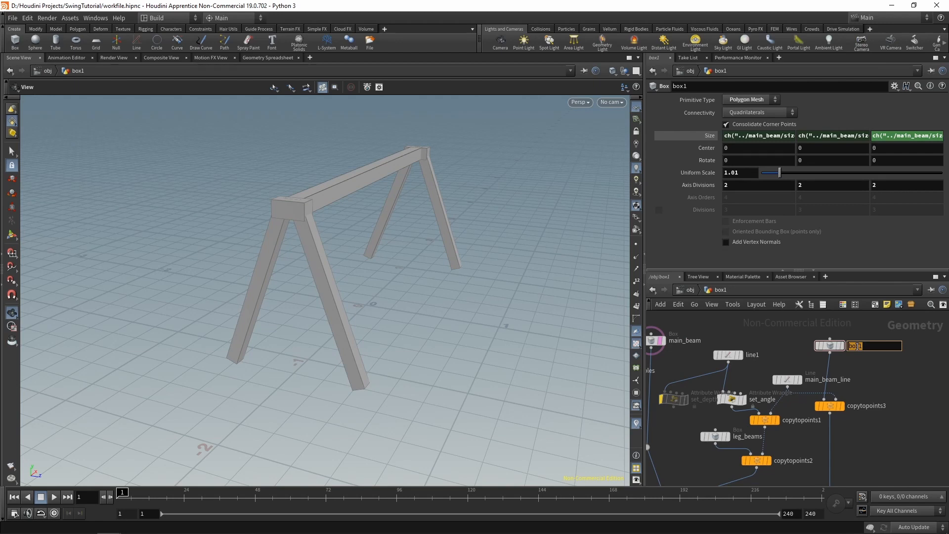
text(intersections)
key(Return)
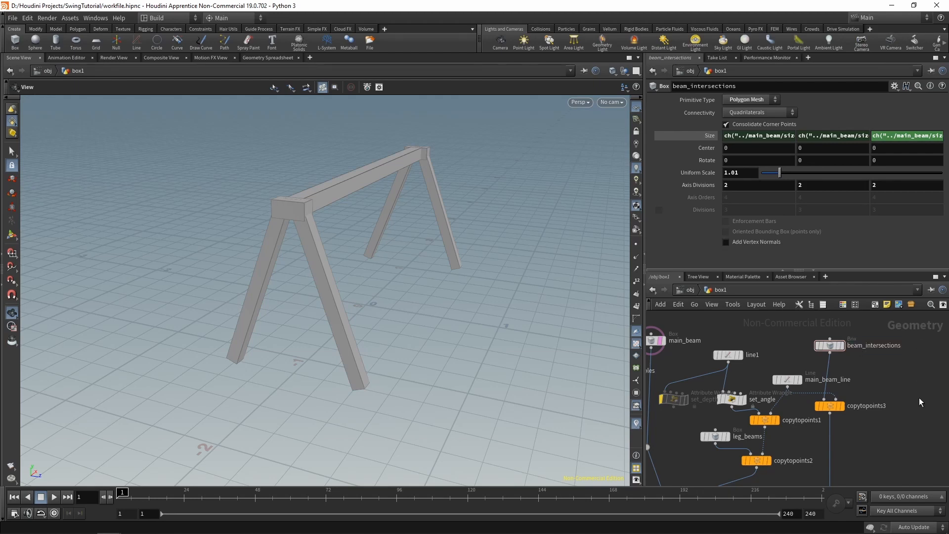
Display the leg_beams box on its own, followed by main_beam_line, to examine how the beam and its guide line relate
middle_drag(887, 420, 886, 374)
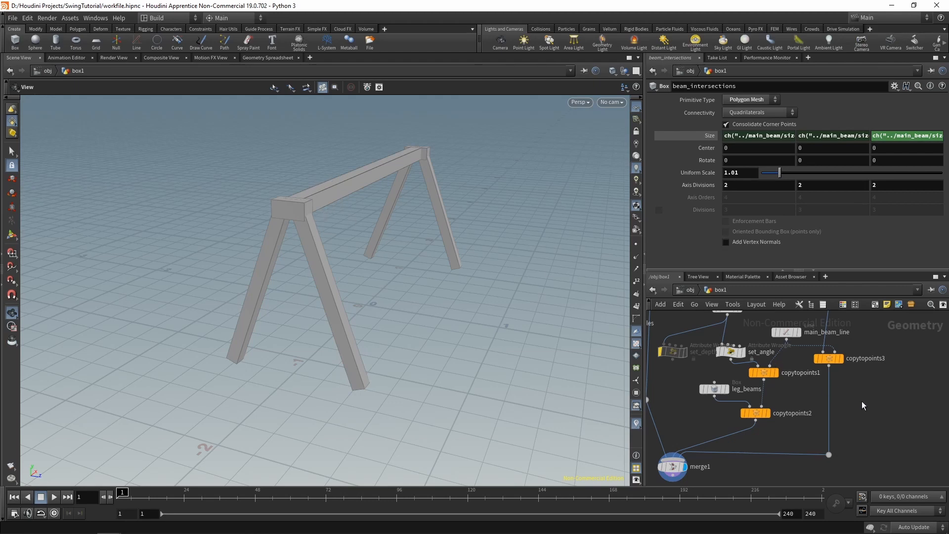
scroll(850, 402, down, 2)
scroll(759, 399, up, 2)
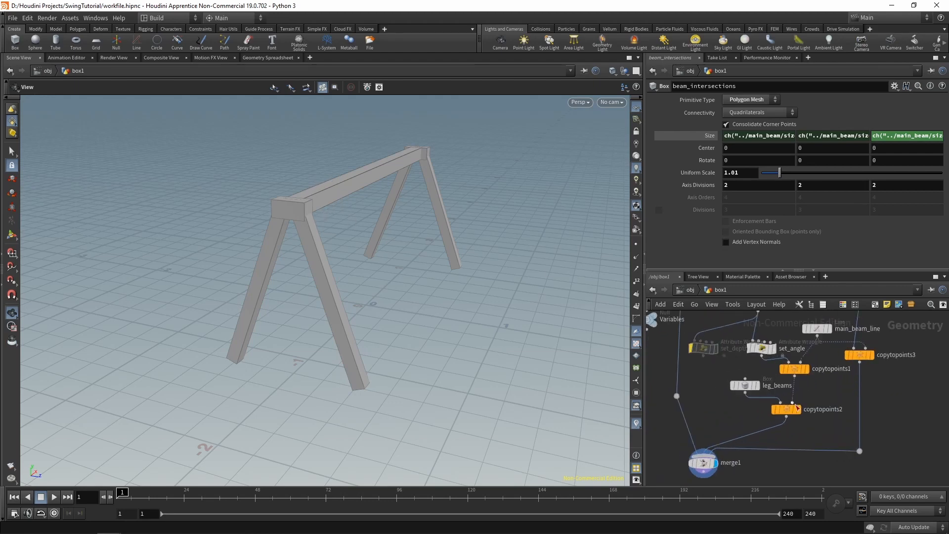
click(759, 387)
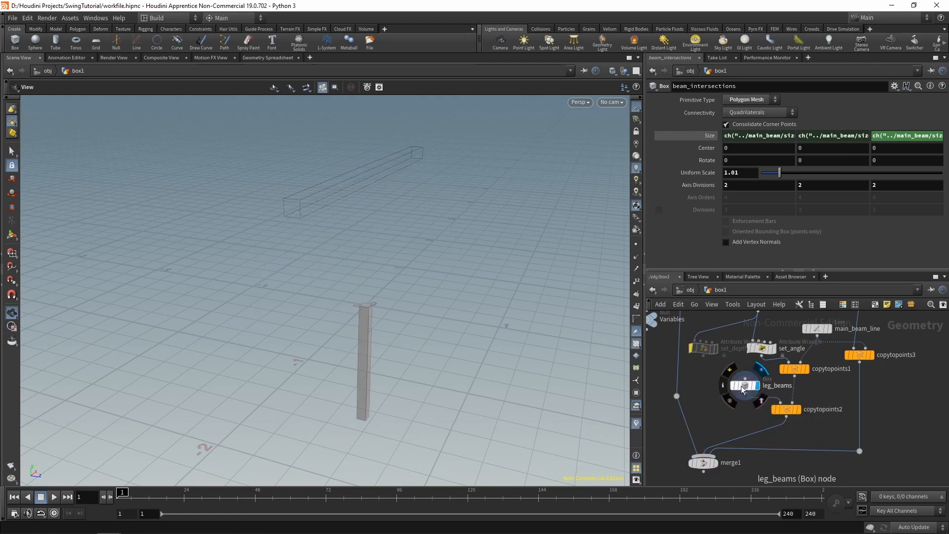
click(741, 390)
middle_drag(742, 389, 728, 420)
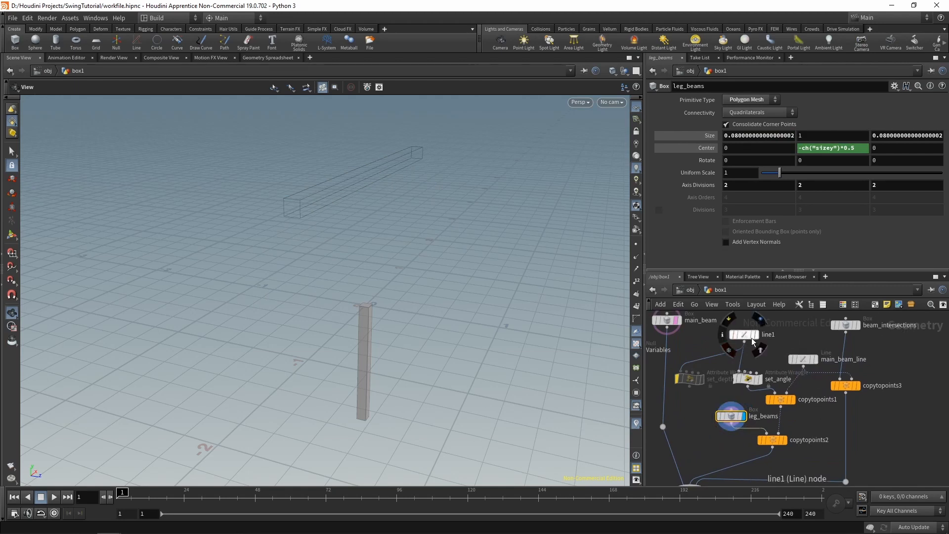
click(815, 360)
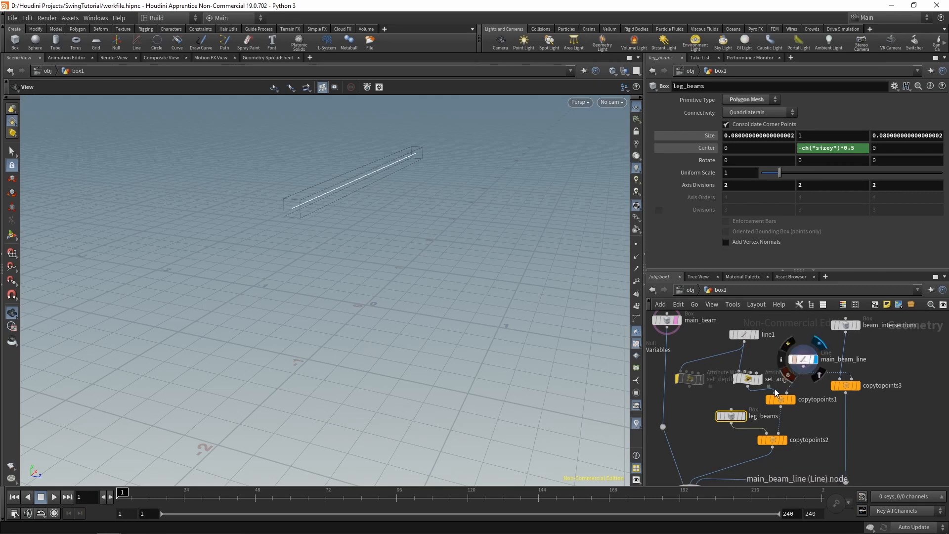
Add a Line node beside leg_beams, show leg_beams as a template and display the new line in the viewport
key(Tab)
text(line)
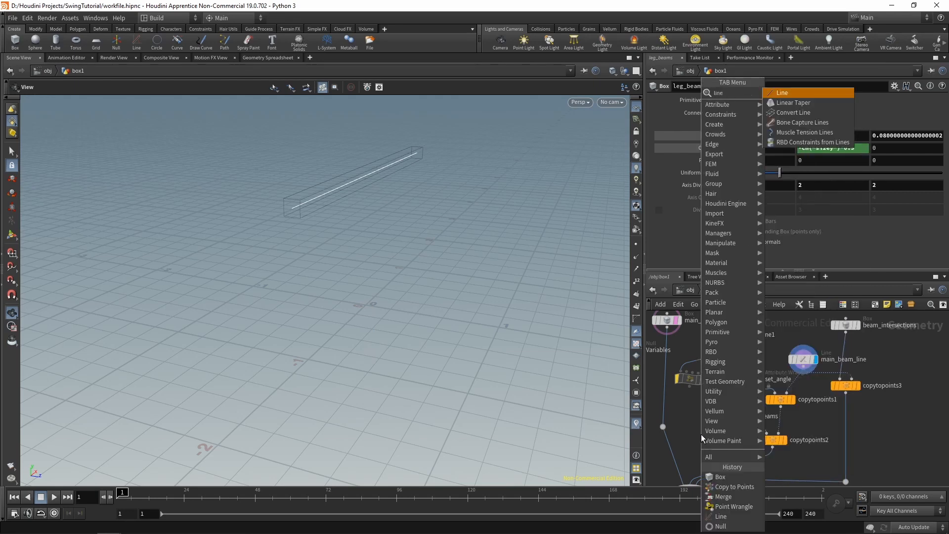
key(Return)
click(701, 434)
click(743, 416)
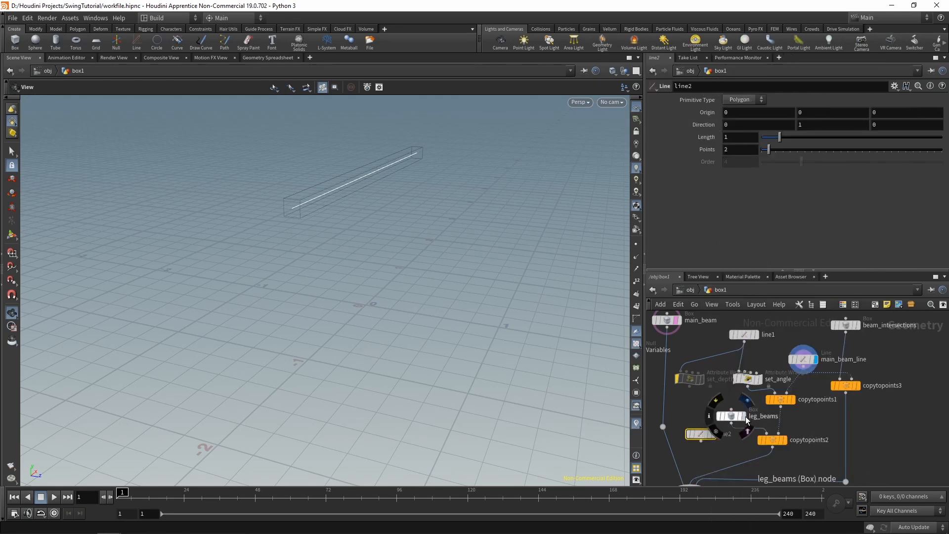
click(713, 435)
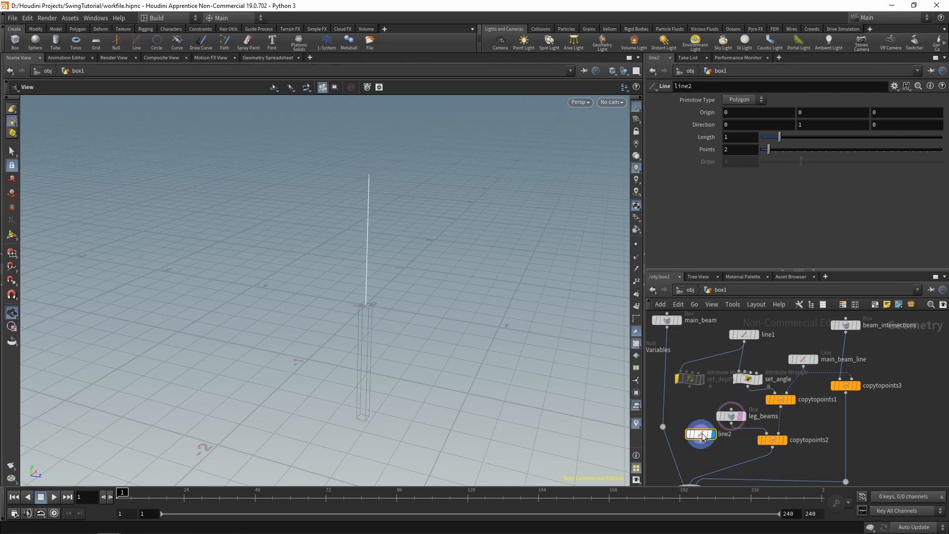
Set line2's Y origin to a relative reference to the Y center of leg_beams, ch("../leg_beams/ty")
click(729, 417)
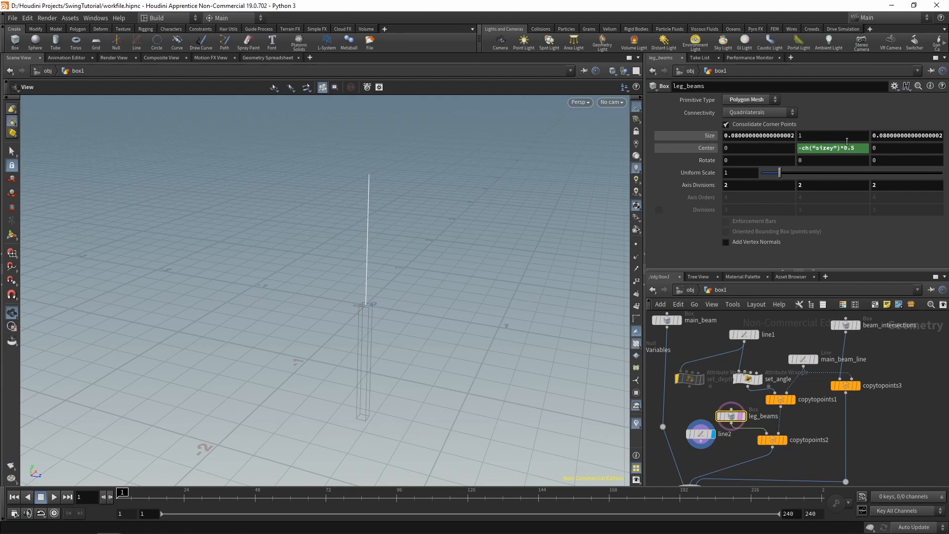
mouse_move(702, 433)
click(701, 433)
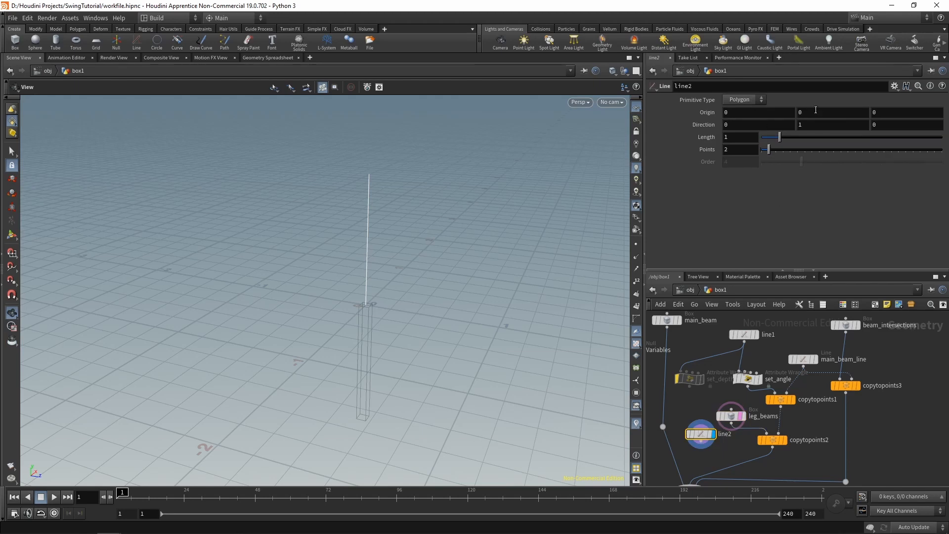
click(731, 416)
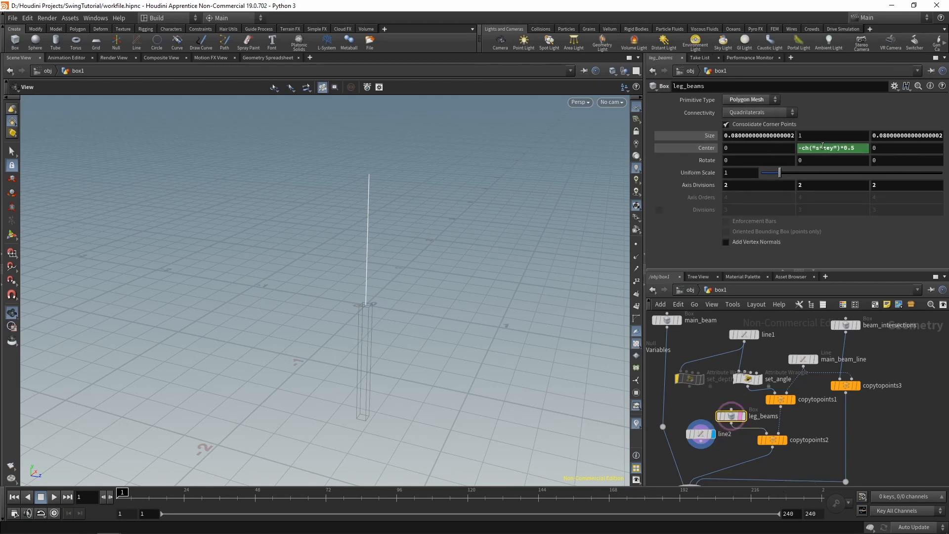
right_click(823, 146)
click(840, 208)
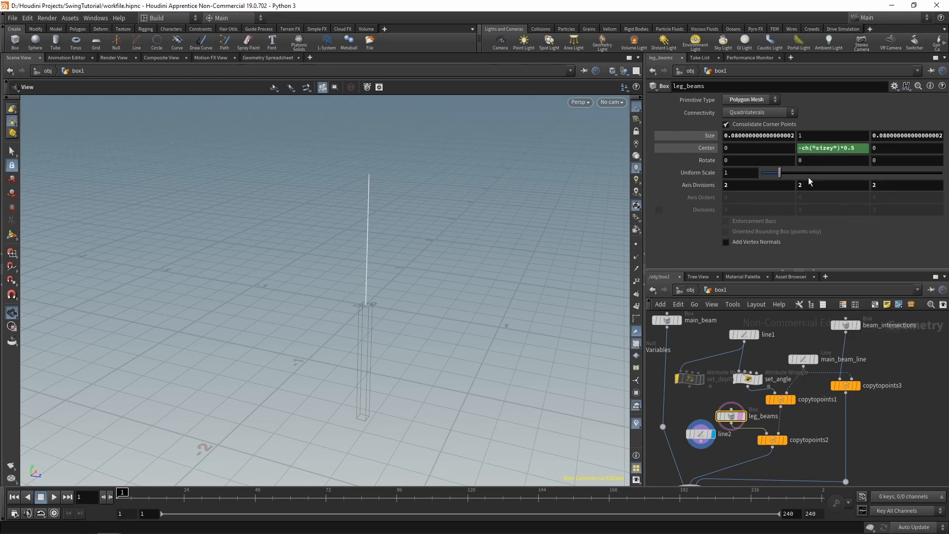
click(710, 432)
right_click(811, 112)
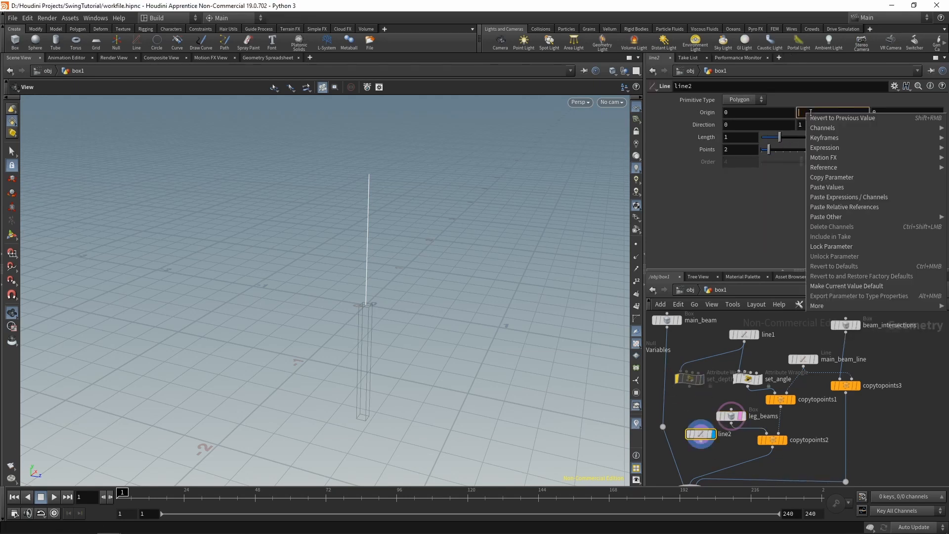
click(824, 207)
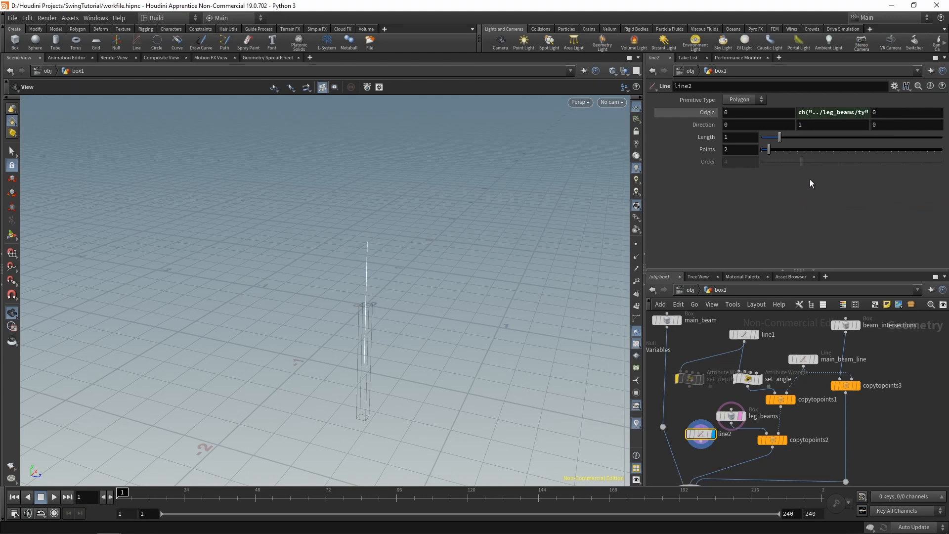
click(688, 109)
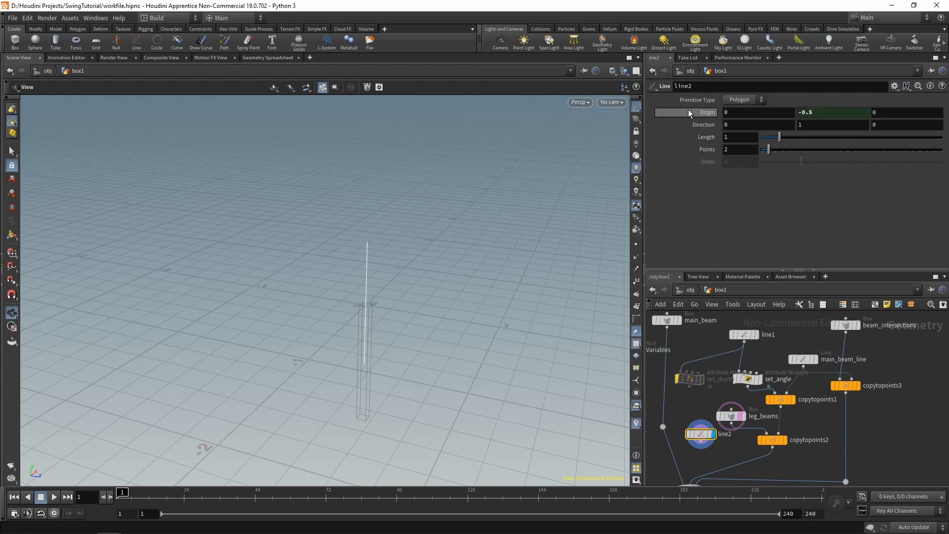
Multiply line2's Y origin expression by 2 and compare the line with the leg_beams template
click(833, 110)
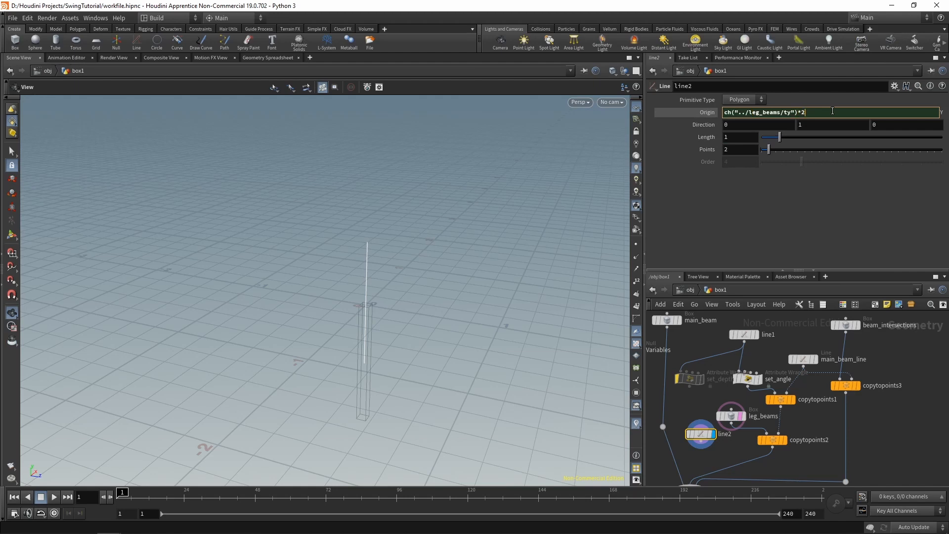
text(*2)
key(Return)
mouse_move(728, 418)
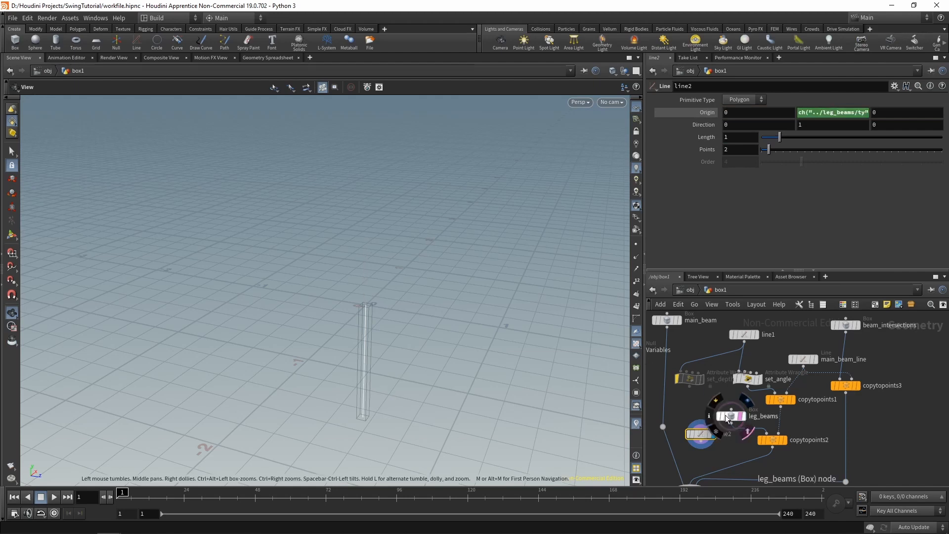
drag(391, 312, 345, 311)
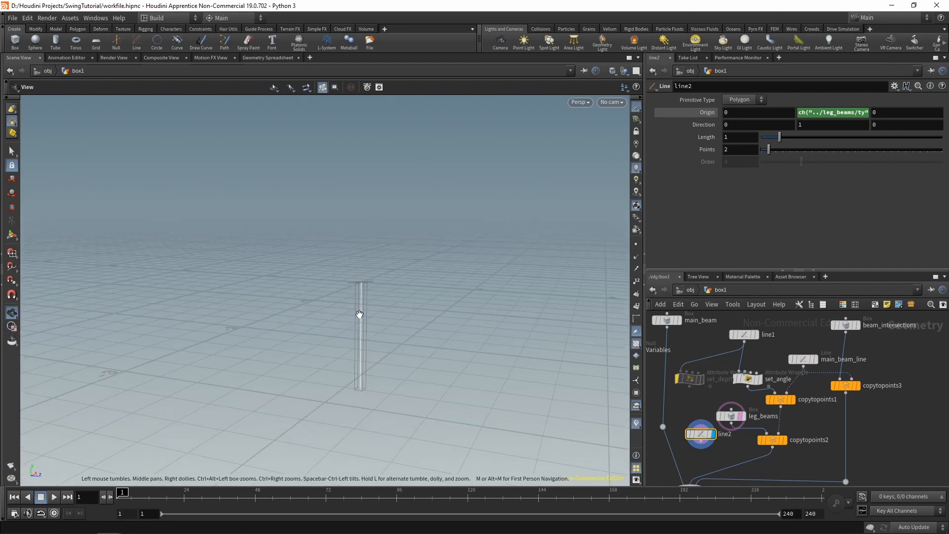
Duplicate copytopoints2, feed line2 into the duplicate's source input, and display the copied leg lines
middle_drag(802, 464, 794, 435)
scroll(786, 427, up, 3)
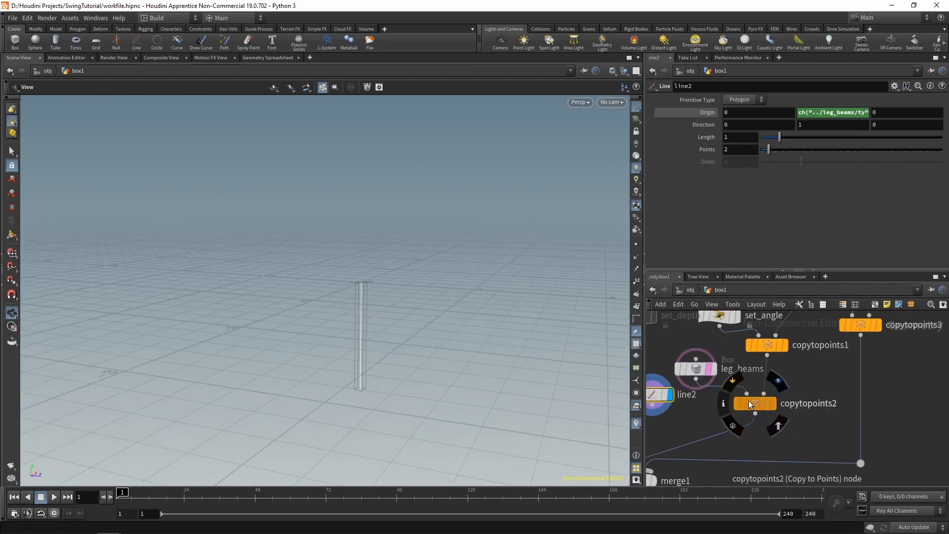
click(749, 401)
key(ctrl+c)
key(ctrl+v)
drag(806, 426, 808, 428)
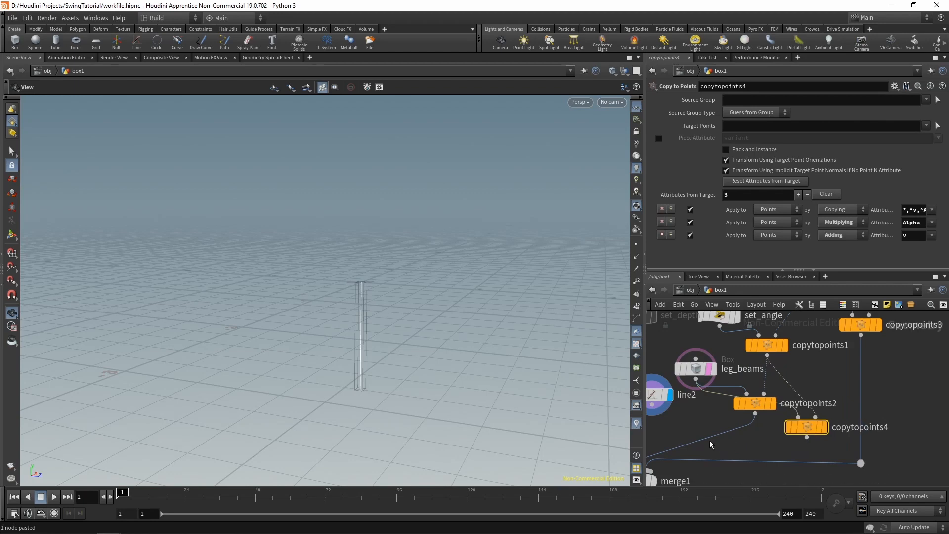
drag(655, 409, 799, 418)
click(826, 426)
drag(424, 241, 373, 311)
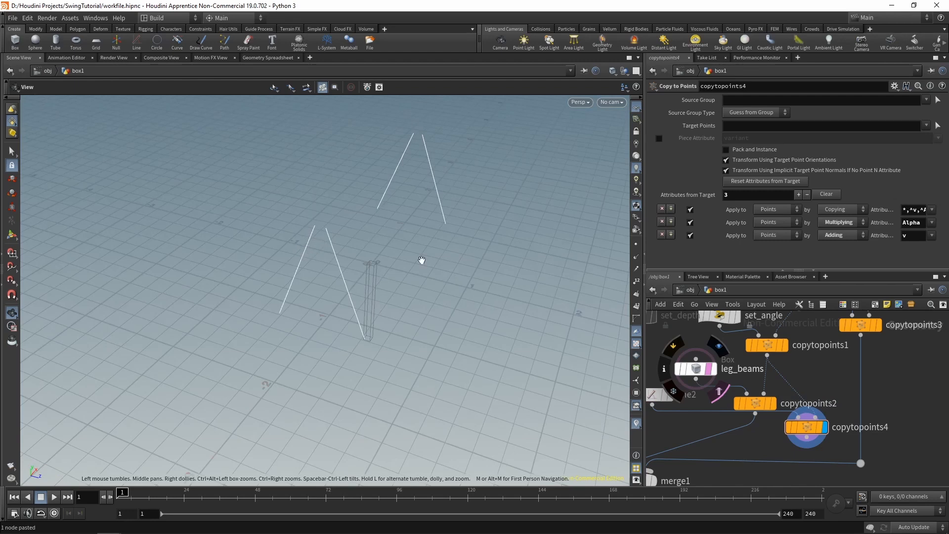
Add a Point Wrangle node below copytopoints4
middle_drag(684, 434, 743, 408)
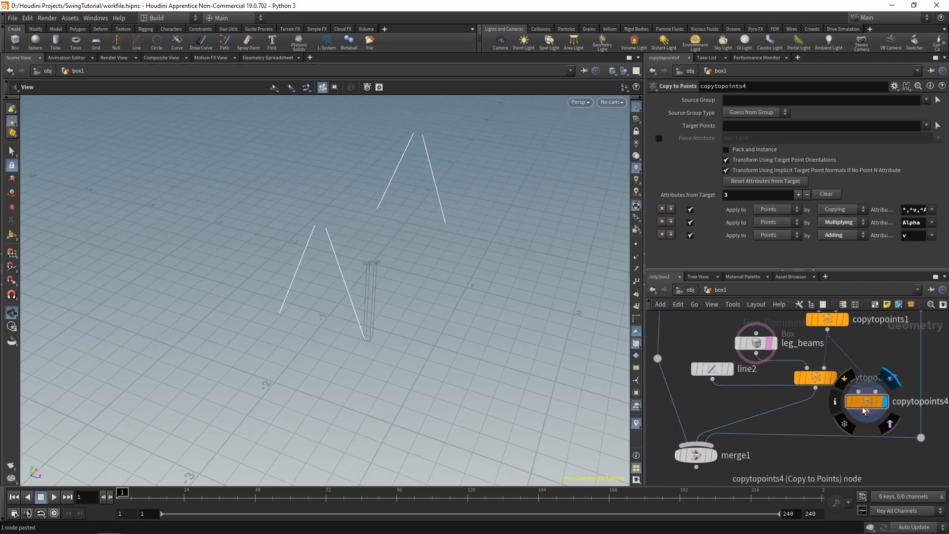
middle_drag(817, 416, 770, 398)
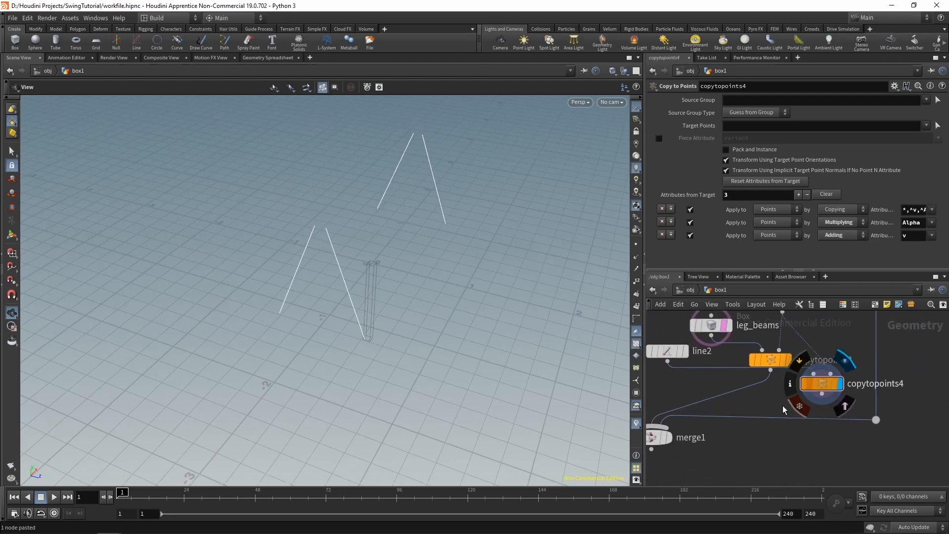
key(Tab)
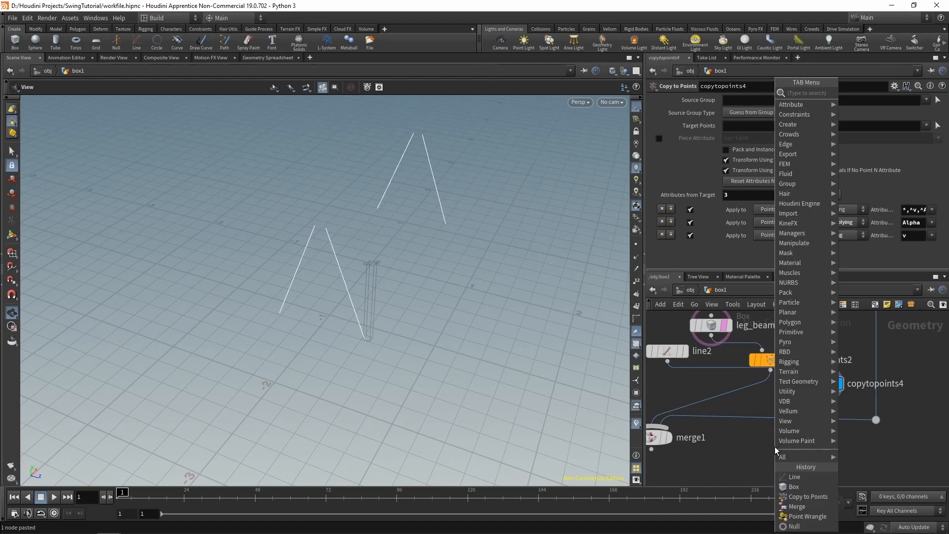
text(point w)
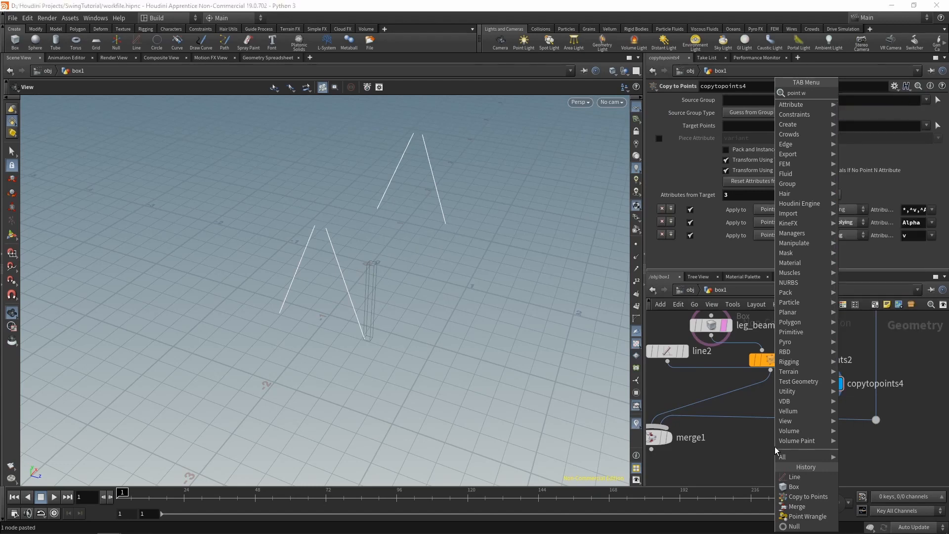
key(Return)
click(817, 446)
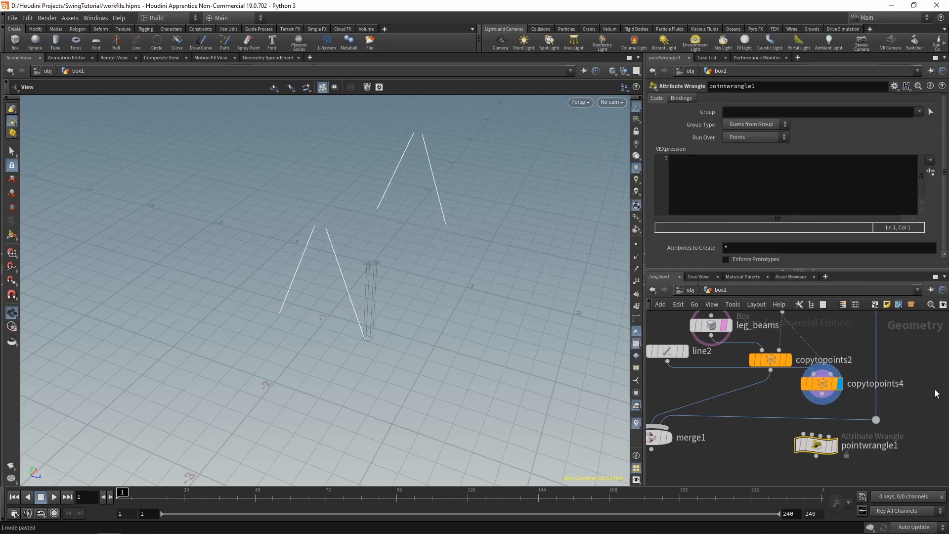
Move line2 and copytopoints4 clear of the other nodes, rewiring line2 as source and copytopoints1 as target through a wire dot
scroll(925, 407, down, 2)
middle_drag(819, 417, 759, 417)
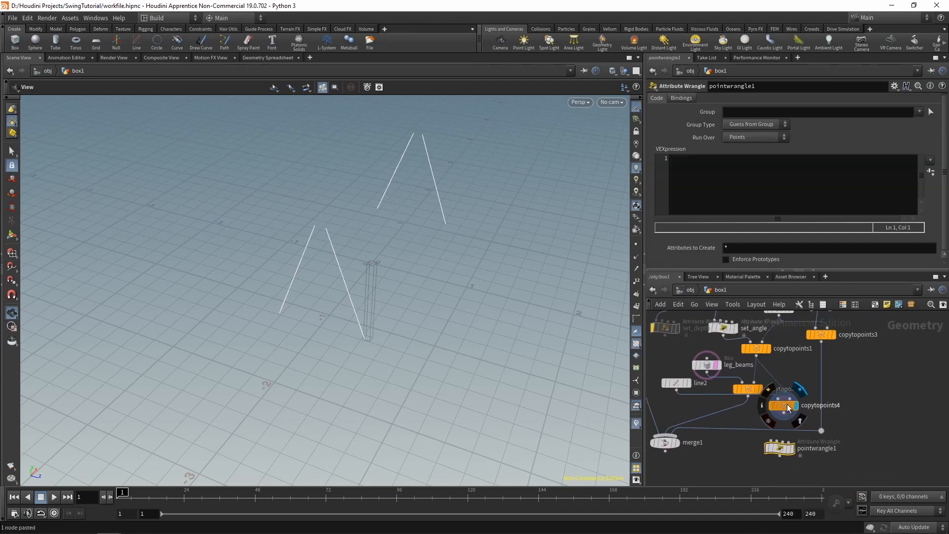
drag(787, 409, 874, 413)
drag(678, 385, 833, 390)
middle_drag(832, 391, 828, 380)
click(751, 345)
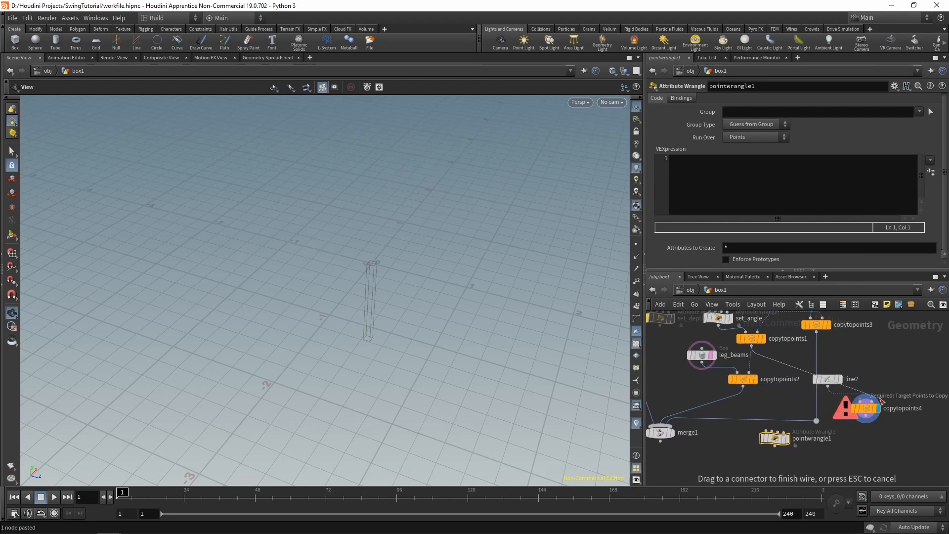
alt+click(787, 361)
drag(807, 360, 873, 355)
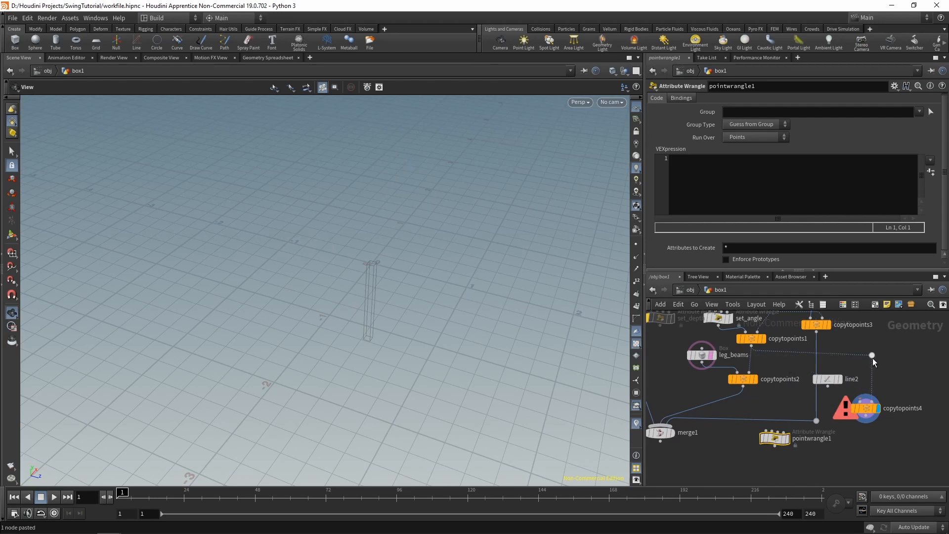
drag(828, 386, 861, 401)
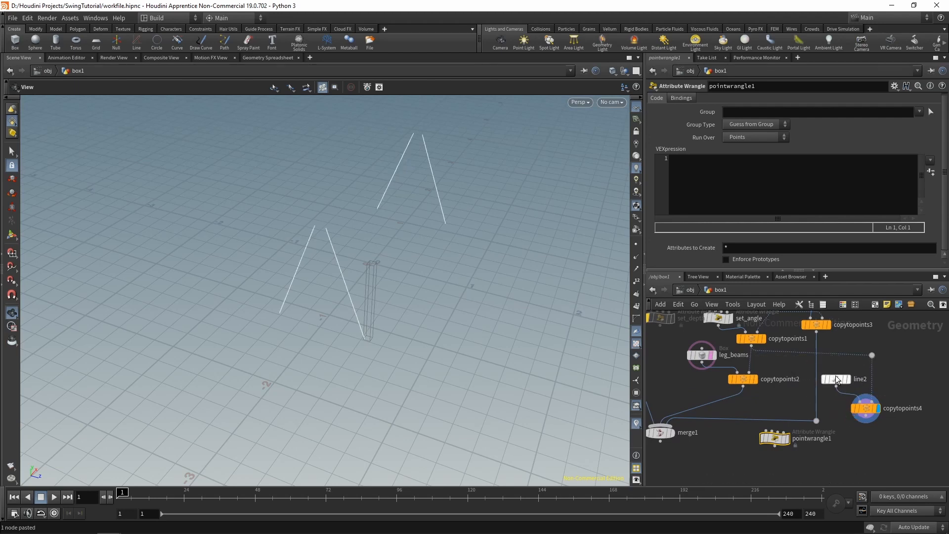
Connect the output of copytopoints4 to the first input of pointwrangle1
middle_drag(792, 444, 716, 427)
drag(701, 421, 767, 417)
click(722, 188)
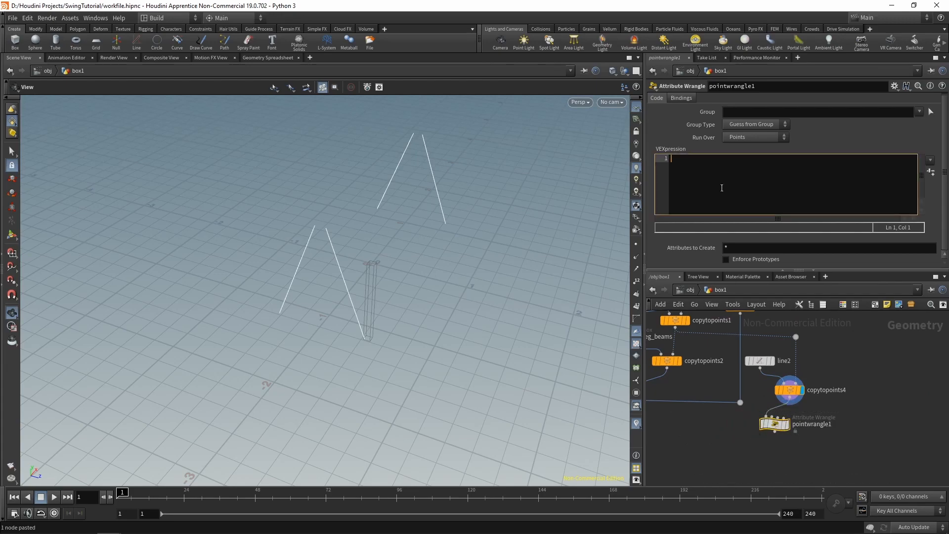
Show point numbers on the leg lines and examine the point positions of pointwrangle1 in its geometry spreadsheet
drag(519, 307, 384, 328)
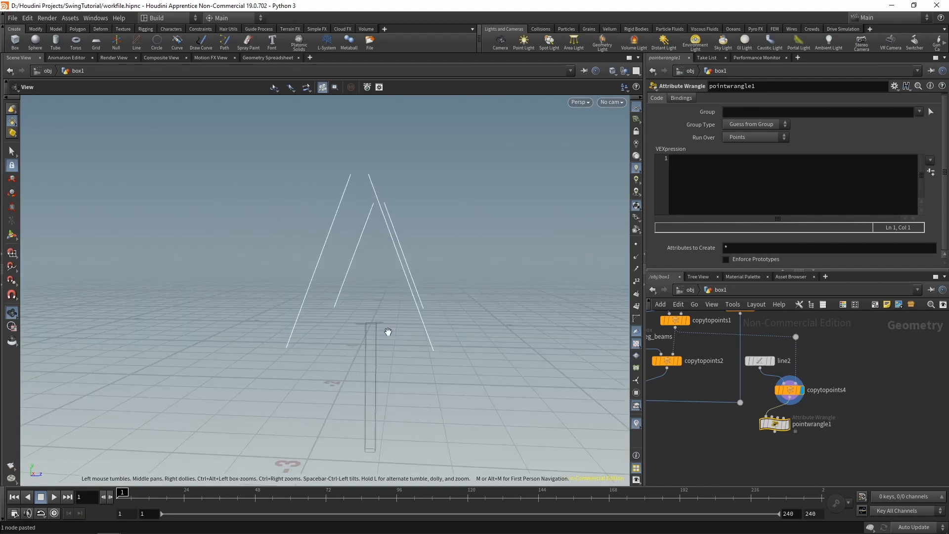
click(637, 282)
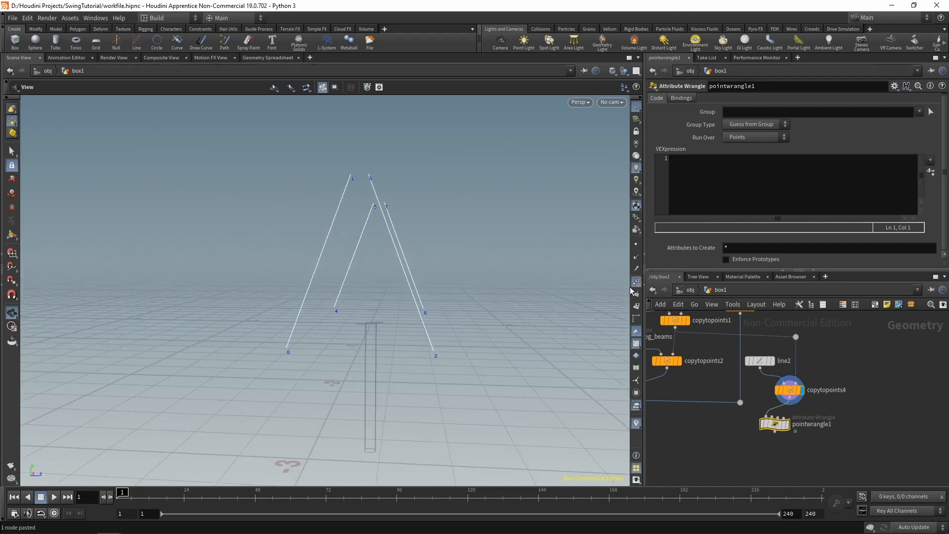
drag(435, 269, 287, 350)
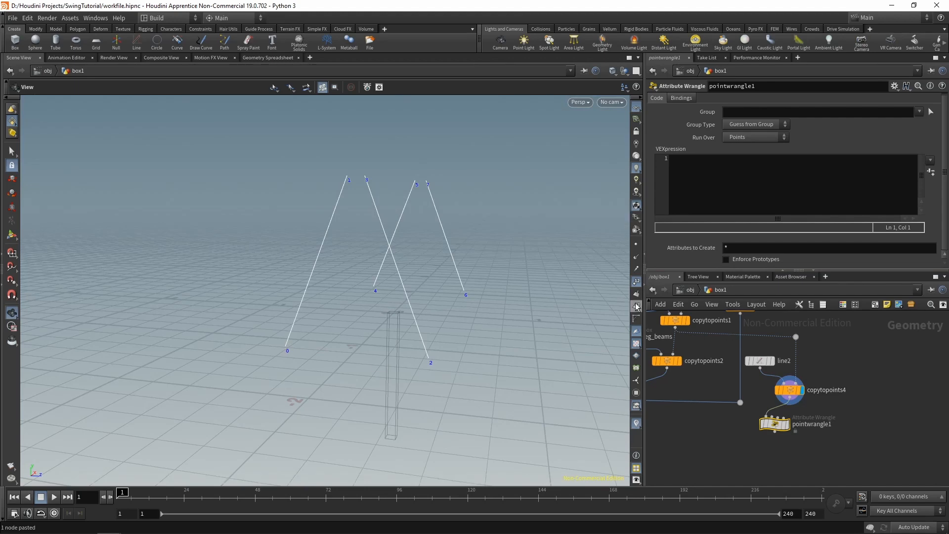
drag(775, 424, 789, 418)
right_click(788, 417)
click(804, 402)
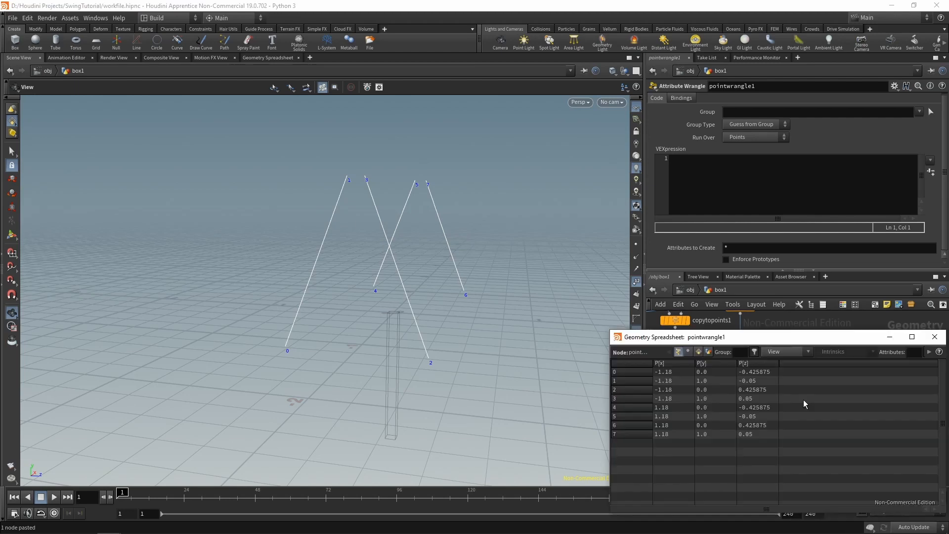
click(935, 336)
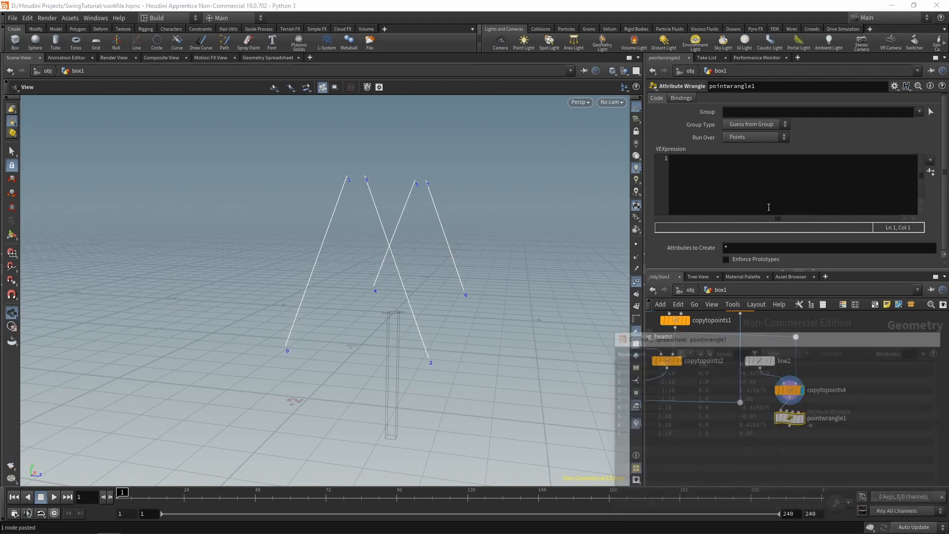
click(717, 166)
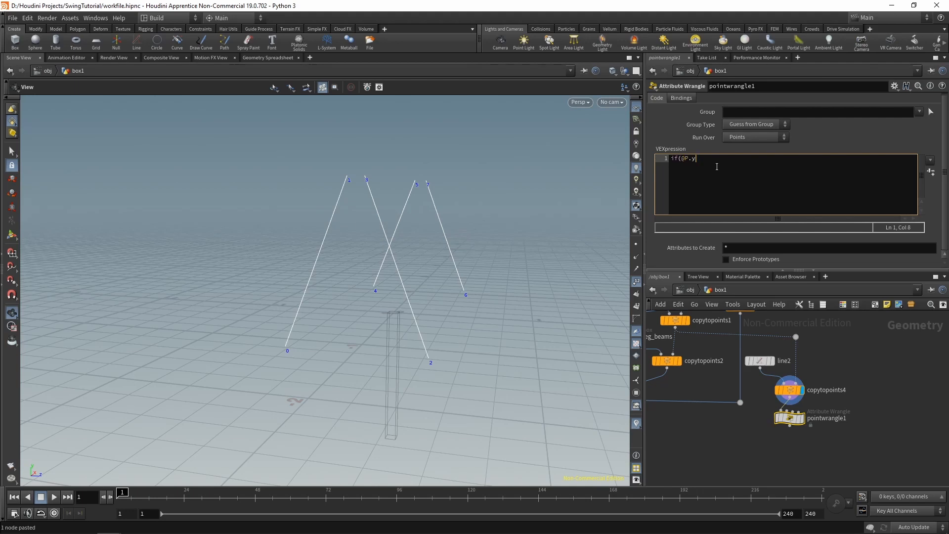
text(if(@P.y > 0.01)
key(Return)
text({)
key(Return)
text(})
key(Up)
key(Return)
text(remove)
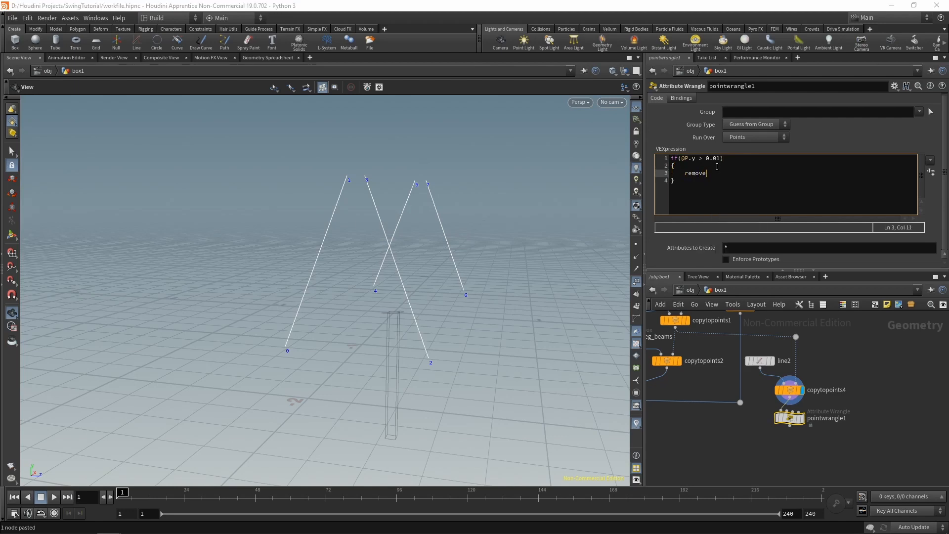
text(point(0, @ptnum);)
click(801, 418)
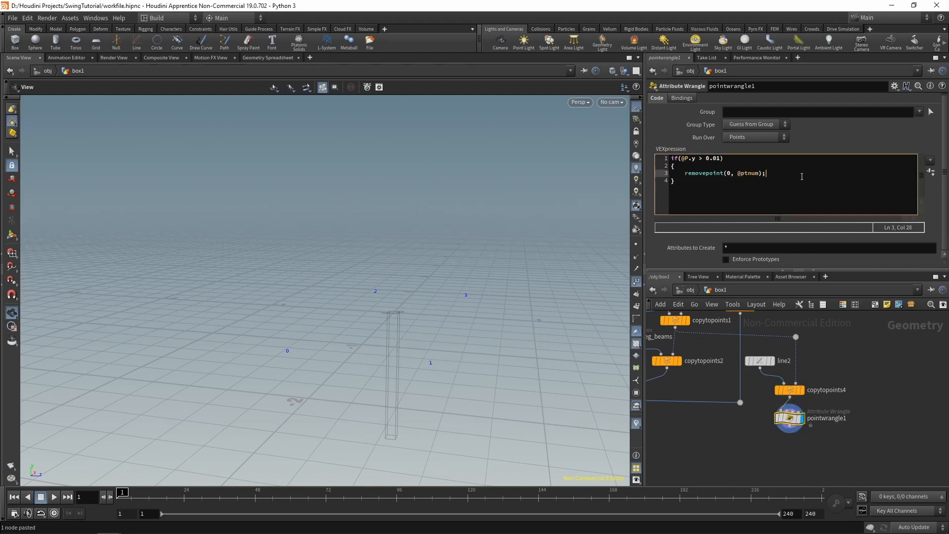
Append the VEX lines v@up = {0, 1, 0}; and v@N = set(0, 0, sign(@P.z)); below the point-removal block
click(783, 201)
key(Return)
key(Return)
text(v@N)
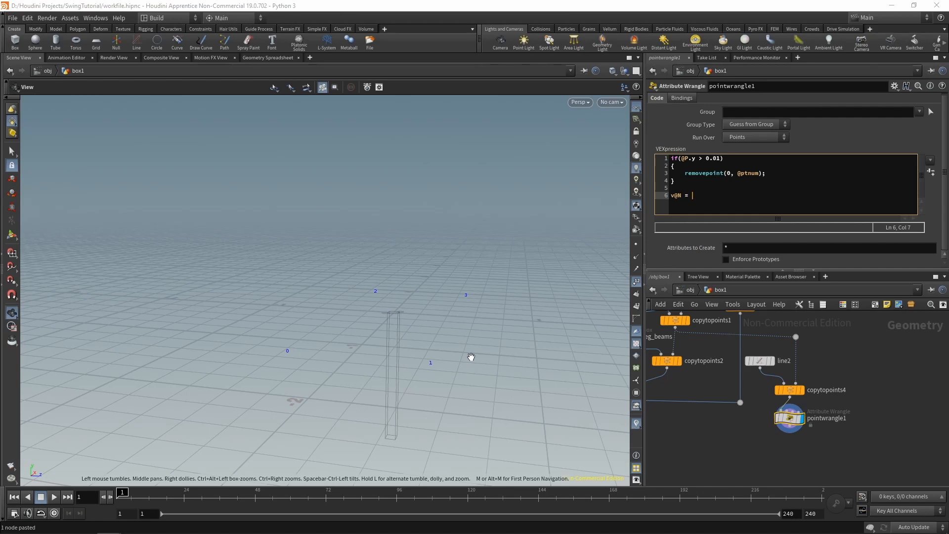
text(= set(0, 0,)
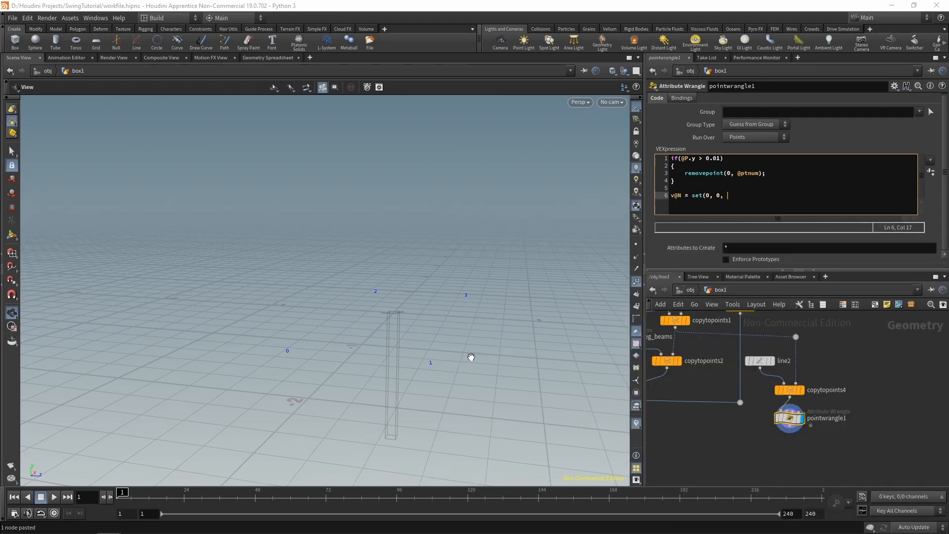
text( sign(@P.z));)
key(Home)
key(Return)
key(Up)
text(v@up = {0,)
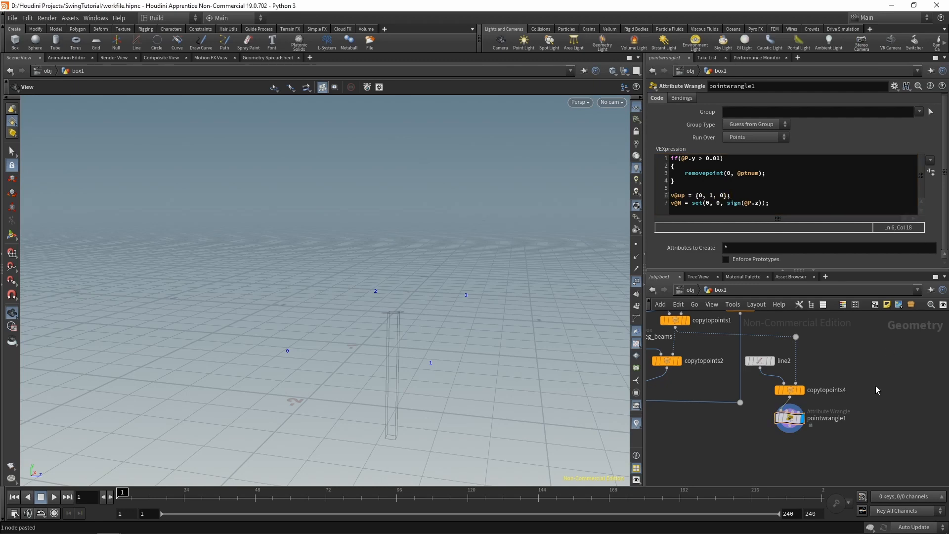
middle_drag(876, 386, 897, 383)
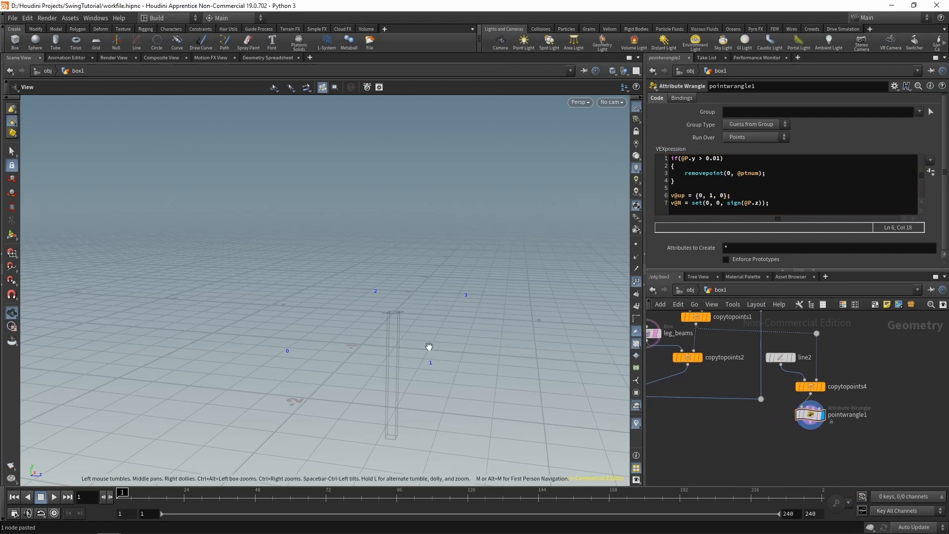
Add a Copy to Points node below pointwrangle1 and feed the wrangle's output into its second input as target points
middle_drag(784, 437, 766, 431)
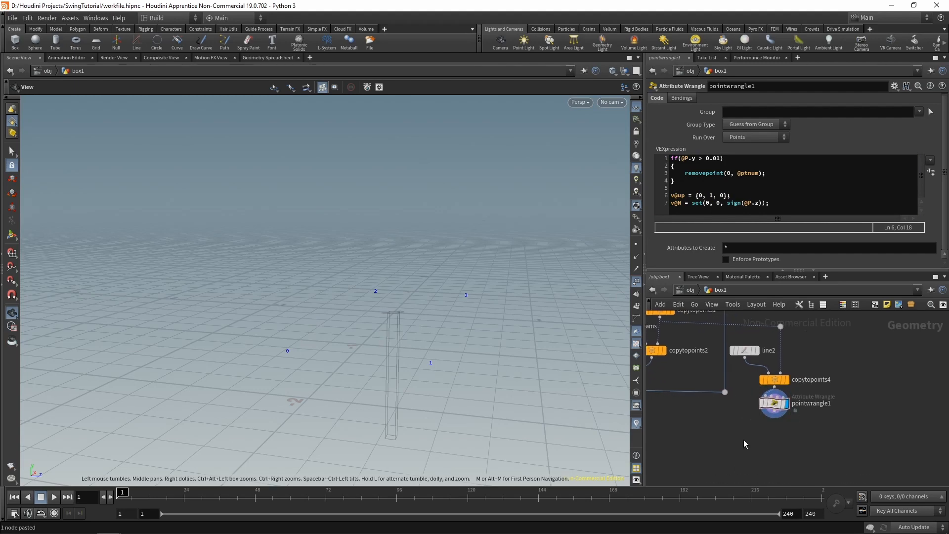
key(Tab)
text(copytop)
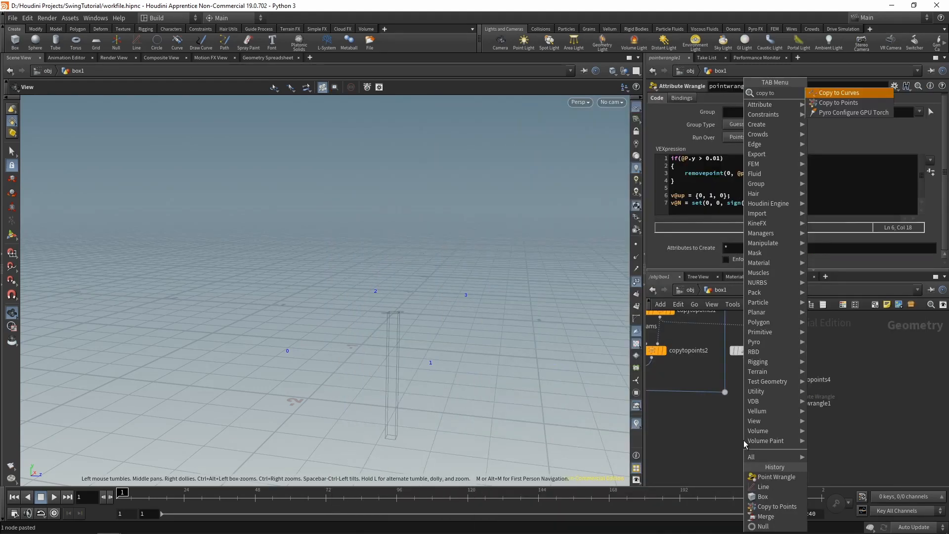
key(Return)
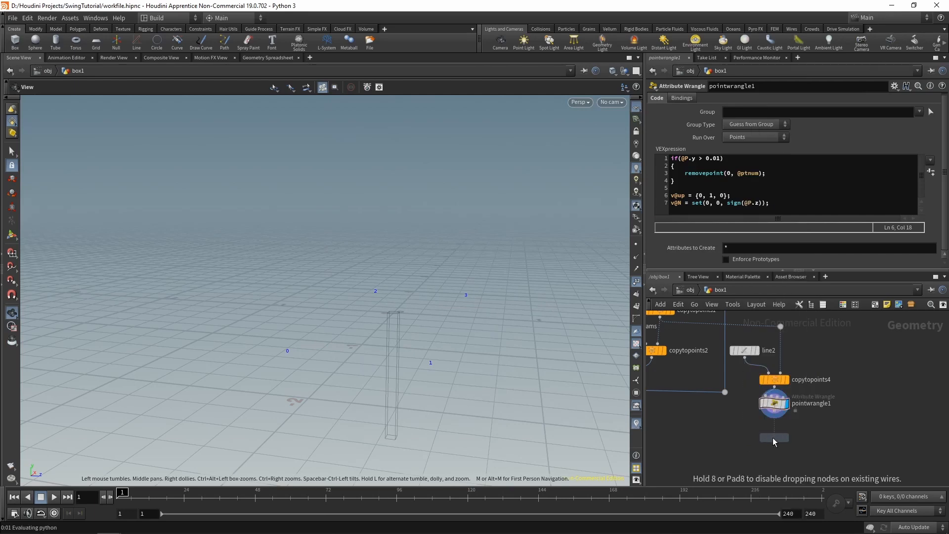
click(773, 438)
click(775, 418)
click(787, 430)
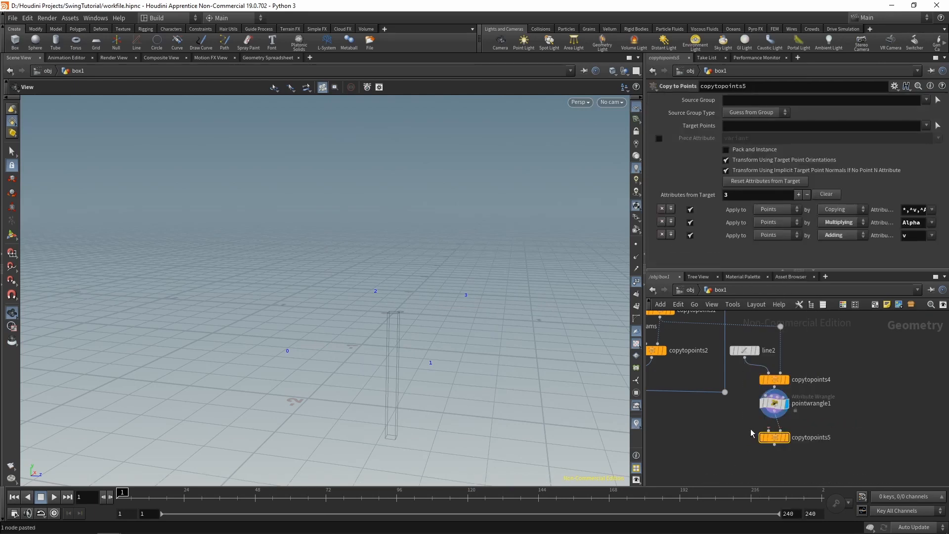
Add a Box node beside pointwrangle1 and wire it into the first input of copytopoints5
middle_drag(724, 418, 778, 438)
scroll(776, 438, down, 1)
scroll(760, 444, up, 1)
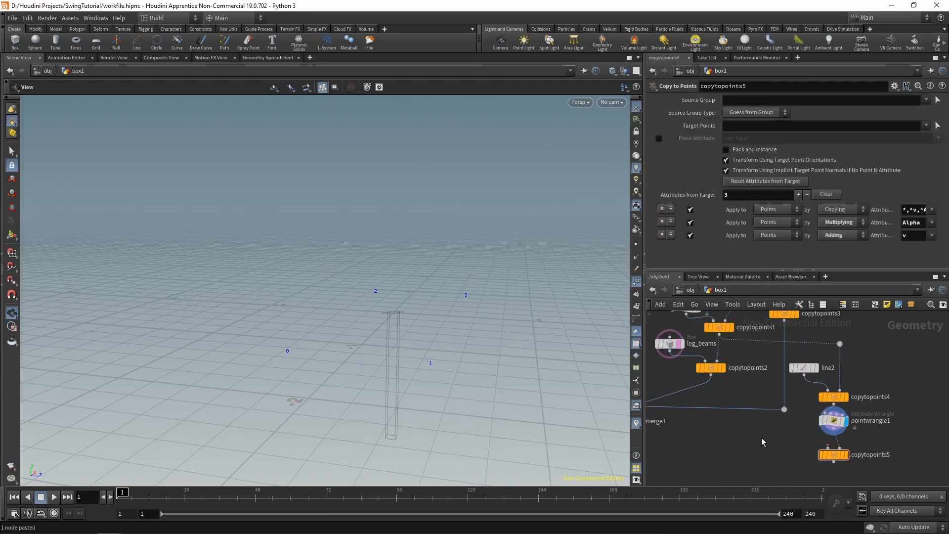
key(Tab)
text(box)
key(Return)
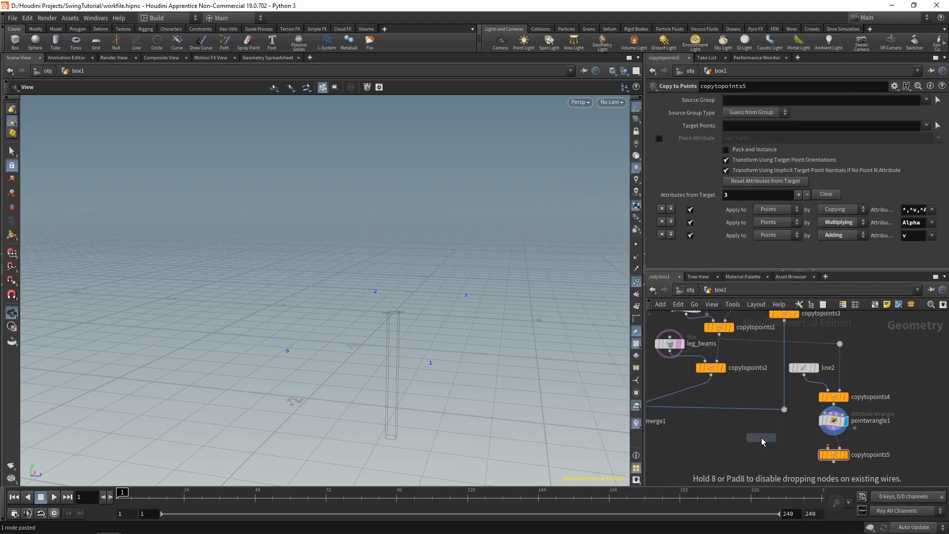
click(773, 425)
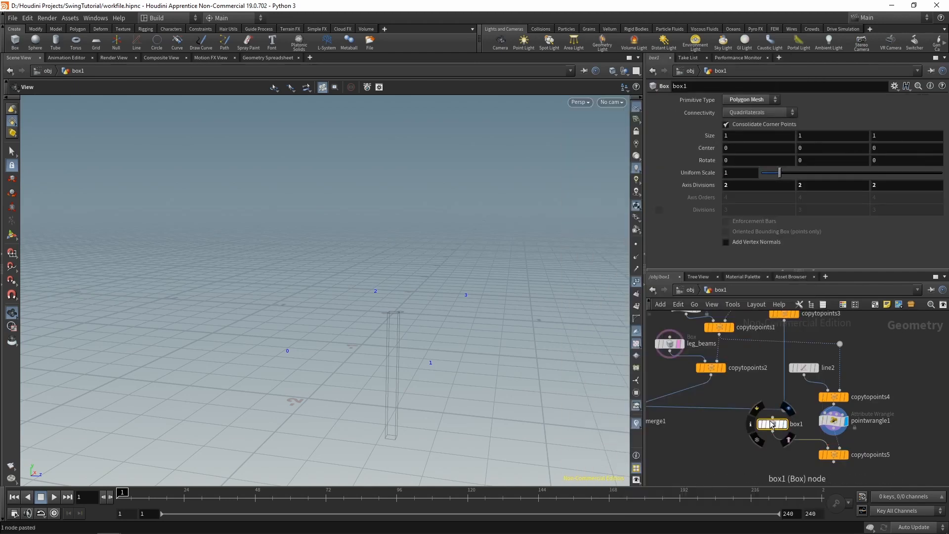
drag(772, 424, 775, 426)
click(743, 135)
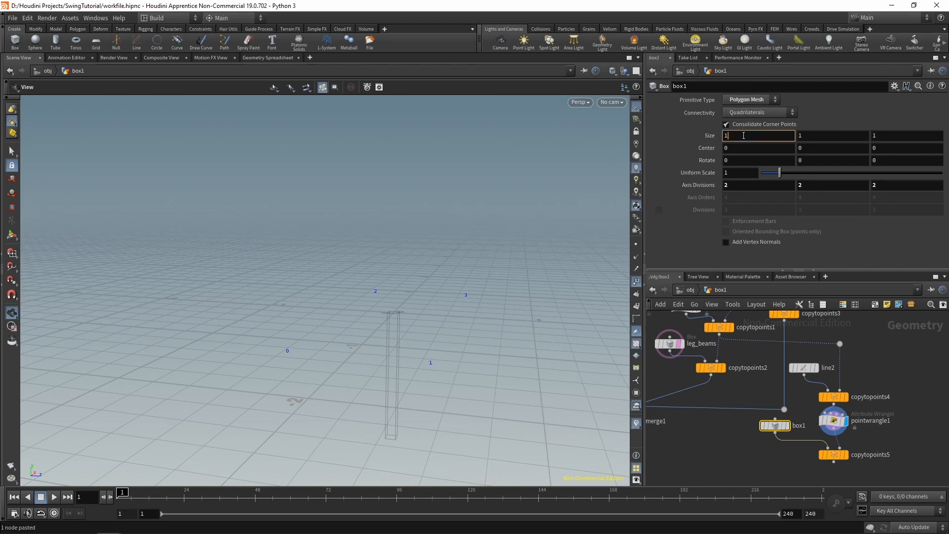
text(.1)
middle_drag(721, 395, 748, 432)
scroll(748, 432, down, 1)
middle_drag(690, 372, 741, 410)
click(702, 352)
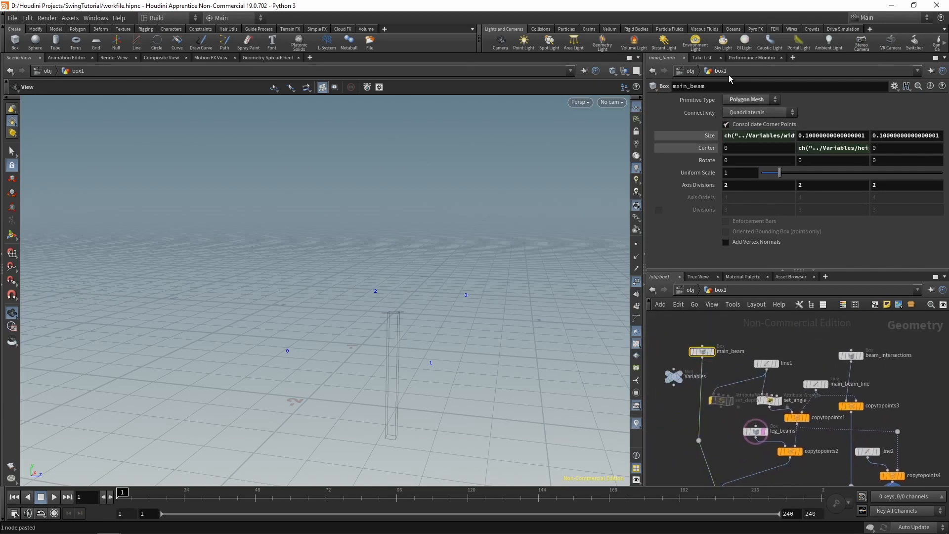
Copy the leg_beams Size parameter and paste it into box1's Size as relative references
middle_drag(696, 448, 700, 426)
click(724, 404)
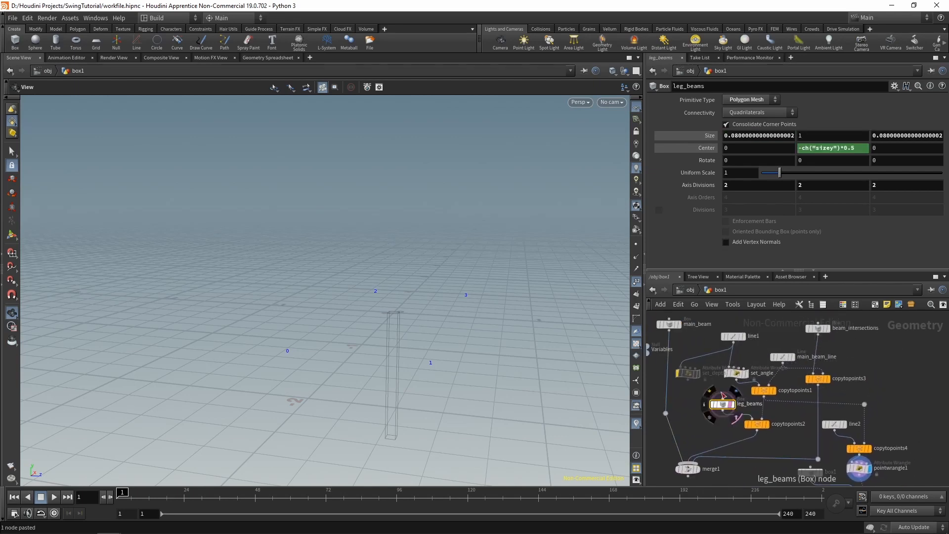
right_click(699, 136)
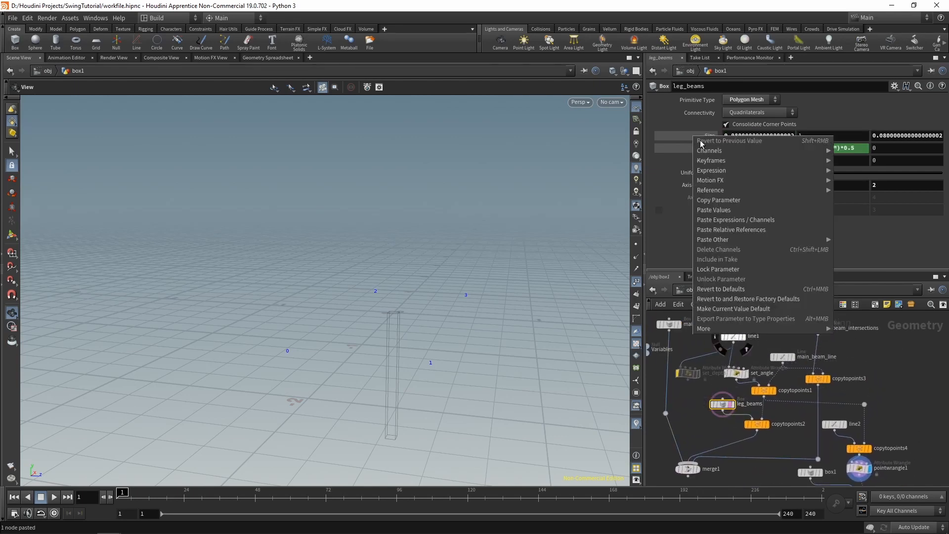
click(732, 202)
middle_drag(930, 422, 899, 369)
scroll(899, 369, up, 2)
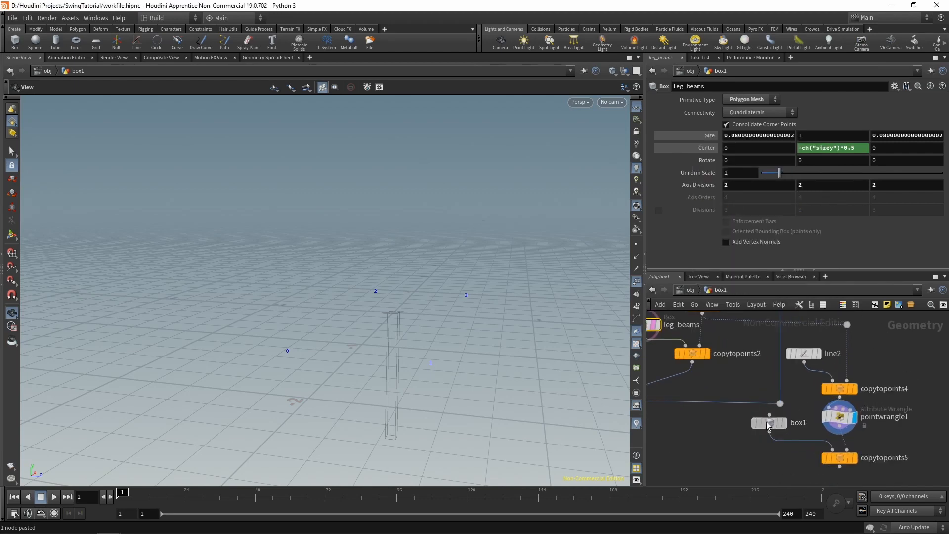
click(768, 423)
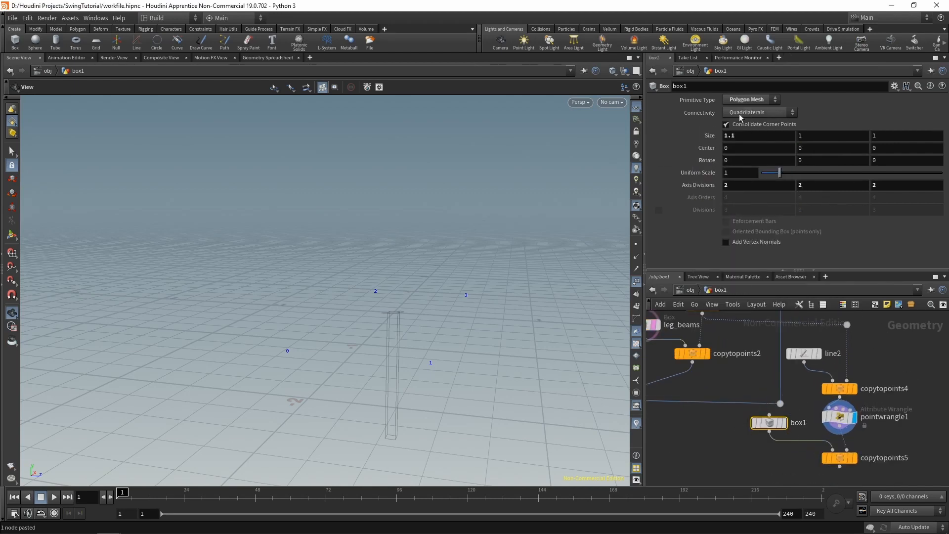
right_click(693, 139)
click(742, 234)
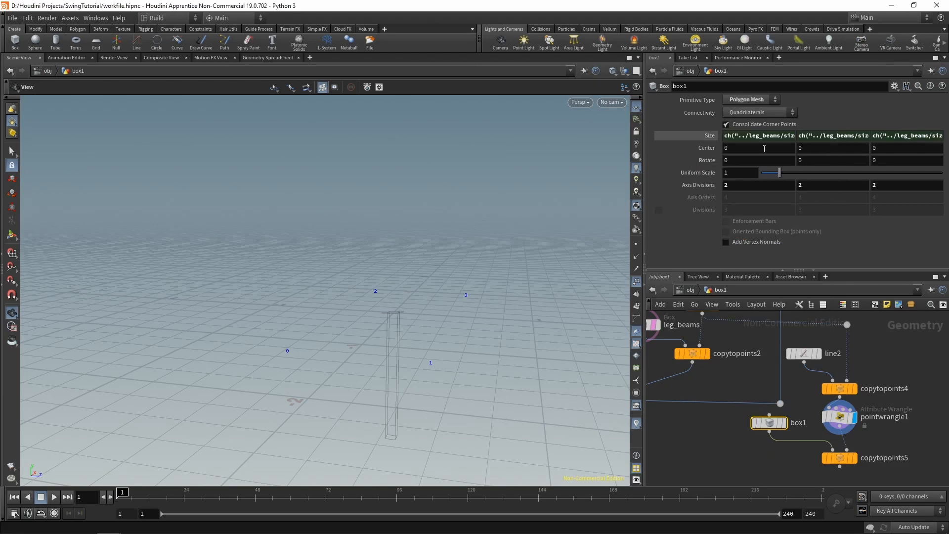
Remove the leg_beams reference from box1's Y size only
click(710, 135)
right_click(824, 132)
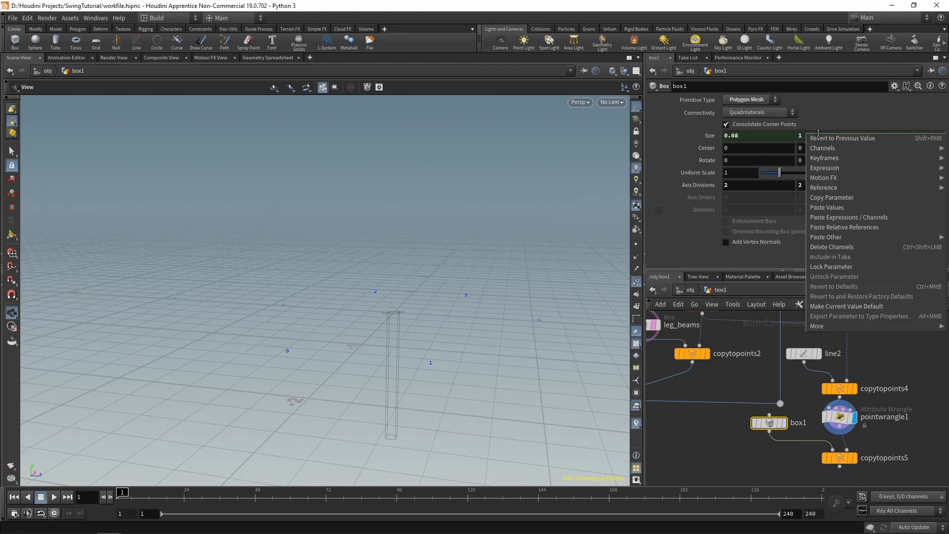
click(841, 236)
click(828, 137)
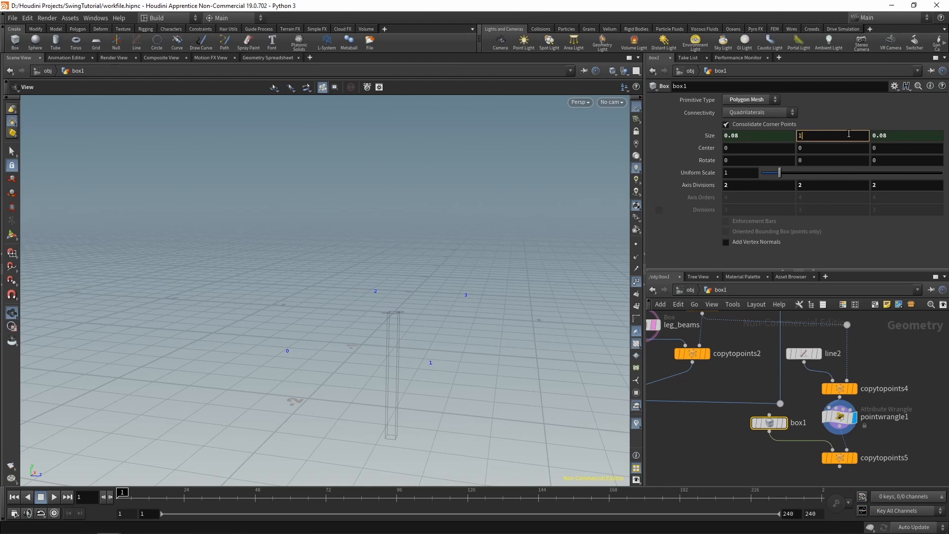
Extend box1's X size expression ch("../leg_beams/sizex") and set its Z size to ch("../leg_beams/sizez")*2
click(713, 138)
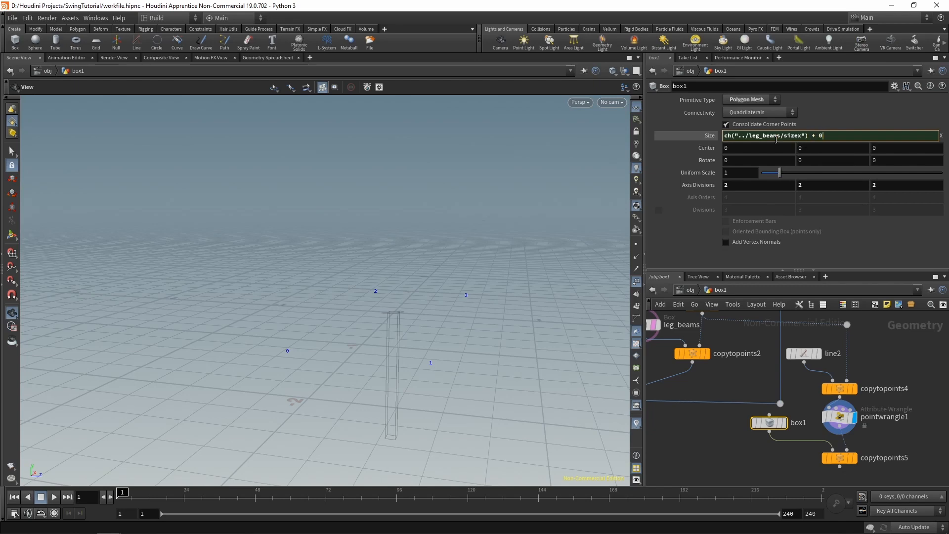
key(Return)
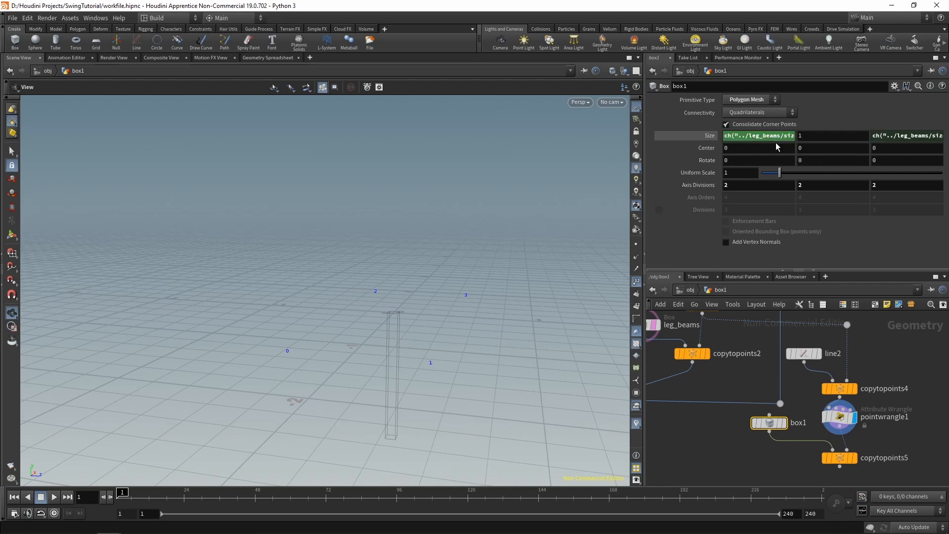
click(901, 135)
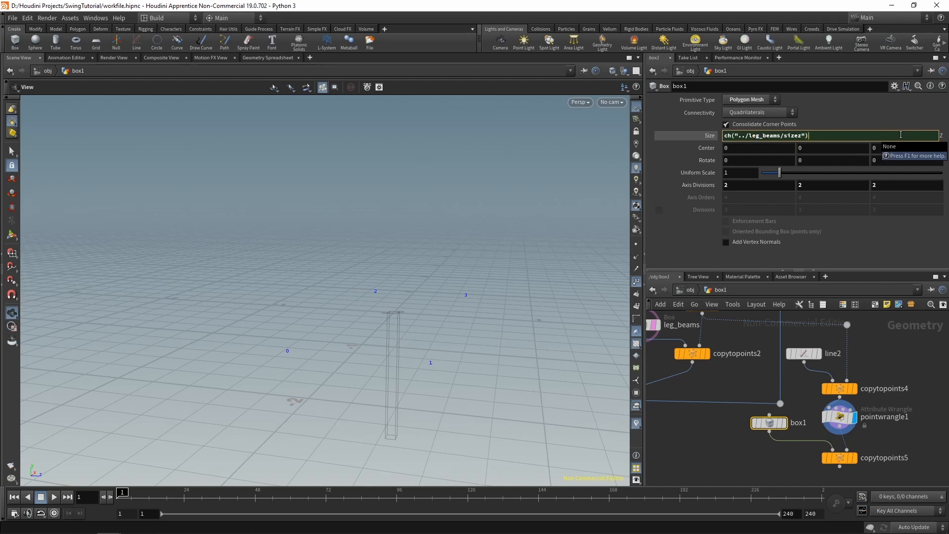
key(Return)
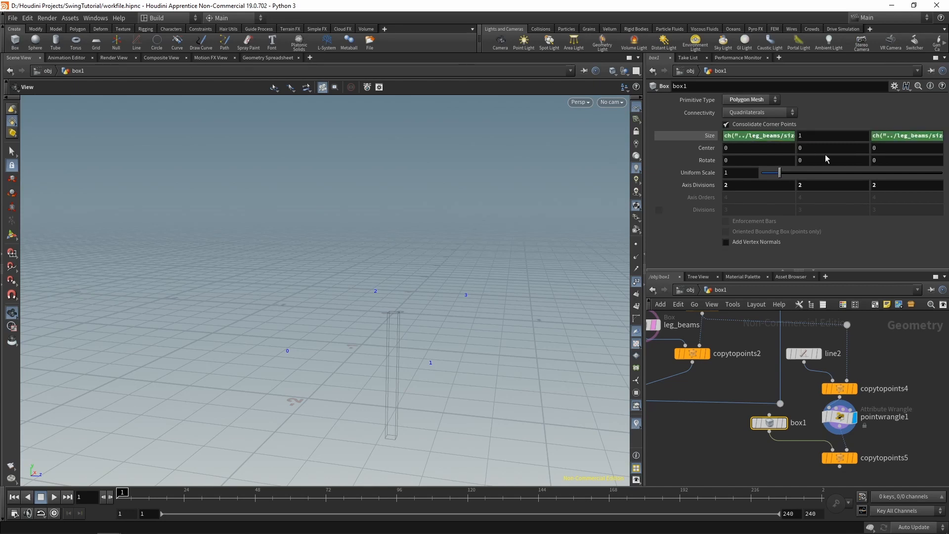
click(880, 136)
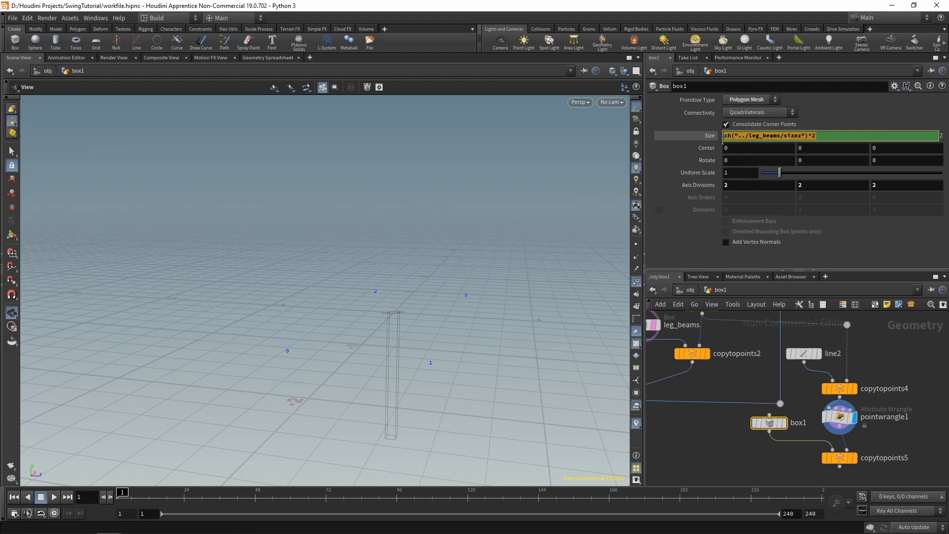
key(Return)
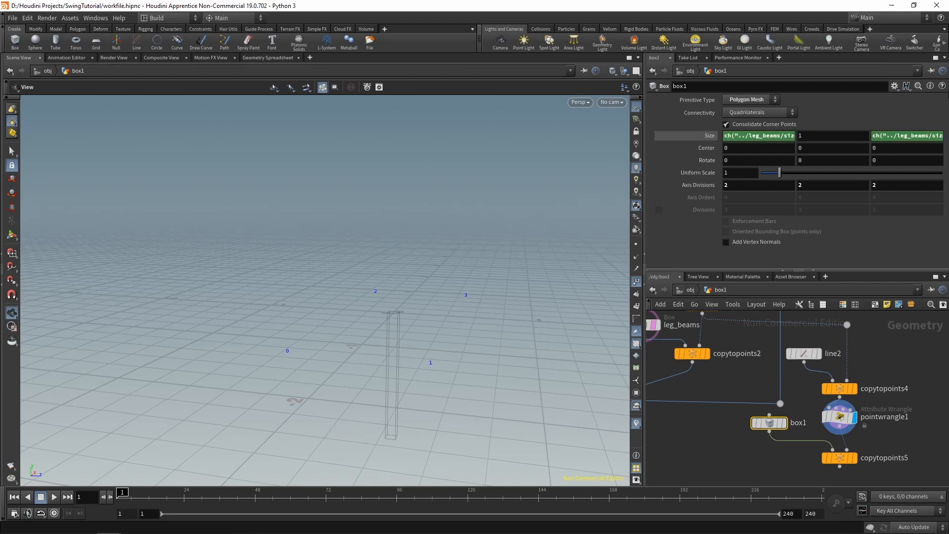
Link box1's Y size to its Z size with the relative reference ch("sizez") and display copytopoints5
right_click(887, 132)
click(846, 198)
right_click(819, 134)
click(862, 231)
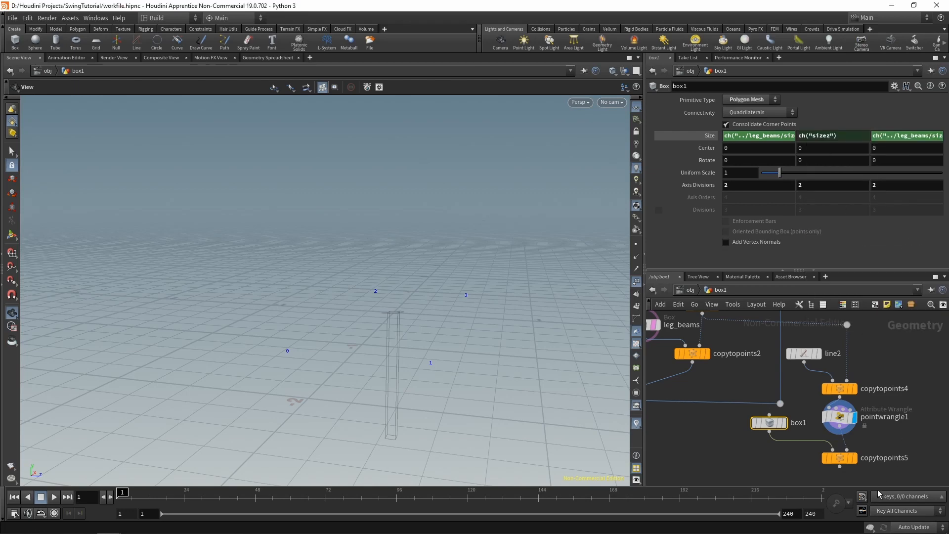
click(853, 458)
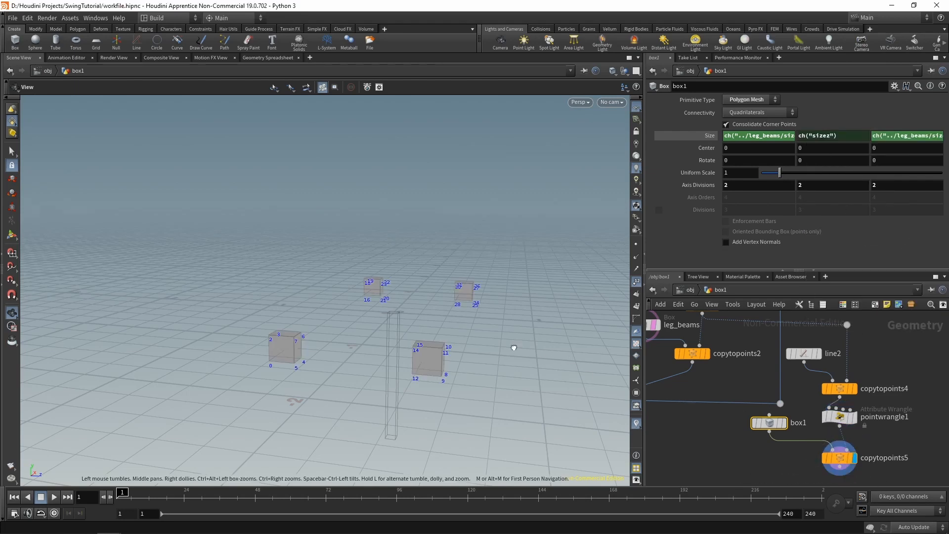
drag(515, 348, 457, 345)
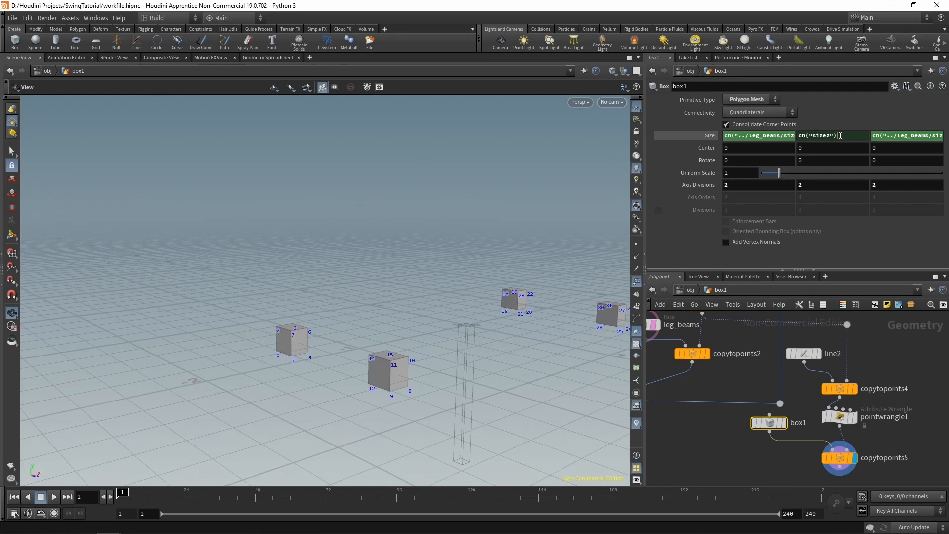
Paste a copied Size reference into box1's Y size and edit its expression to ch("sizex")
right_click(712, 137)
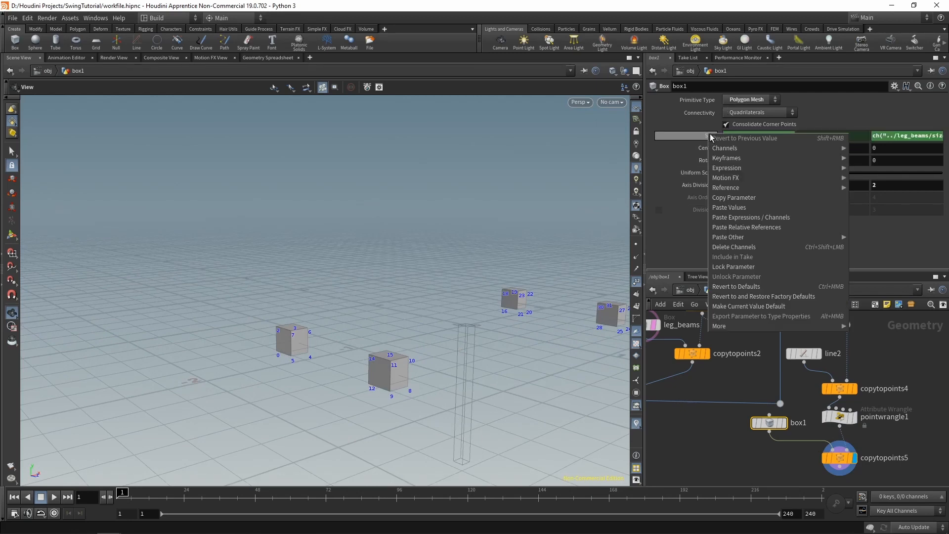
click(734, 197)
right_click(809, 136)
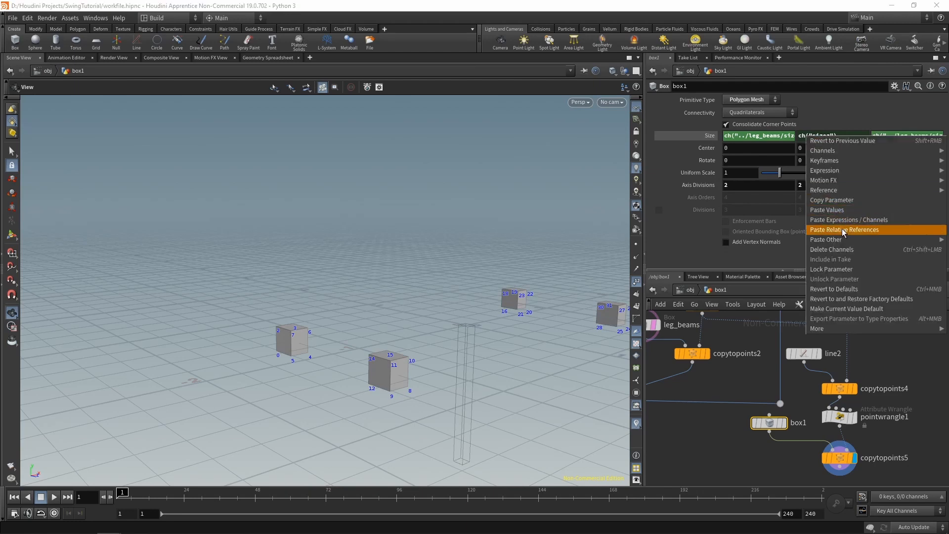
click(843, 233)
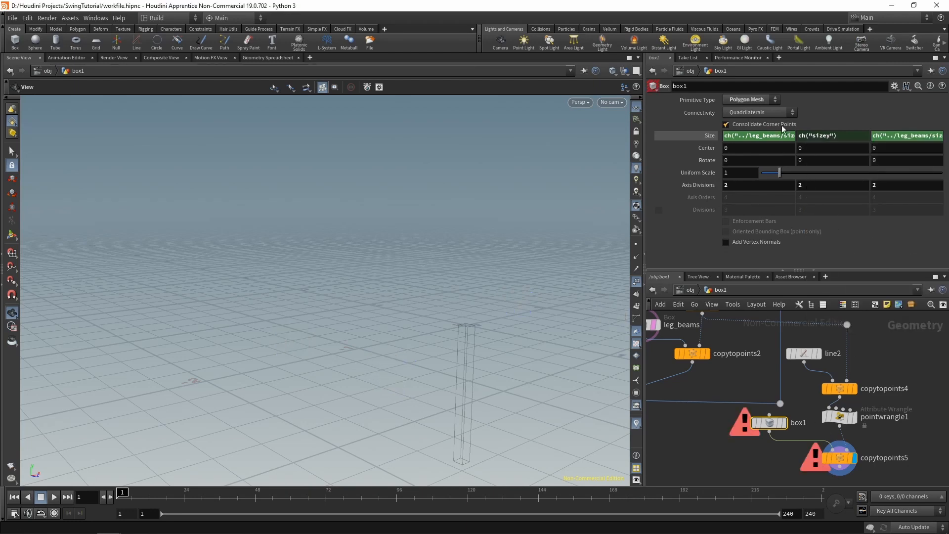
click(837, 137)
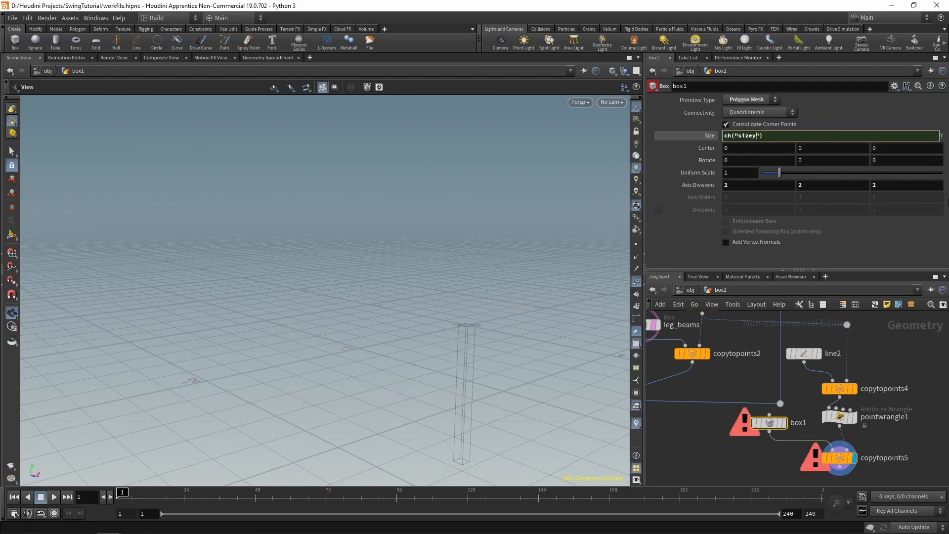
key(BackSpace)
text(x)
key(Return)
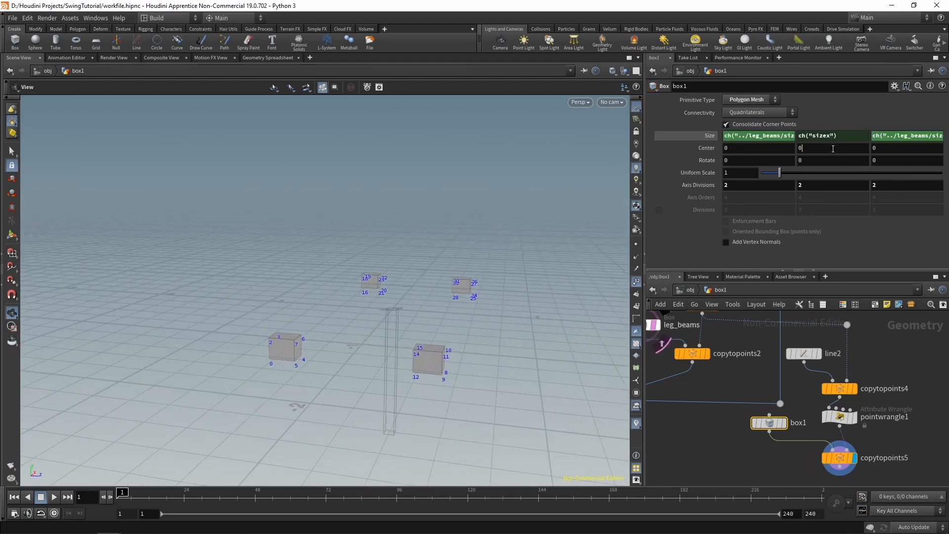
Set box1's Y center to ch("sizey")*0.5 using a relative reference to its own Y size
click(833, 149)
right_click(840, 136)
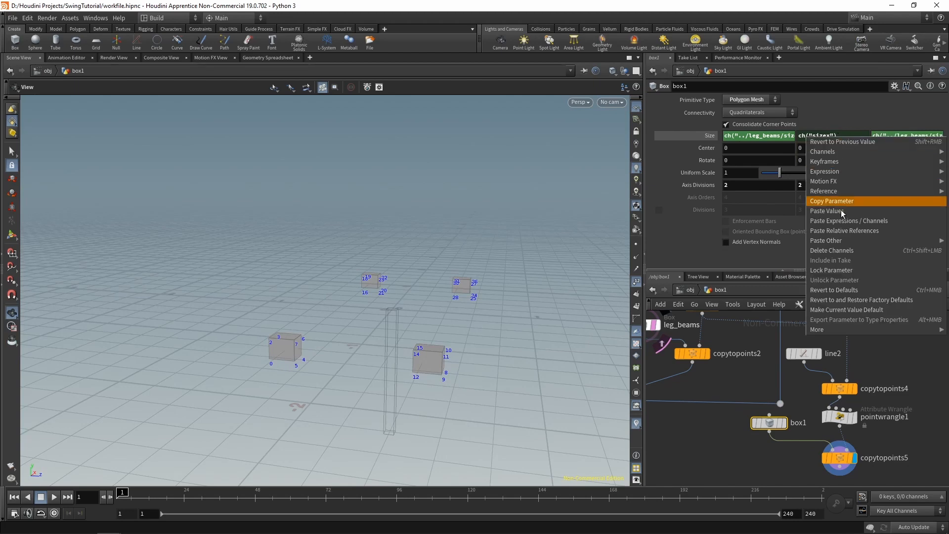
click(844, 204)
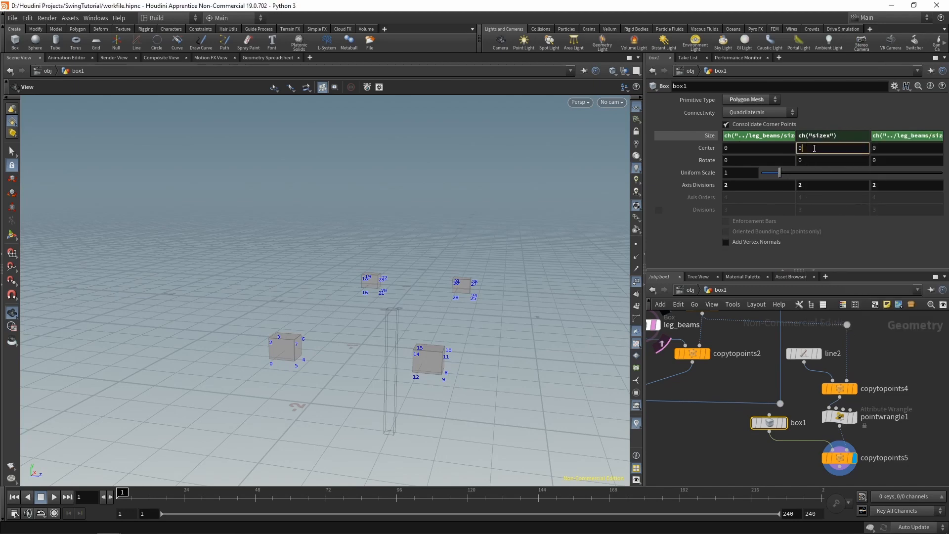
key(ctrl+v)
key(ctrl+z)
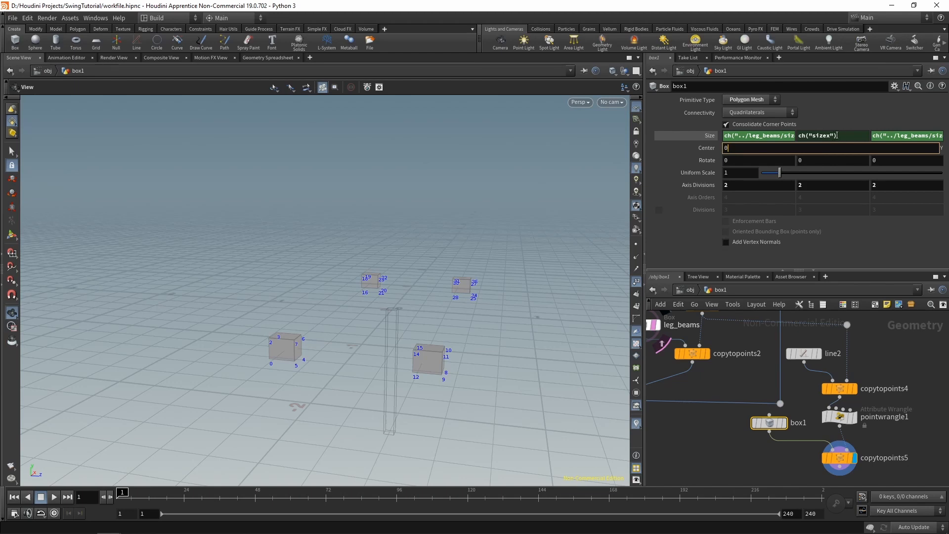
right_click(836, 148)
click(838, 195)
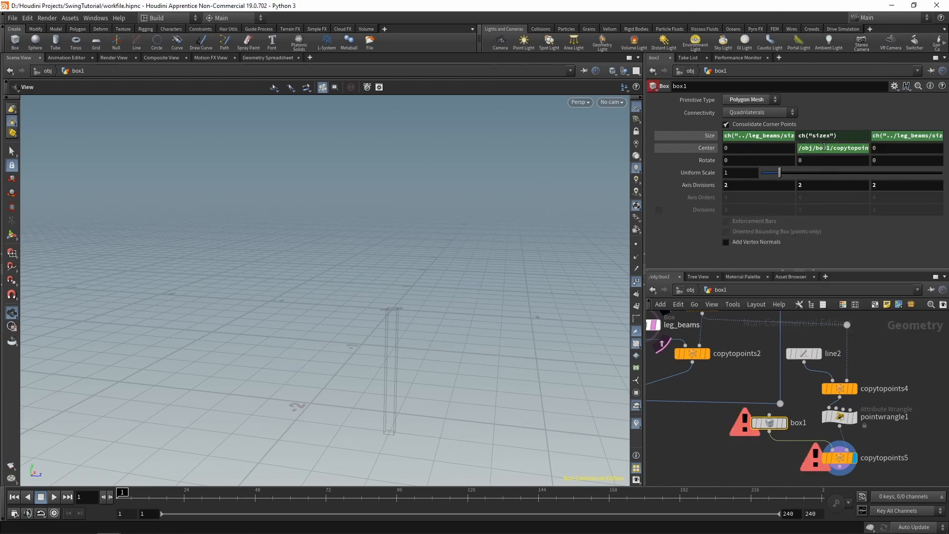
click(824, 148)
right_click(825, 148)
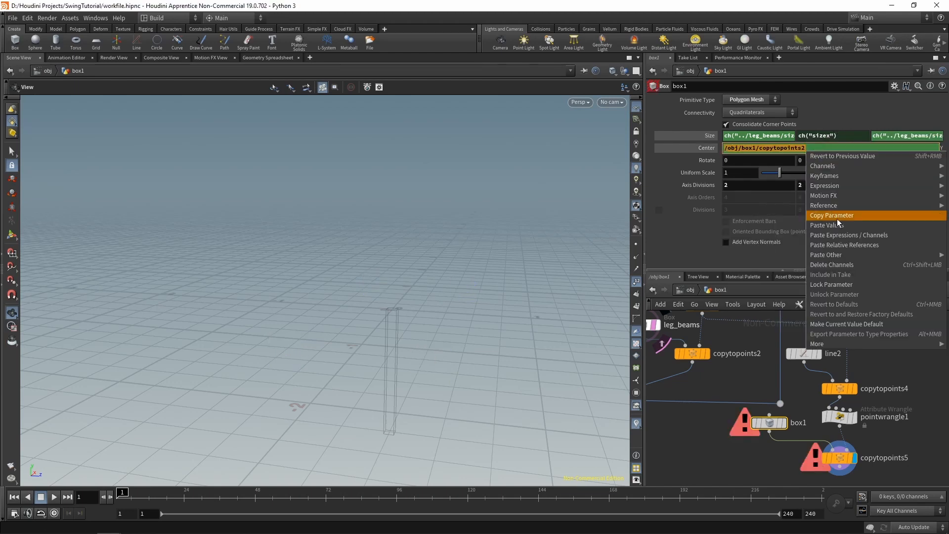
click(841, 244)
text(*0.5)
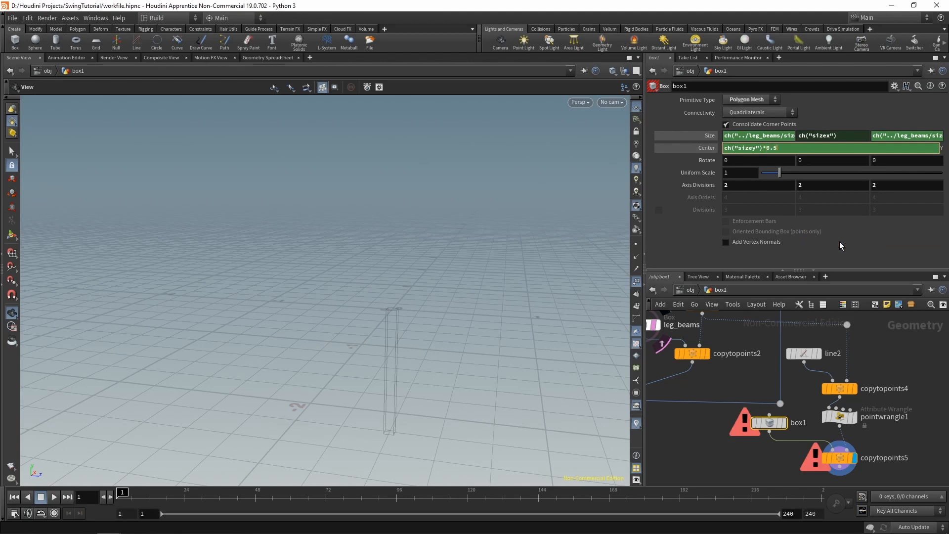
key(Return)
drag(403, 300, 413, 290)
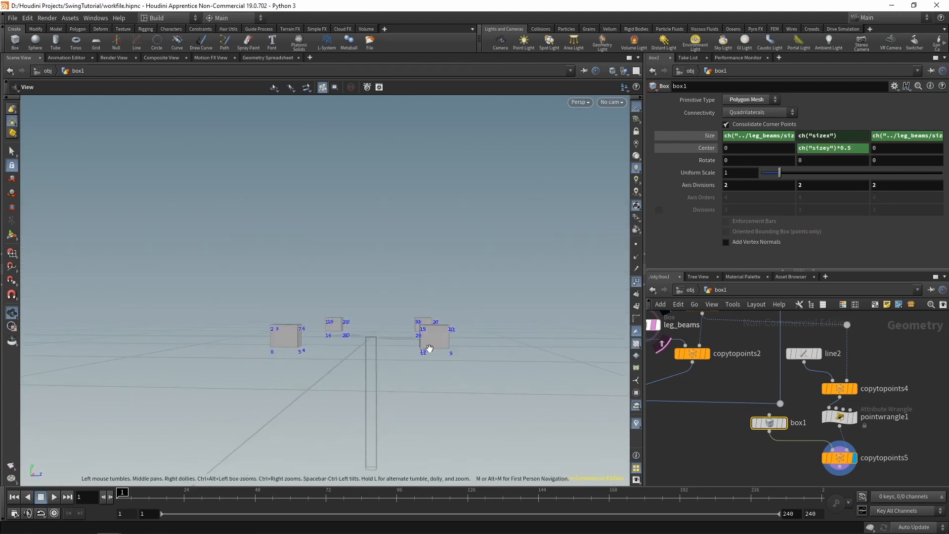
Connect copytopoints5 into merge1 and display the merged swing frame
scroll(758, 437, down, 3)
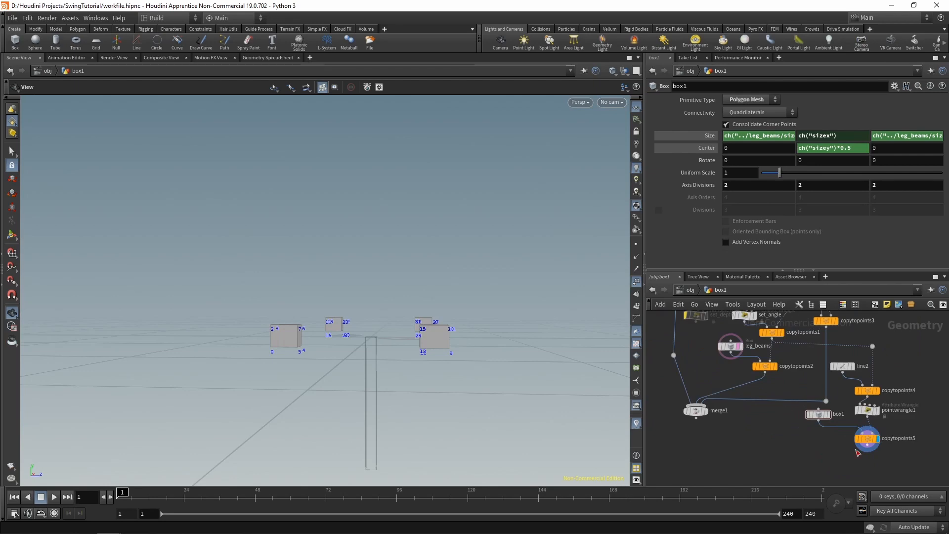
drag(860, 451, 711, 411)
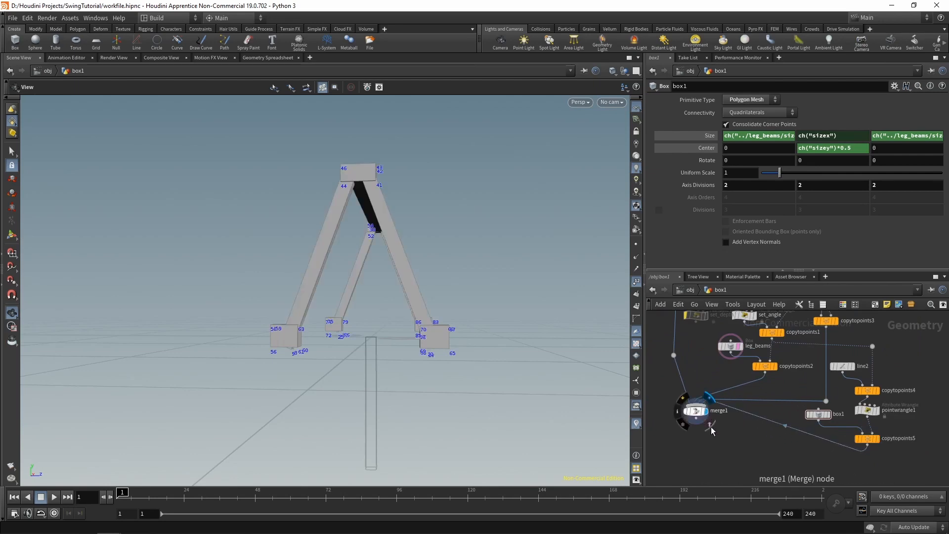
drag(507, 286, 428, 293)
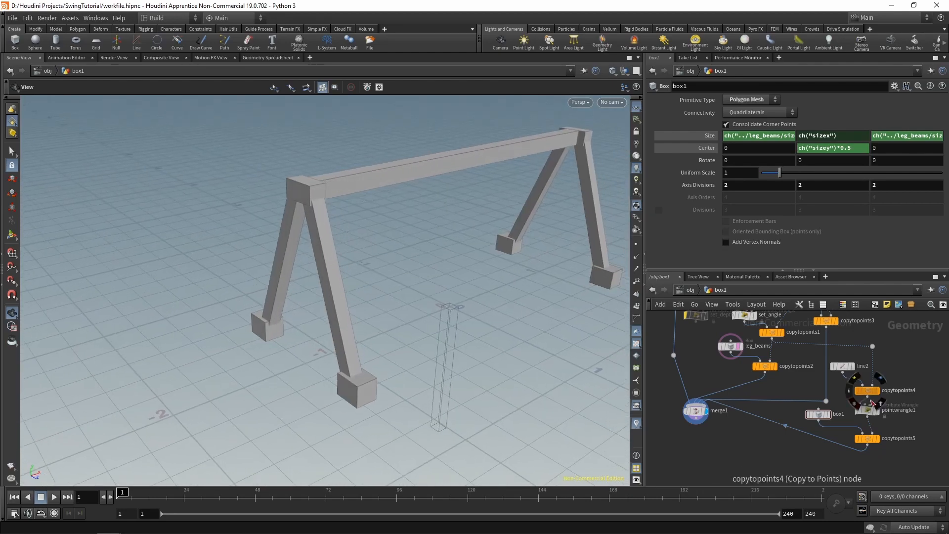
Set box1's Z center to ch("sizez")*0.25 using a relative reference to its own Z size
click(817, 414)
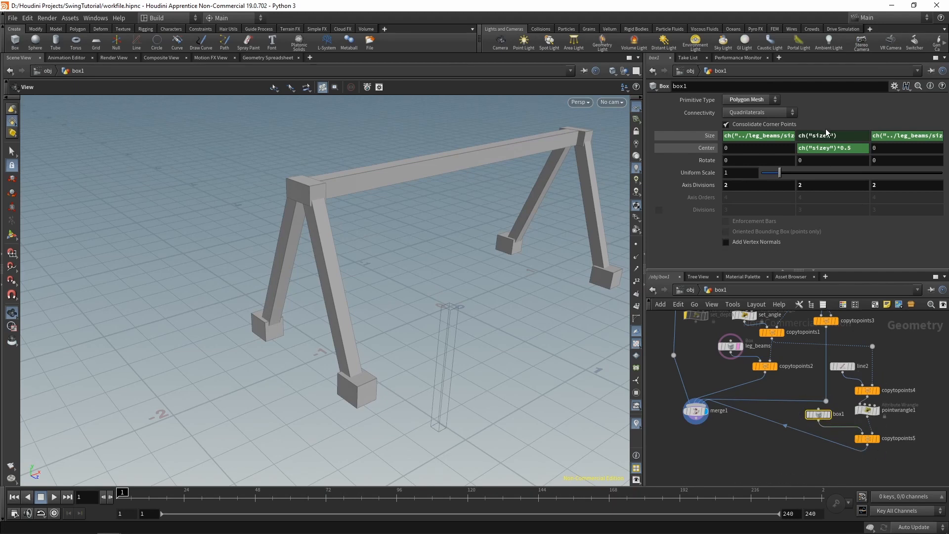
click(698, 137)
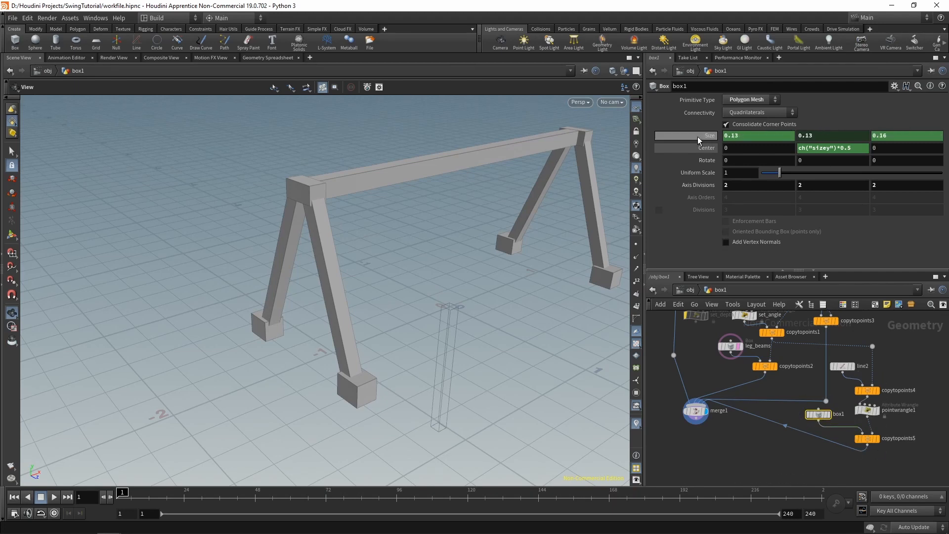
click(698, 137)
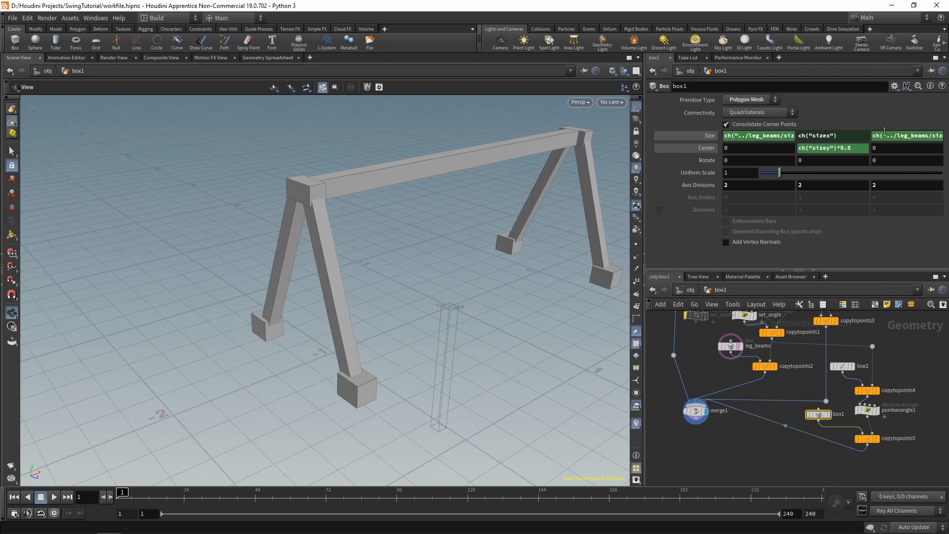
drag(534, 261, 563, 259)
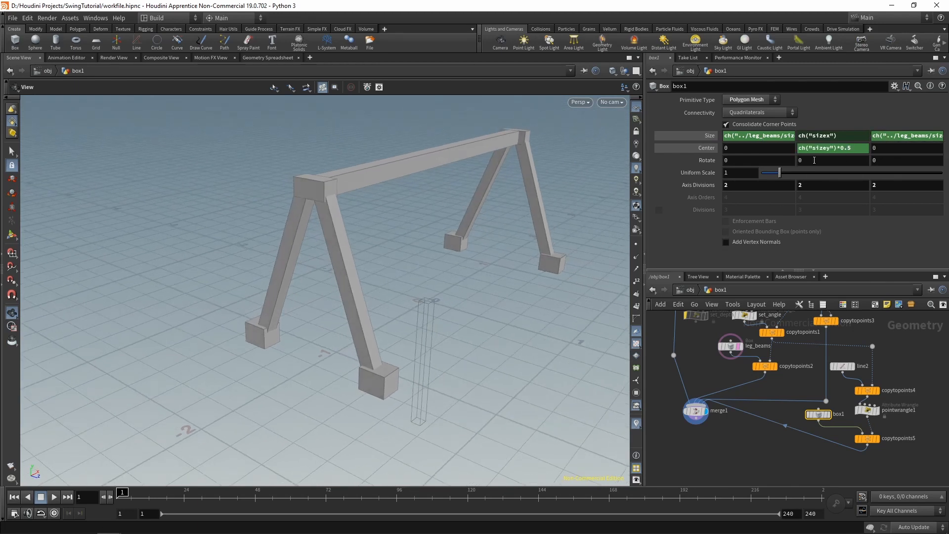
right_click(889, 138)
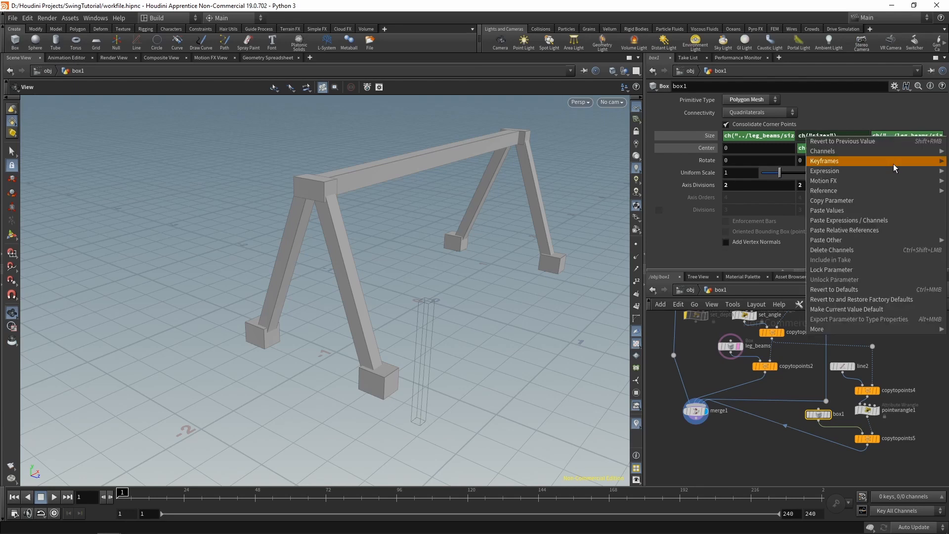
click(866, 199)
click(897, 148)
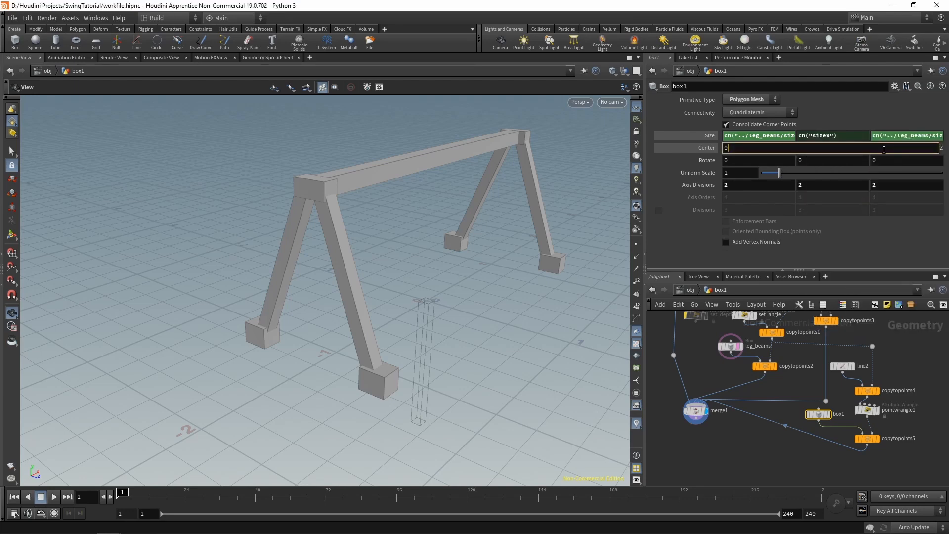
right_click(881, 150)
click(875, 236)
text(*0.25)
key(Return)
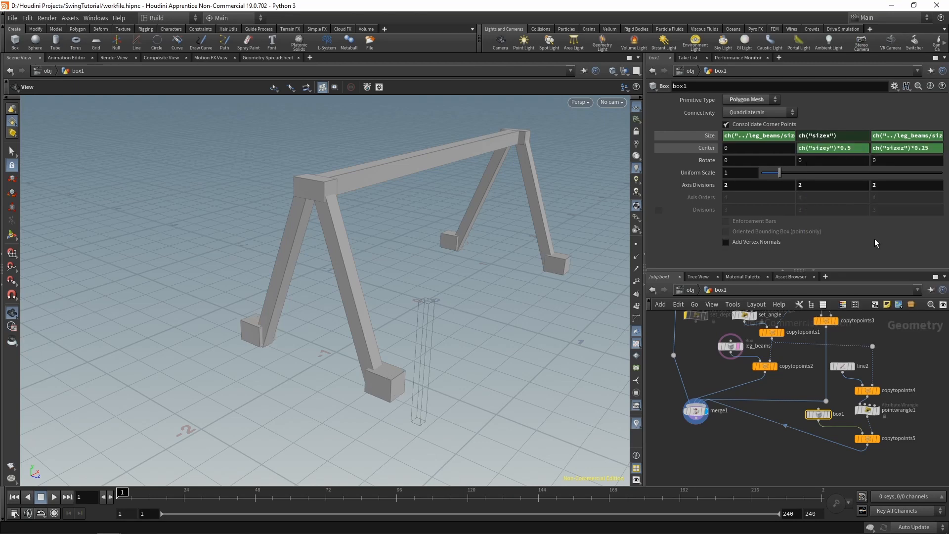
Change box1's Z center expression to ch("sizez")*-0.25 and save the scene file
click(911, 149)
text(-)
key(Return)
drag(454, 326, 484, 317)
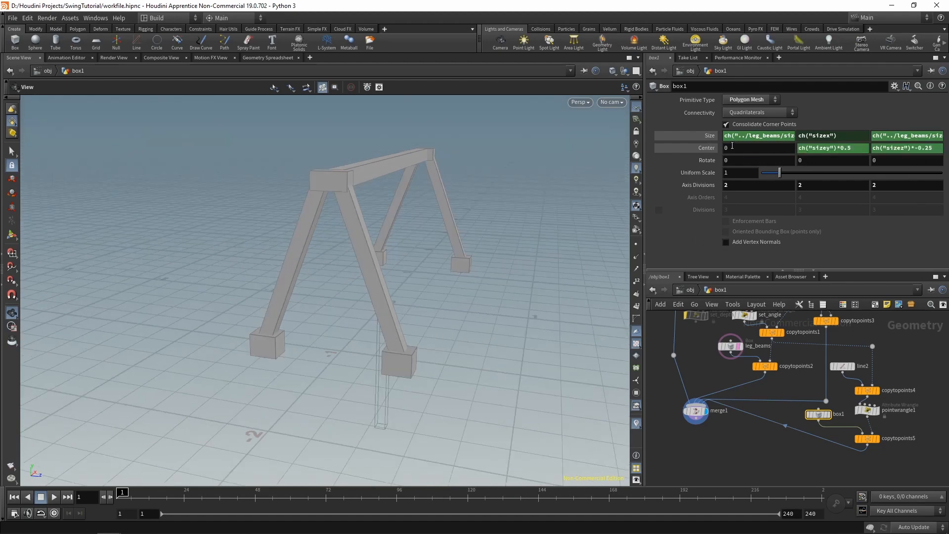
drag(464, 269, 498, 270)
key(ctrl+s)
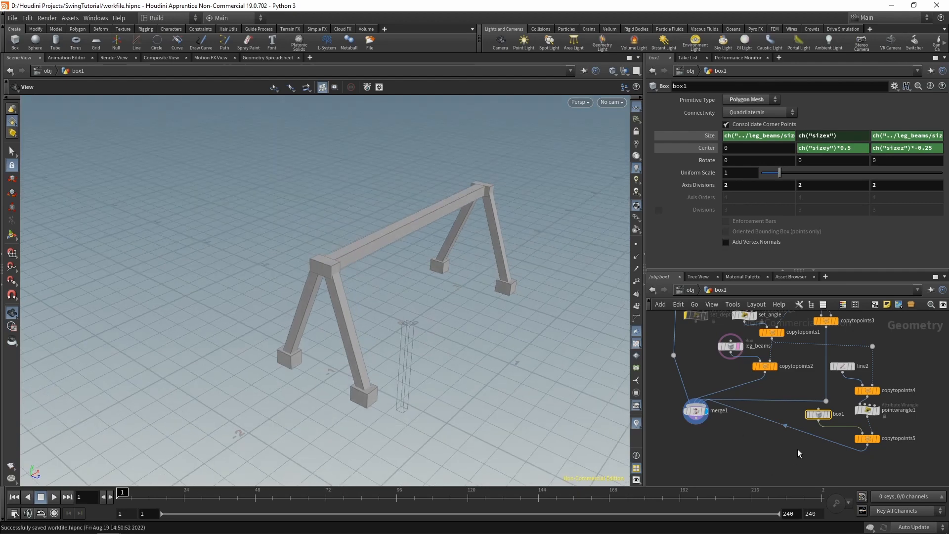
Move the merge1 node lower in the network, below box1 and level with copytopoints5, and save the scene file
scroll(749, 430, down, 2)
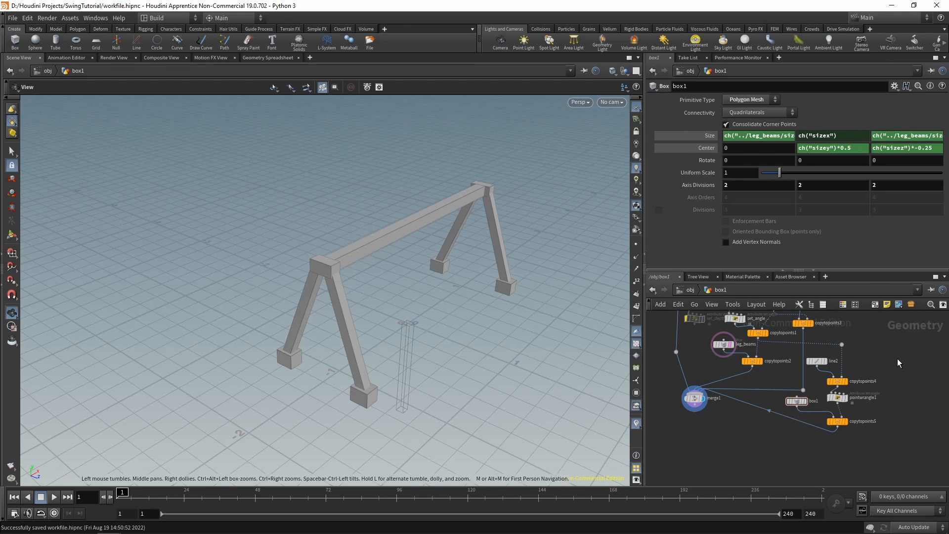
drag(695, 398, 694, 431)
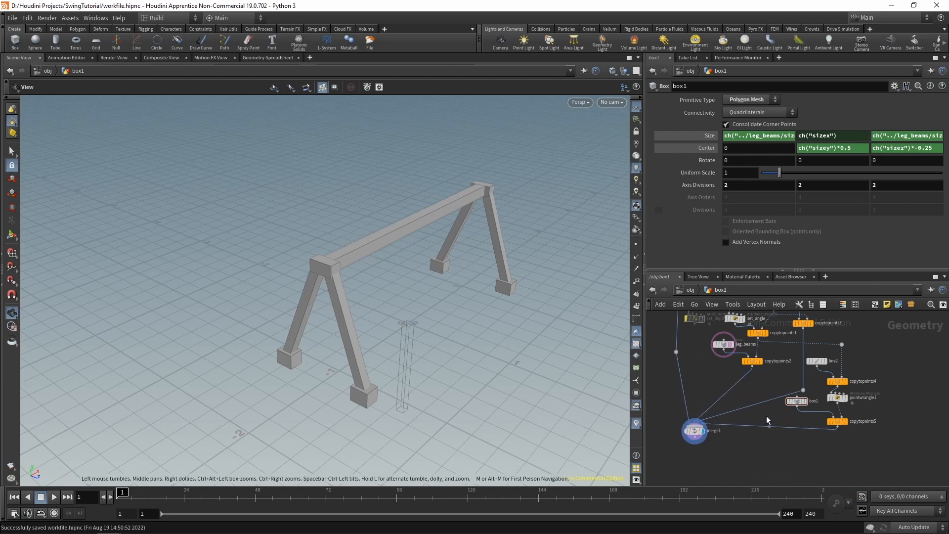
key(ctrl+s)
Add a Transform node beside copytopoints3, feed it from main_beam_line and display it
middle_drag(893, 362, 862, 412)
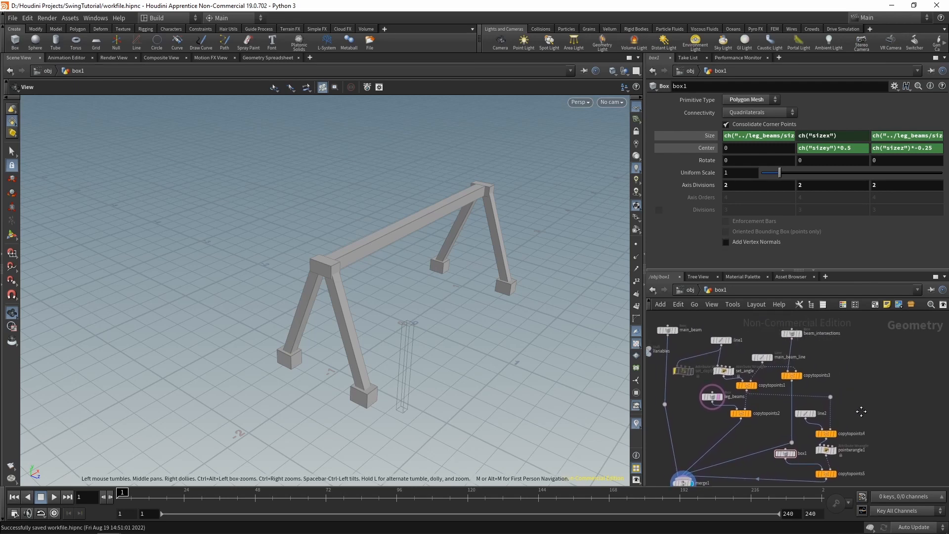
scroll(774, 356, up, 3)
click(774, 356)
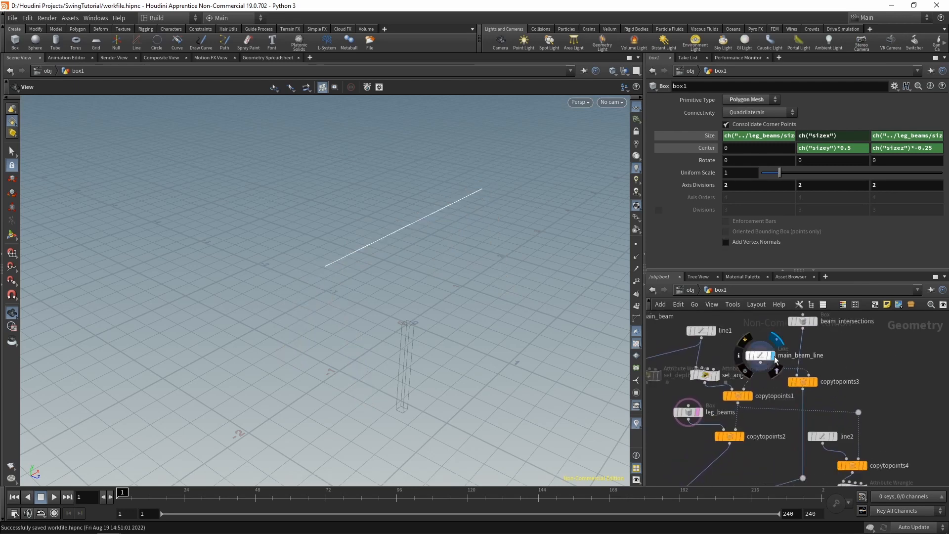
middle_drag(882, 368, 825, 370)
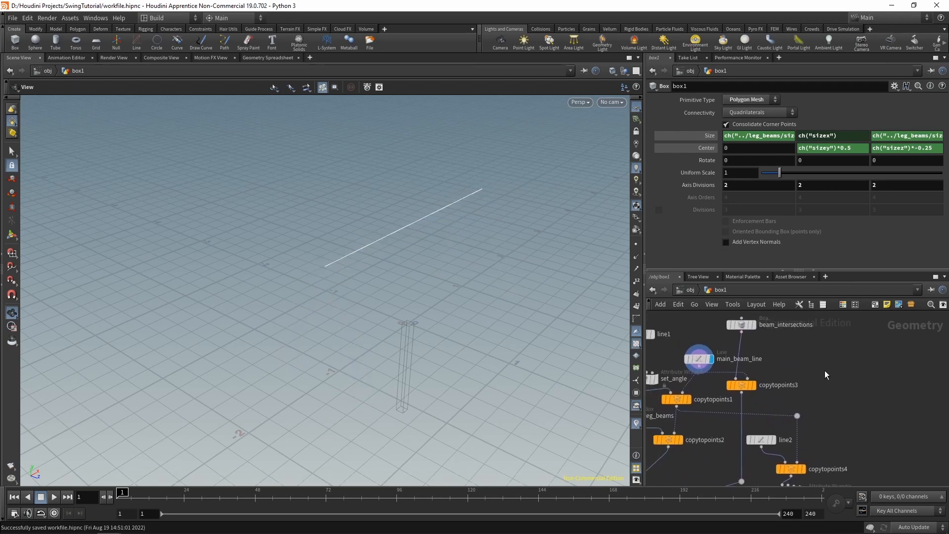
key(Tab)
click(824, 369)
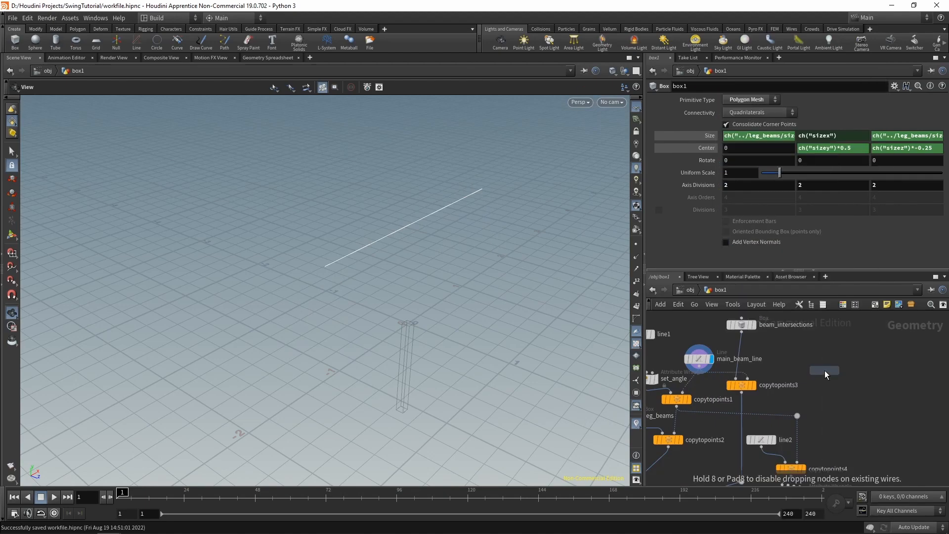
click(884, 363)
drag(880, 363, 836, 377)
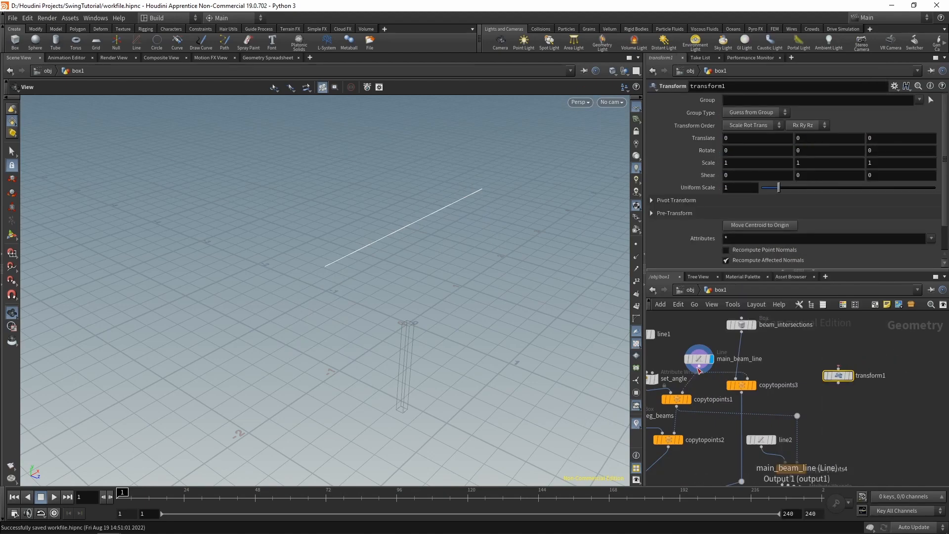
drag(699, 367, 842, 387)
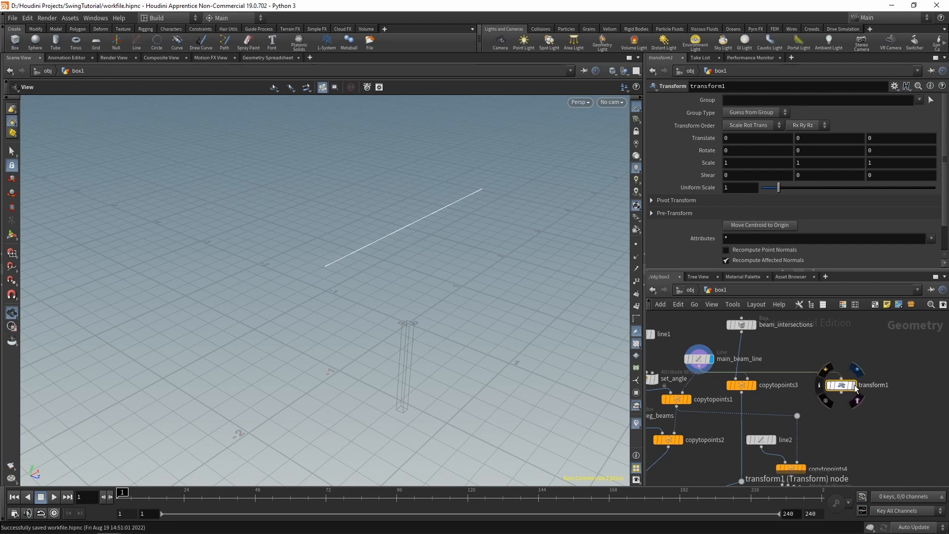
click(854, 386)
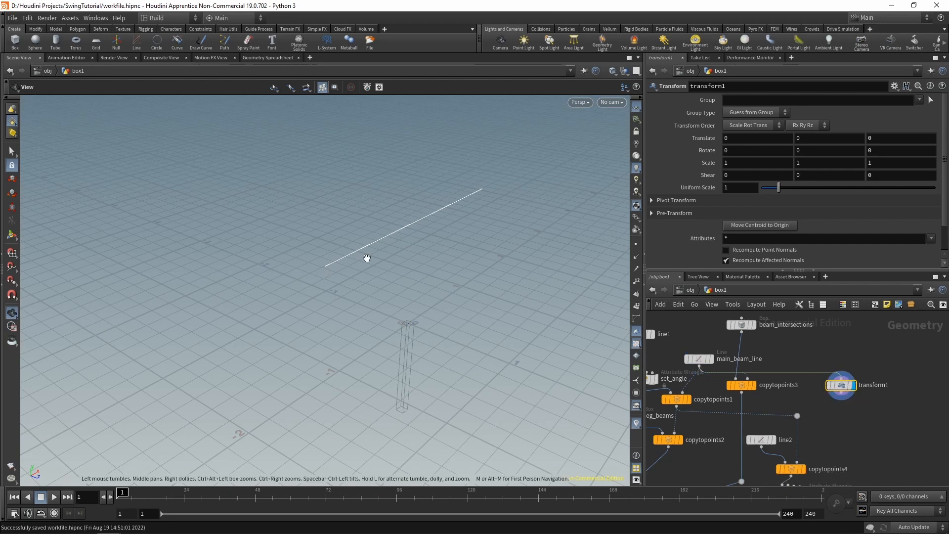
Set the X scale of transform1 to .8 to shorten the beam line
click(746, 162)
text(.)
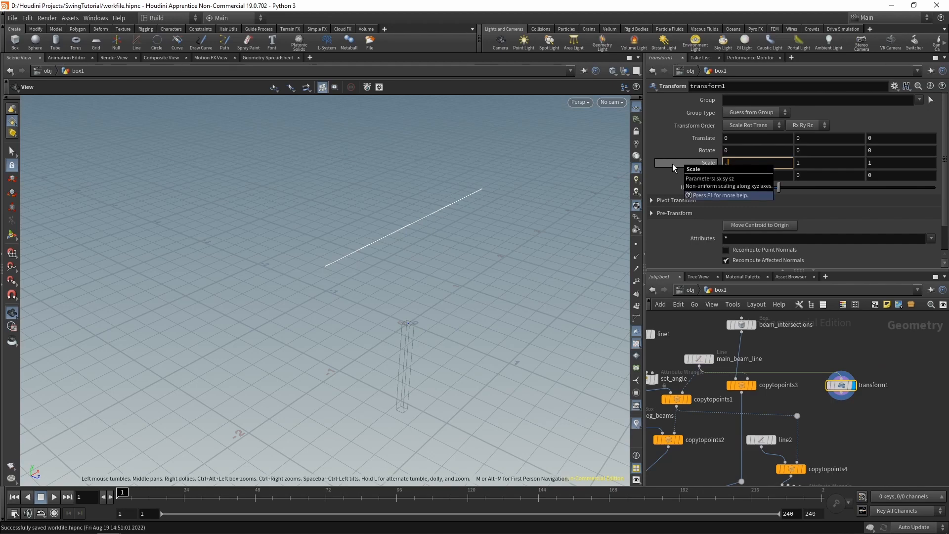
text(8)
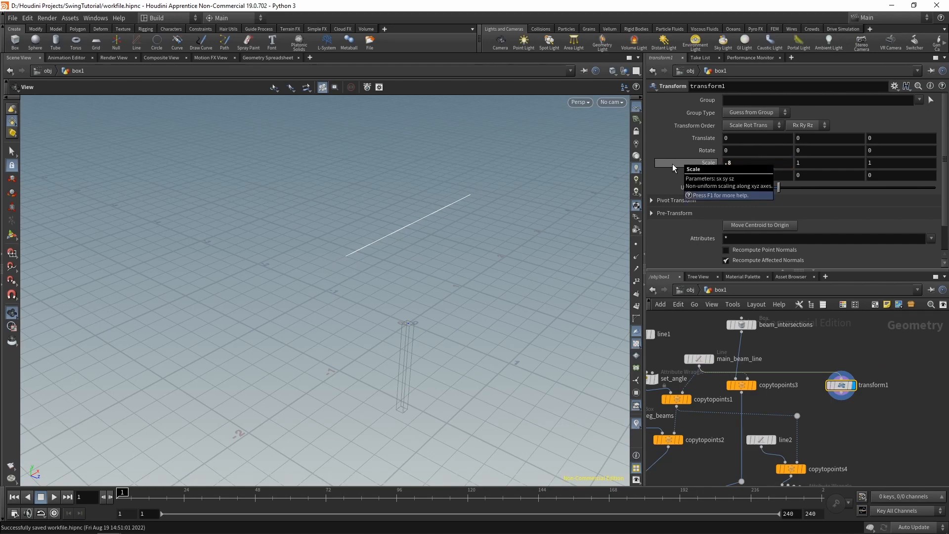
Add a Copy to Points node below transform1 and connect transform1 to its target points input
middle_drag(862, 422, 835, 362)
key(Tab)
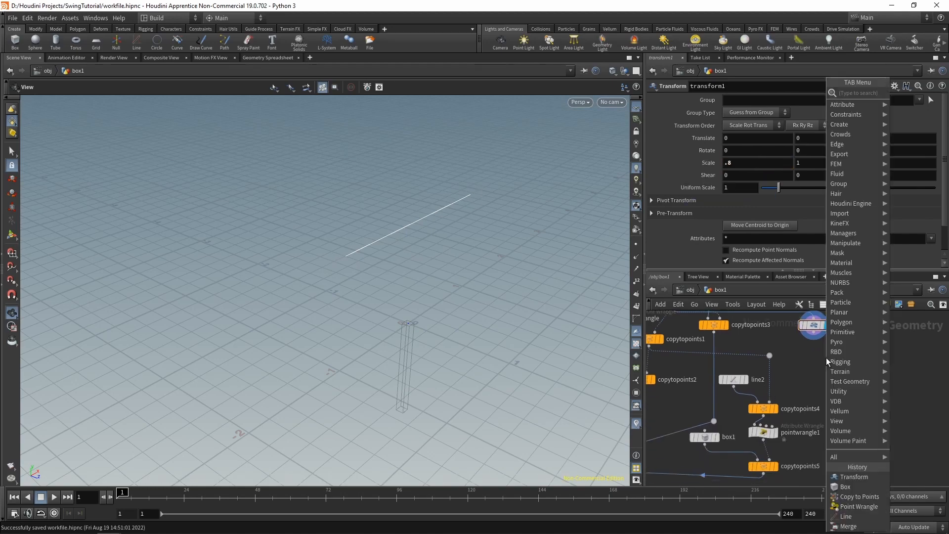
text(copy to poi)
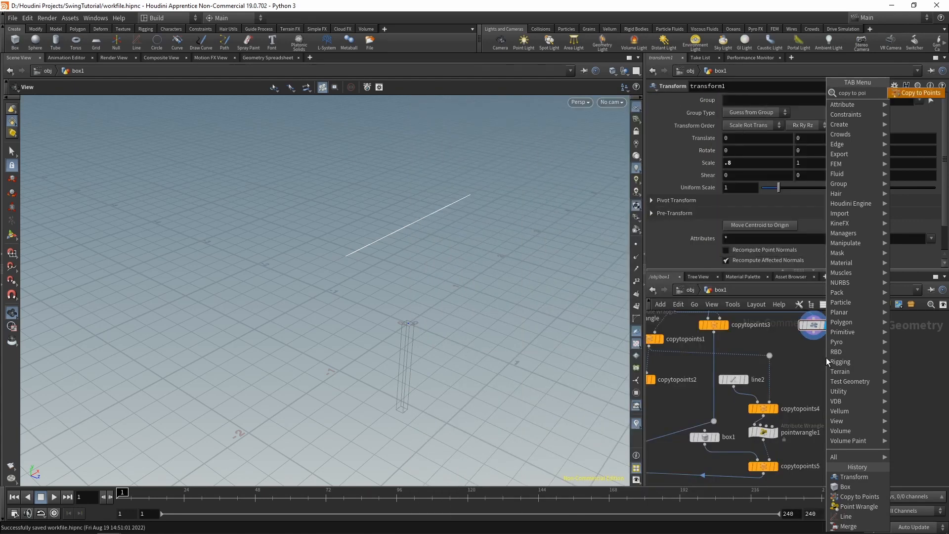
key(Return)
click(826, 358)
drag(814, 333, 840, 361)
Add a Box node next to transform1 and connect it to the geometry input of copytopoints6
key(Tab)
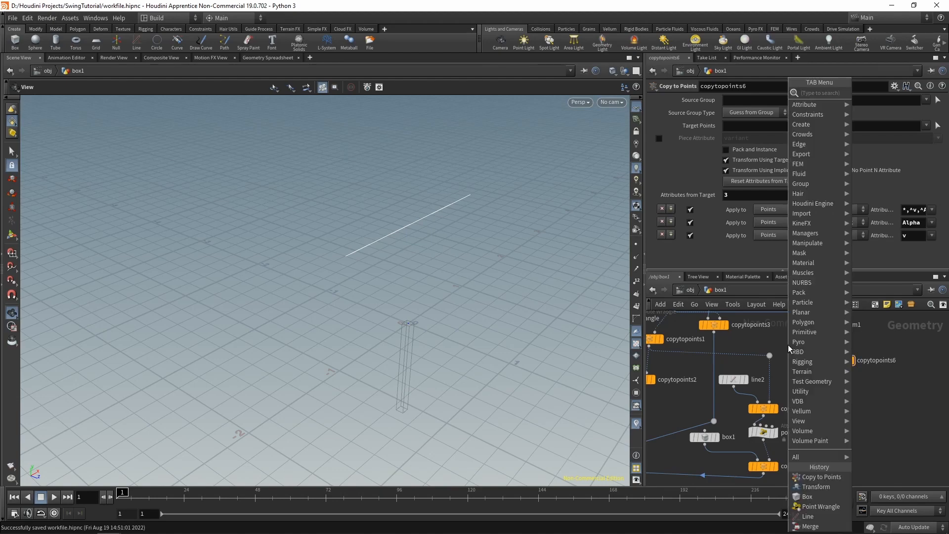
text(box)
key(Return)
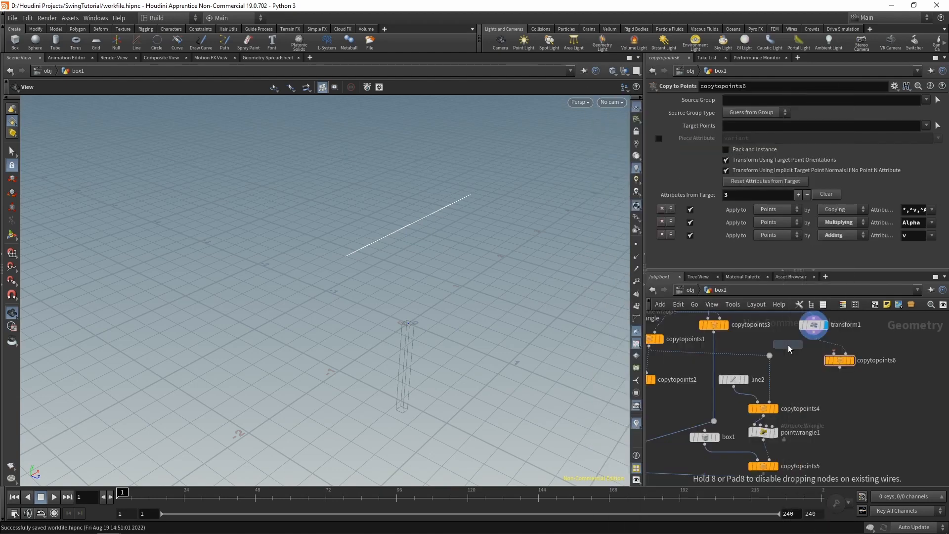
click(789, 345)
drag(788, 352, 834, 353)
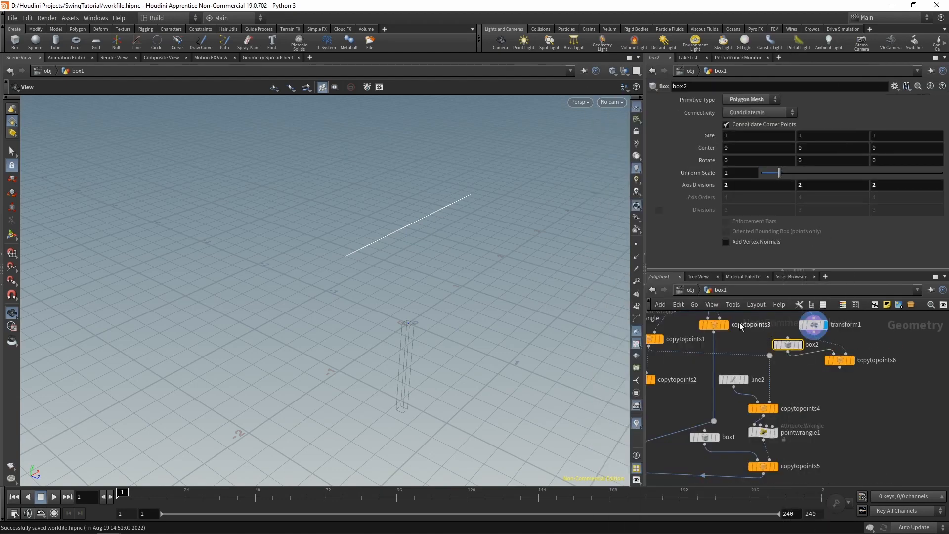
Copy the Y size parameter of the main_beam box
middle_drag(739, 322, 792, 351)
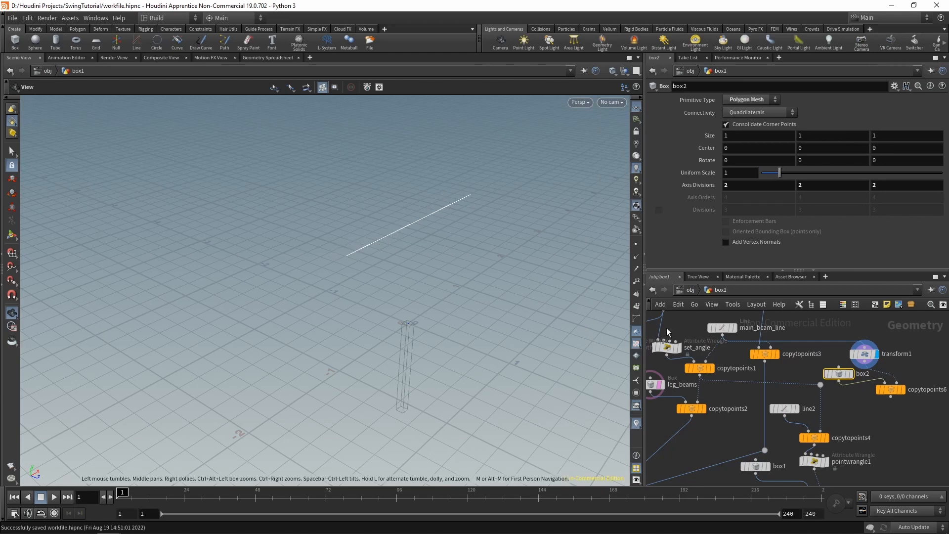
click(723, 329)
middle_drag(737, 352, 778, 379)
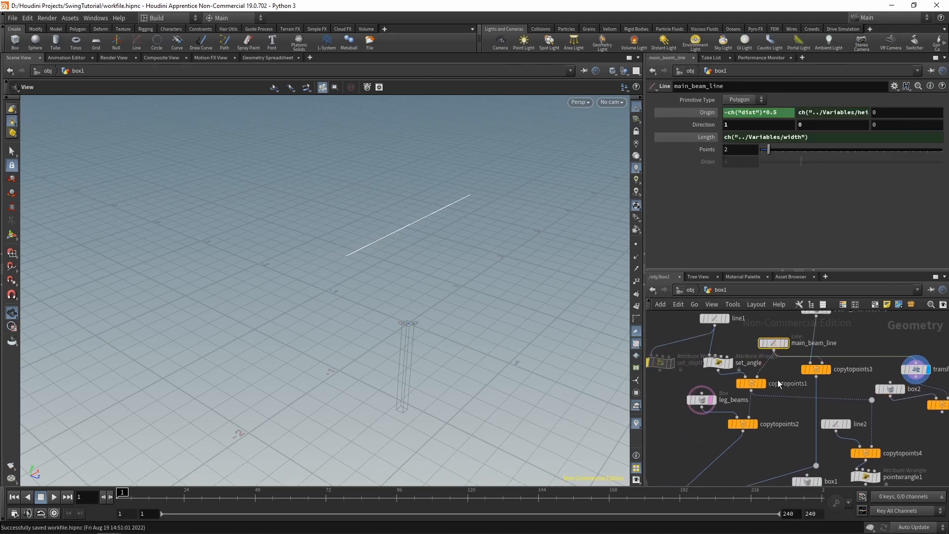
middle_drag(748, 339, 733, 392)
click(802, 362)
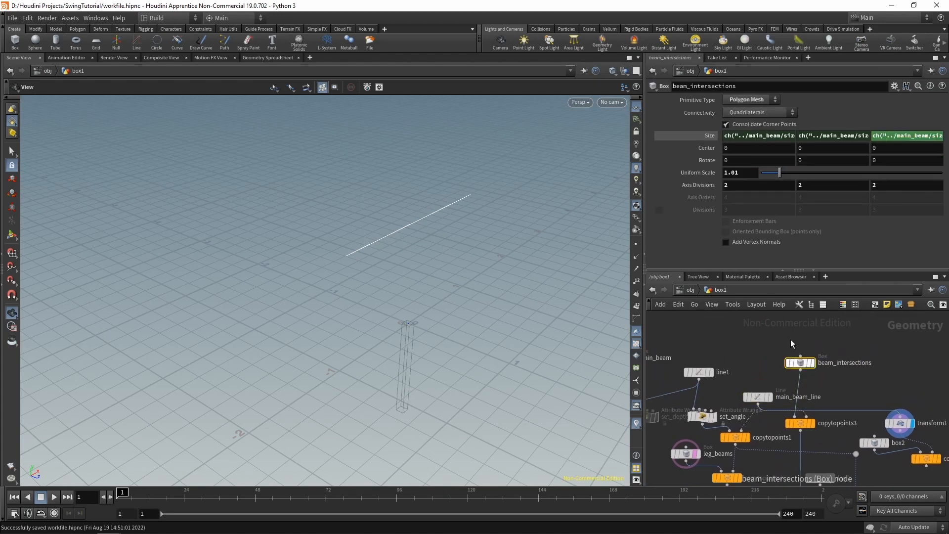
middle_drag(757, 331, 830, 328)
click(710, 356)
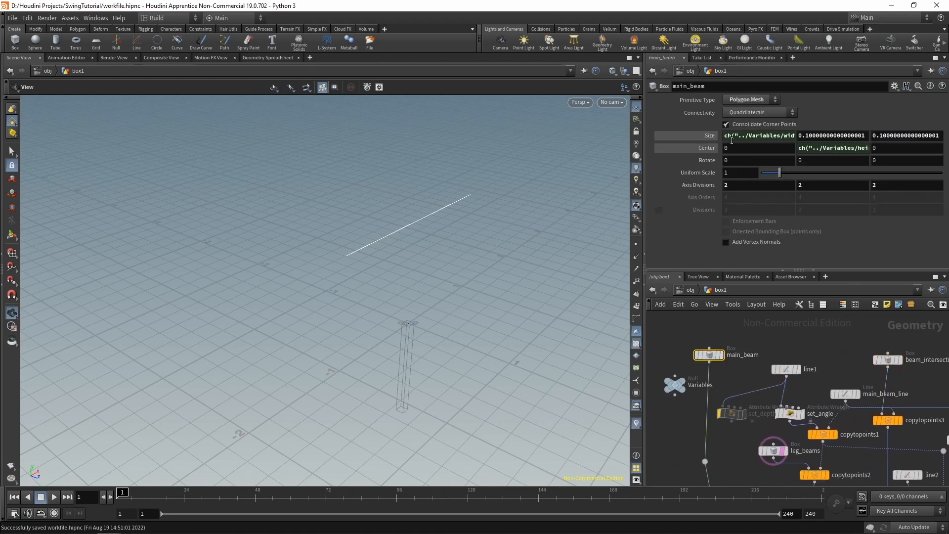
right_click(807, 135)
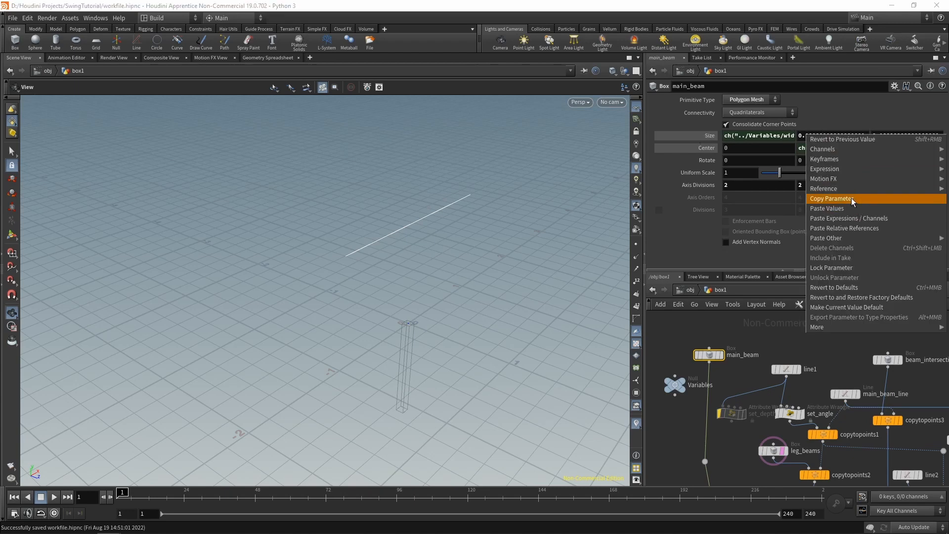
click(851, 198)
Paste the copied parameter into box2's Y size as a relative reference to main_beam's sizey
middle_drag(913, 387, 752, 350)
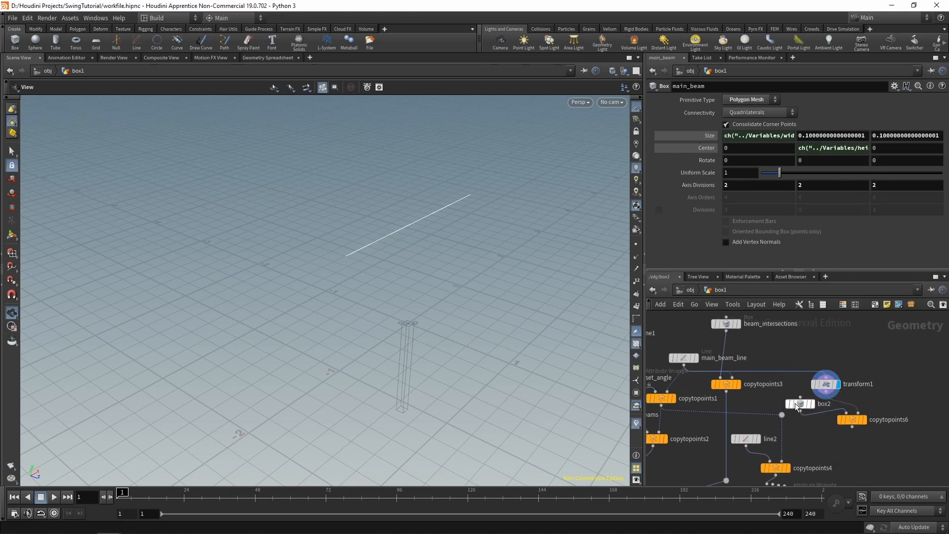
click(797, 403)
right_click(807, 134)
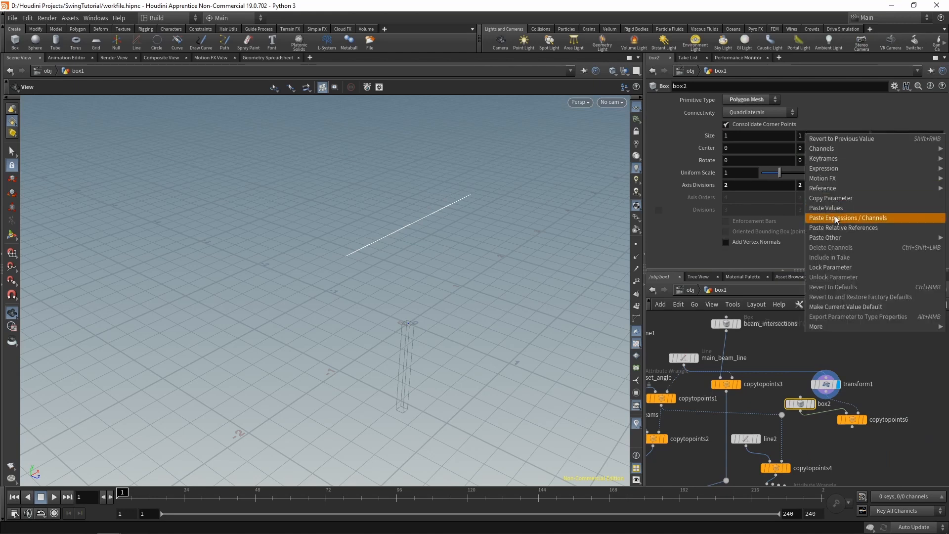
click(841, 232)
click(829, 139)
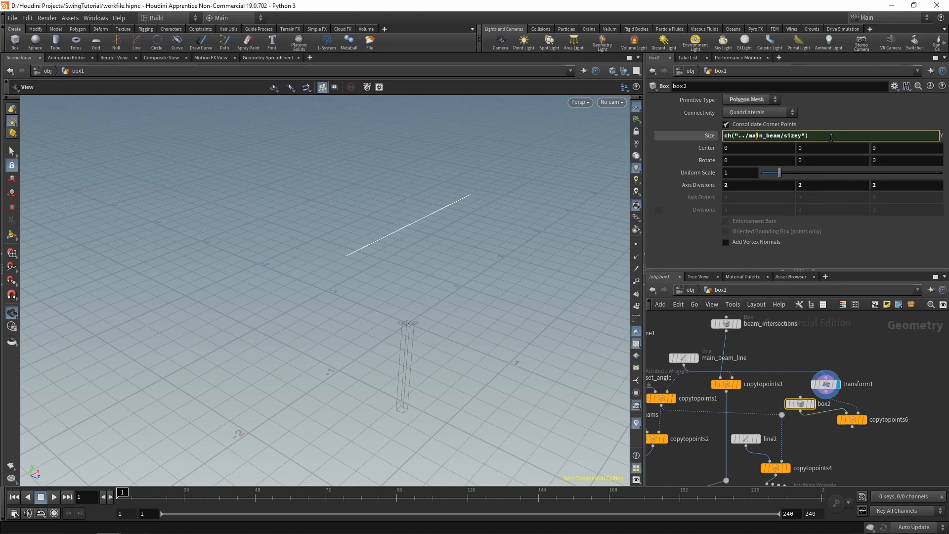
click(846, 241)
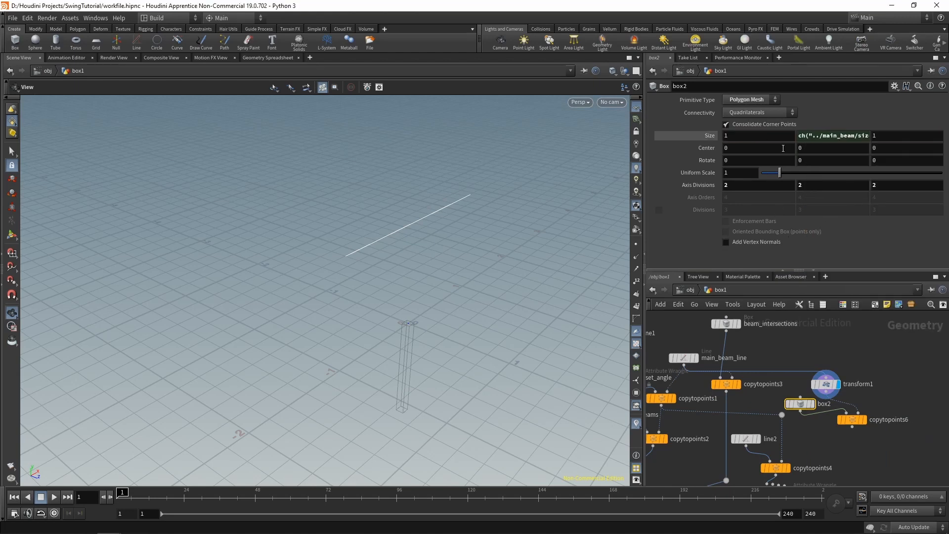
Set box2's Z and X sizes to the expression ch("../main_beam/sizez")
click(769, 133)
click(884, 231)
drag(891, 134, 817, 130)
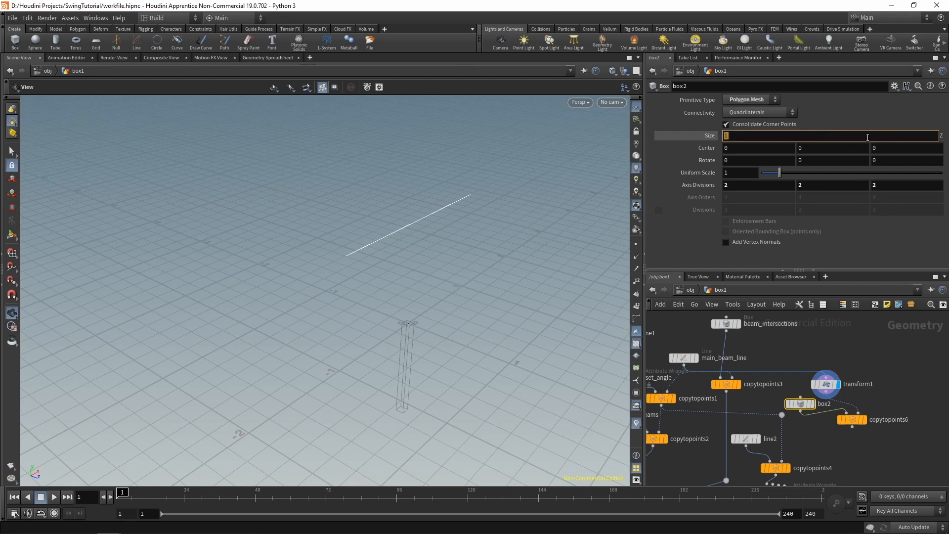
key(ctrl+v)
click(867, 227)
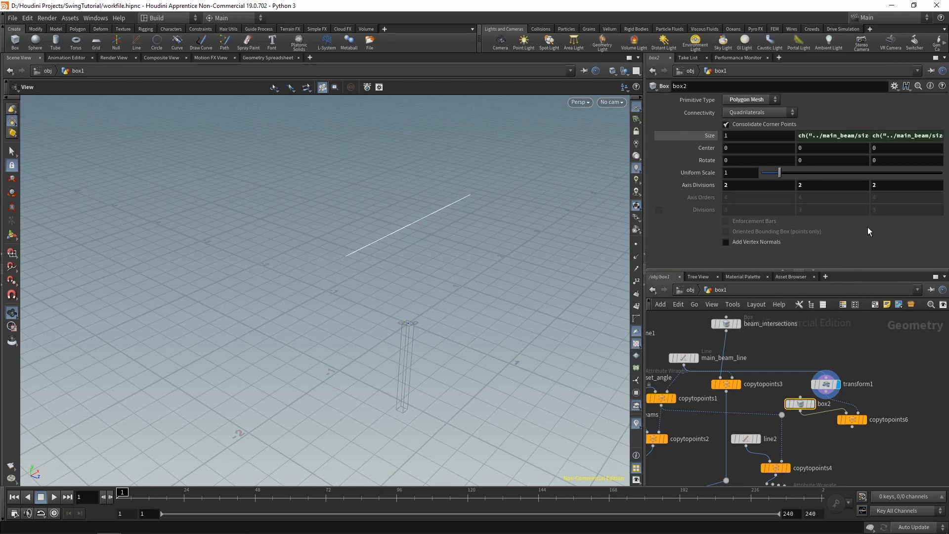
click(906, 138)
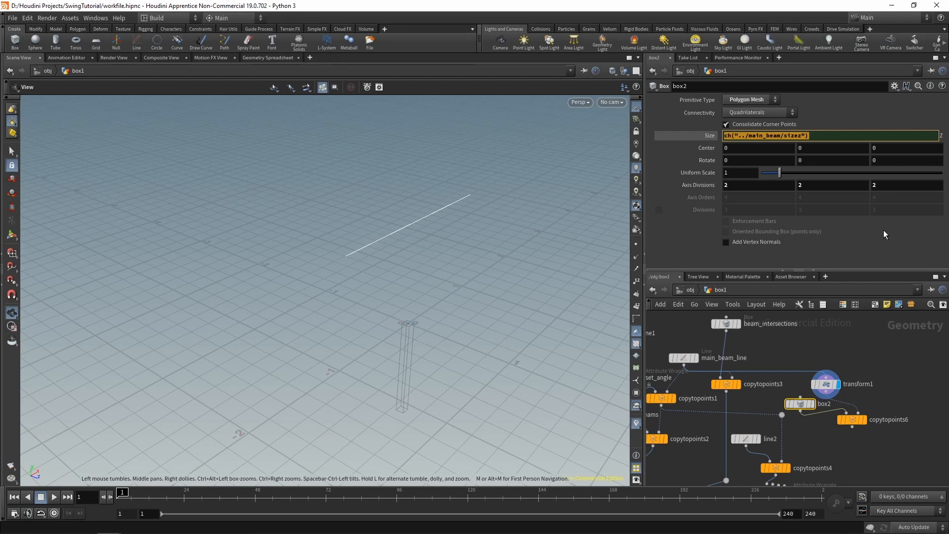
key(Return)
double_click(776, 135)
key(ctrl+v)
key(Return)
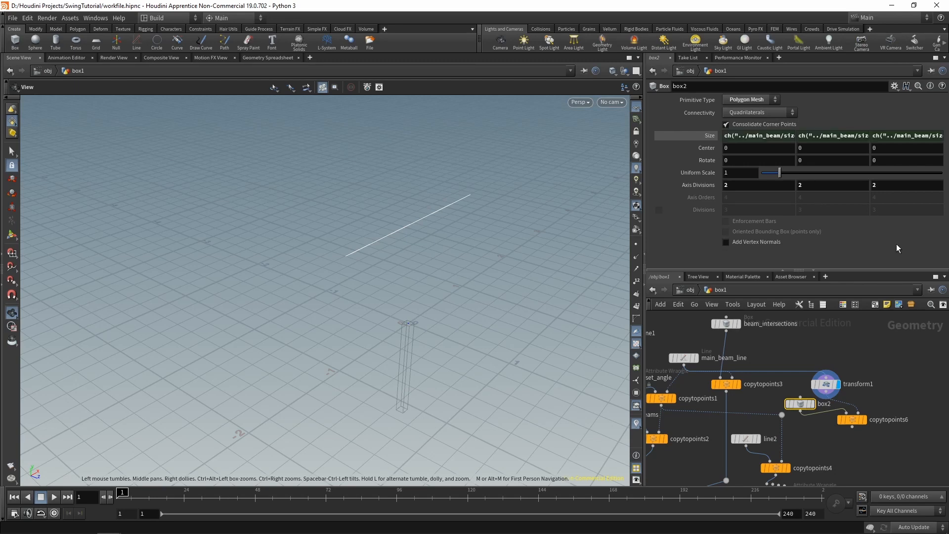
Display box2 and then the copied boxes from copytopoints6 in the viewport
mouse_move(815, 406)
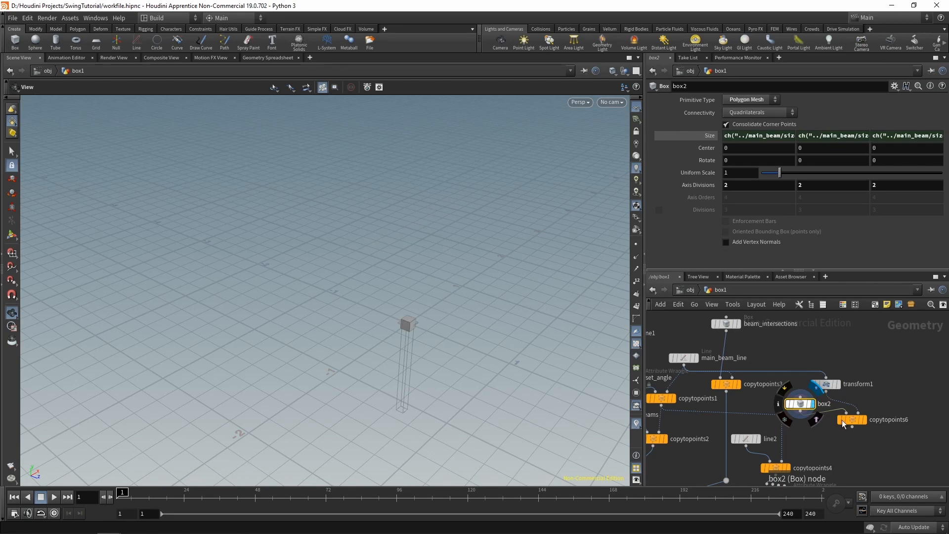
click(865, 421)
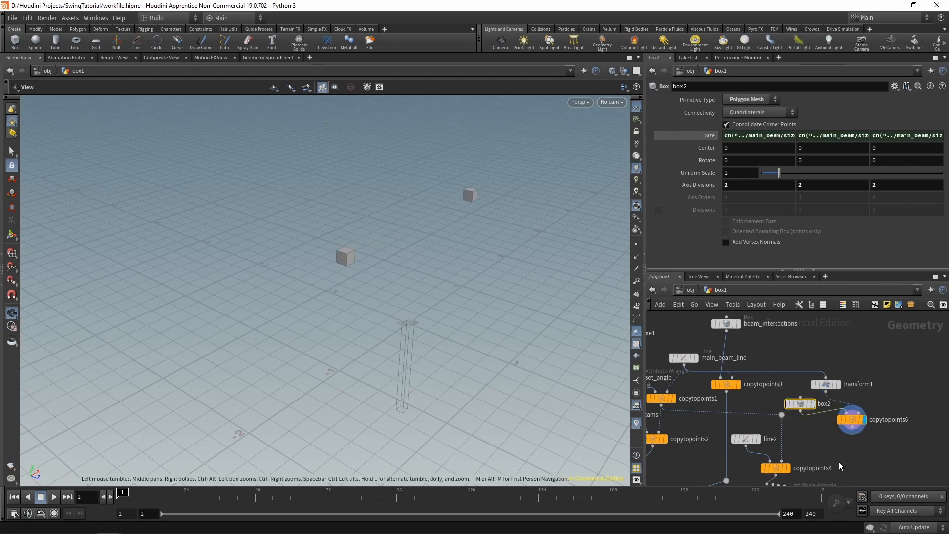
middle_drag(839, 446, 853, 416)
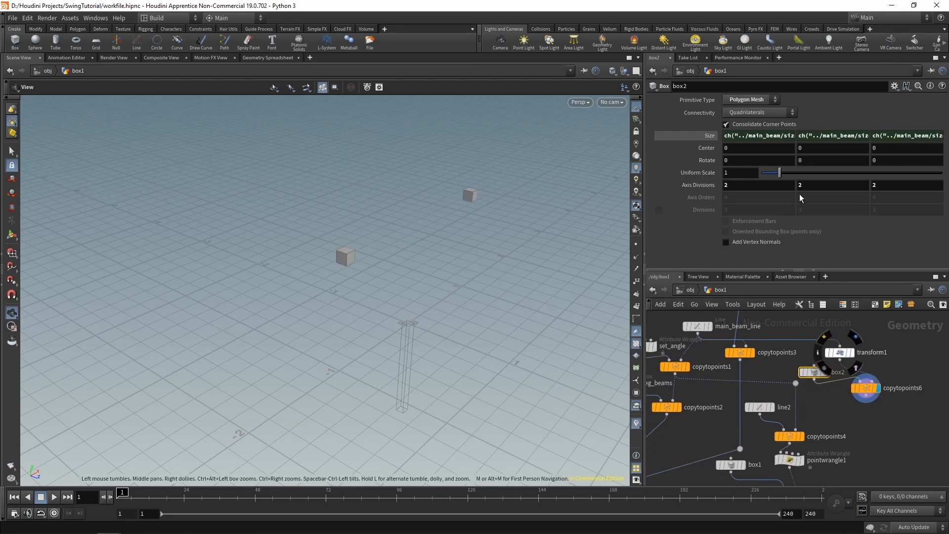
Append + 0.04 to box2's X, Y and Z size expressions to enlarge the boxes beyond the beam
click(767, 135)
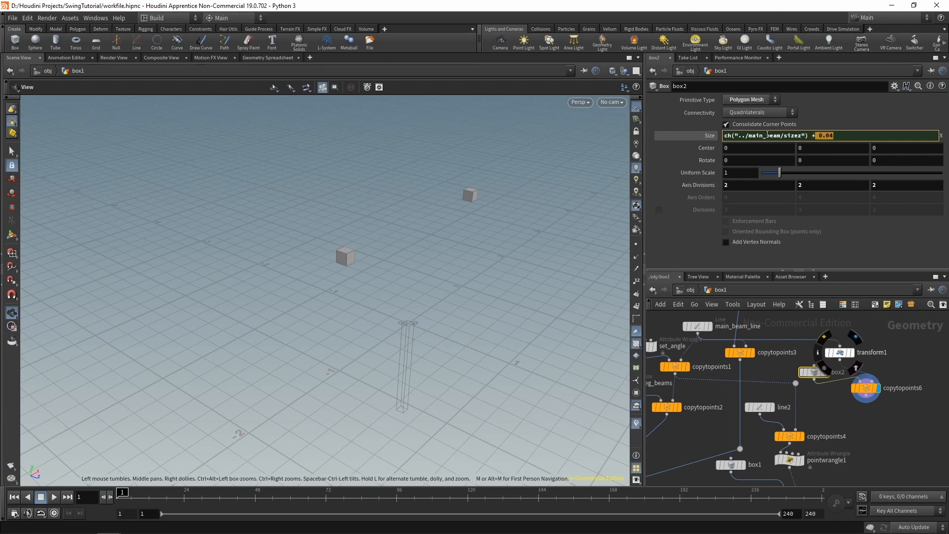
key(Tab)
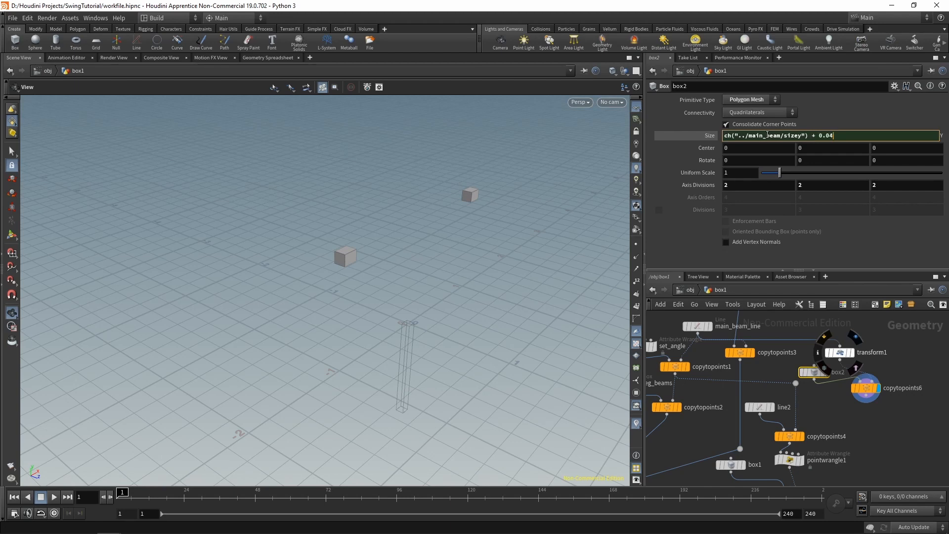
key(Return)
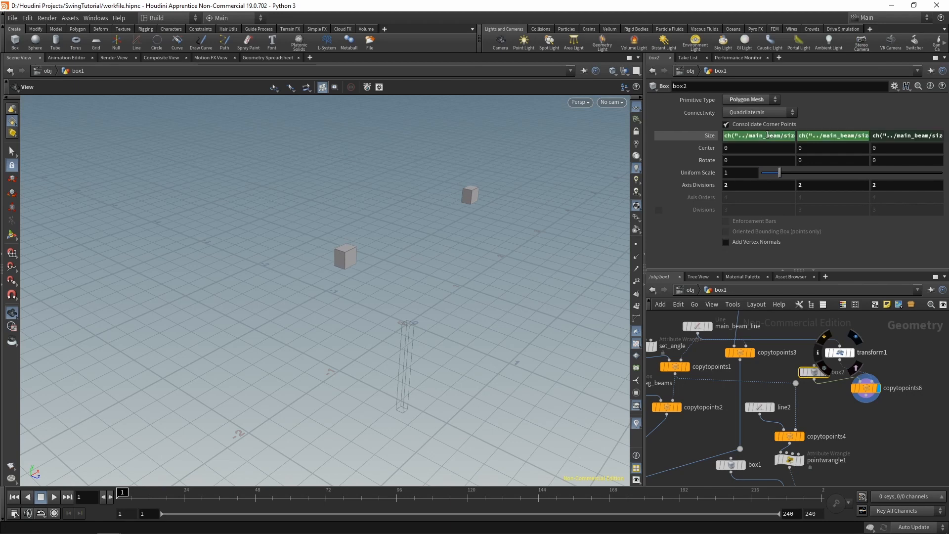
click(891, 134)
text(+ 0.04)
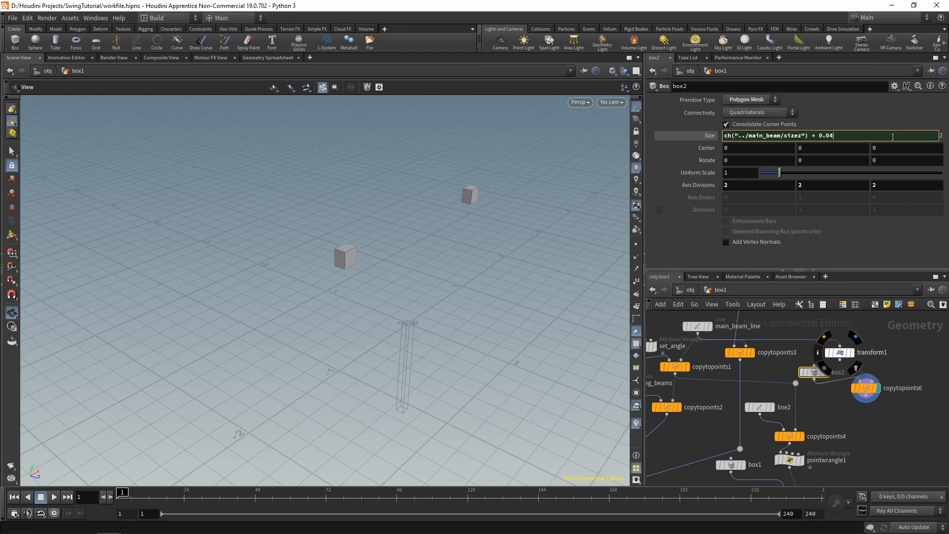
key(Return)
Connect copytopoints6 to merge1, route the wire around copytopoints5 with a dot, and display merge1
scroll(908, 415, down, 3)
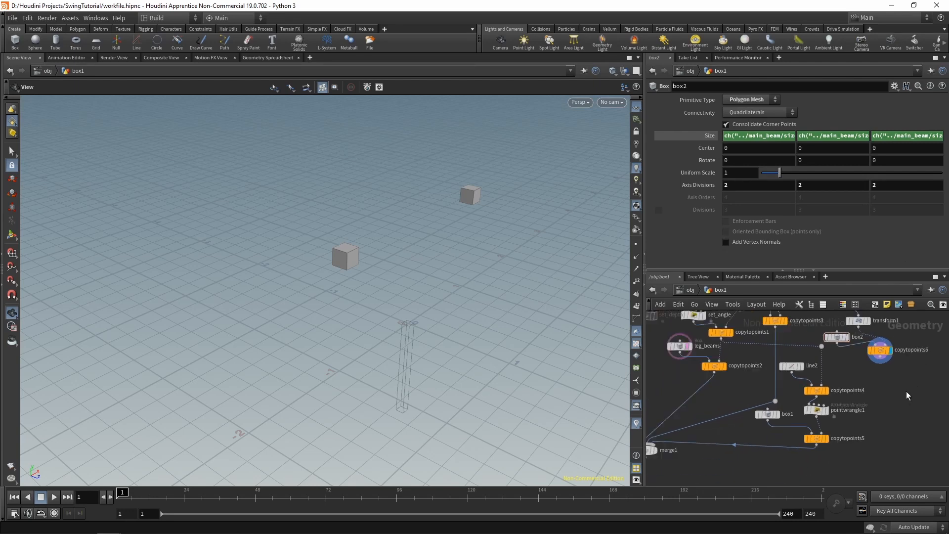
drag(885, 369, 890, 429)
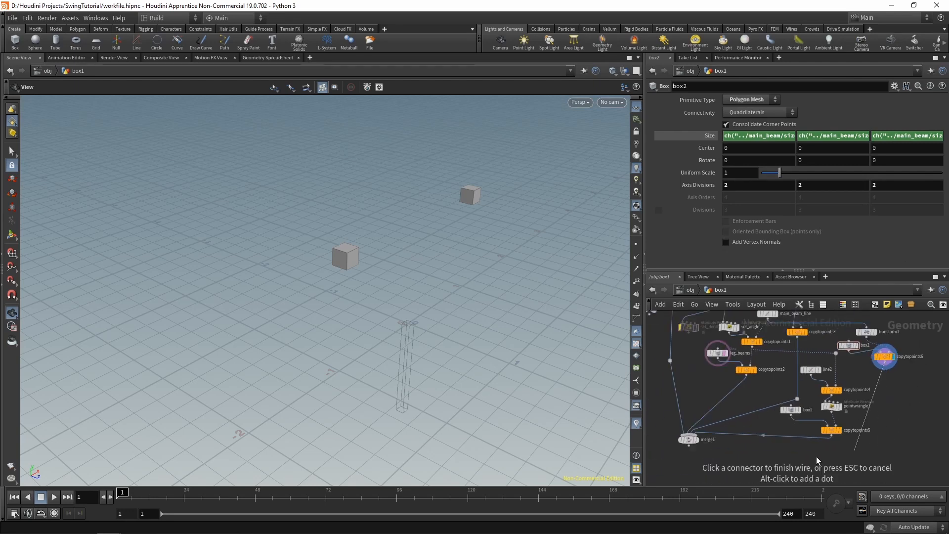
click(688, 435)
alt+drag(853, 375, 831, 427)
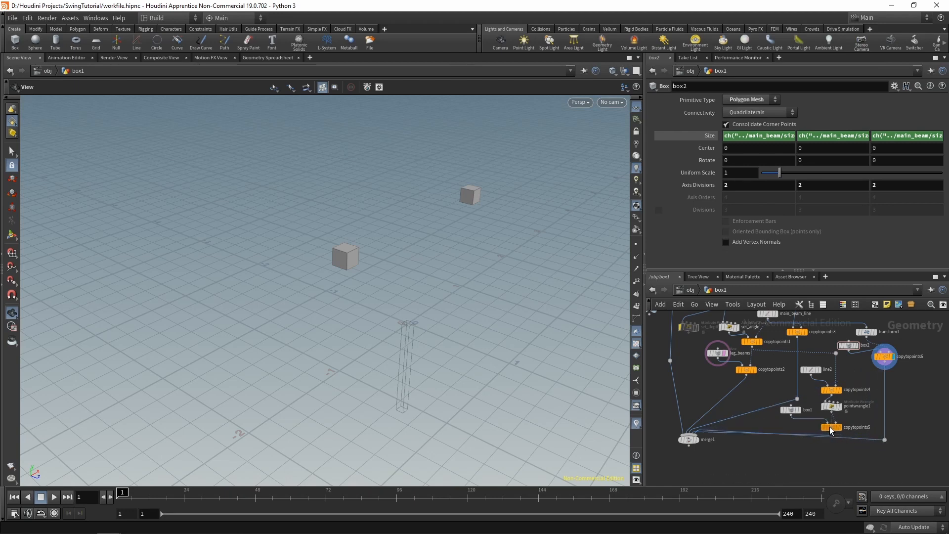
click(695, 437)
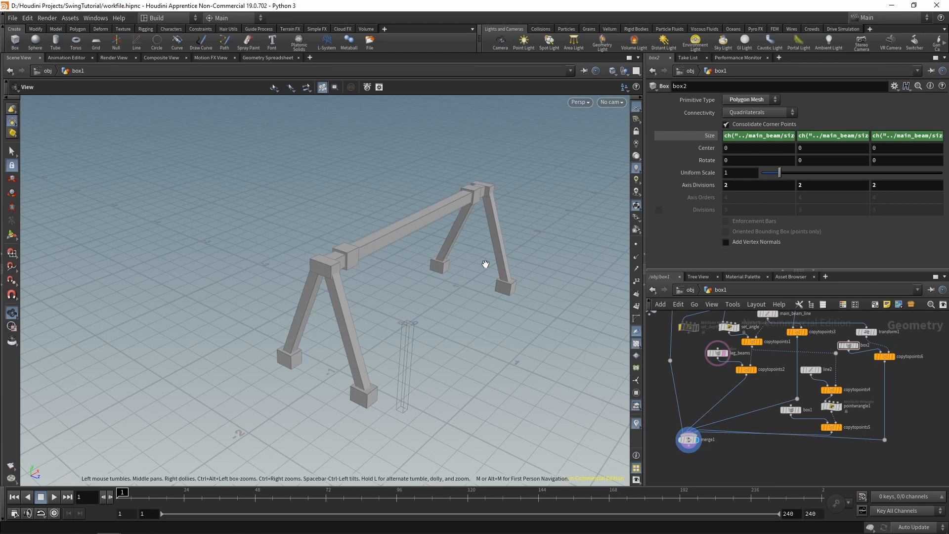
Lower the amount added in box2's X, Y and Z size expressions and save the scene
click(739, 136)
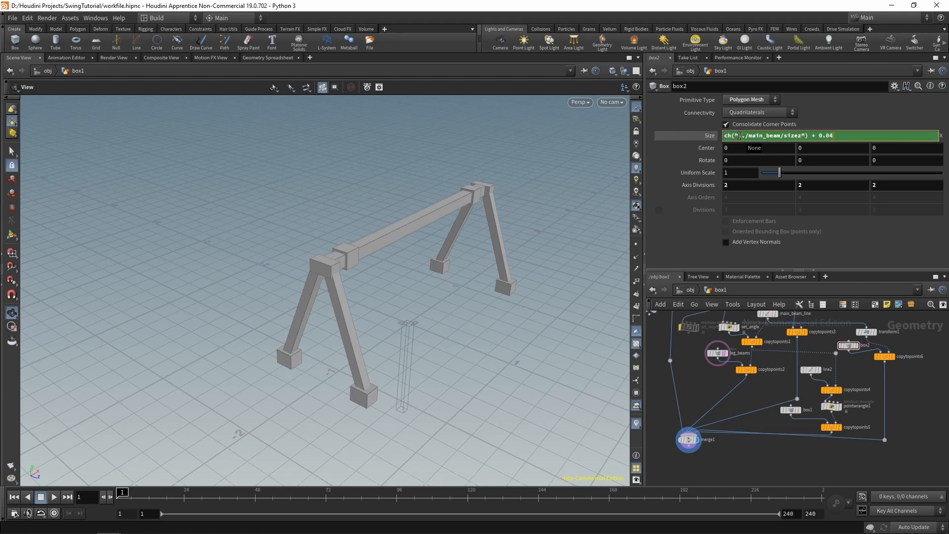
key(Return)
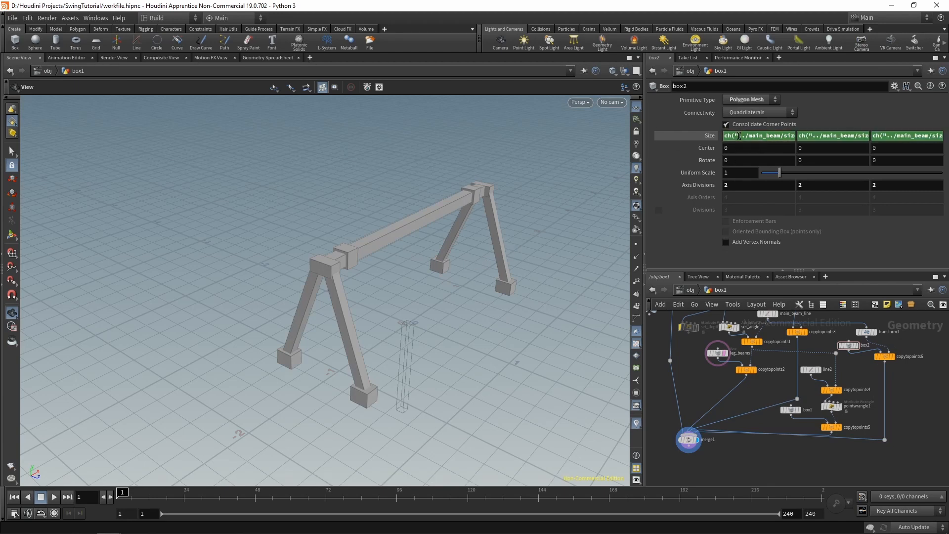
click(846, 133)
key(Return)
click(885, 134)
key(Return)
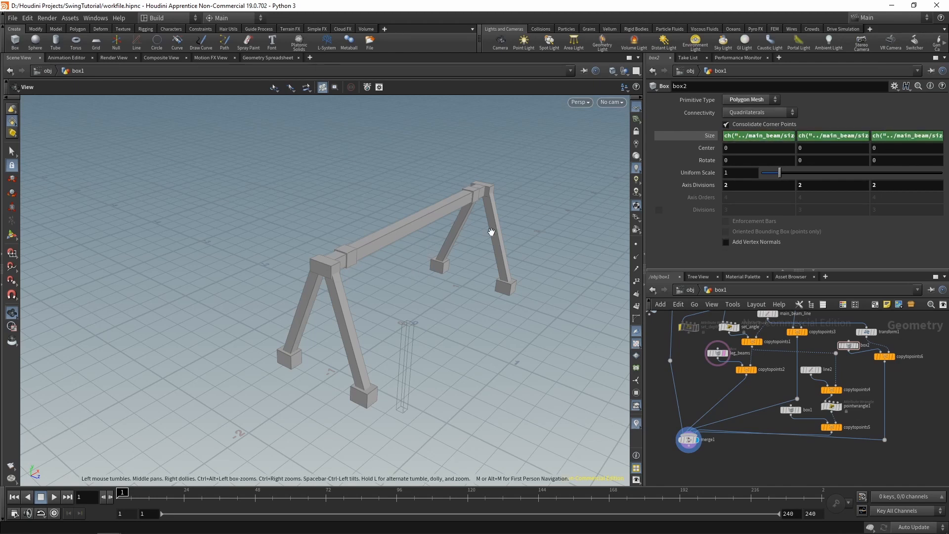
drag(491, 231, 458, 272)
key(ctrl+s)
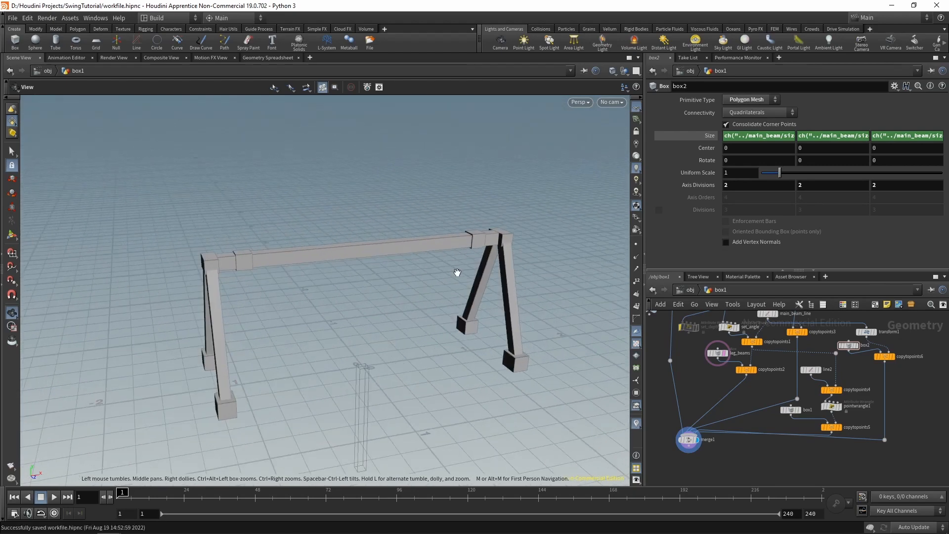
Set the X scale of transform1 to .6 to move the two boxes closer together along the beam
click(866, 332)
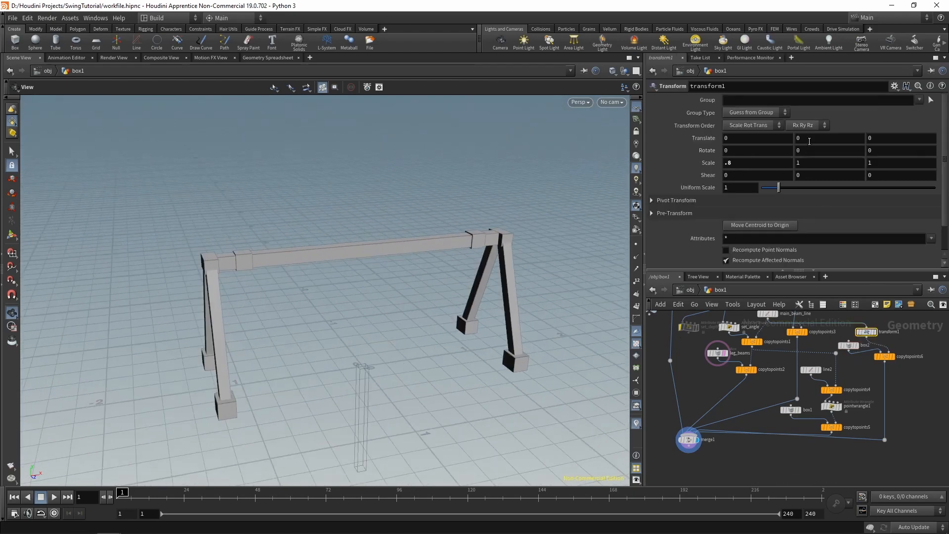
click(745, 163)
text(6)
key(Return)
drag(504, 252, 519, 265)
Add a new Float parameter below Height in the Variables node's parameter interface
middle_drag(687, 366, 735, 391)
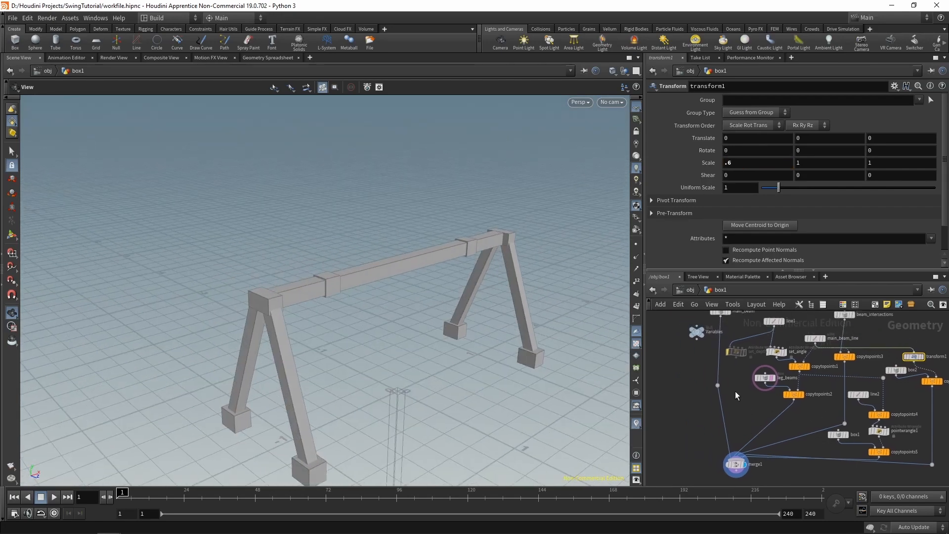
click(696, 333)
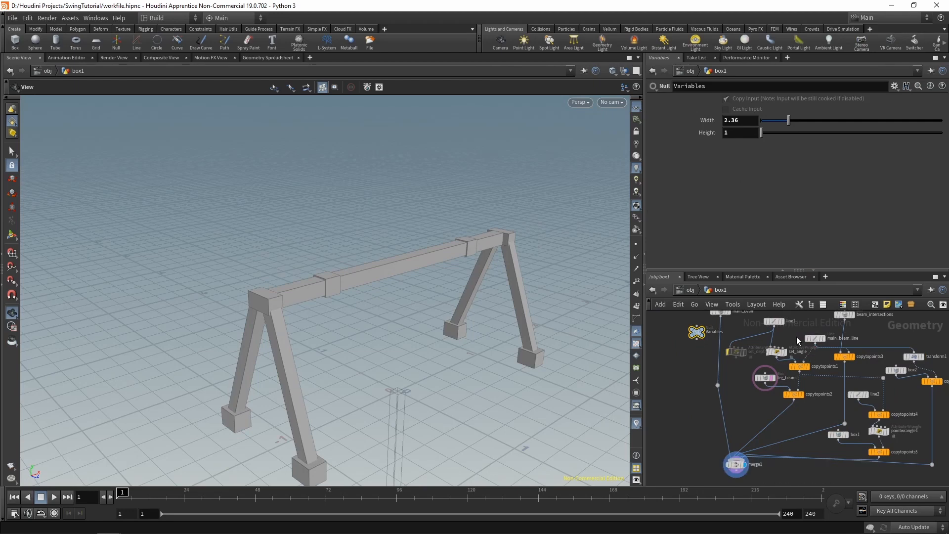
middle_drag(792, 337, 794, 350)
mouse_move(784, 367)
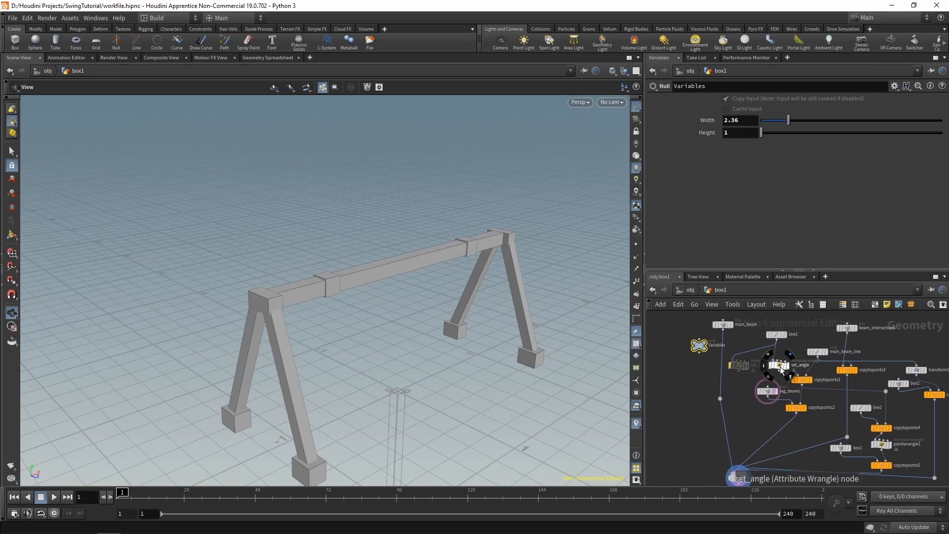
click(780, 366)
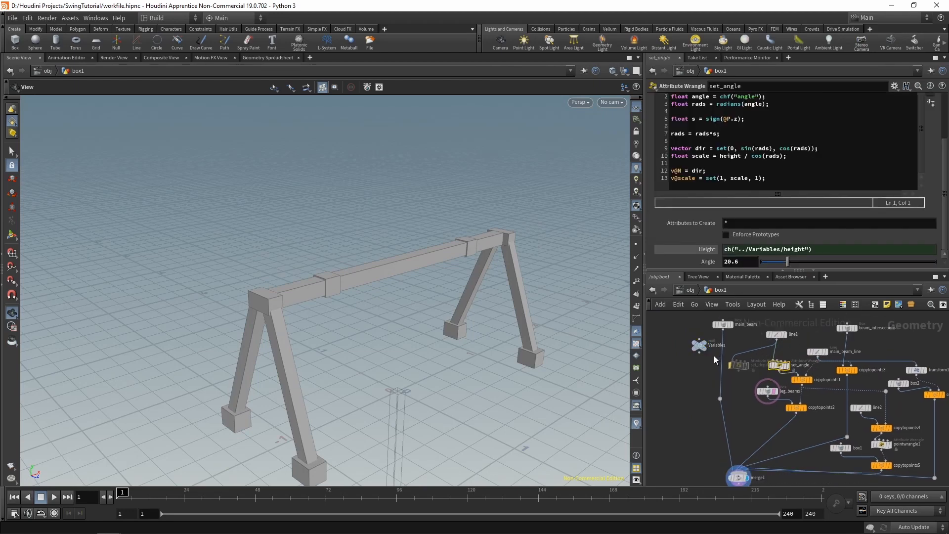
click(698, 346)
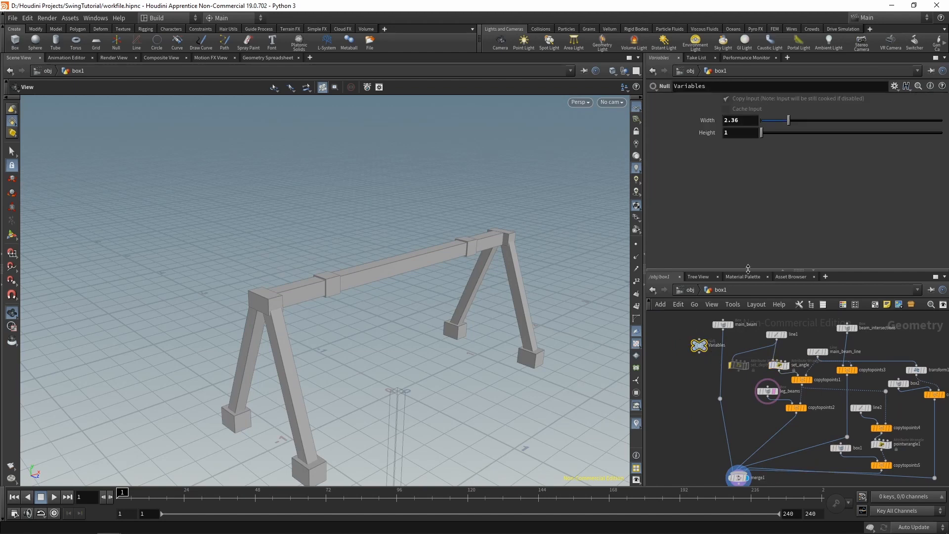
click(895, 87)
click(816, 97)
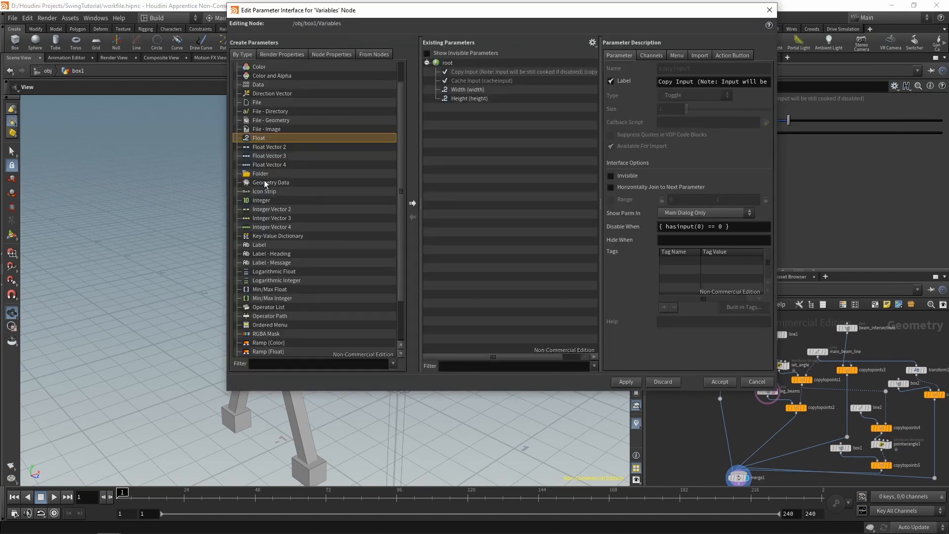
drag(260, 137, 534, 138)
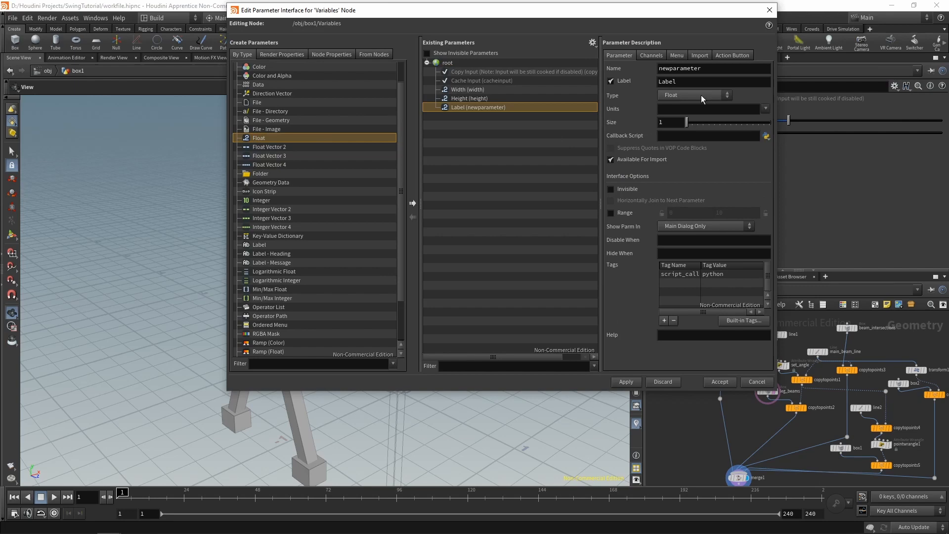
Name the new float parameter angle and label it Angle
double_click(696, 68)
text(angle)
key(Tab)
text(Ang)
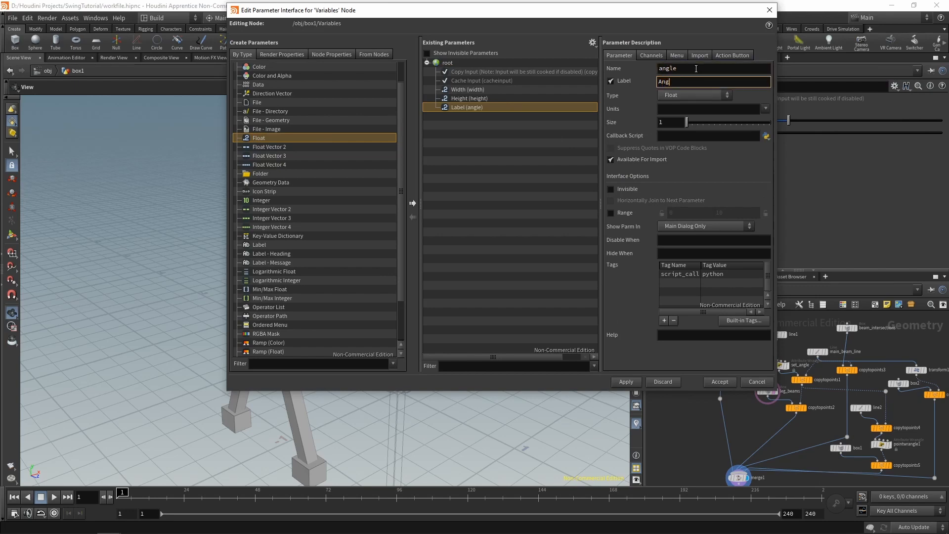
text(le)
key(Tab)
Give the Angle parameter a range of 10 to 80 locked at both ends, and accept the interface changes
click(611, 213)
click(695, 213)
text(10)
key(Tab)
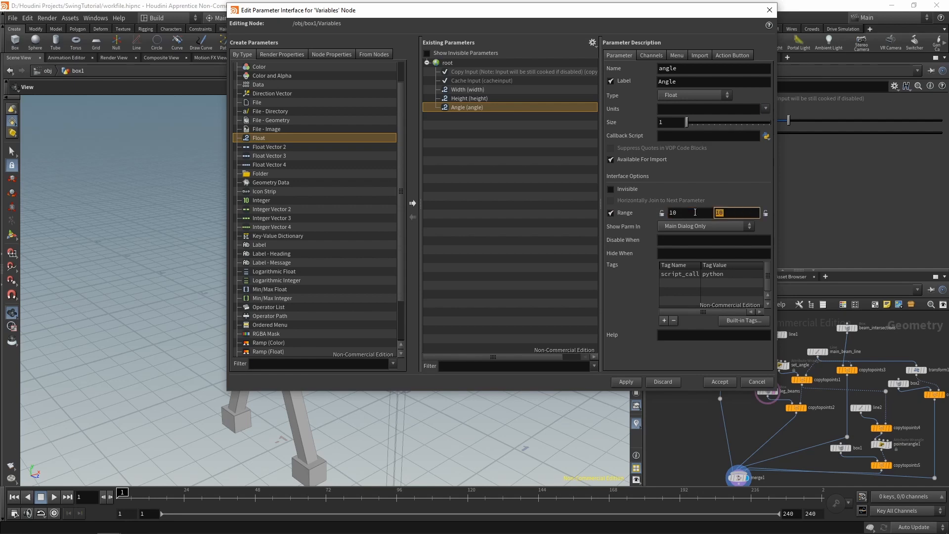
click(662, 213)
click(765, 213)
click(632, 385)
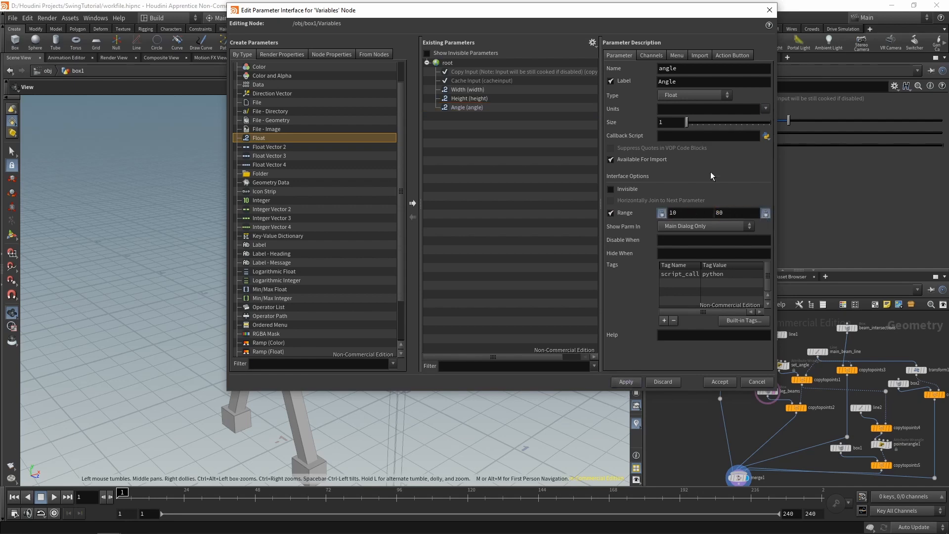
click(720, 382)
Copy the Variables node's Angle parameter and paste it as a relative reference into set_angle's Angle
right_click(708, 145)
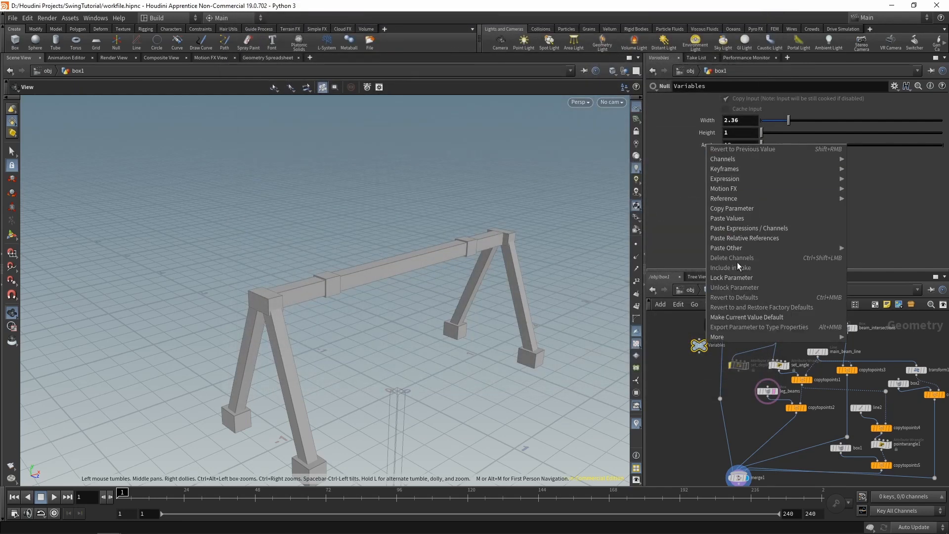
click(732, 218)
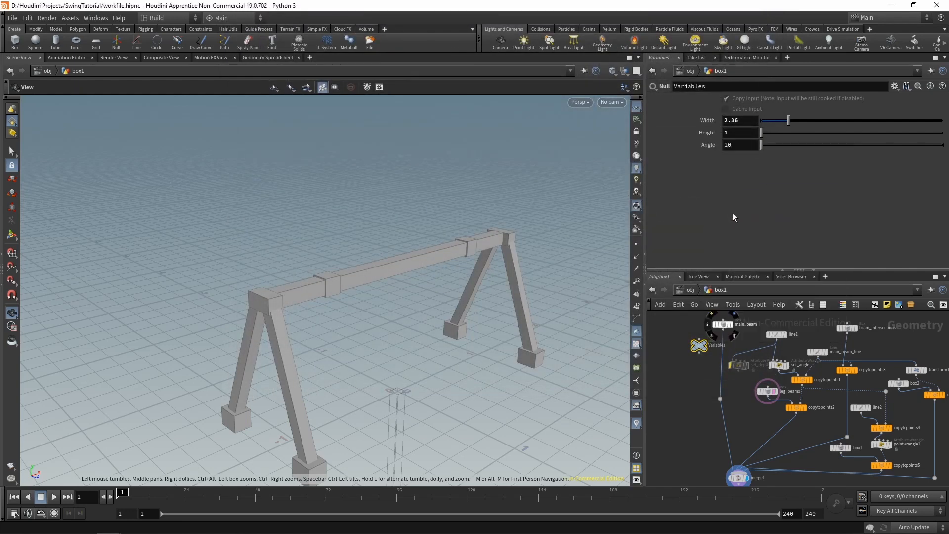
click(778, 365)
right_click(706, 259)
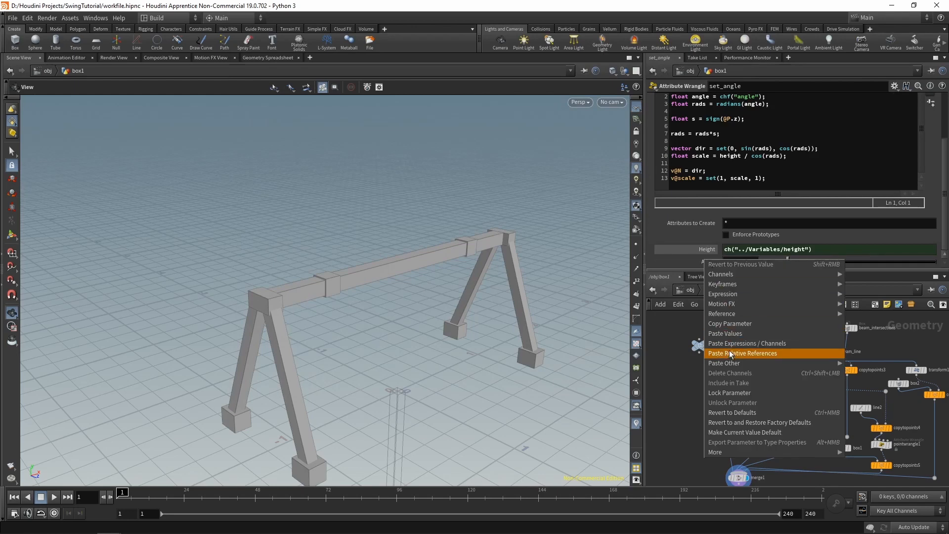
click(728, 354)
Set the Variables node's Width to about 1.54 and its Height to 2.2
click(699, 345)
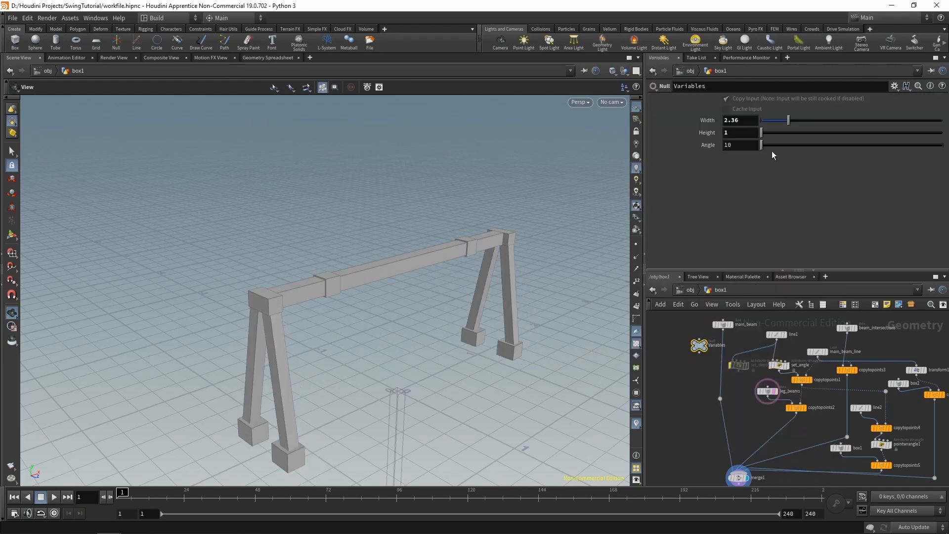
drag(794, 123, 620, 132)
text(2.2)
key(Return)
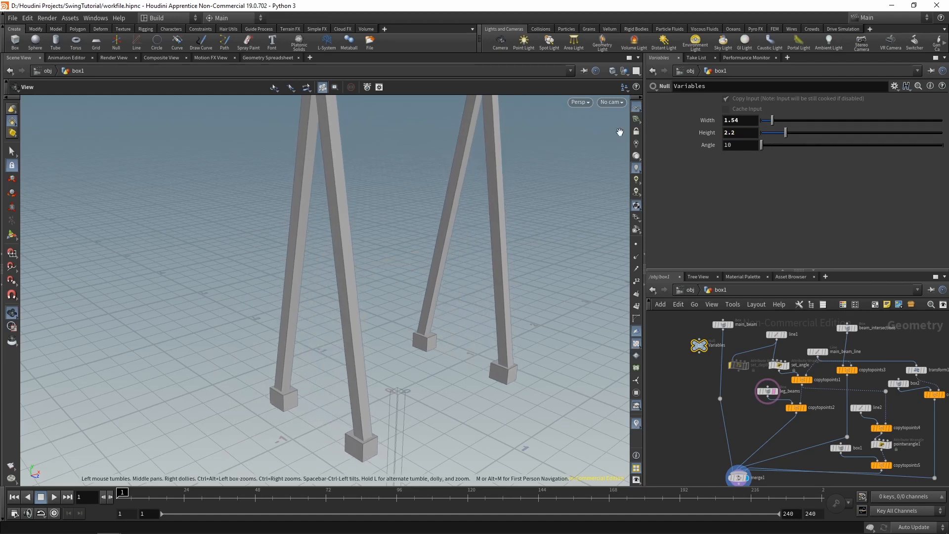
Set the Angle on the Variables node to 30 and widen the frame to a Width of about 3.37
right_drag(501, 223, 356, 267)
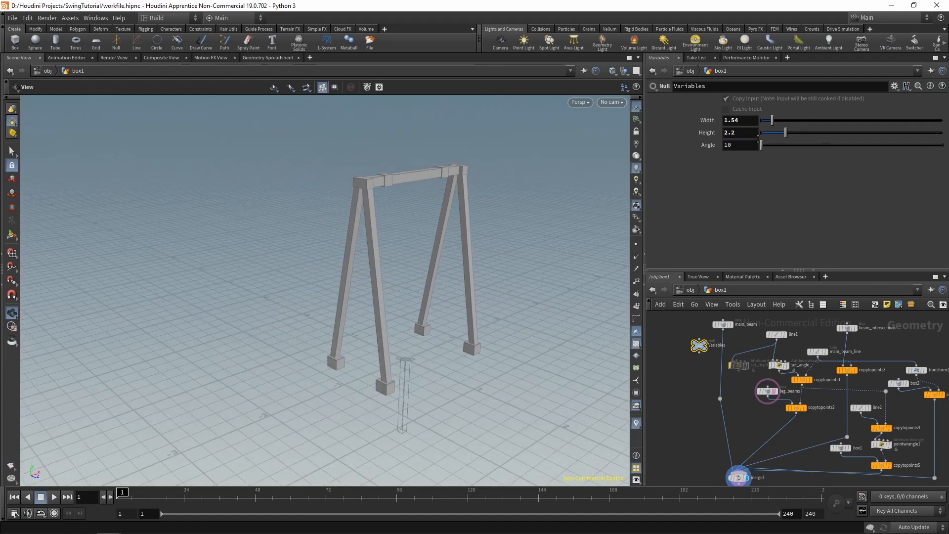
drag(762, 145, 536, 151)
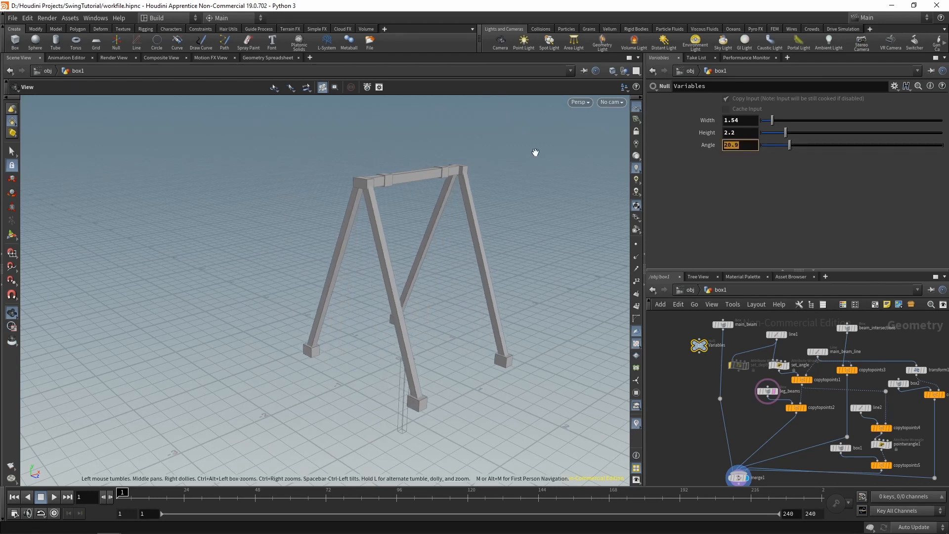
text(30)
key(Return)
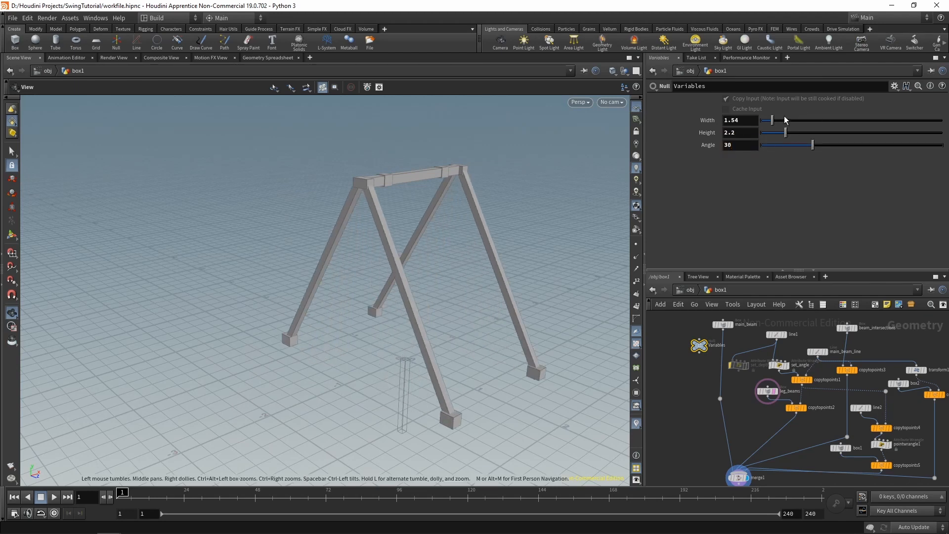
drag(772, 120, 809, 120)
drag(436, 213, 396, 218)
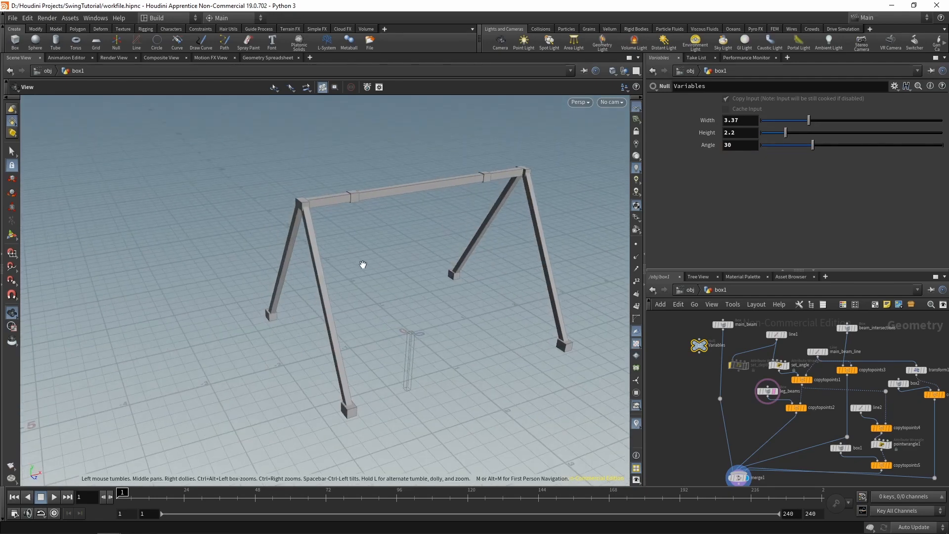
Open the name of the merge1 node for editing
middle_drag(733, 442, 714, 399)
double_click(742, 436)
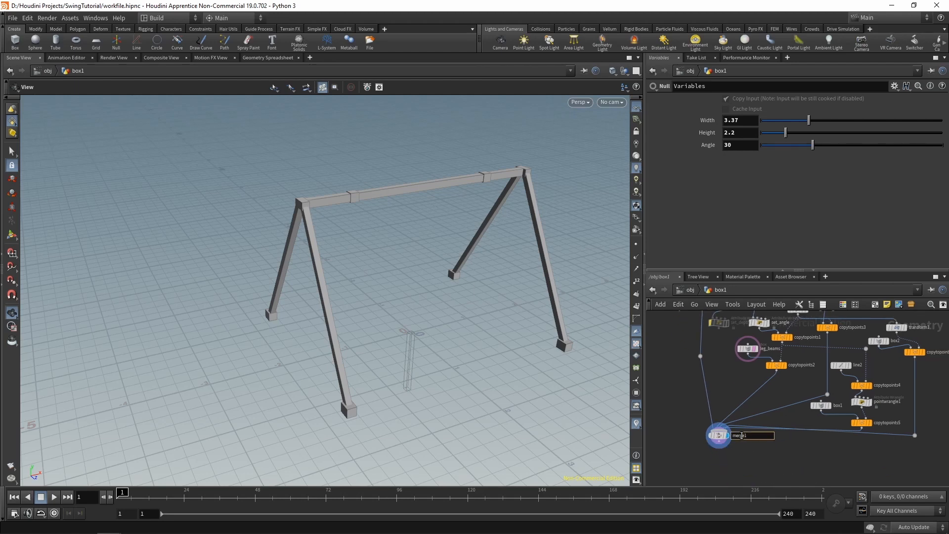